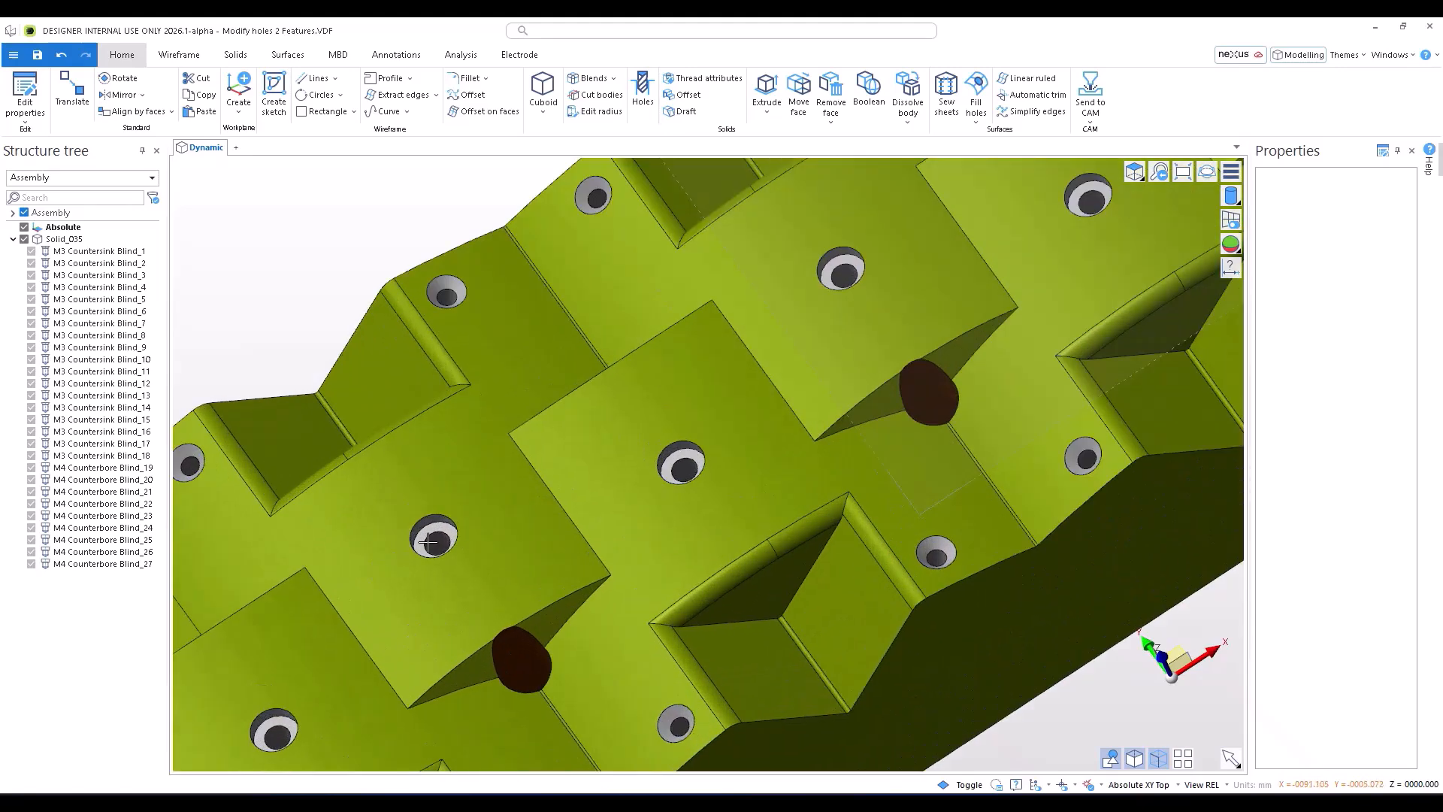
Step: Examine the properties of an M4 counterbore hole on the model and of the first M4 counterbore and first M3 countersink features
right_click(453, 545)
left_click(518, 648)
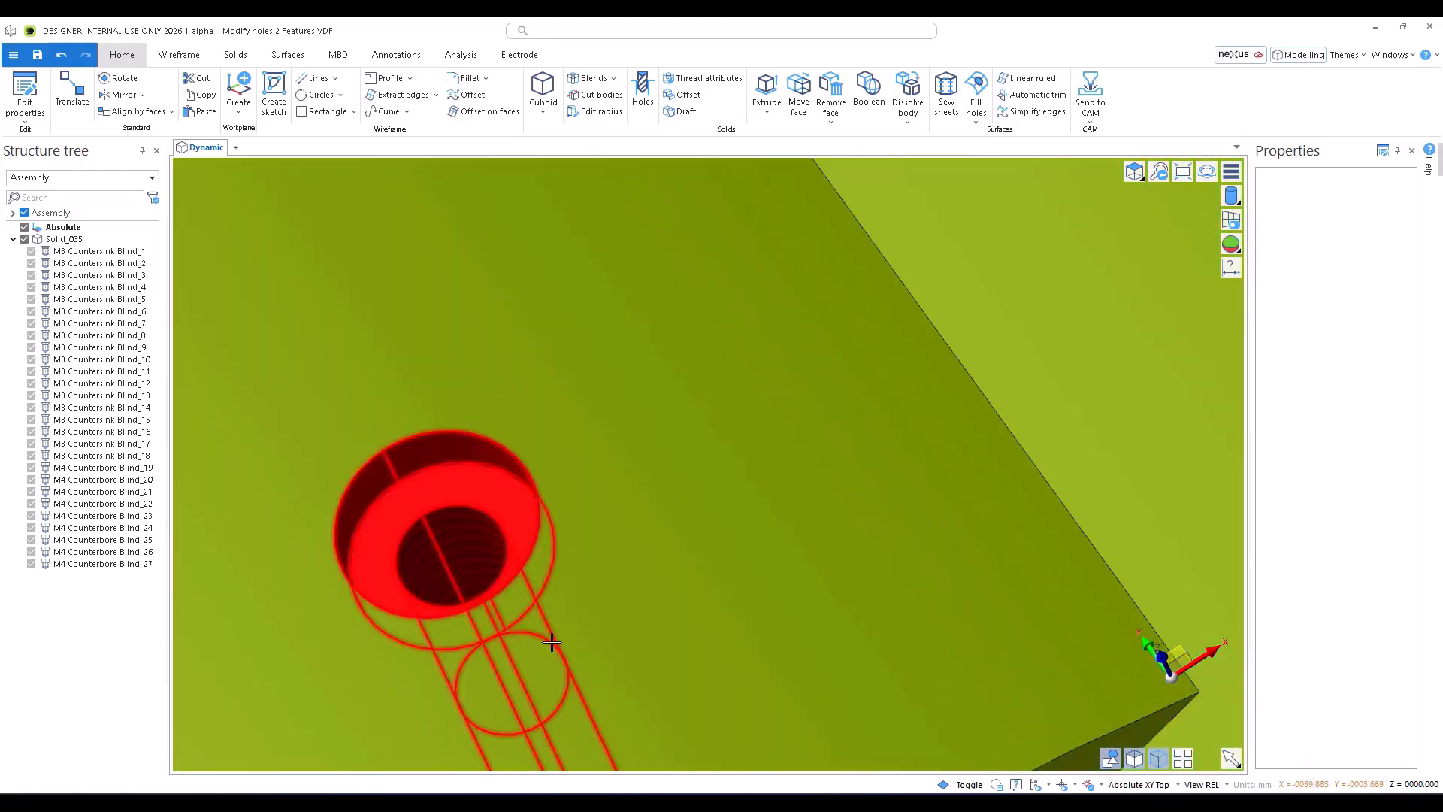
scroll(732, 586, "down", 10)
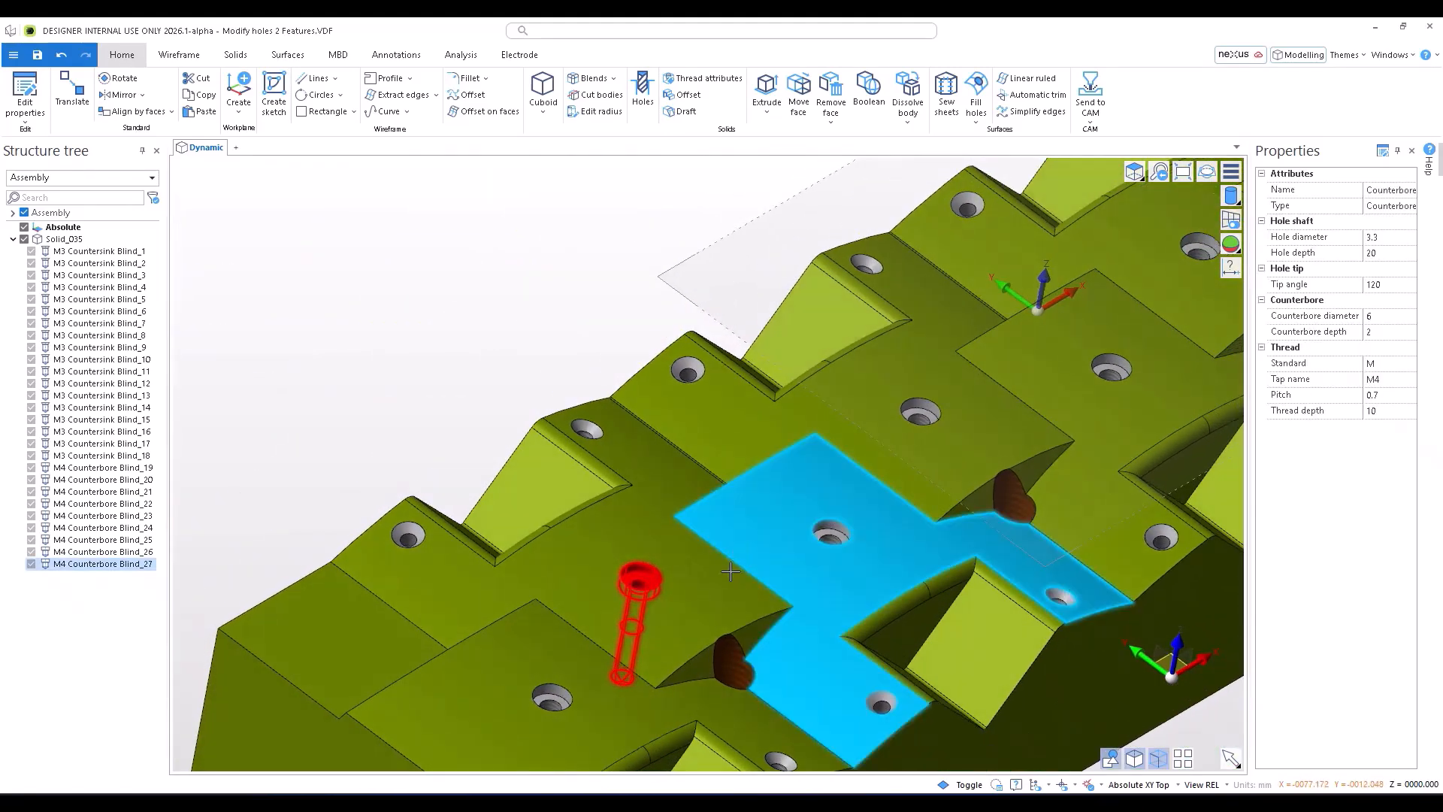
middle_click_drag(695, 512, 704, 400)
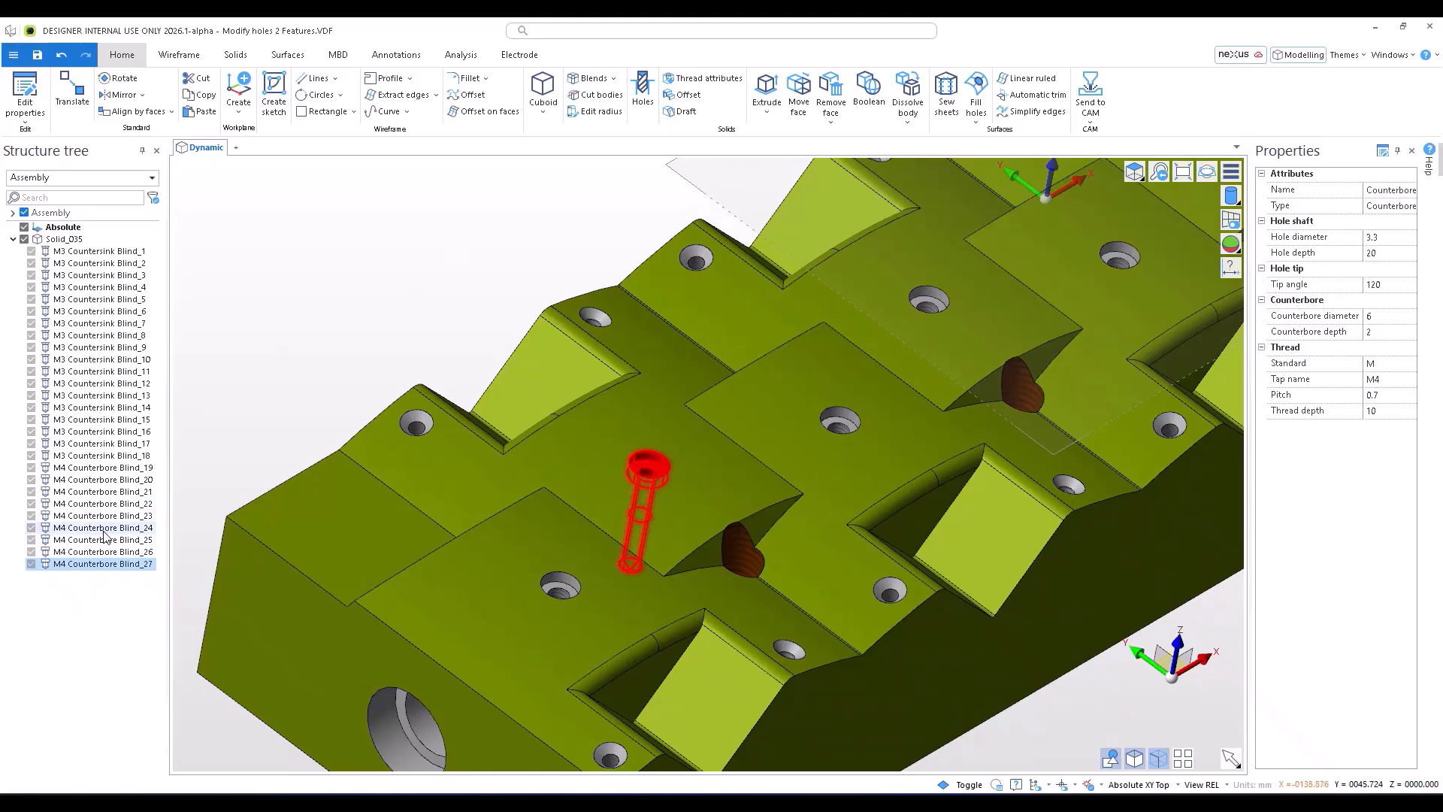
left_click(105, 467)
left_click(109, 253)
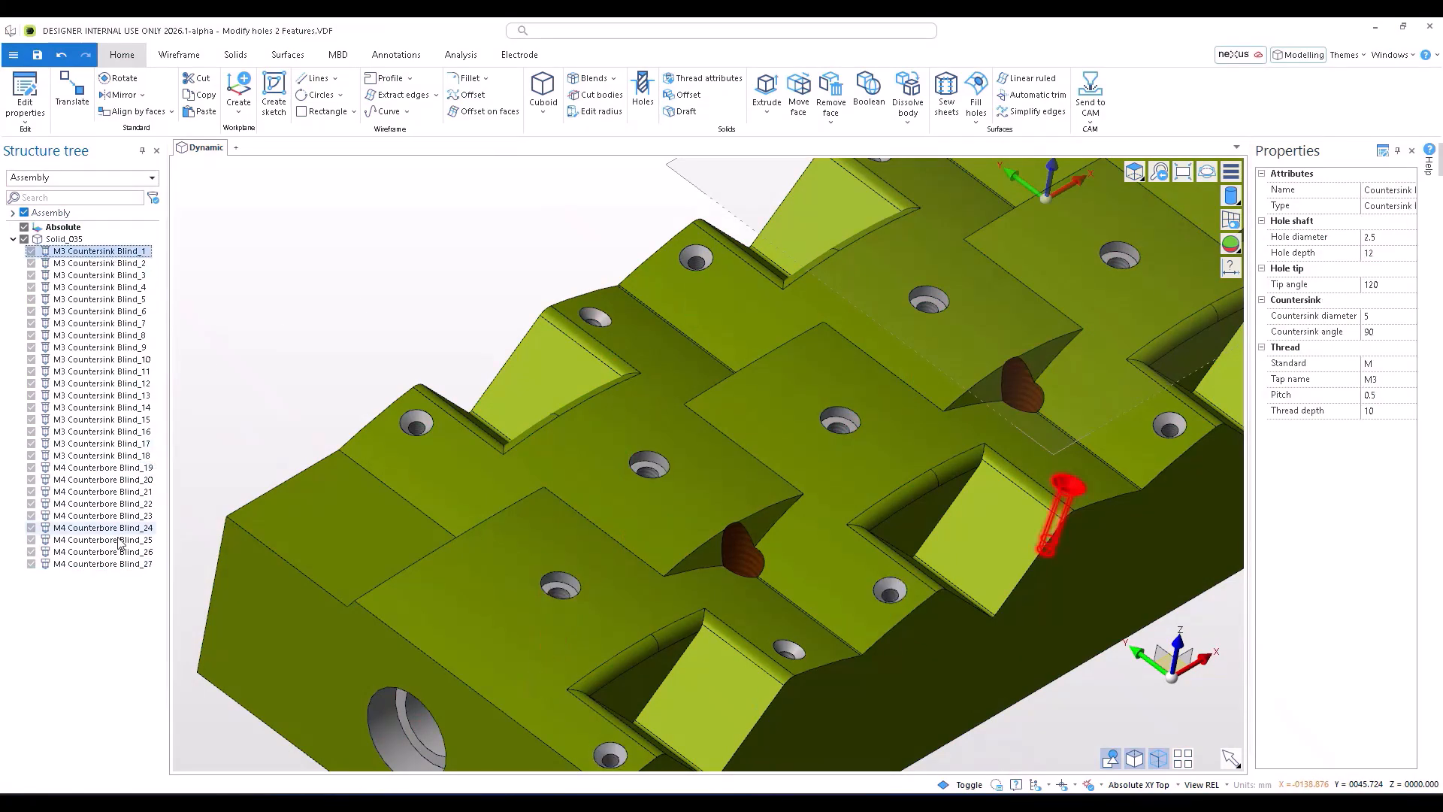
Step: Highlight all hole features from M3 Countersink Blind_1 to M4 Counterbore Blind_27 on the solid and clear the selection
left_click(112, 563, "shift")
scroll(377, 413, "down", 5)
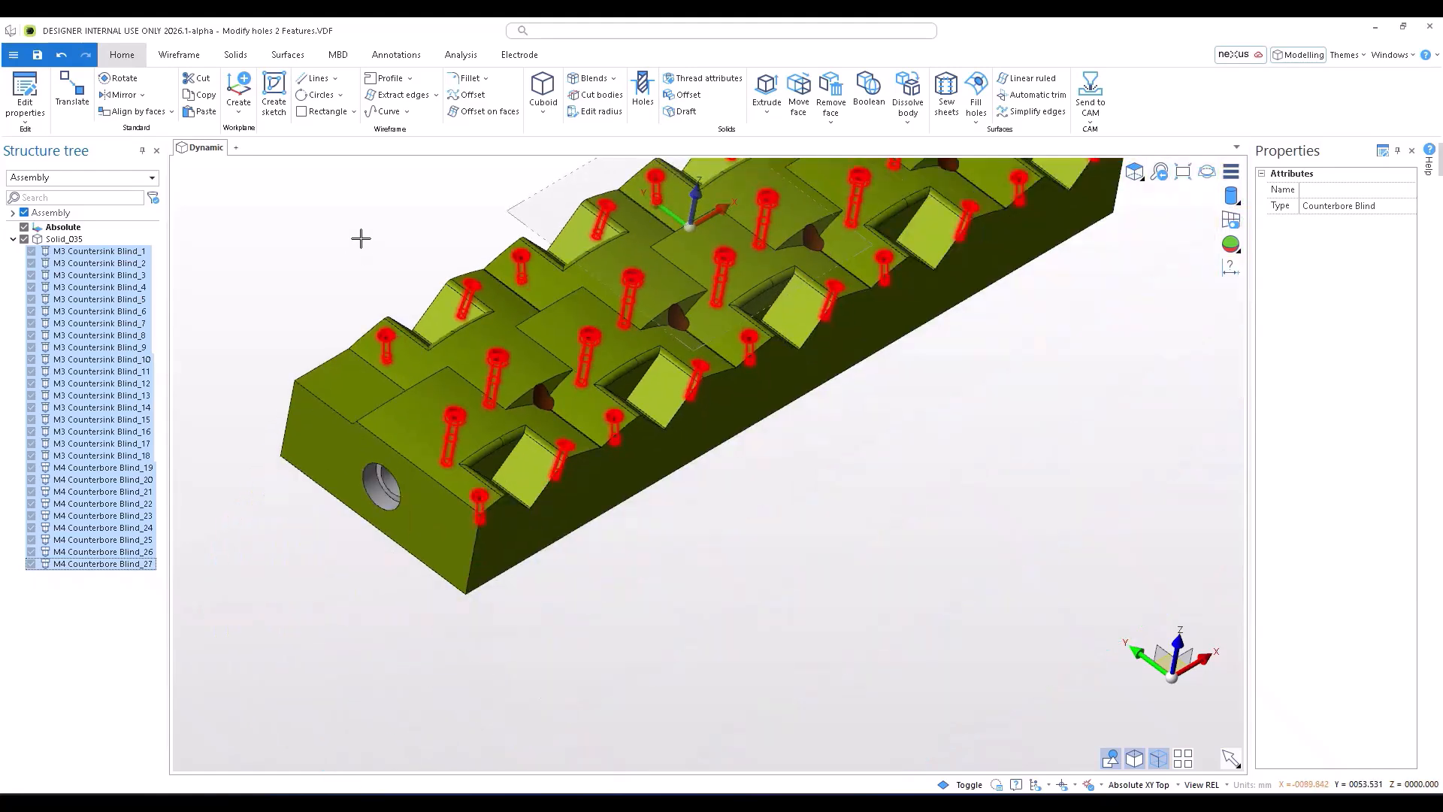
middle_click_drag(452, 363, 505, 393)
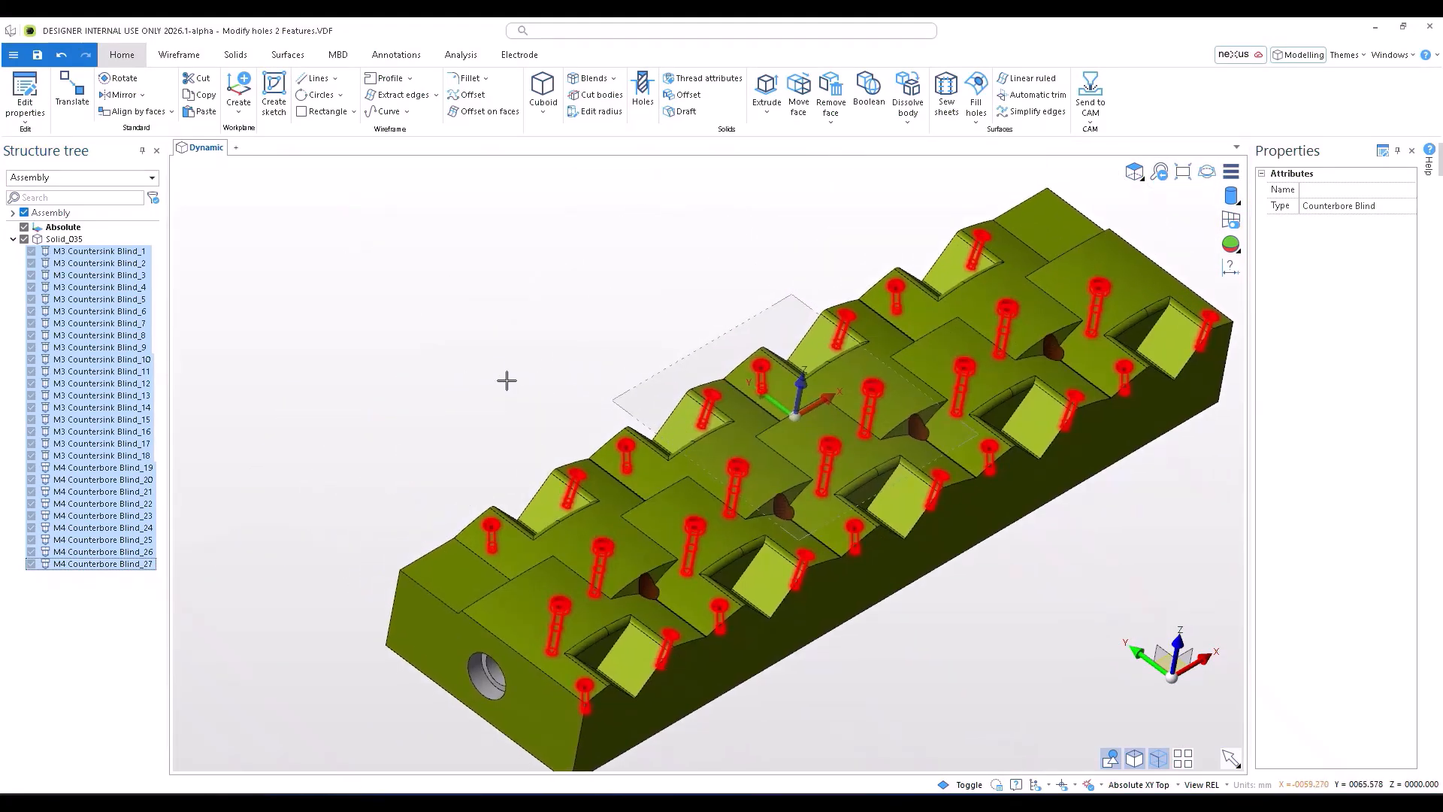
left_click(403, 308)
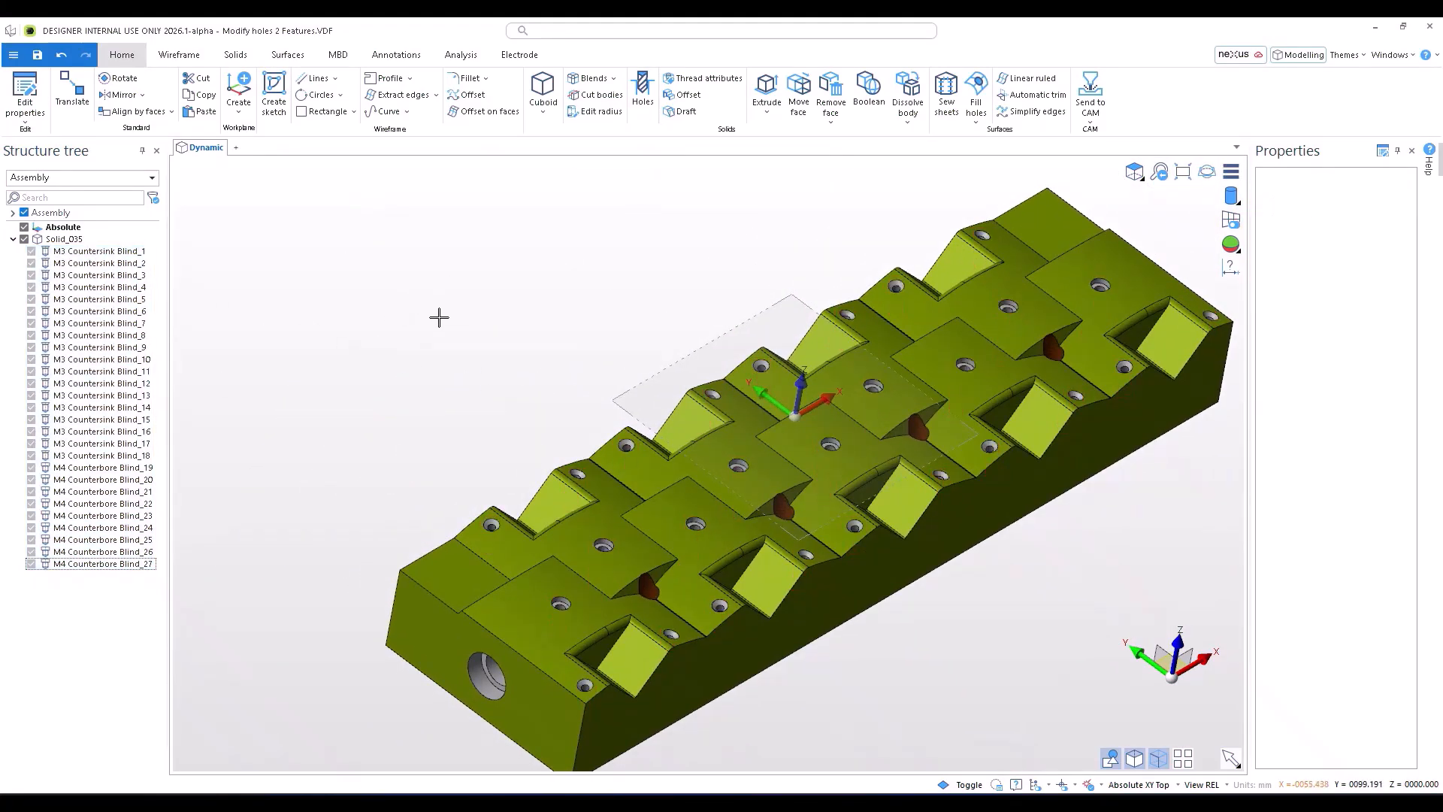
Step: Inspect the geometry and CAM attributes of a brown tapped hole's cylindrical face and clear the selection
scroll(652, 583, "up", 10)
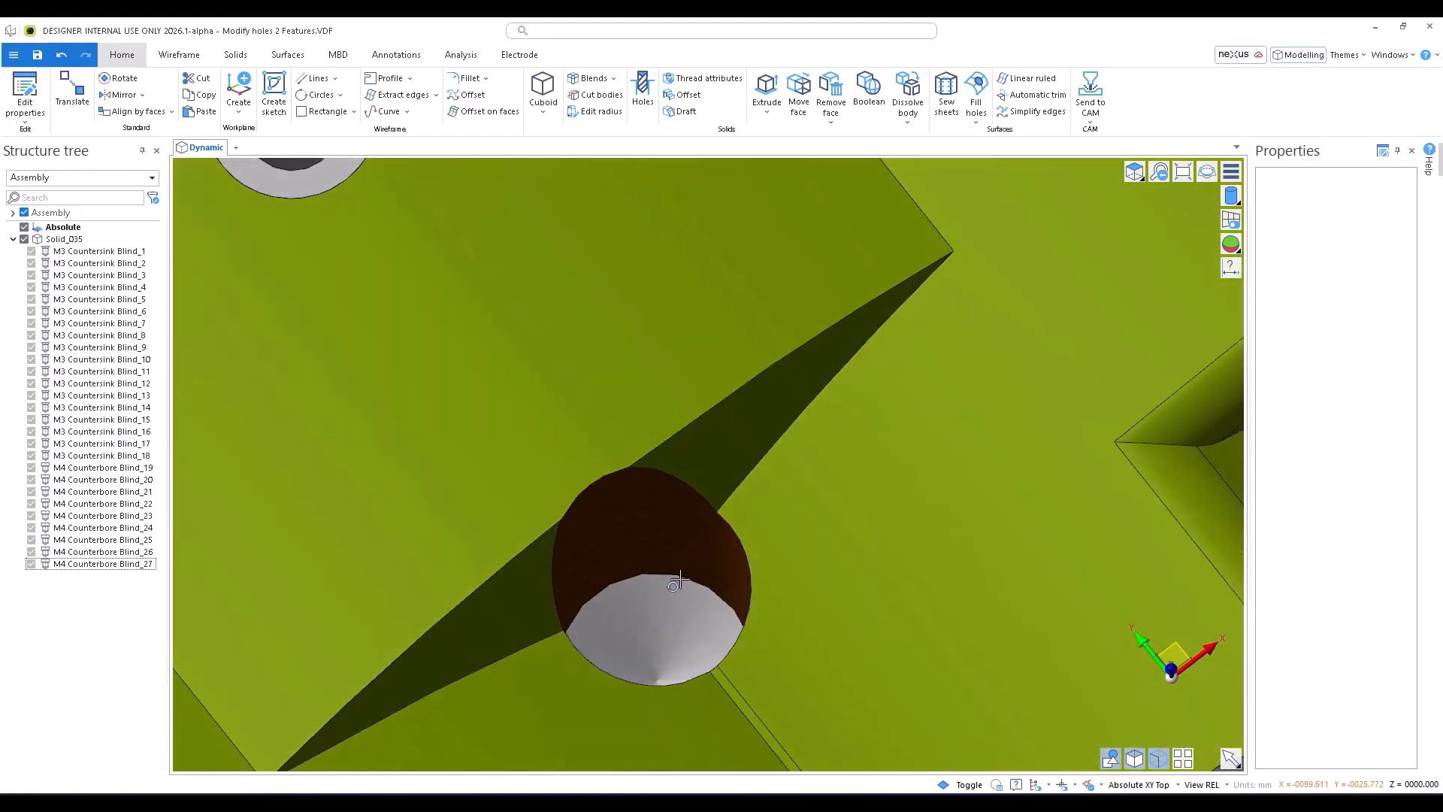
left_click(692, 570)
middle_click_drag(692, 570, 699, 574)
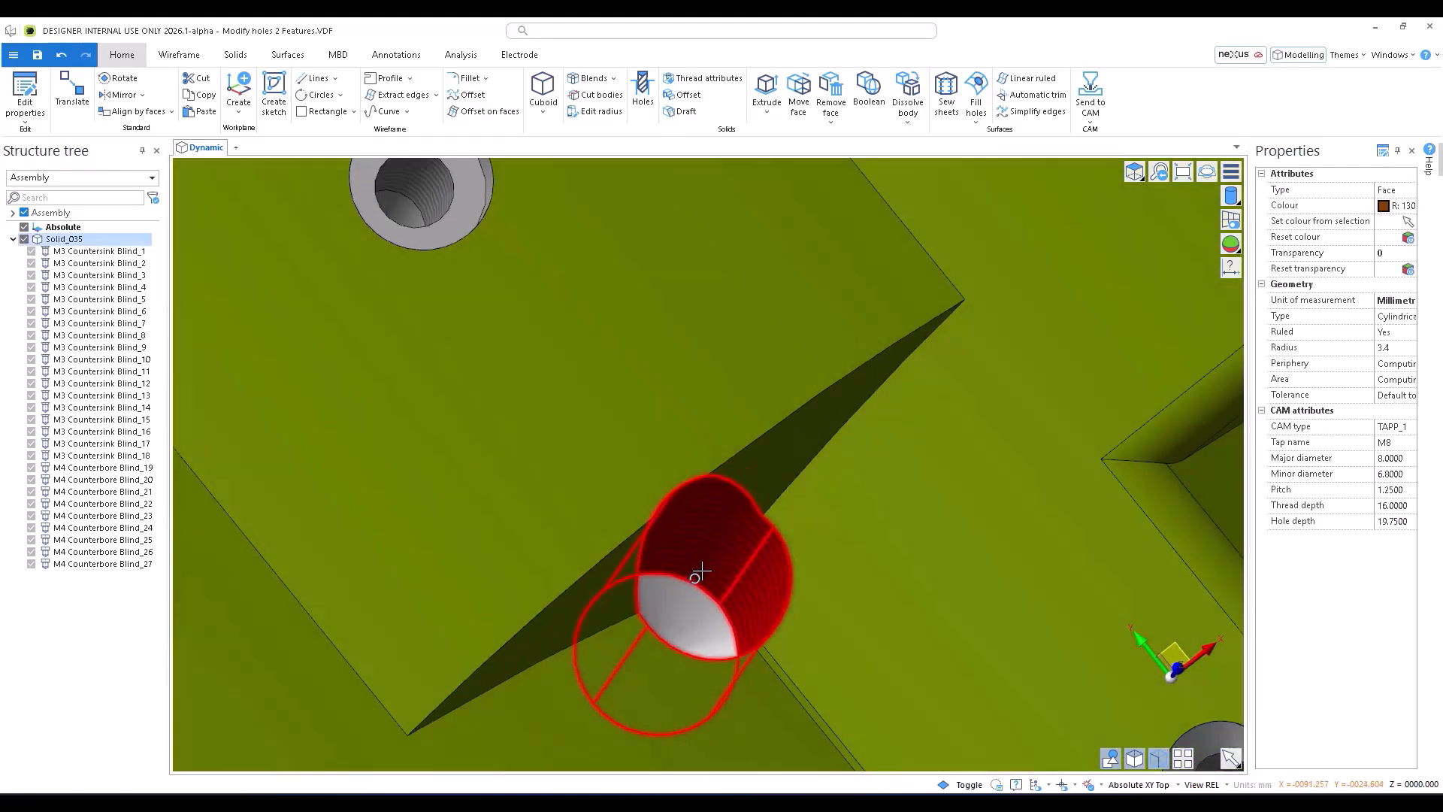
left_click(699, 573)
scroll(699, 574, "down", 7)
middle_click_drag(627, 497, 831, 239)
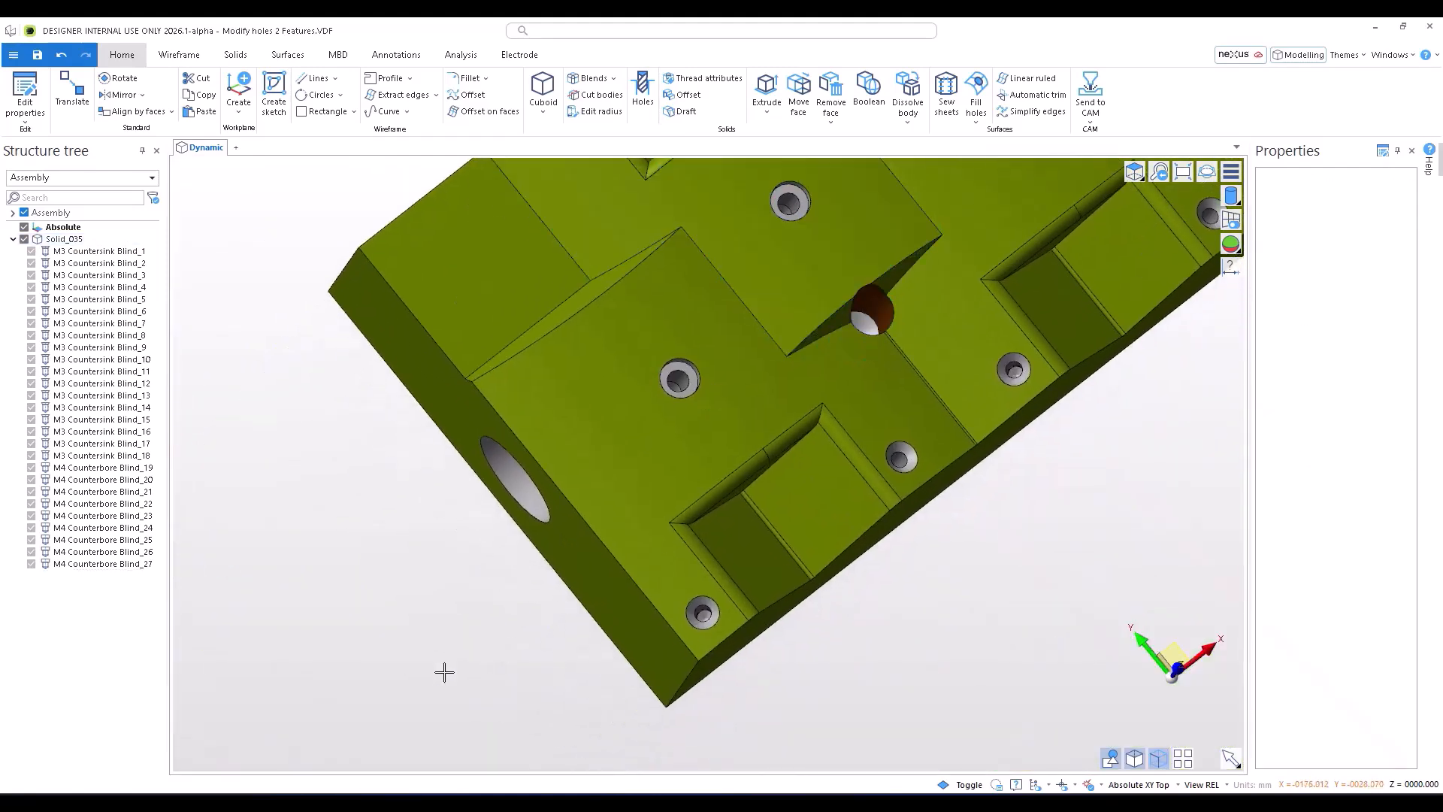
Step: Examine the large stepped hole in the block's end face
scroll(502, 470, "up", 10)
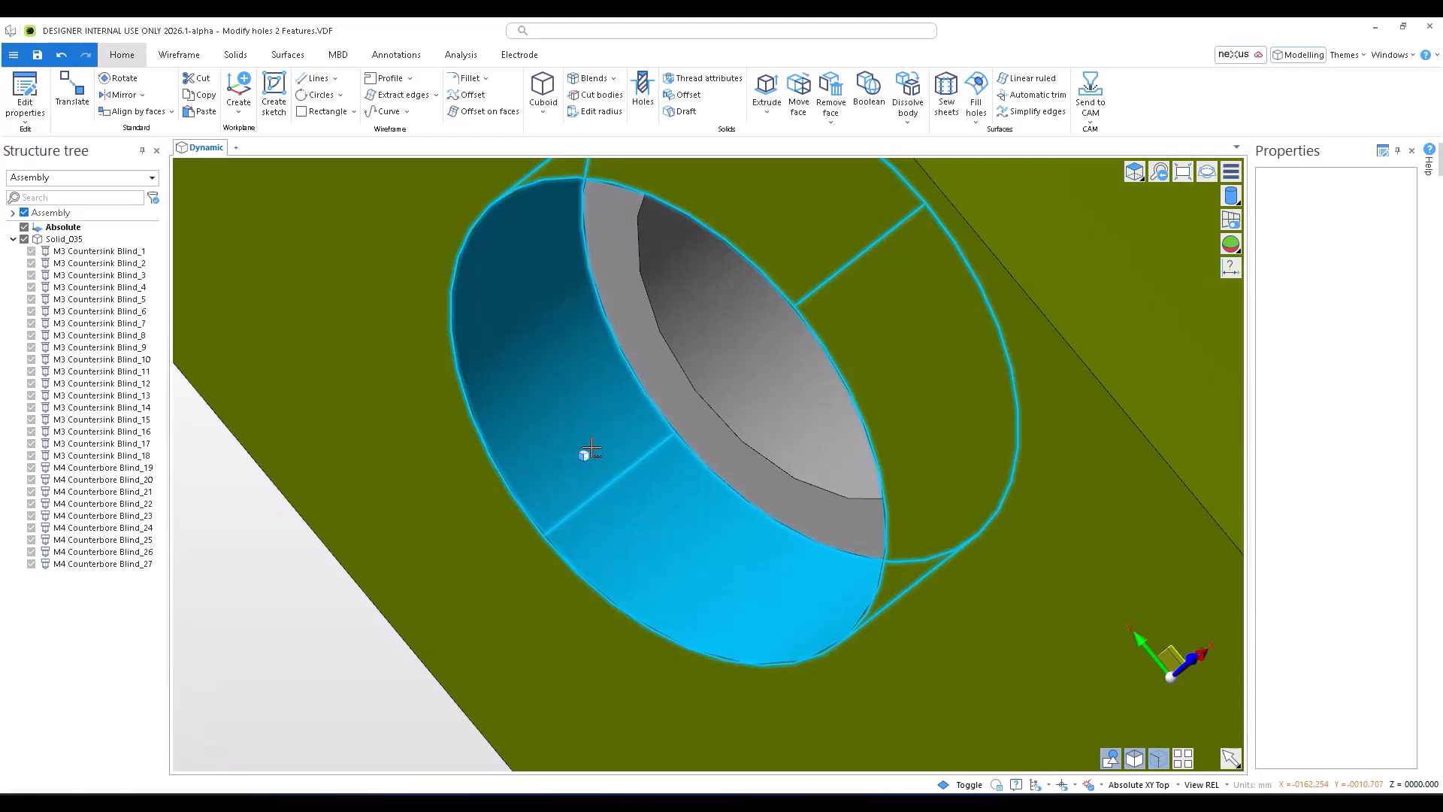
left_click(592, 449)
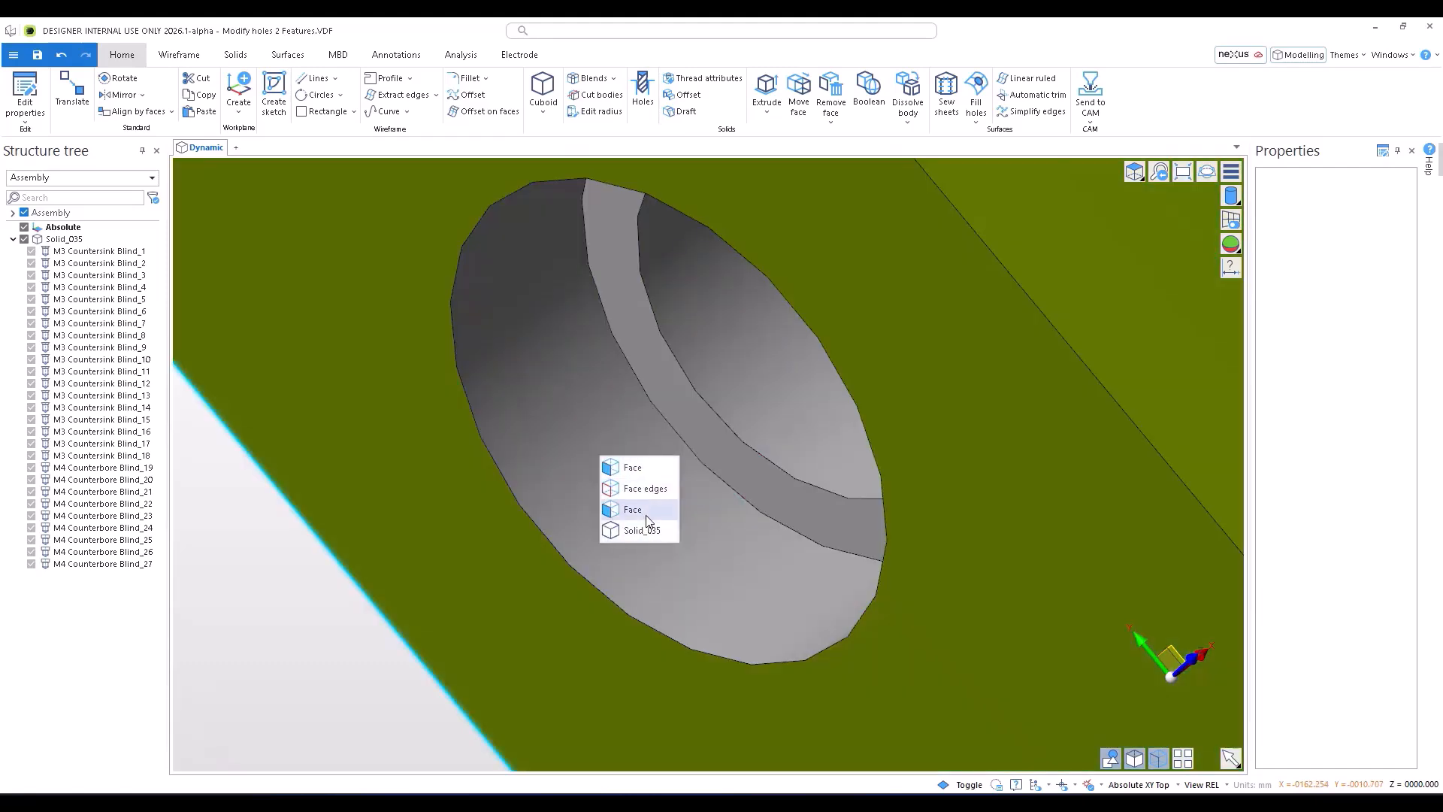
left_click(646, 515)
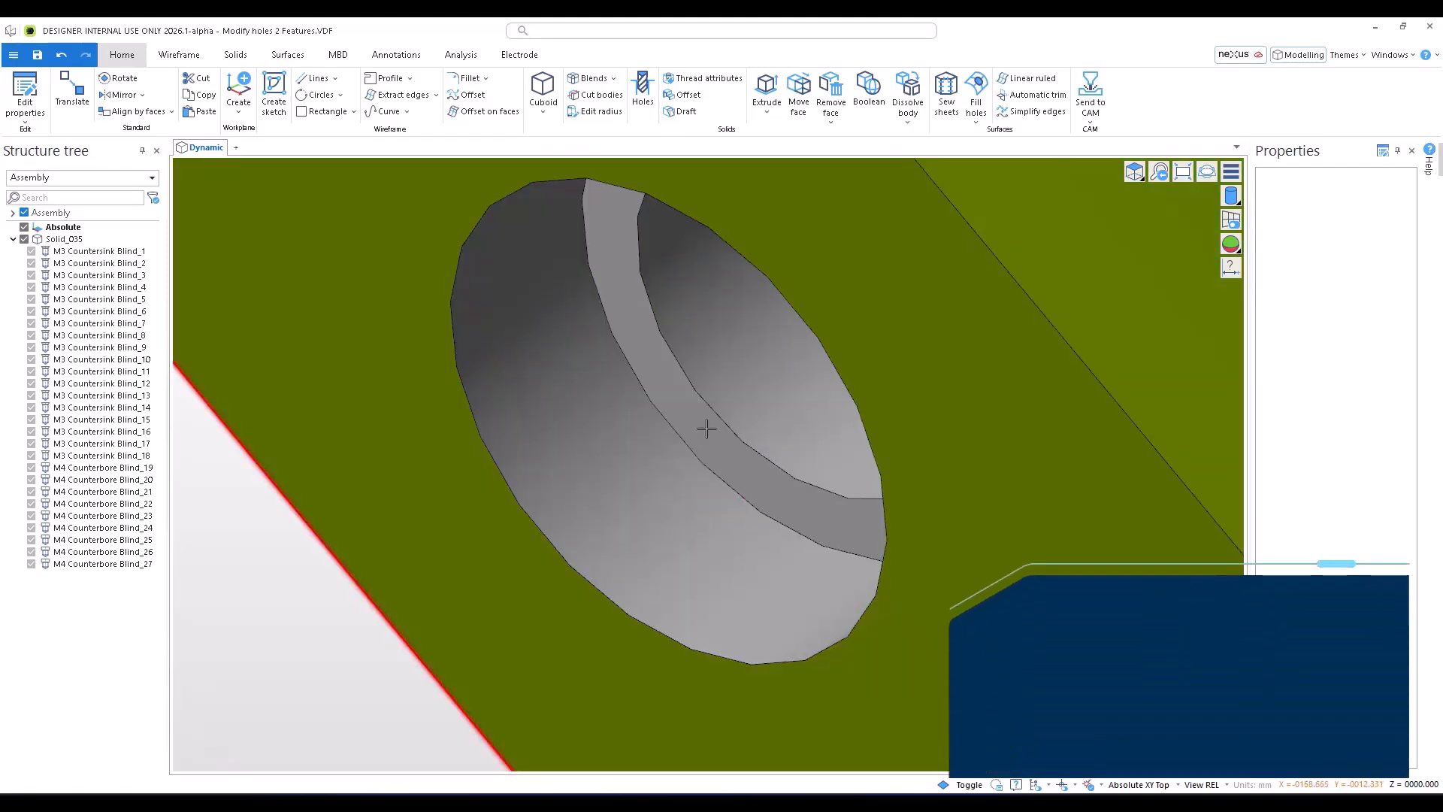
mouse_move(707, 428)
middle_mouse_down()
mouse_move(734, 403)
mouse_move(714, 403)
middle_mouse_up()
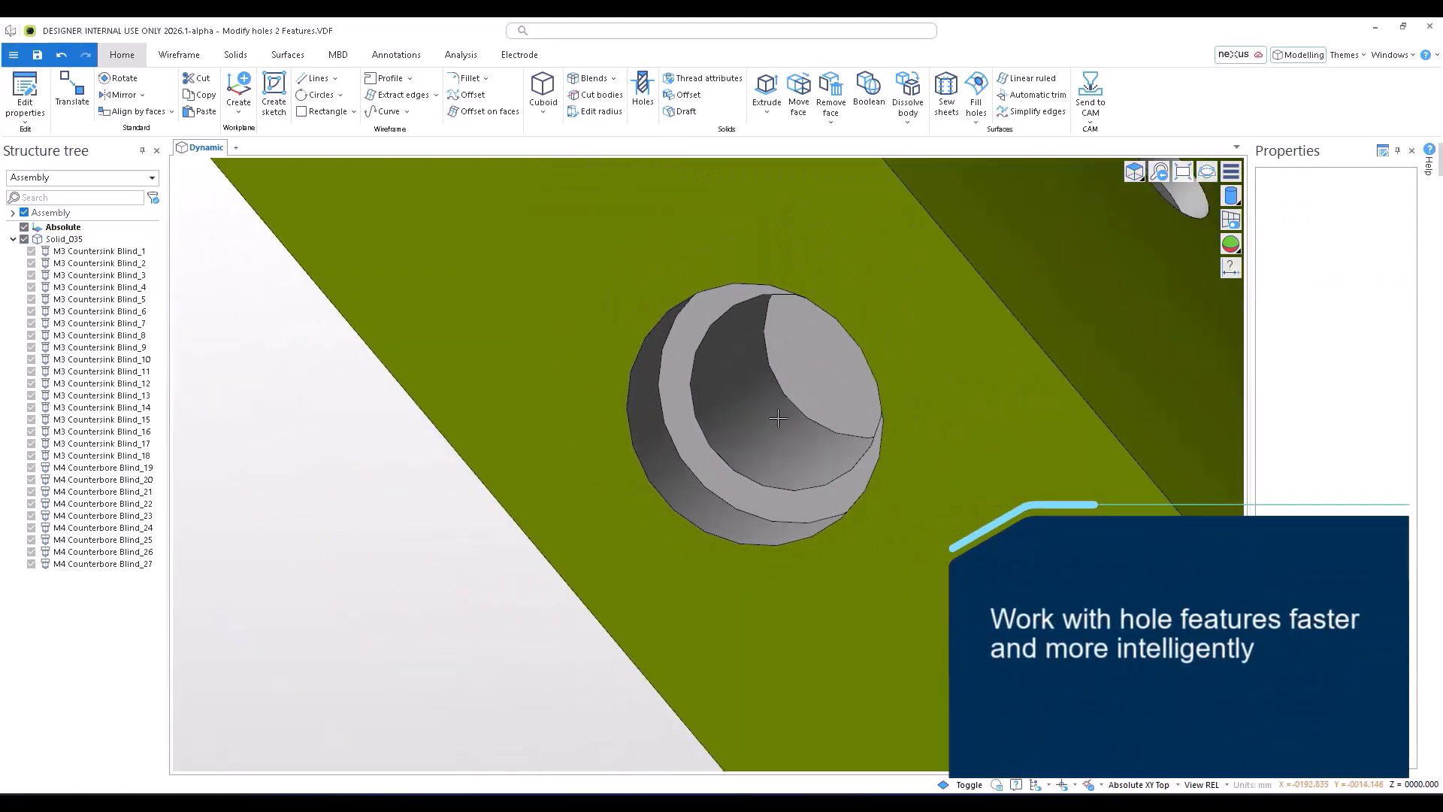
scroll(778, 417, "down", 1)
scroll(721, 328, "down", 2)
middle_click_drag(721, 328, 480, 457)
scroll(704, 342, "down", 3)
scroll(704, 342, "down", 1)
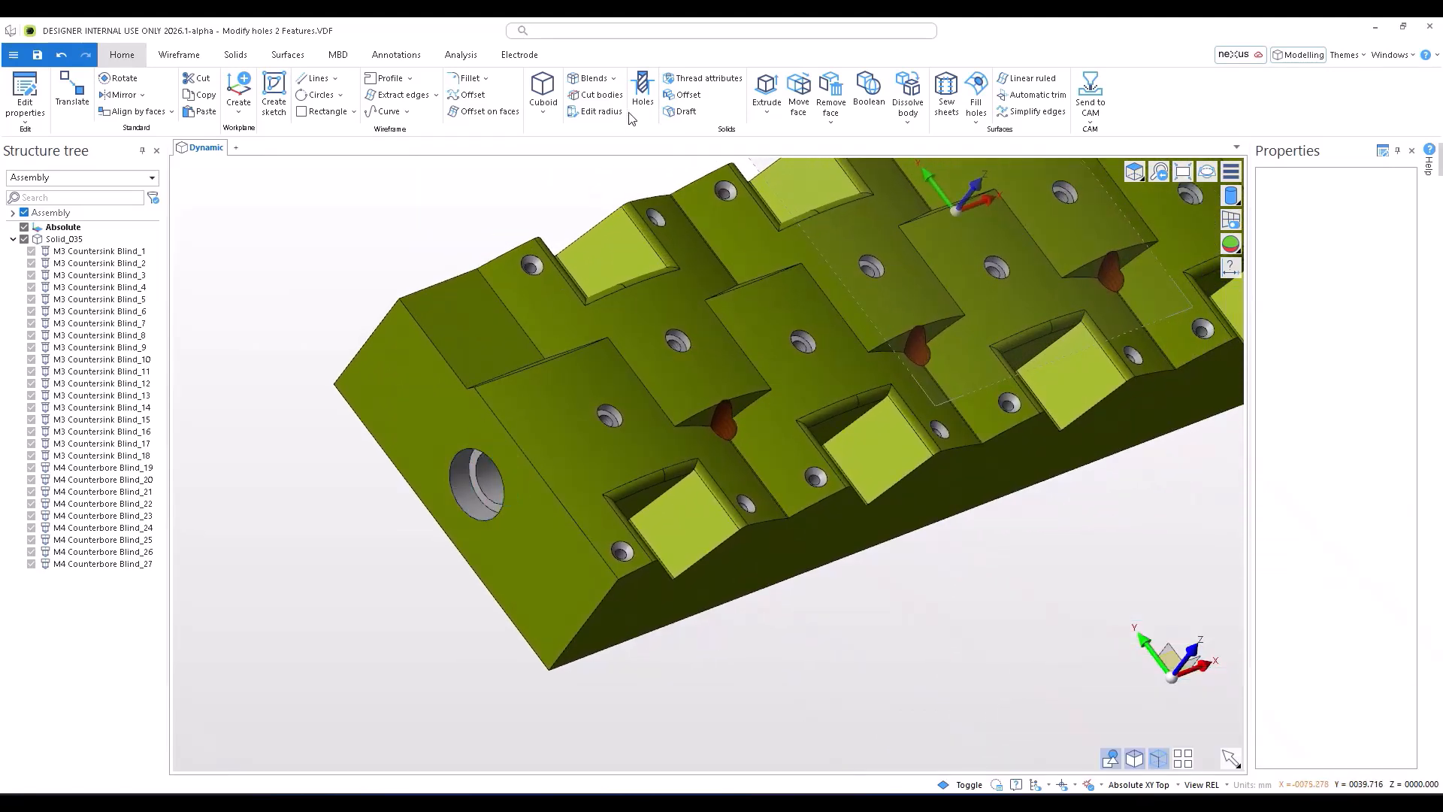
Step: Start the Holes command in Modify mode on the M4 counterbored hole nearest the block's end face
left_click(644, 96)
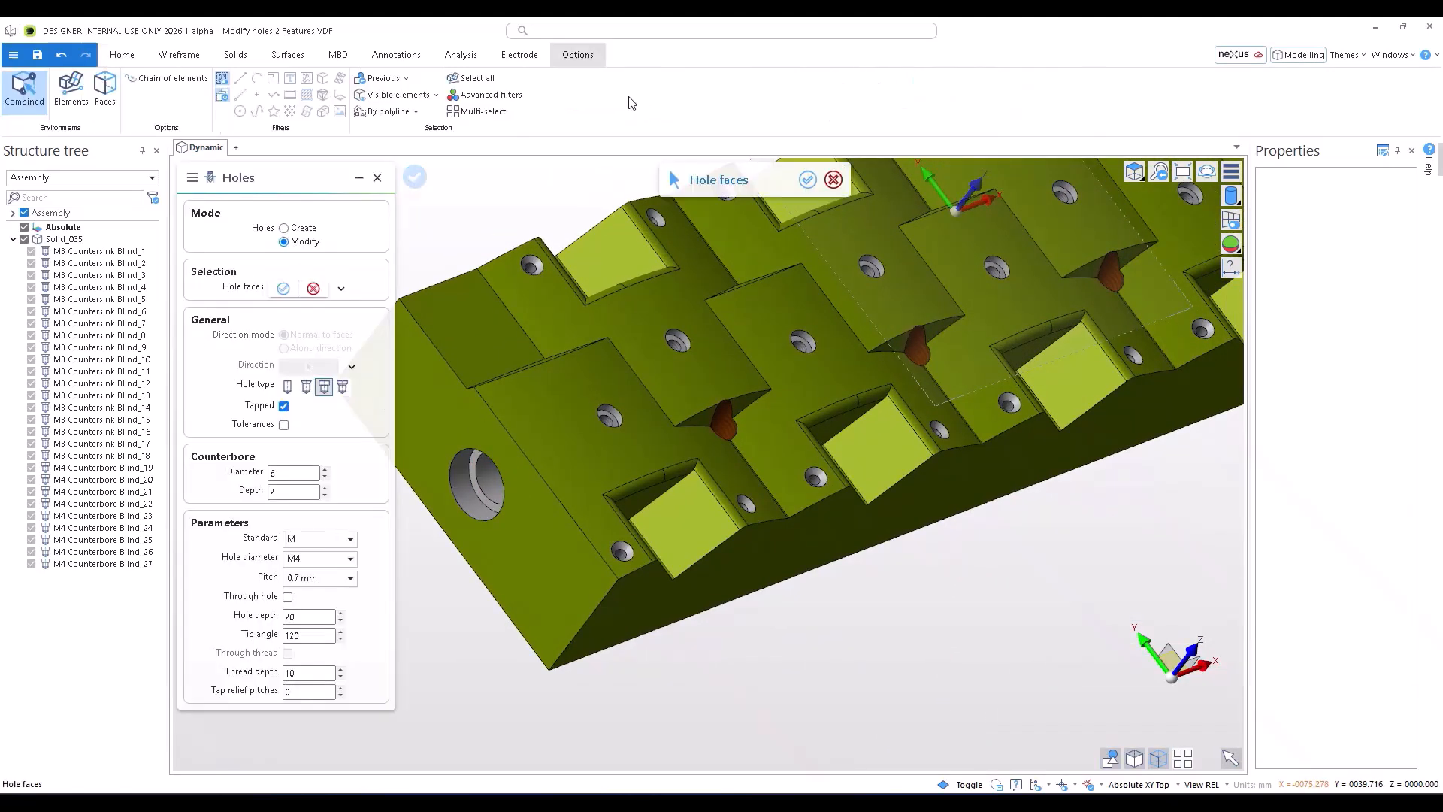
left_click(282, 227)
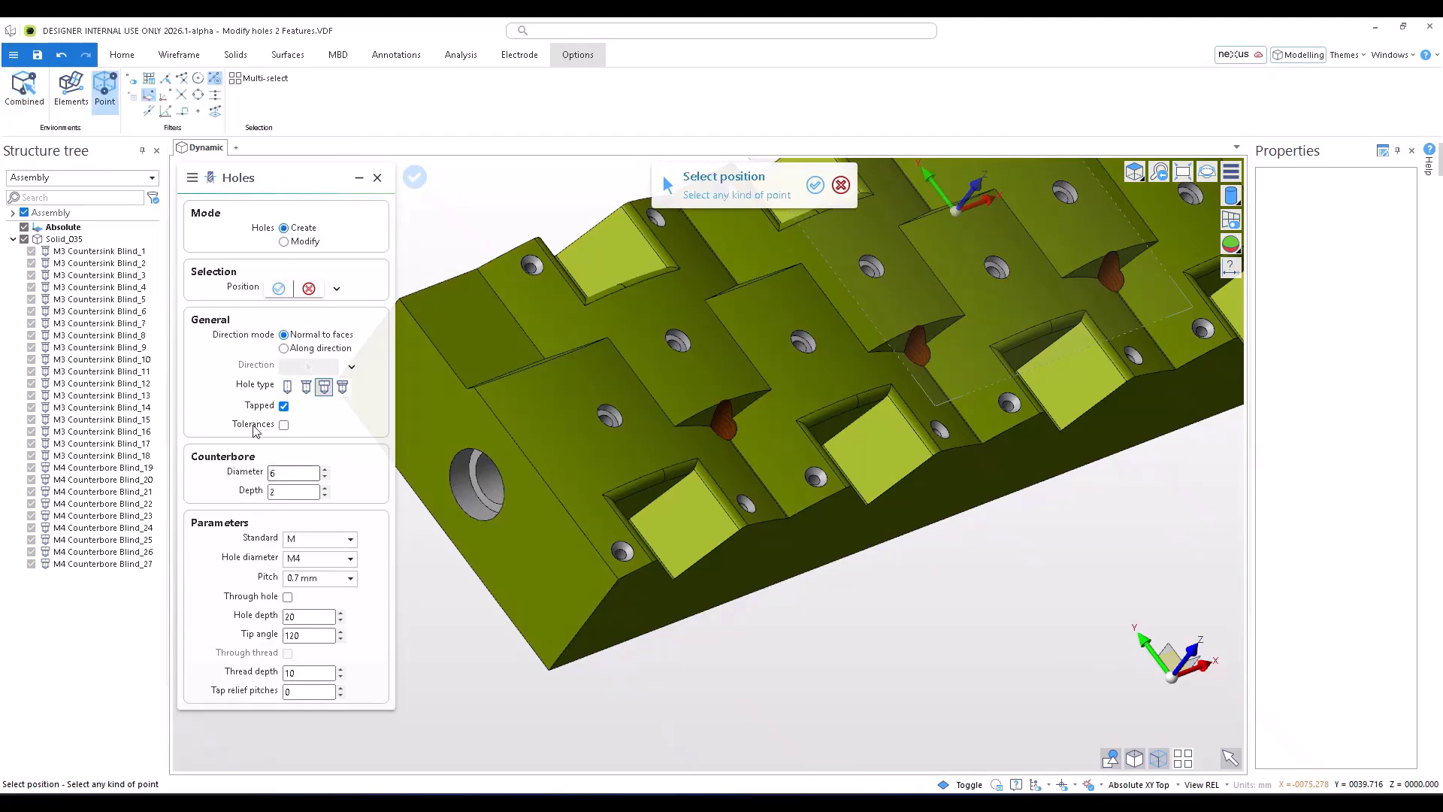
left_click(286, 229)
left_click(284, 242)
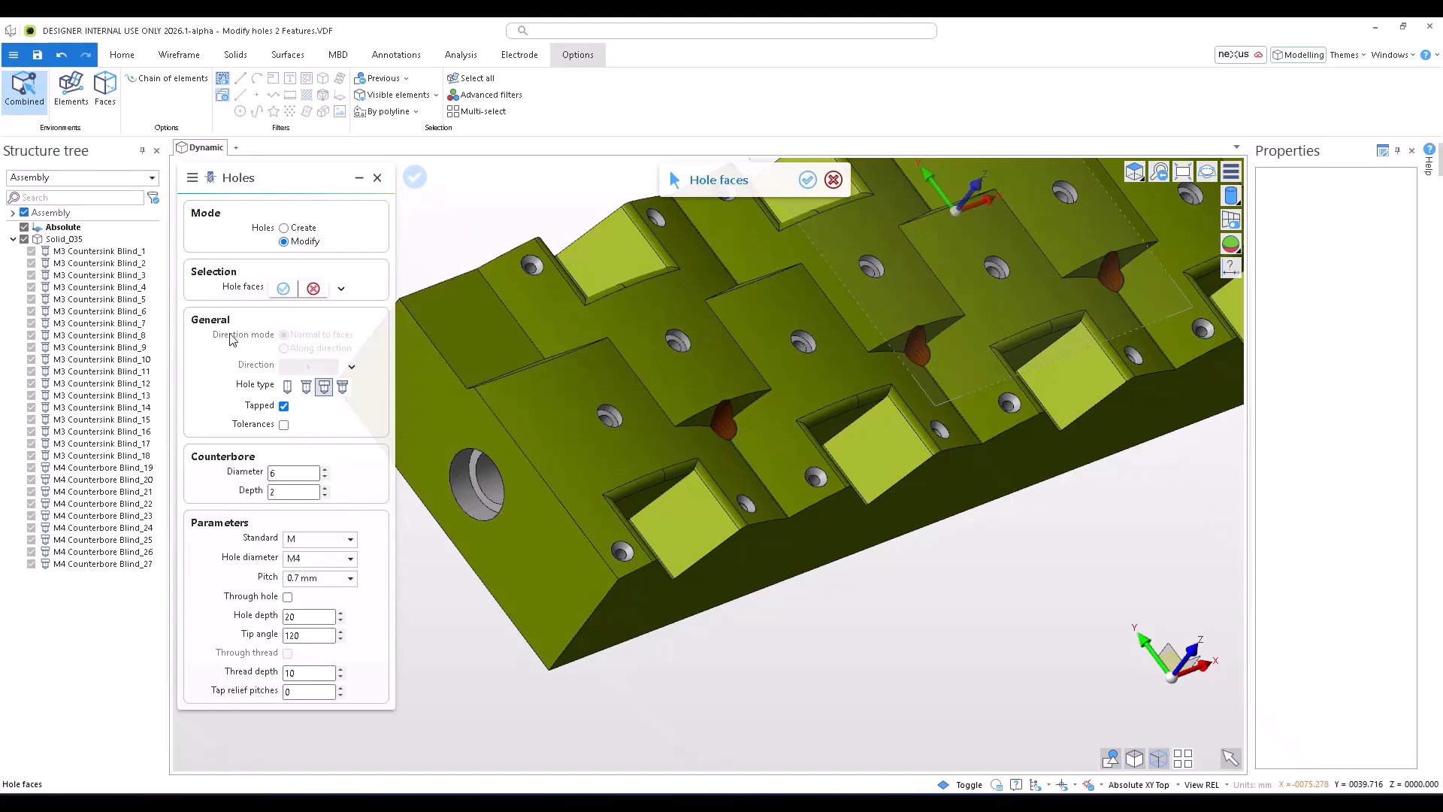
scroll(644, 384, "down", 1)
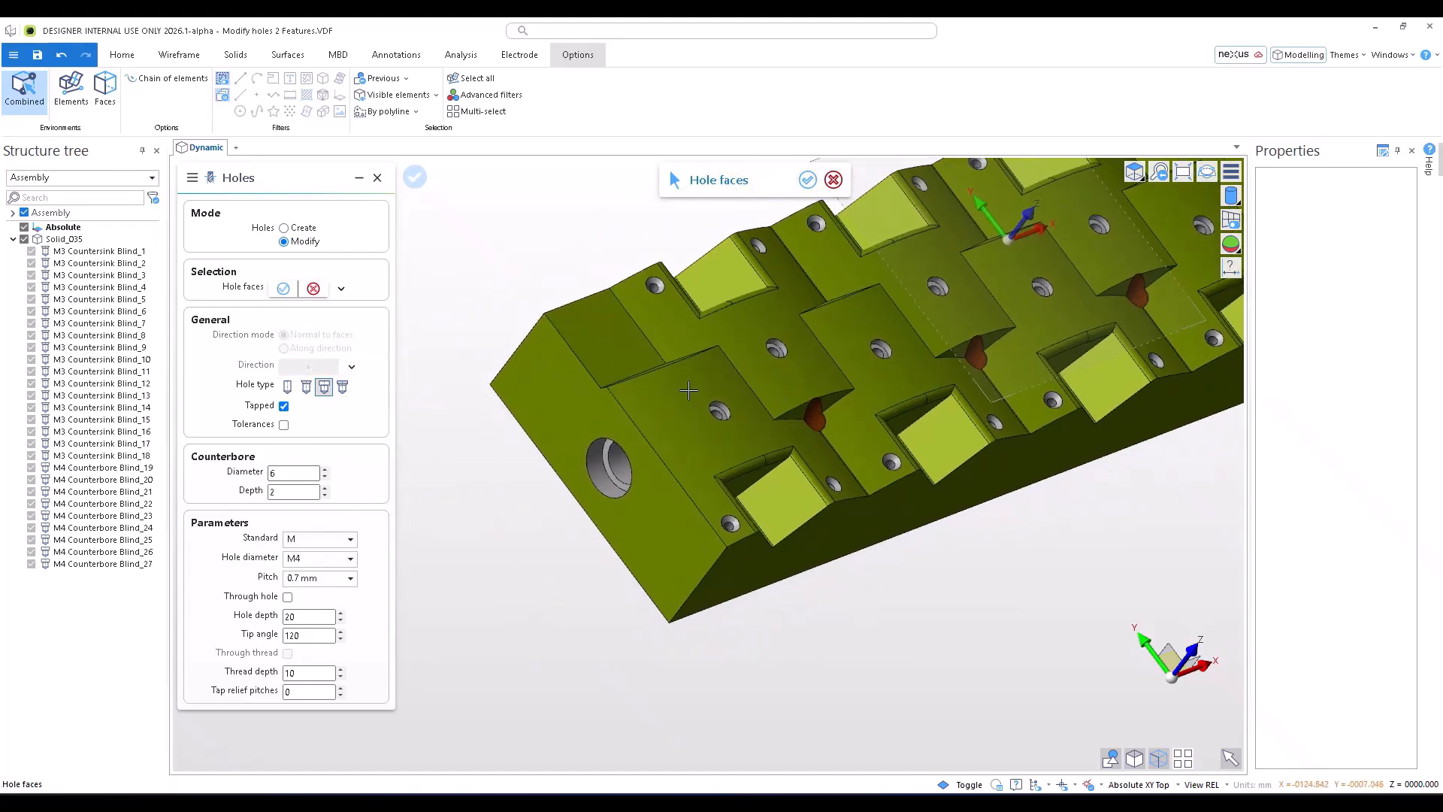
scroll(779, 444, "up", 5)
left_click(780, 445)
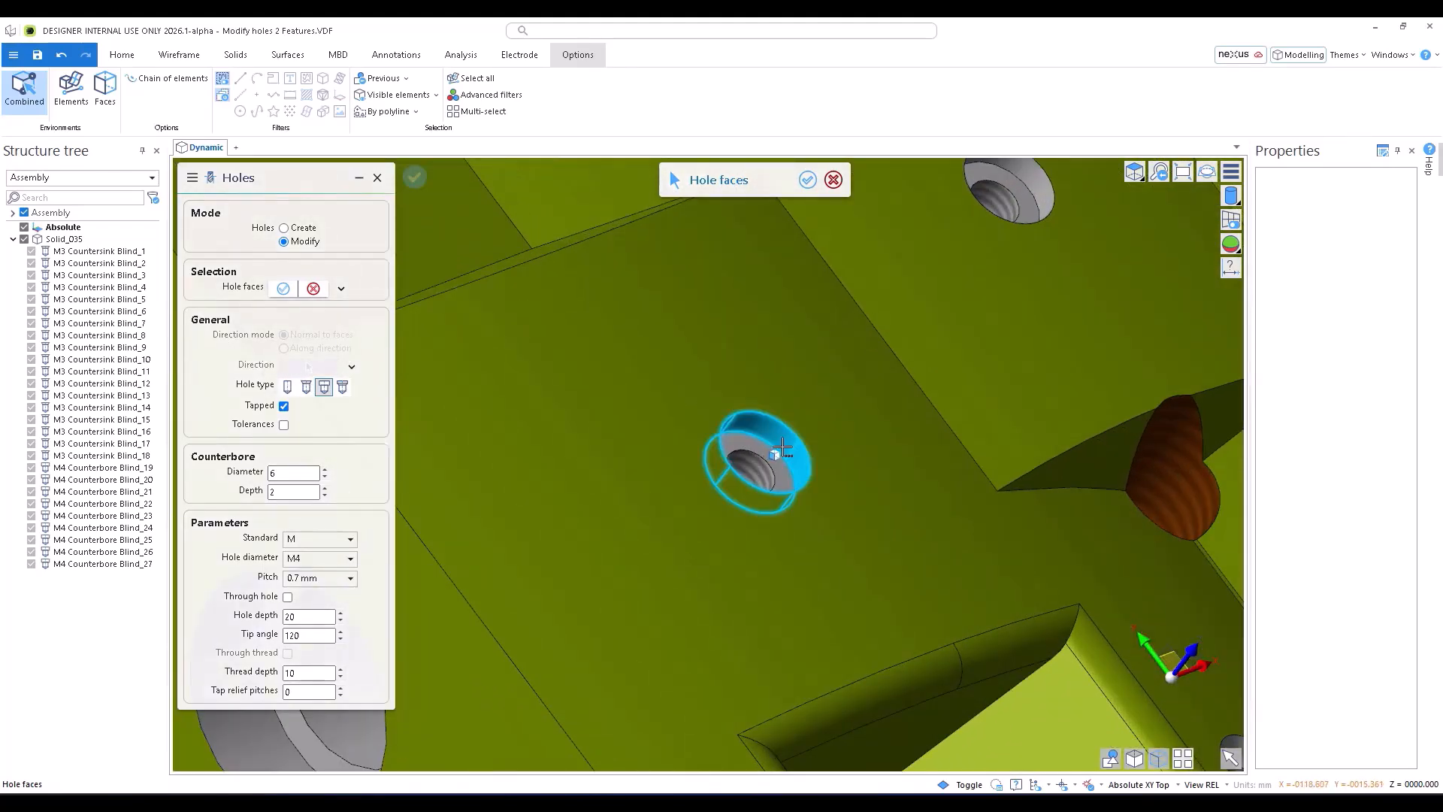
left_click(827, 484)
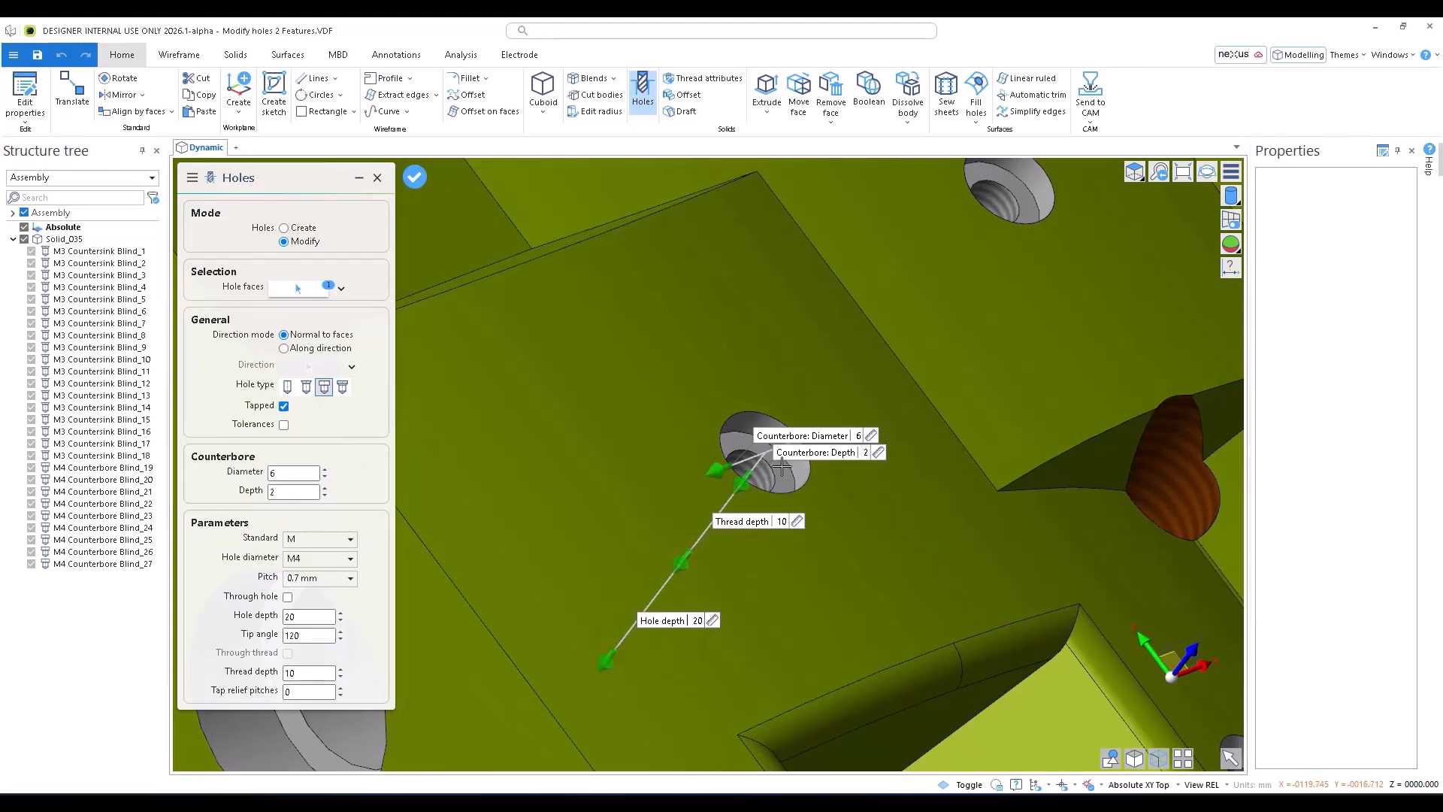
Step: Set the selected hole's depth to 12 mm and change its hole type to countersink
scroll(781, 466, "down", 3)
middle_click_drag(734, 403, 659, 374)
scroll(744, 494, "up", 4)
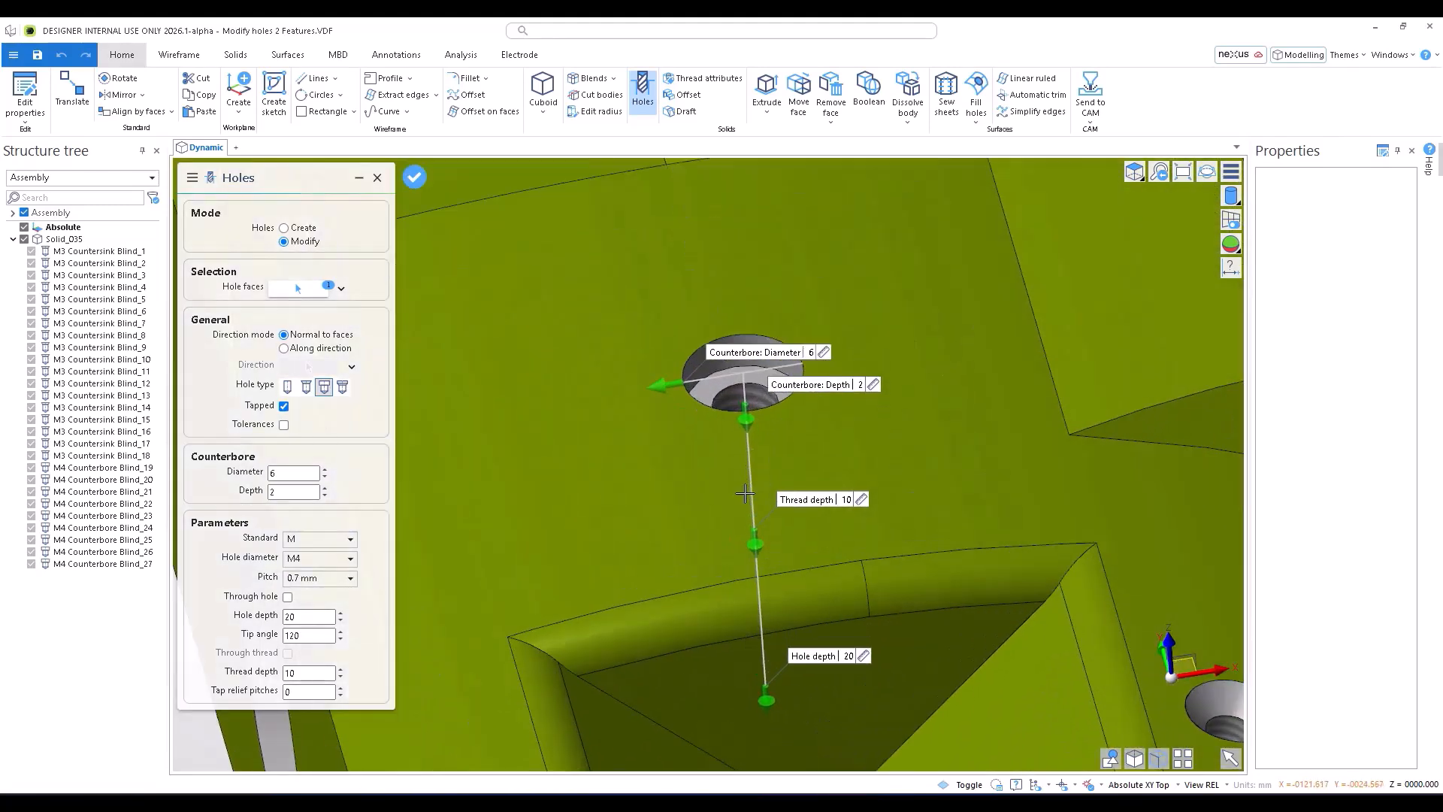
middle_click_drag(745, 494, 433, 446)
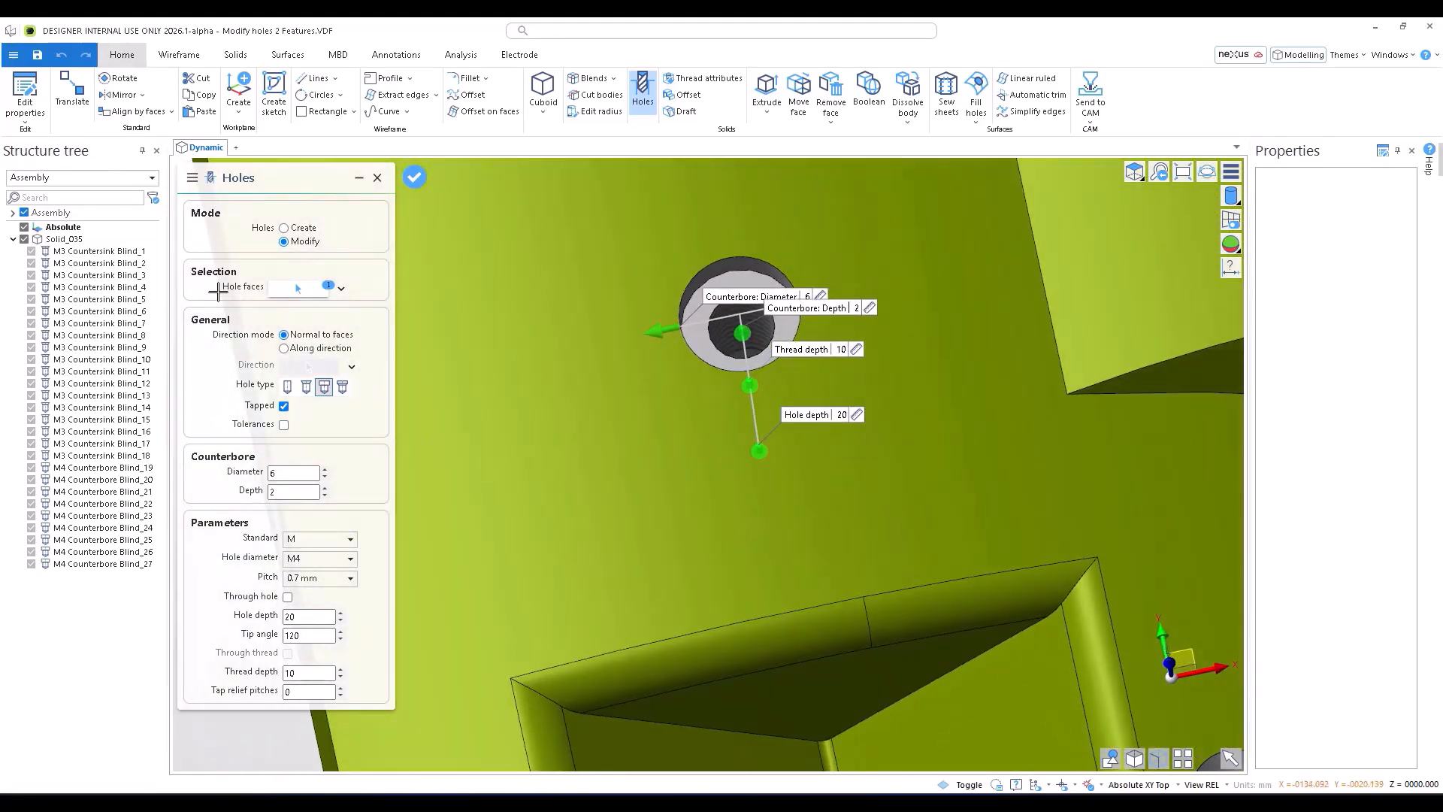
middle_click_drag(493, 346, 600, 429)
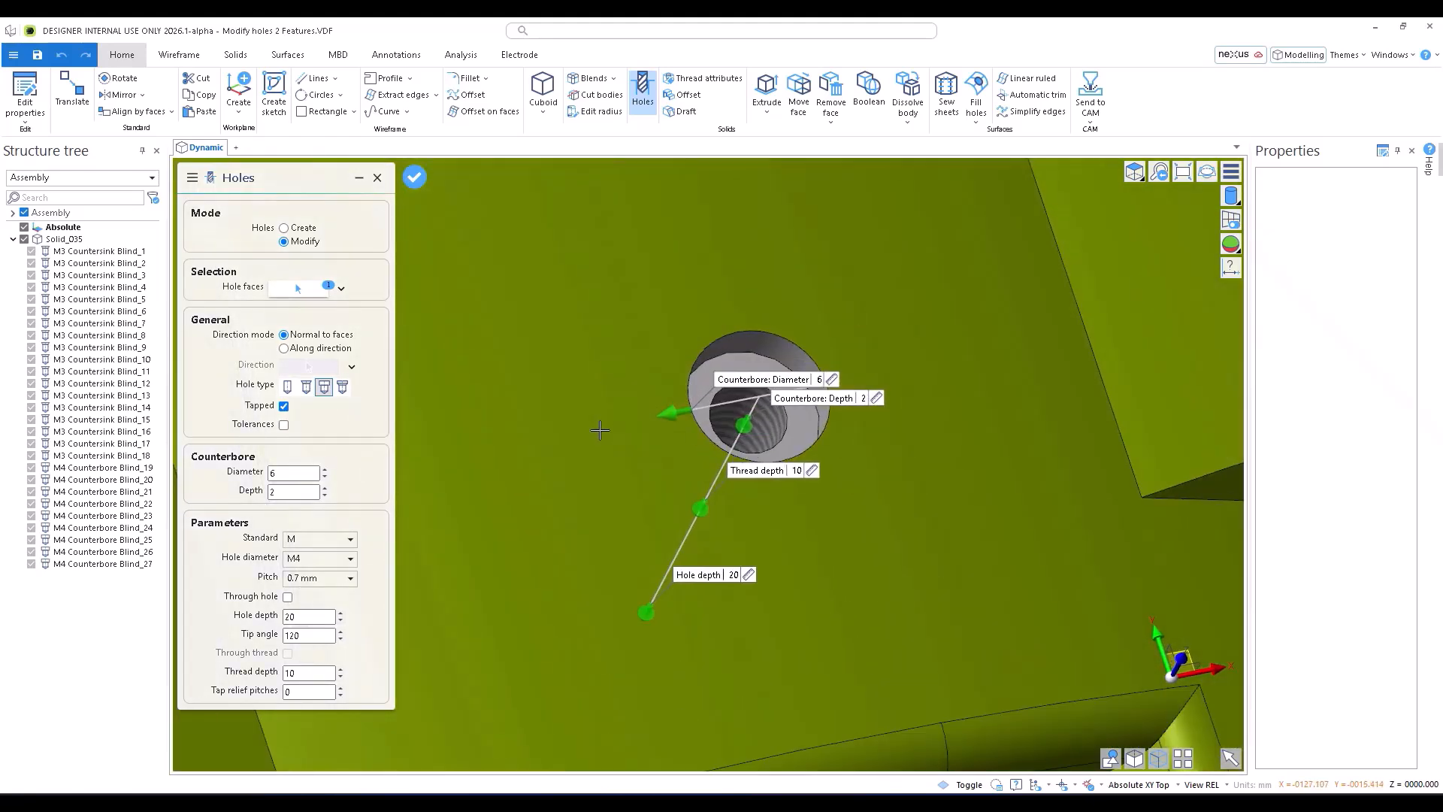
double_click(308, 616)
type("12")
left_click(305, 674)
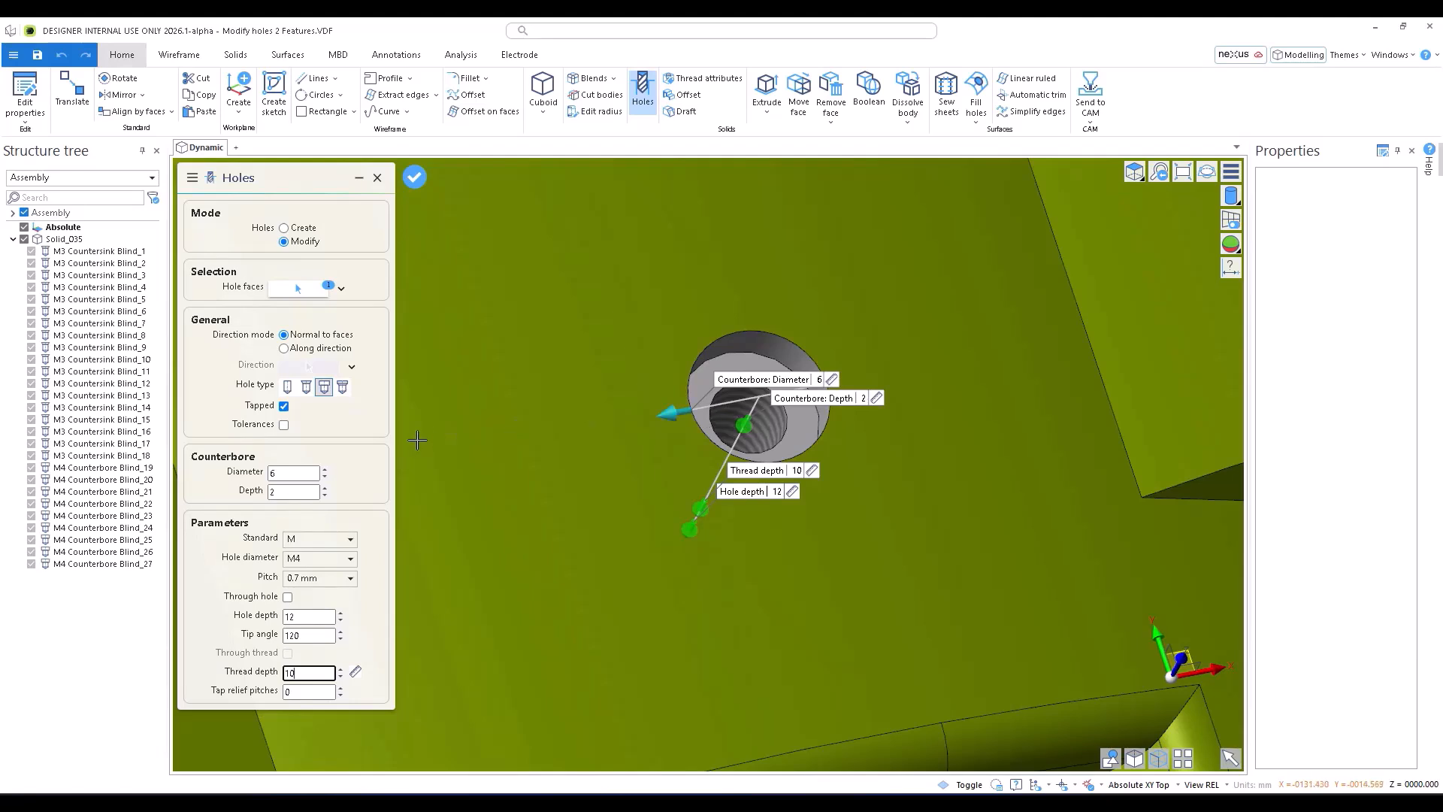
left_click(305, 387)
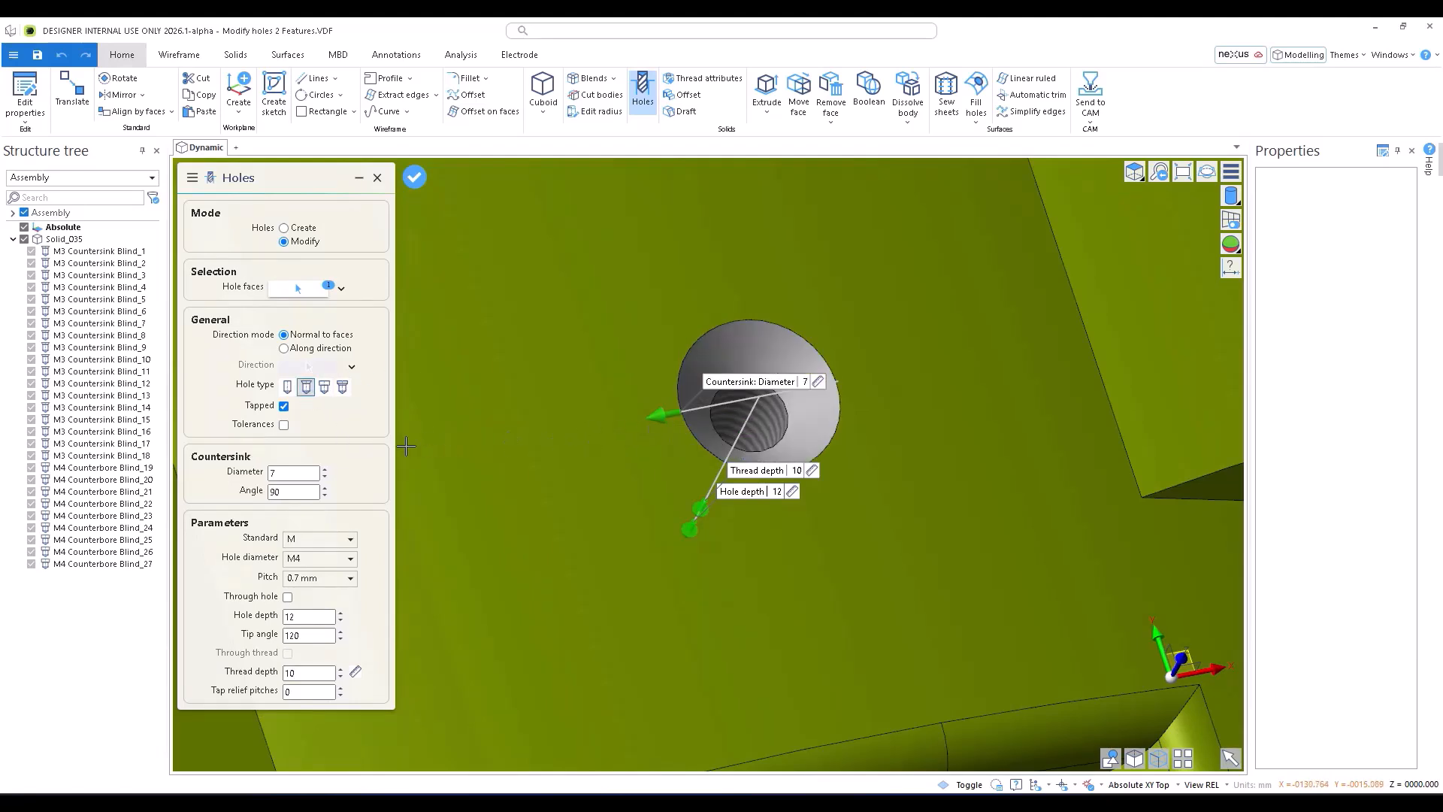
Step: Try the M5 hole diameter, return to M4, and check the available thread standards while keeping M
left_click(333, 558)
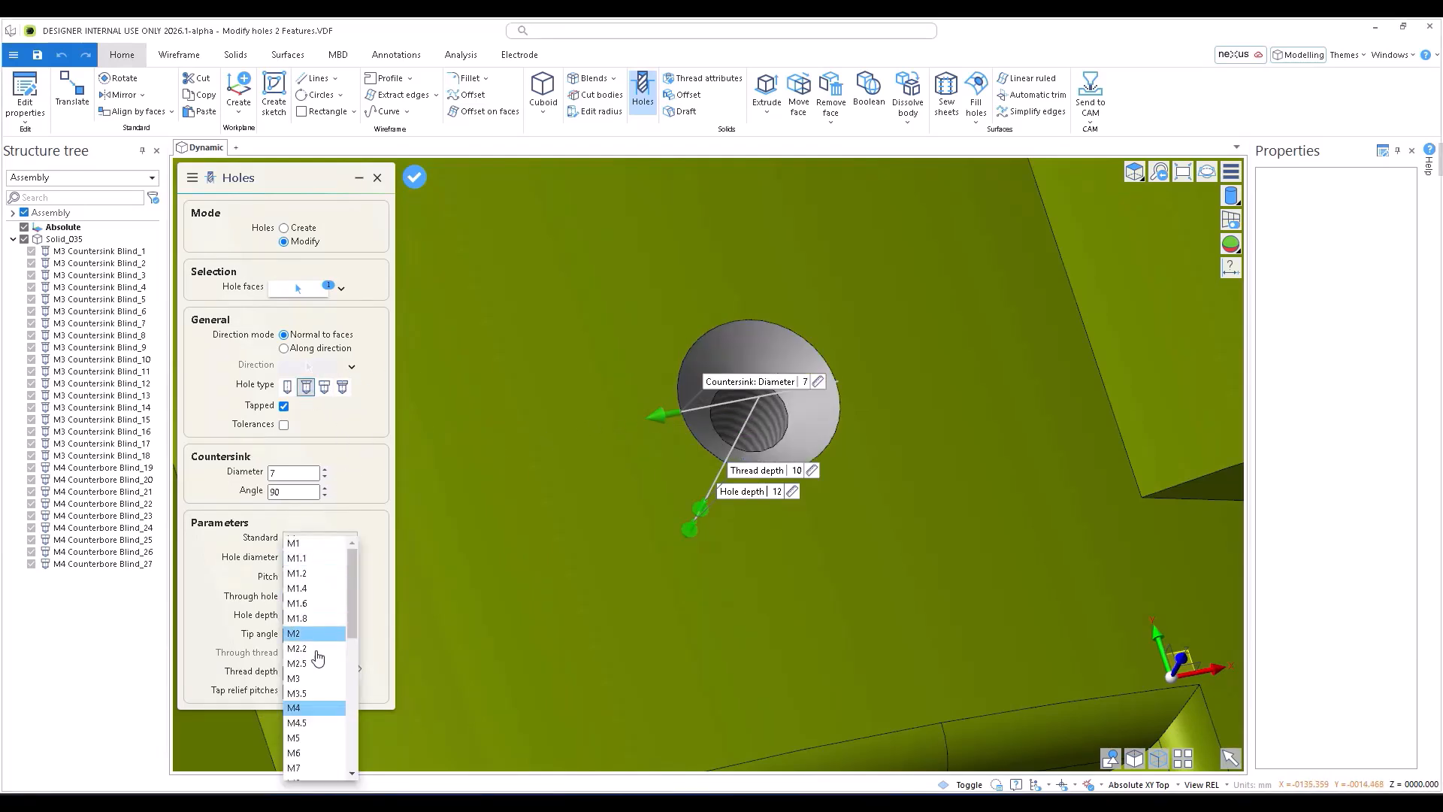
left_click(311, 739)
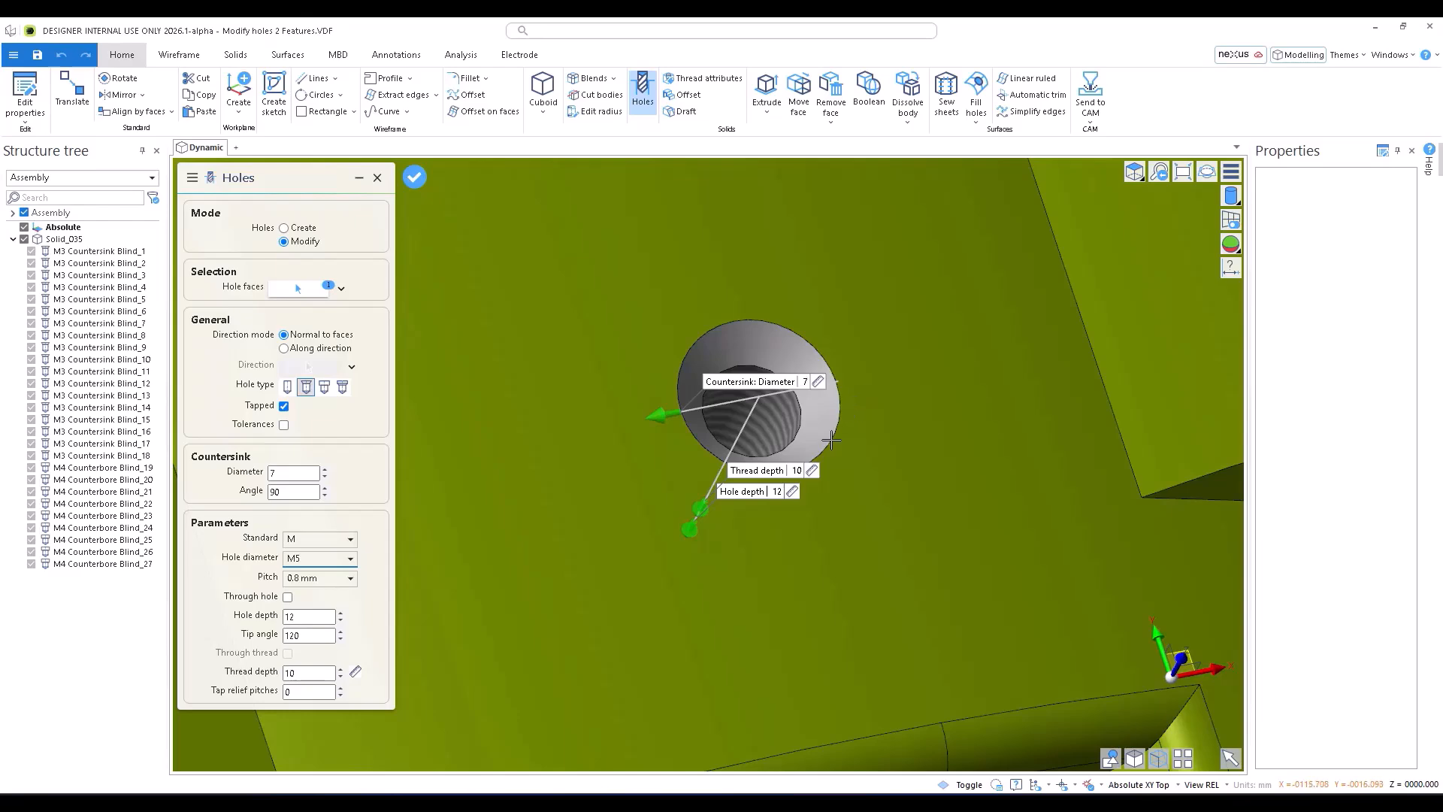
mouse_move(831, 439)
middle_mouse_down()
mouse_move(796, 495)
mouse_move(845, 415)
middle_mouse_up()
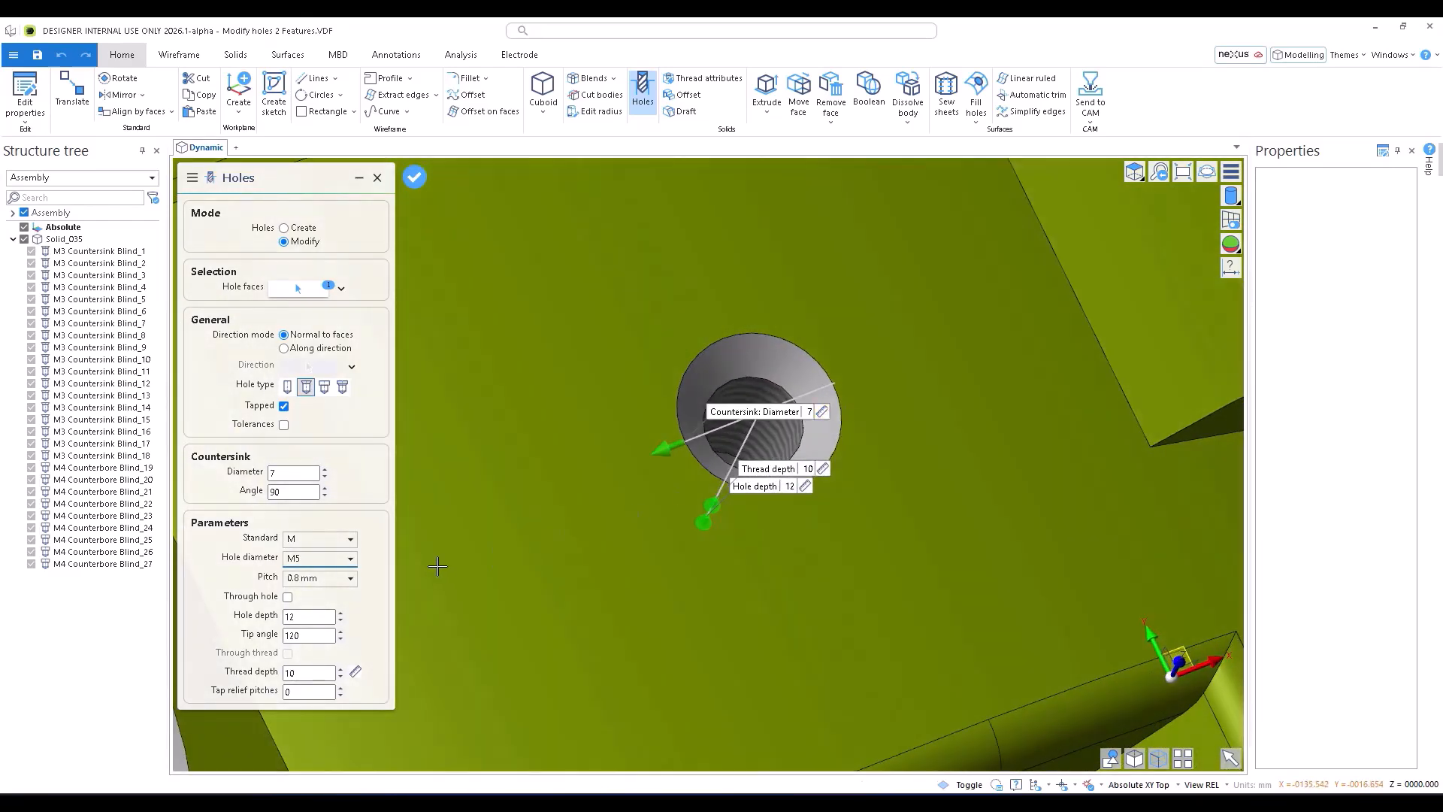
left_click(327, 565)
left_click(311, 723)
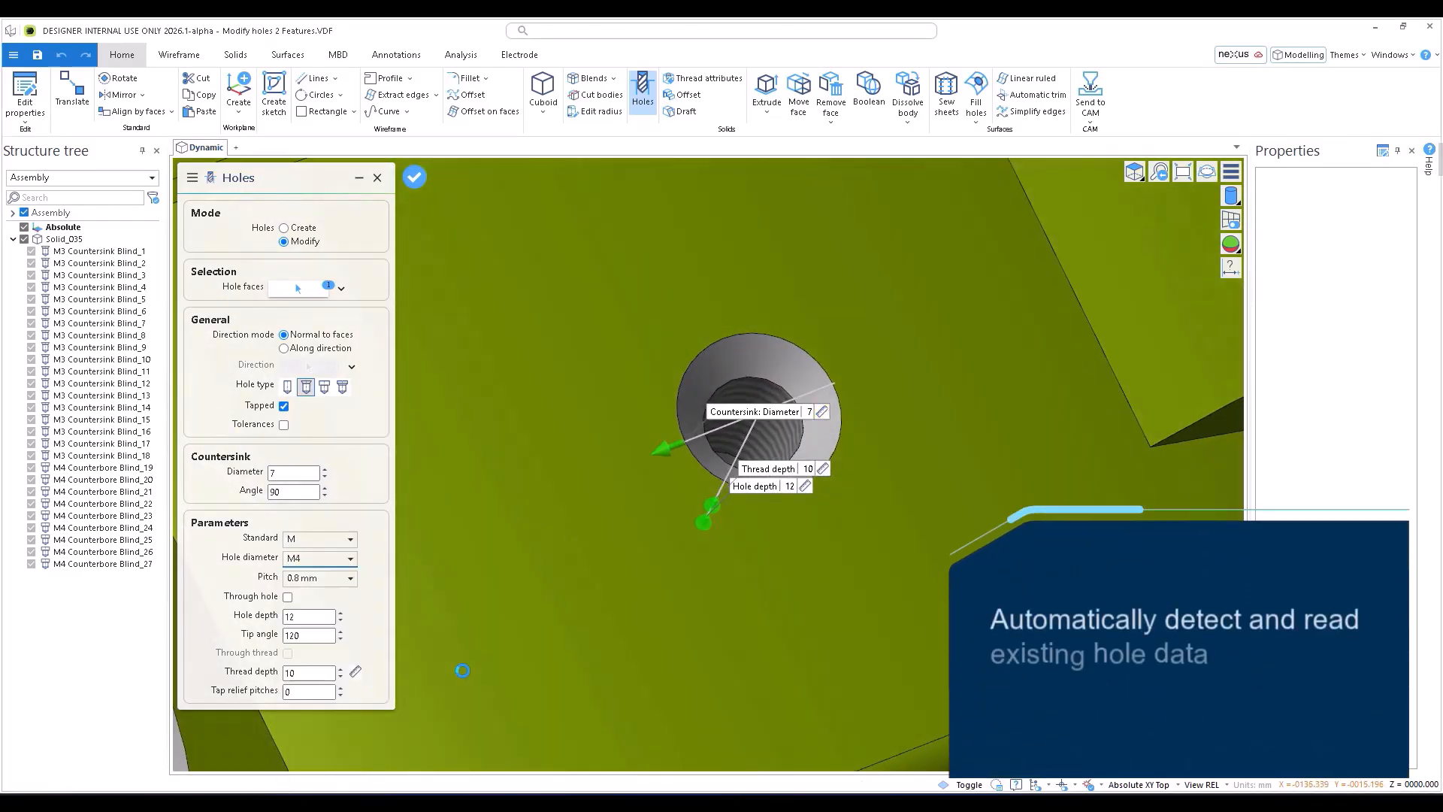
left_click(325, 536)
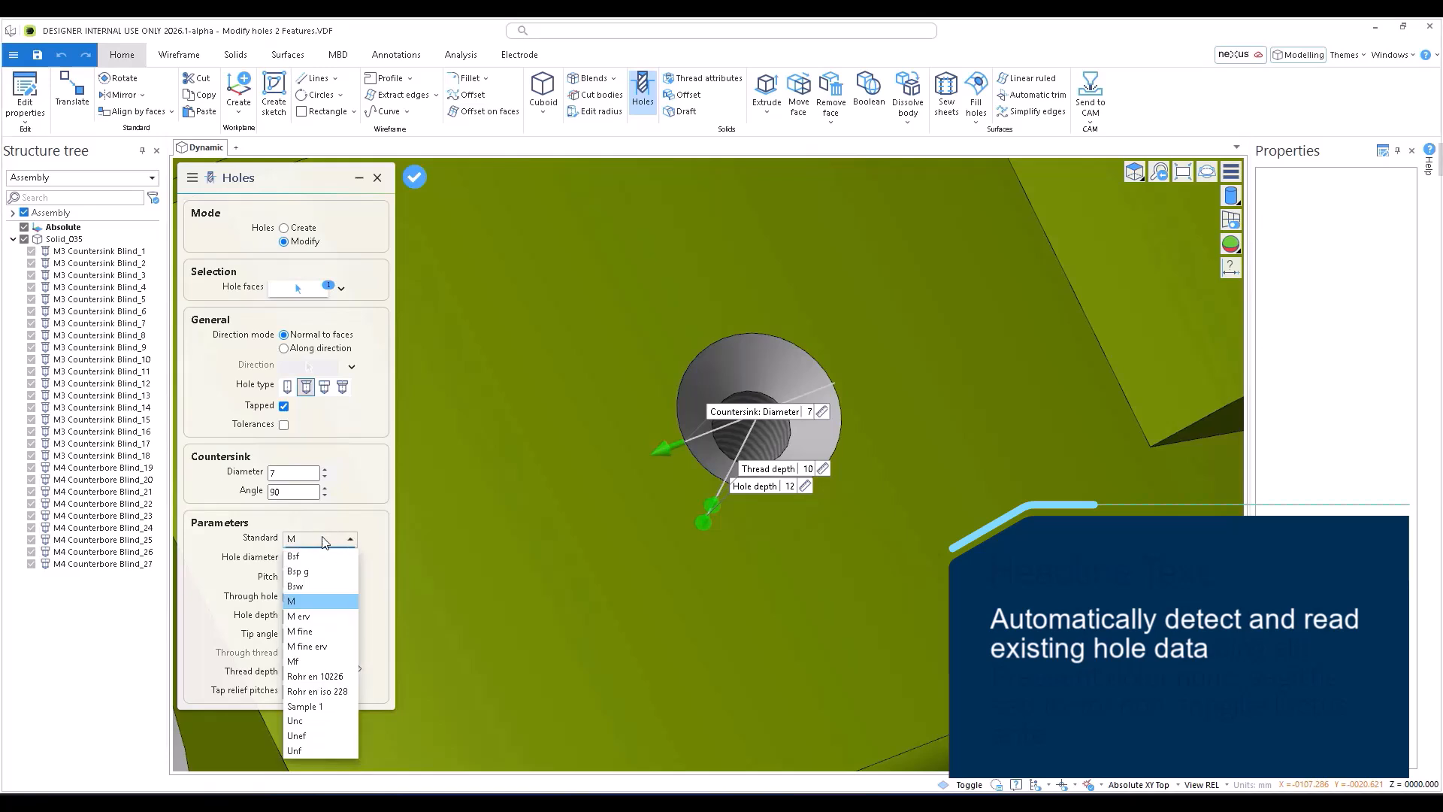
left_click(308, 600)
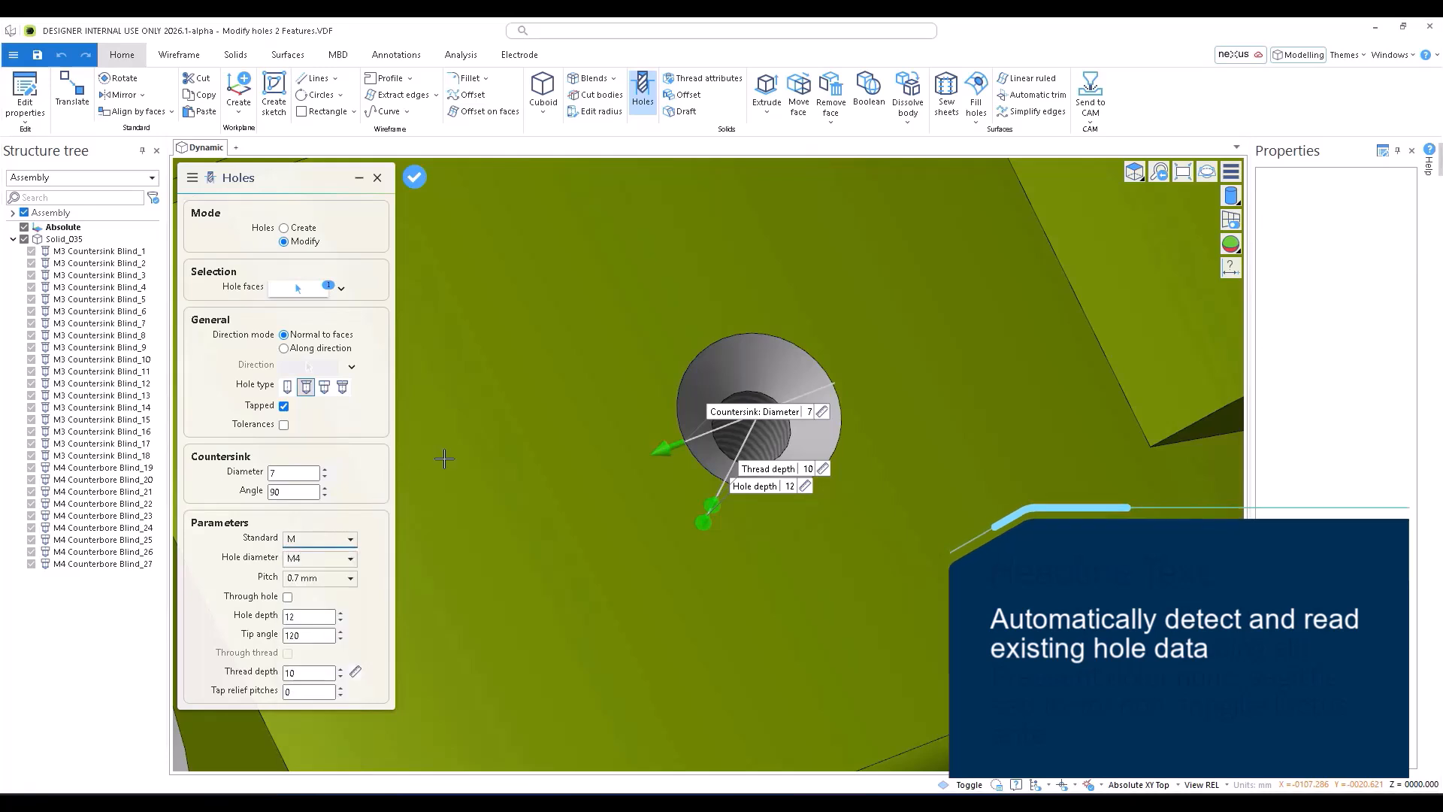
Step: Apply the modification to the hole and leave the Holes command
right_click(571, 367)
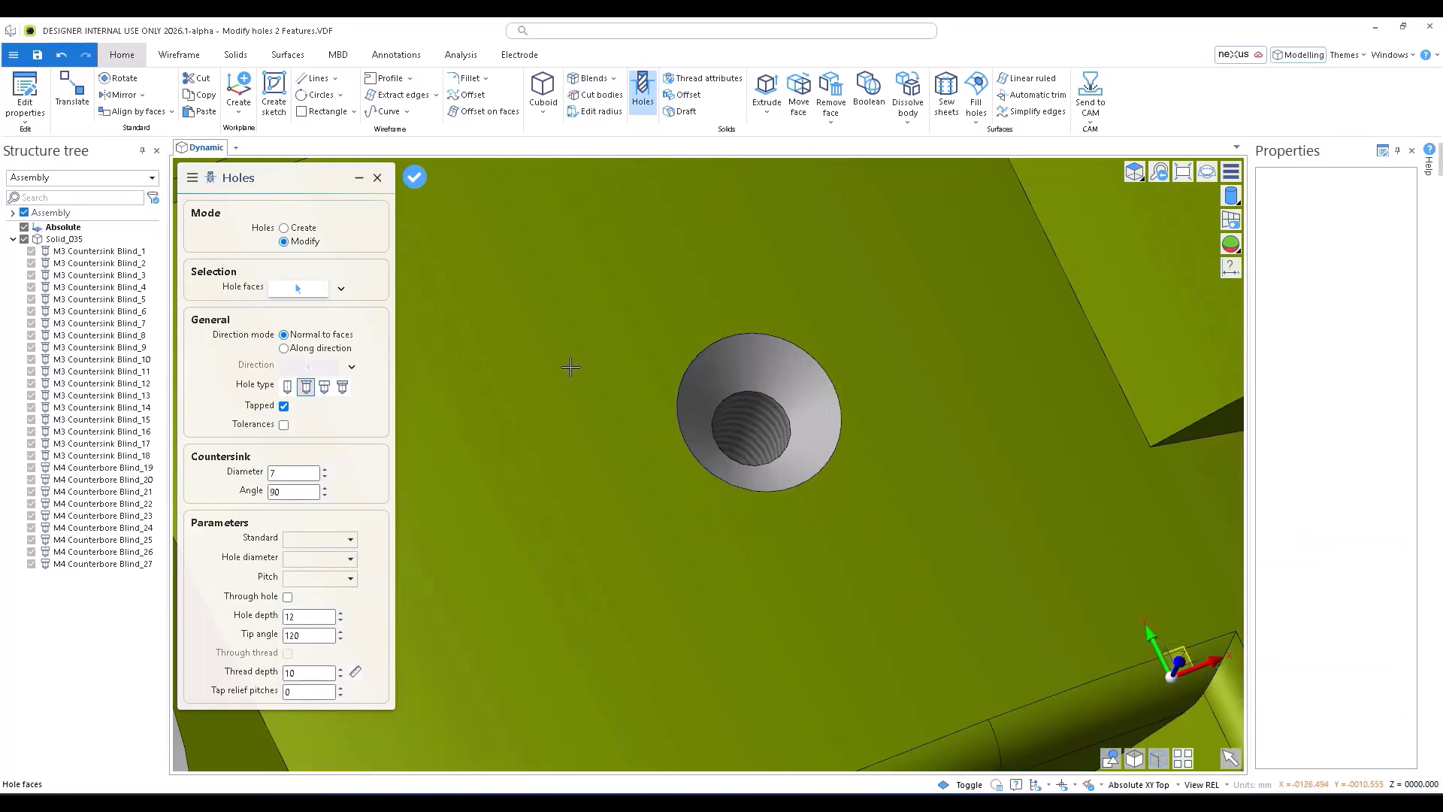
scroll(769, 399, "down", 3)
middle_click_drag(867, 305, 698, 444)
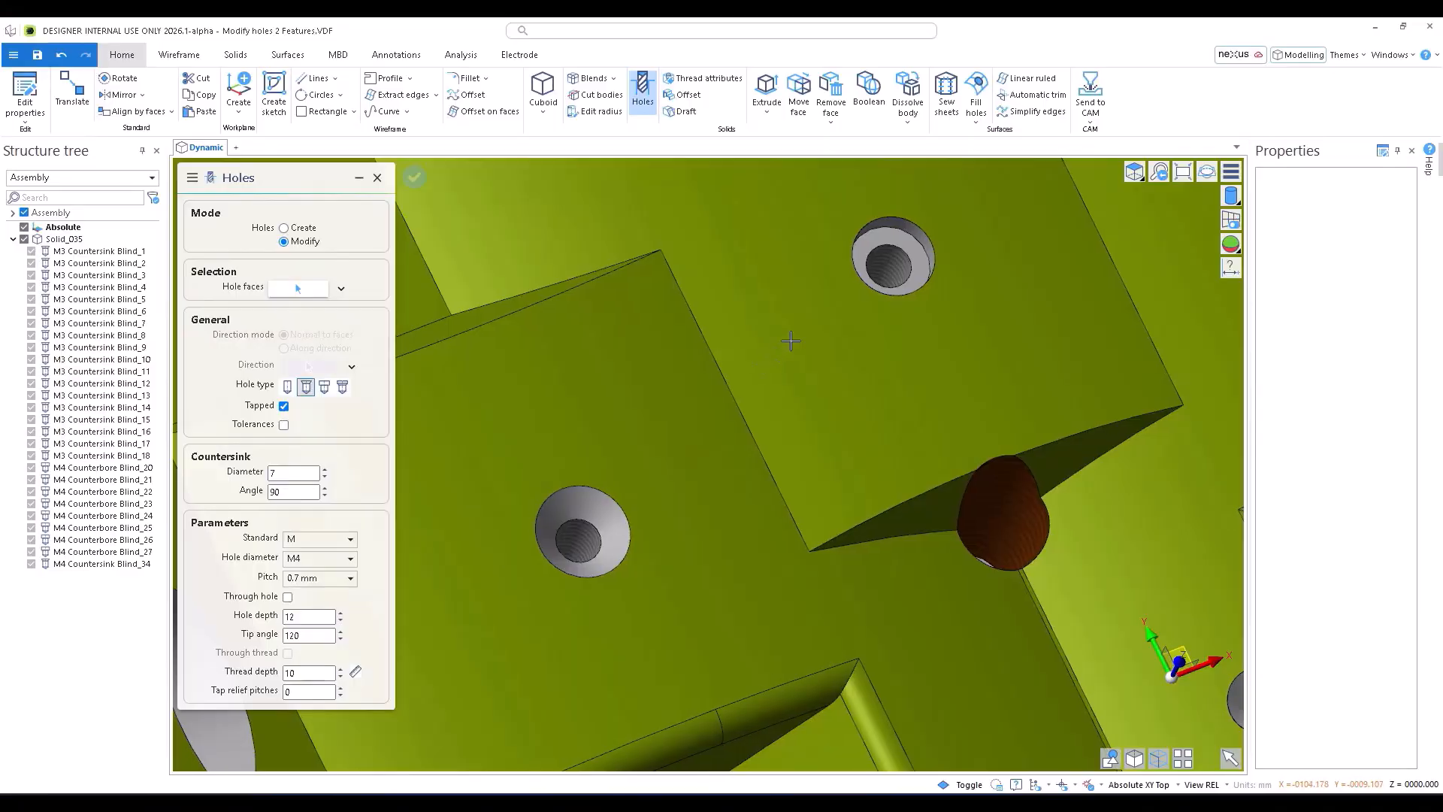
key("Escape")
left_click(734, 399)
scroll(734, 399, "down", 3)
middle_click_drag(843, 441, 744, 412)
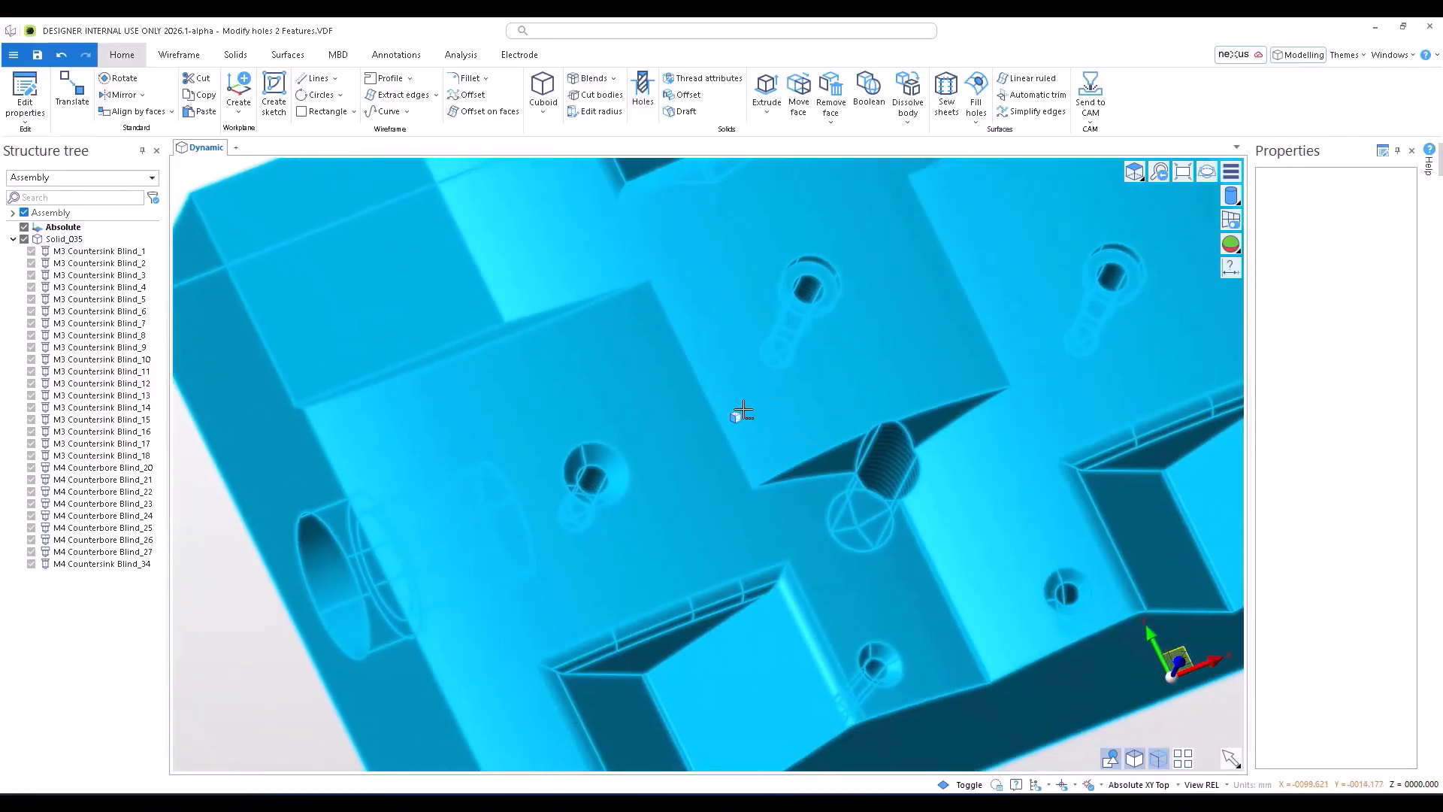
Step: Start modifying the large threaded hole cut into the notch between the stepped faces and set its hole diameter to M6
left_click(258, 640)
key("space")
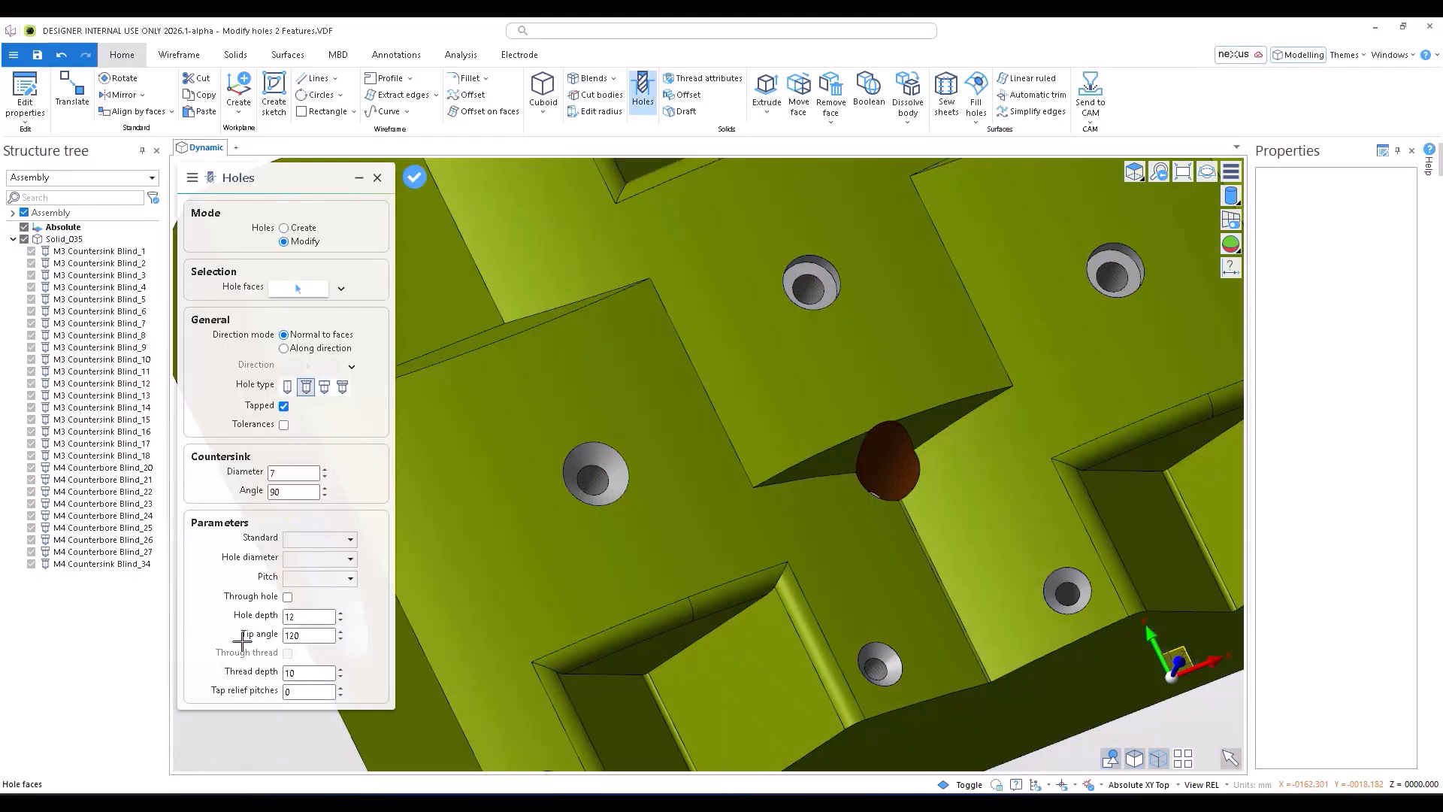
scroll(906, 469, "up", 5)
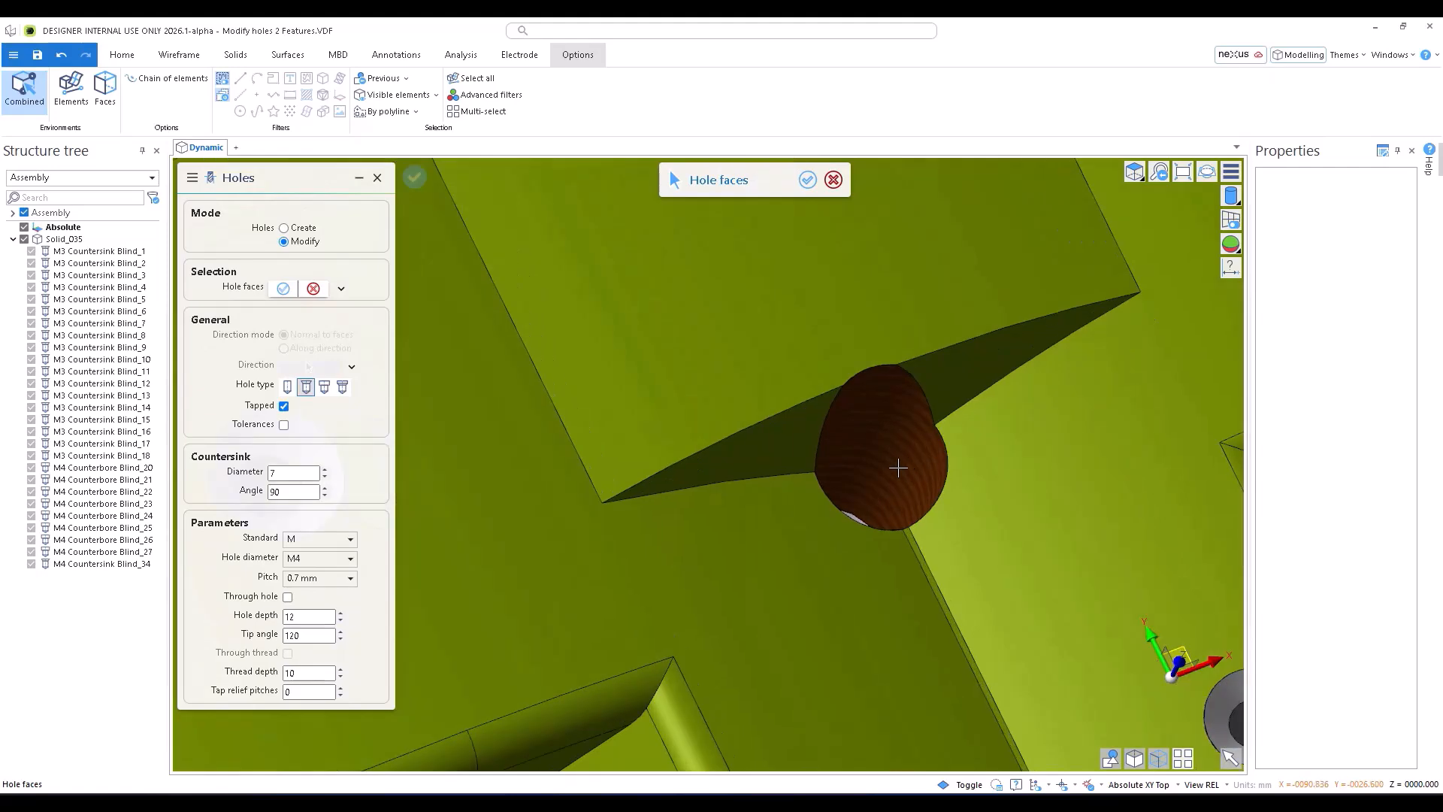
left_click(878, 421)
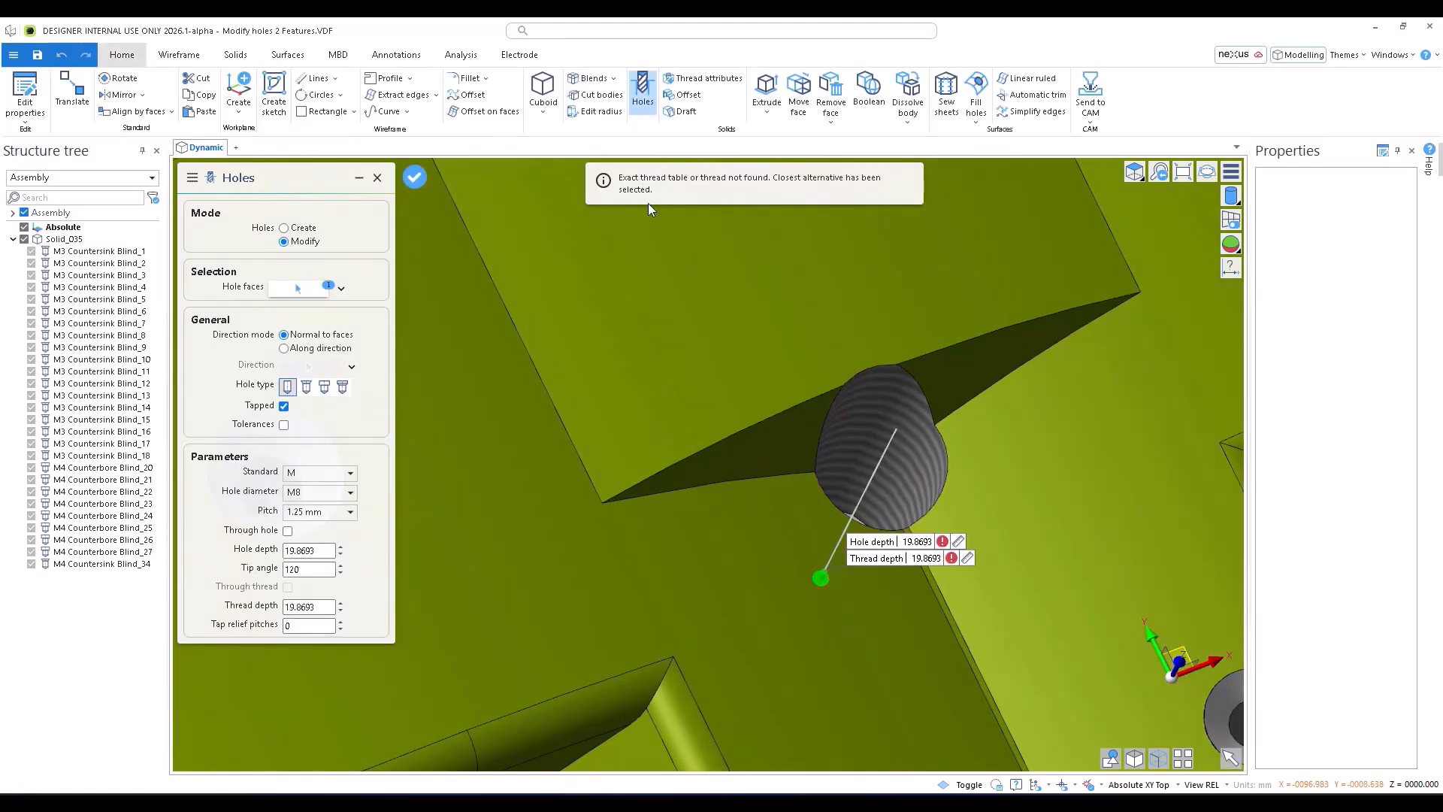
middle_click_drag(816, 483, 781, 485)
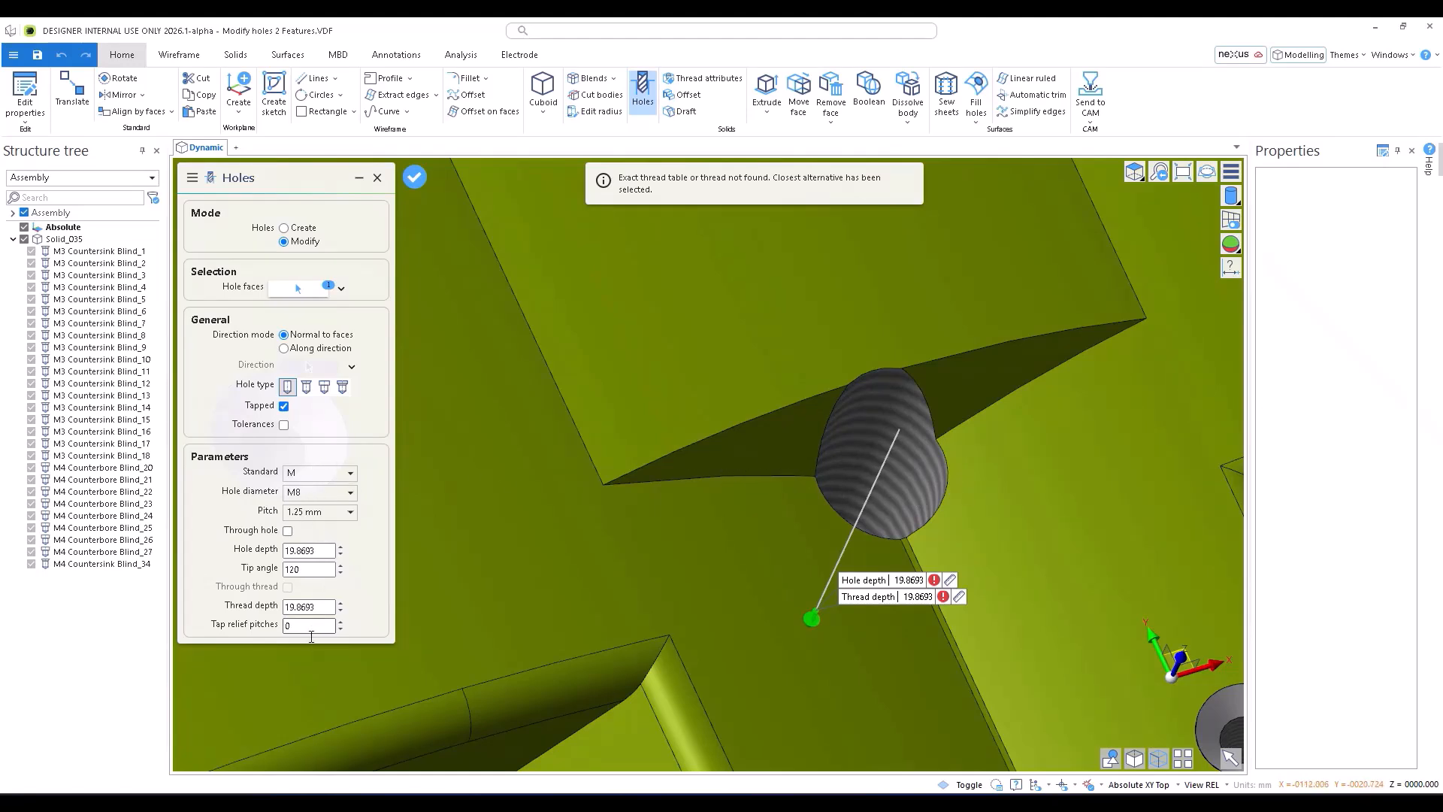
left_click(320, 498)
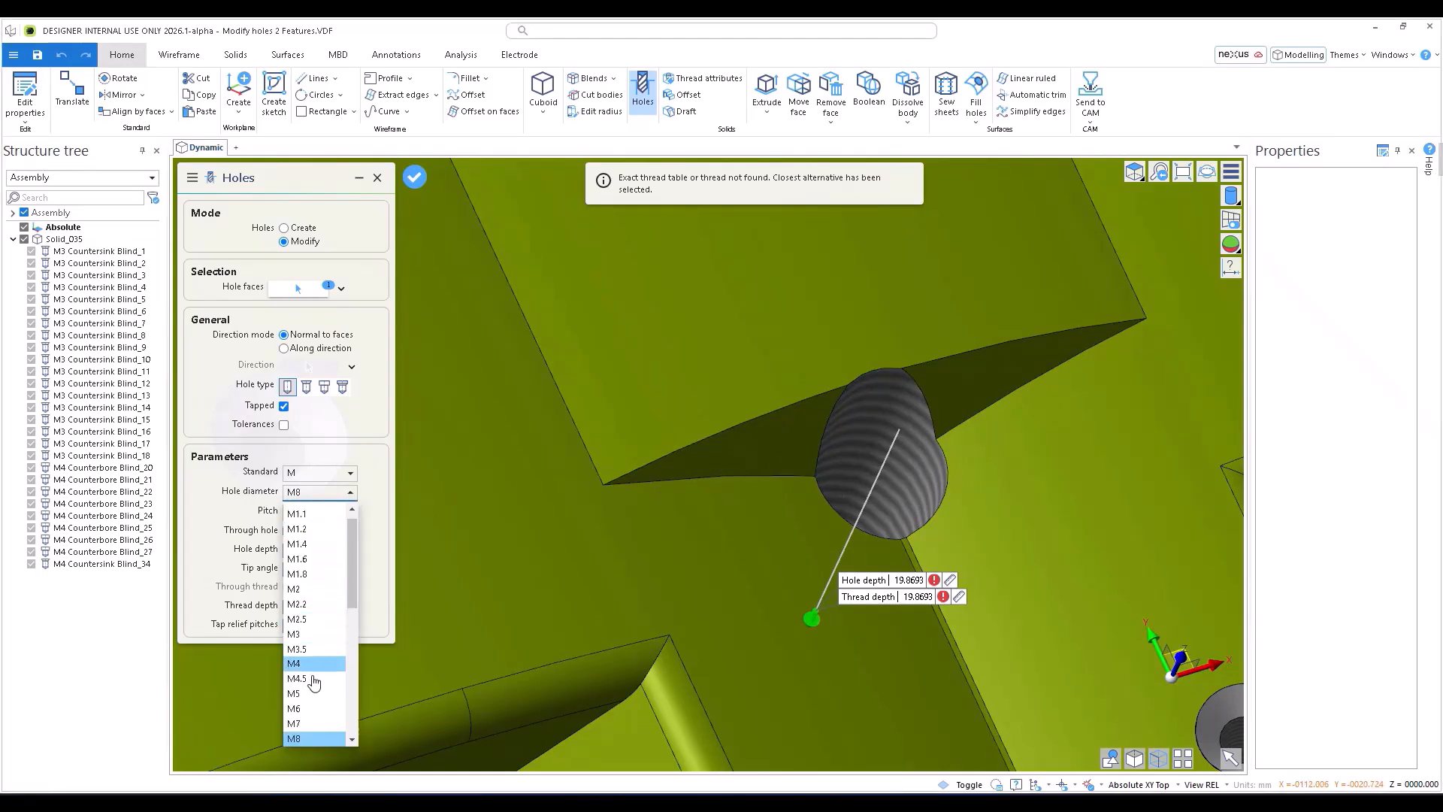
left_click(314, 710)
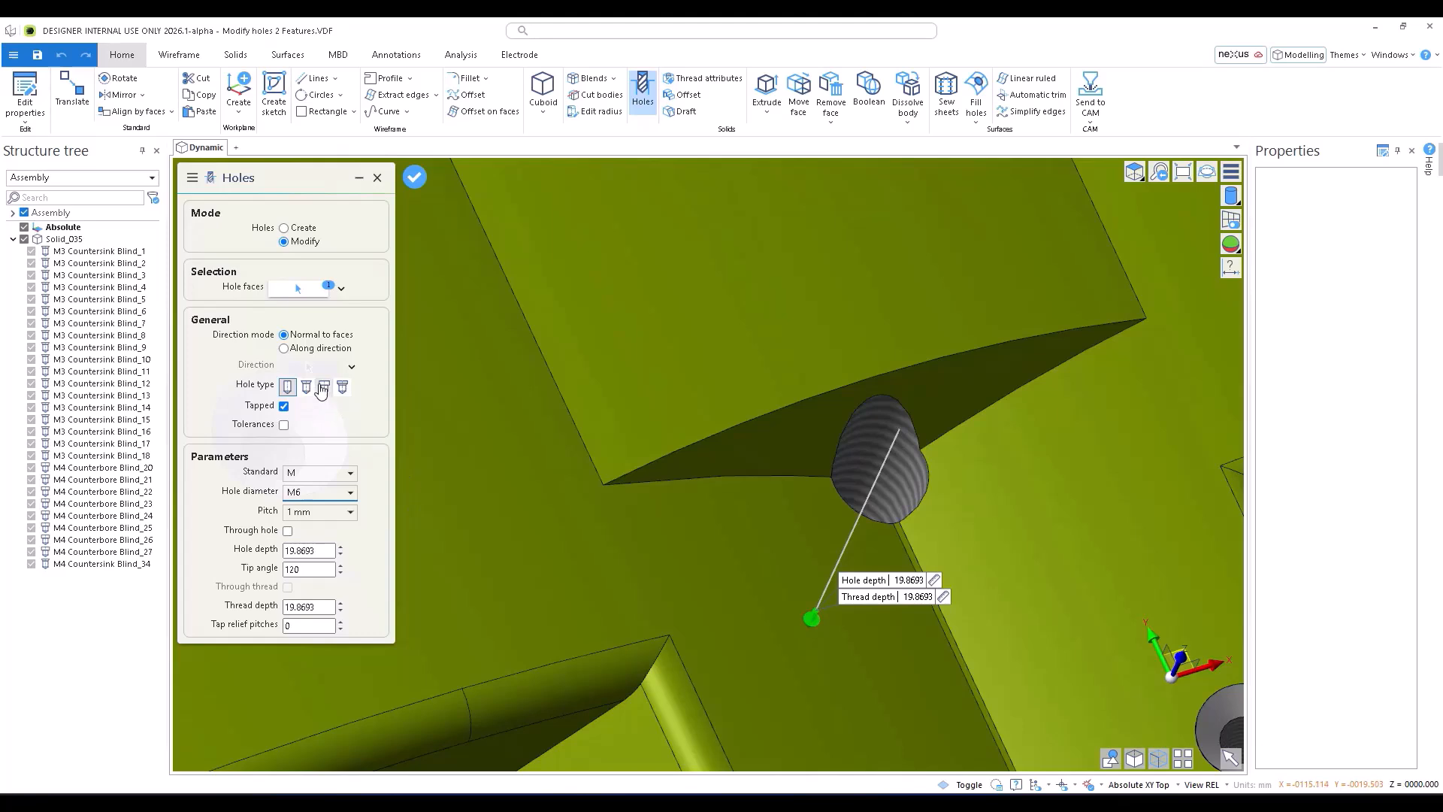
Step: Change the selected M6 hole to a counterbore type with a counterbore diameter of 10 and depth of 7
left_click(325, 387)
scroll(870, 436, "up", 2)
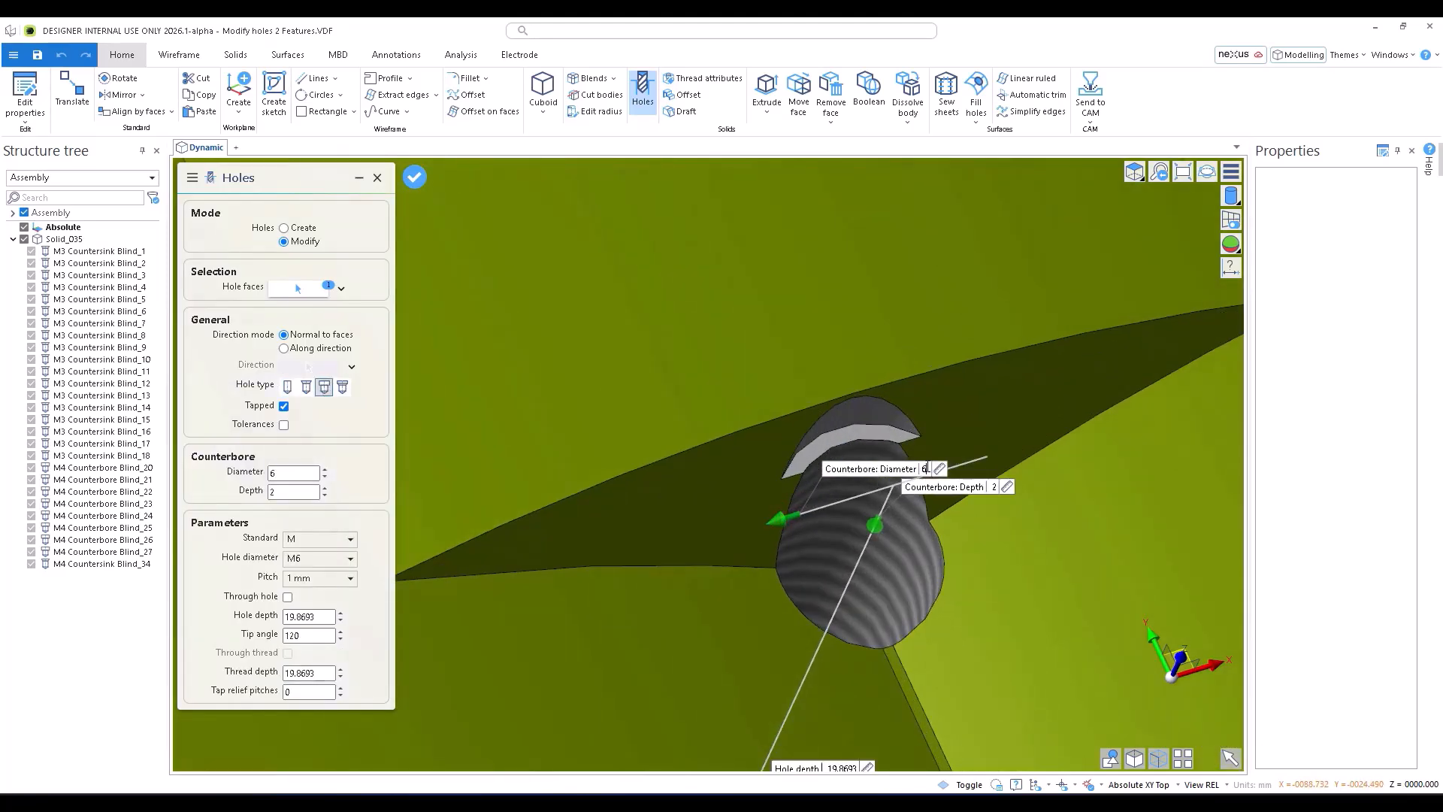
scroll(926, 466, "up", 2)
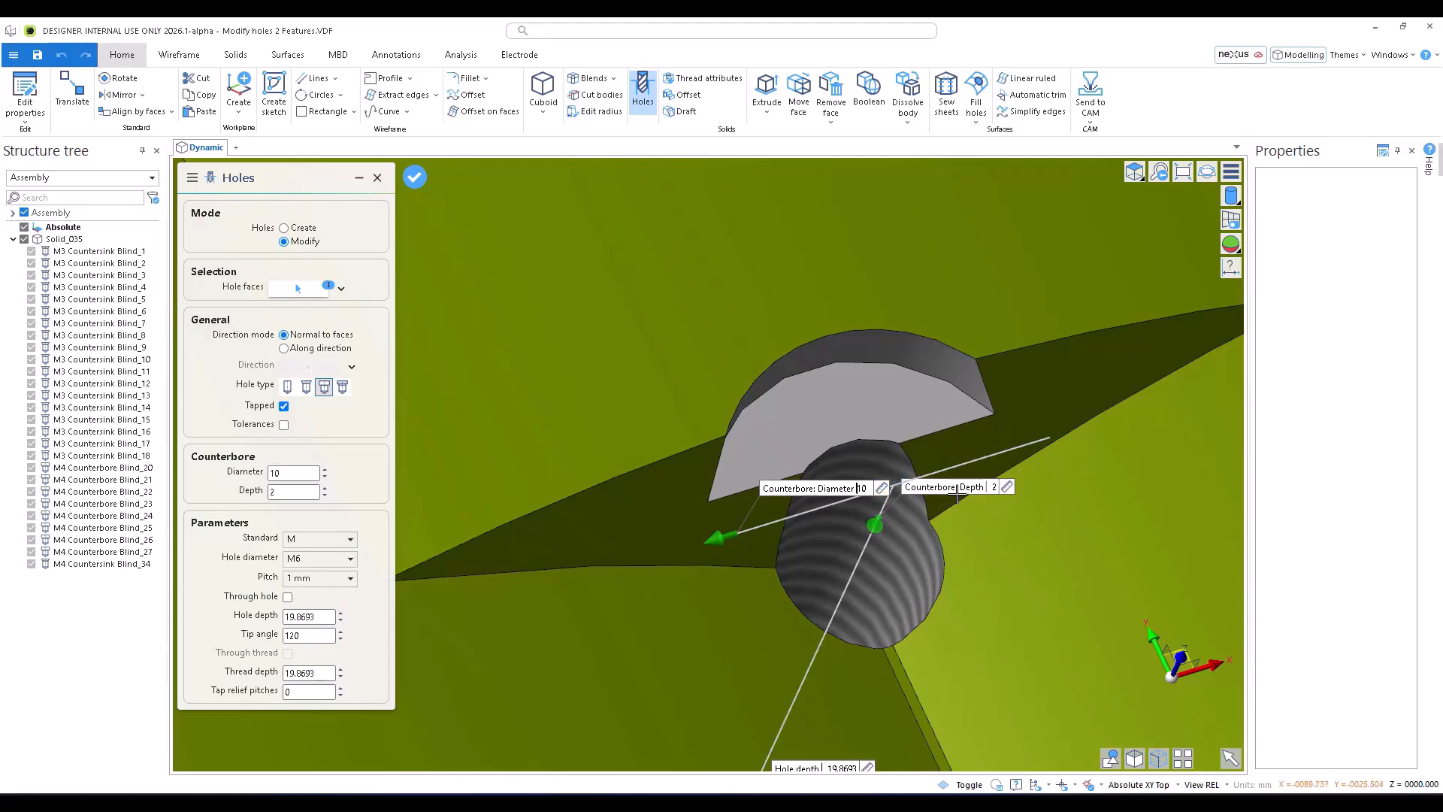
scroll(995, 487, "up", 3)
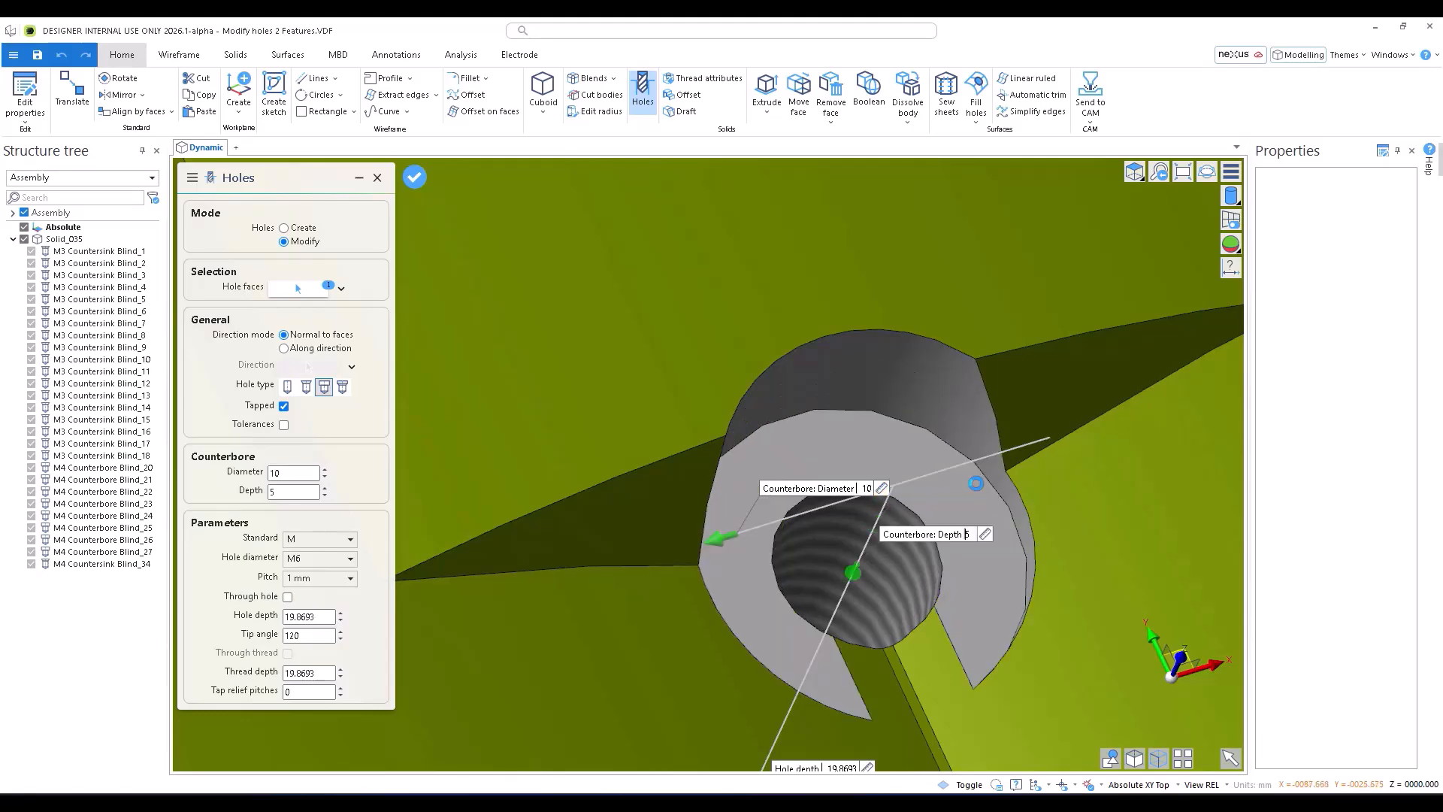
scroll(976, 483, "up", 1)
scroll(976, 483, "up", 1)
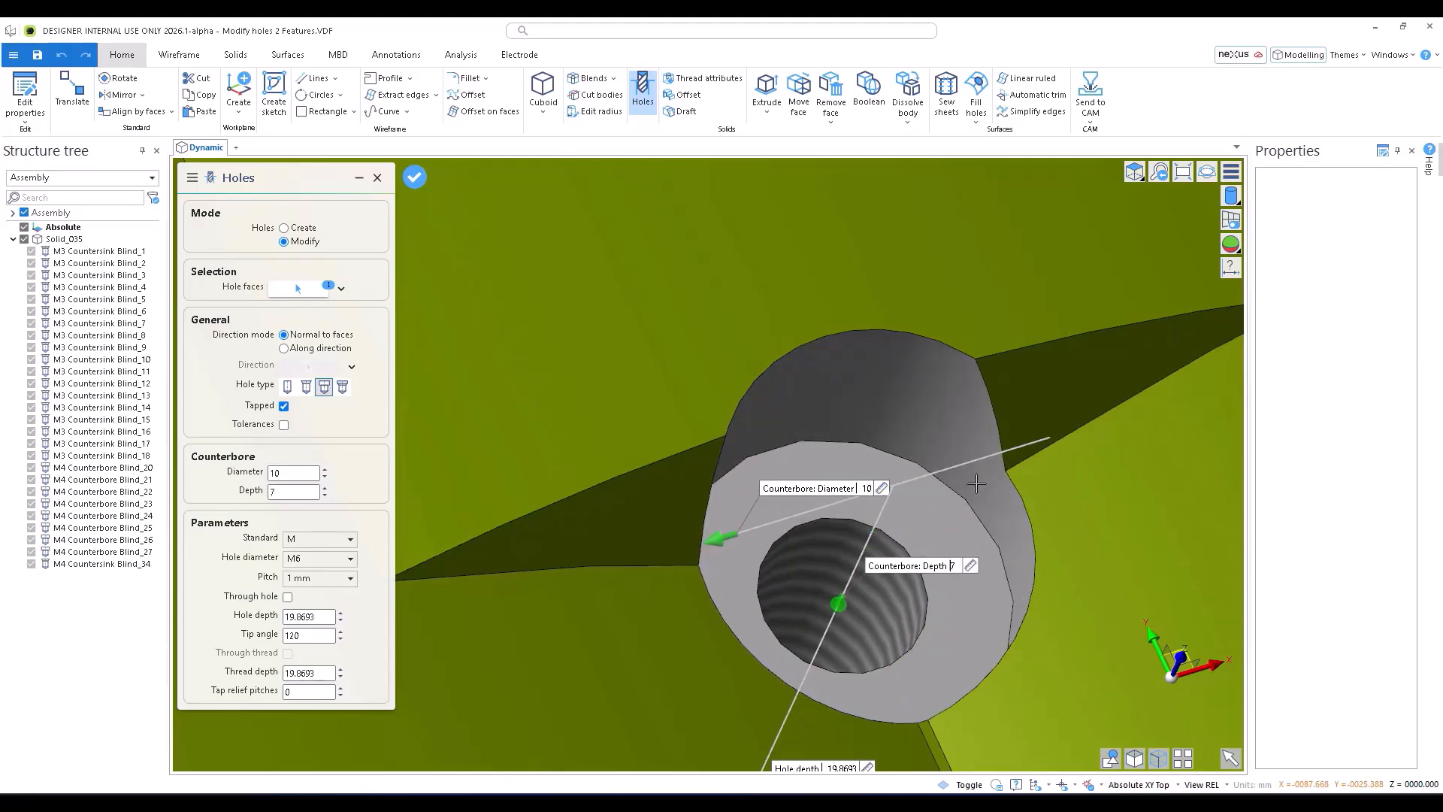
mouse_move(869, 479)
middle_mouse_down()
mouse_move(885, 594)
mouse_move(866, 470)
middle_mouse_up()
scroll(867, 470, "down", 6)
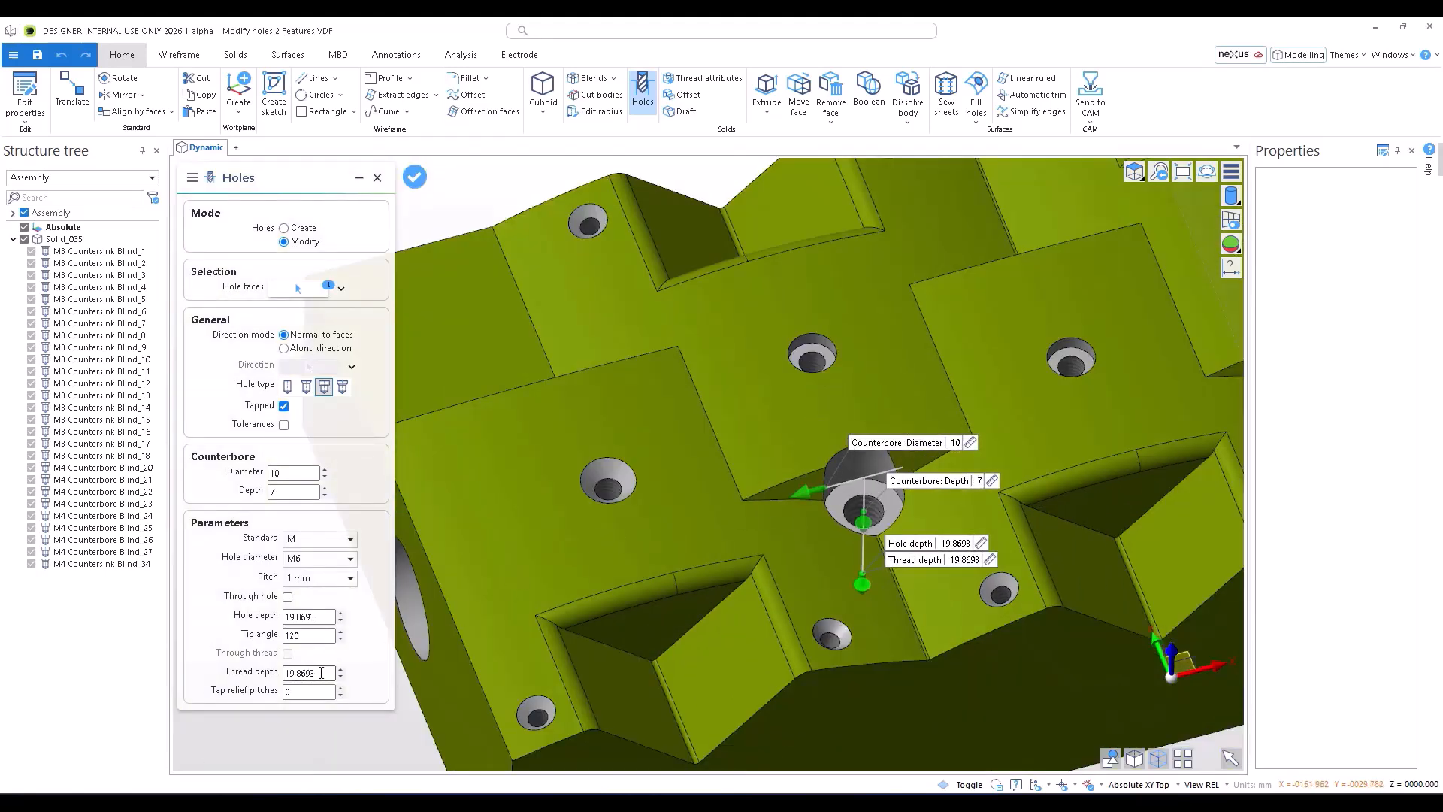
Step: Set the M6 hole's hole depth to 20 and thread depth to 18, and apply the modification
left_click(323, 675)
type("20")
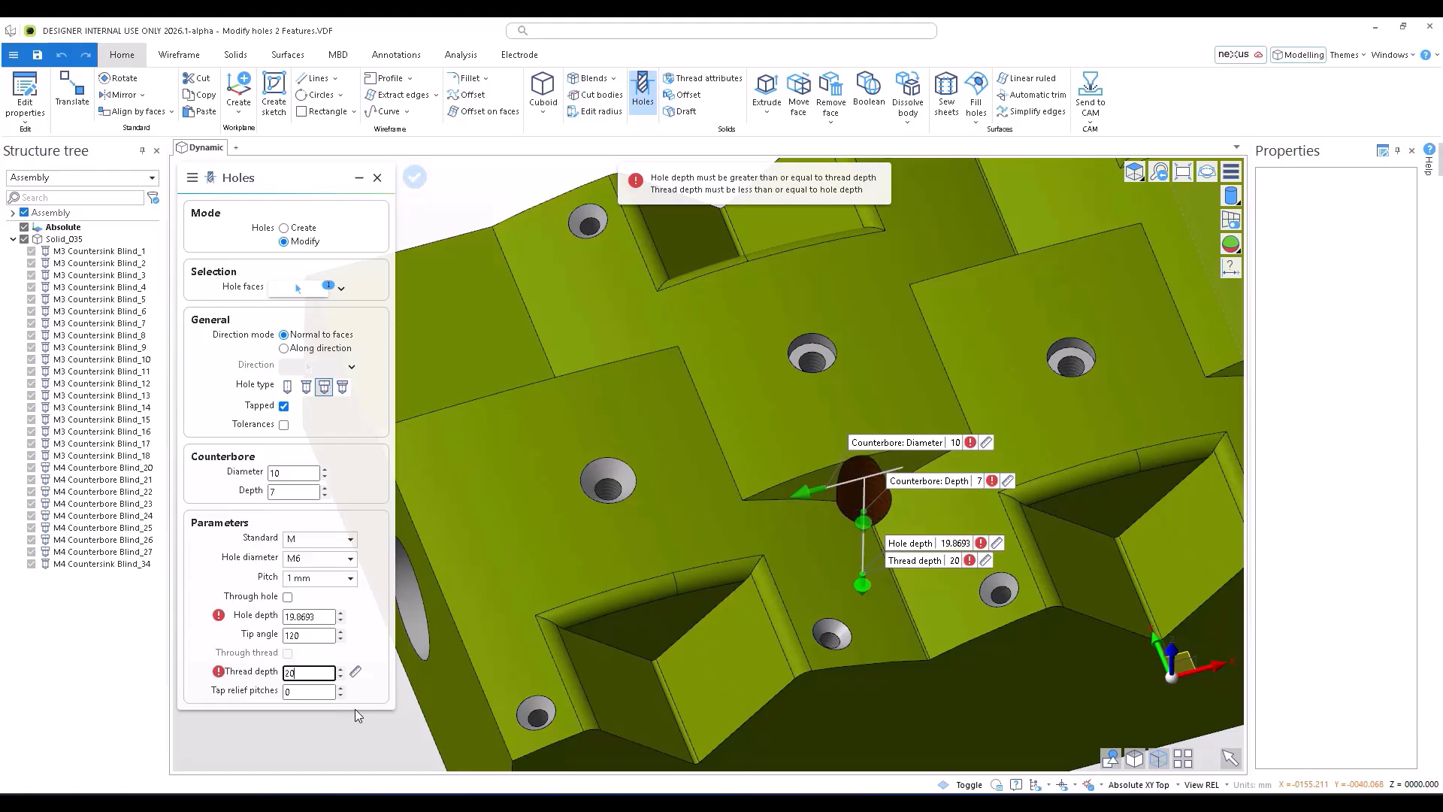
left_click(329, 618)
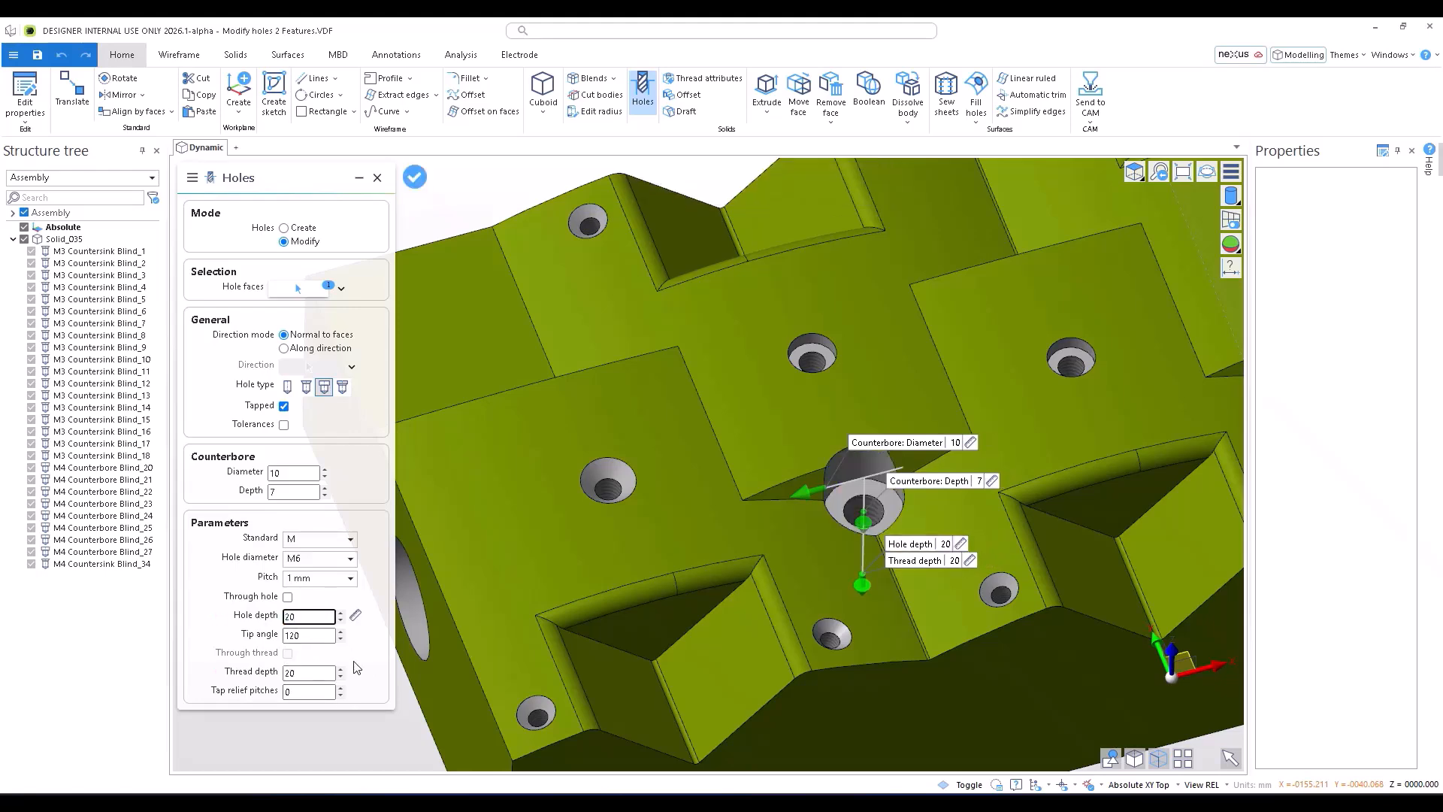
middle_click_drag(836, 447, 868, 450)
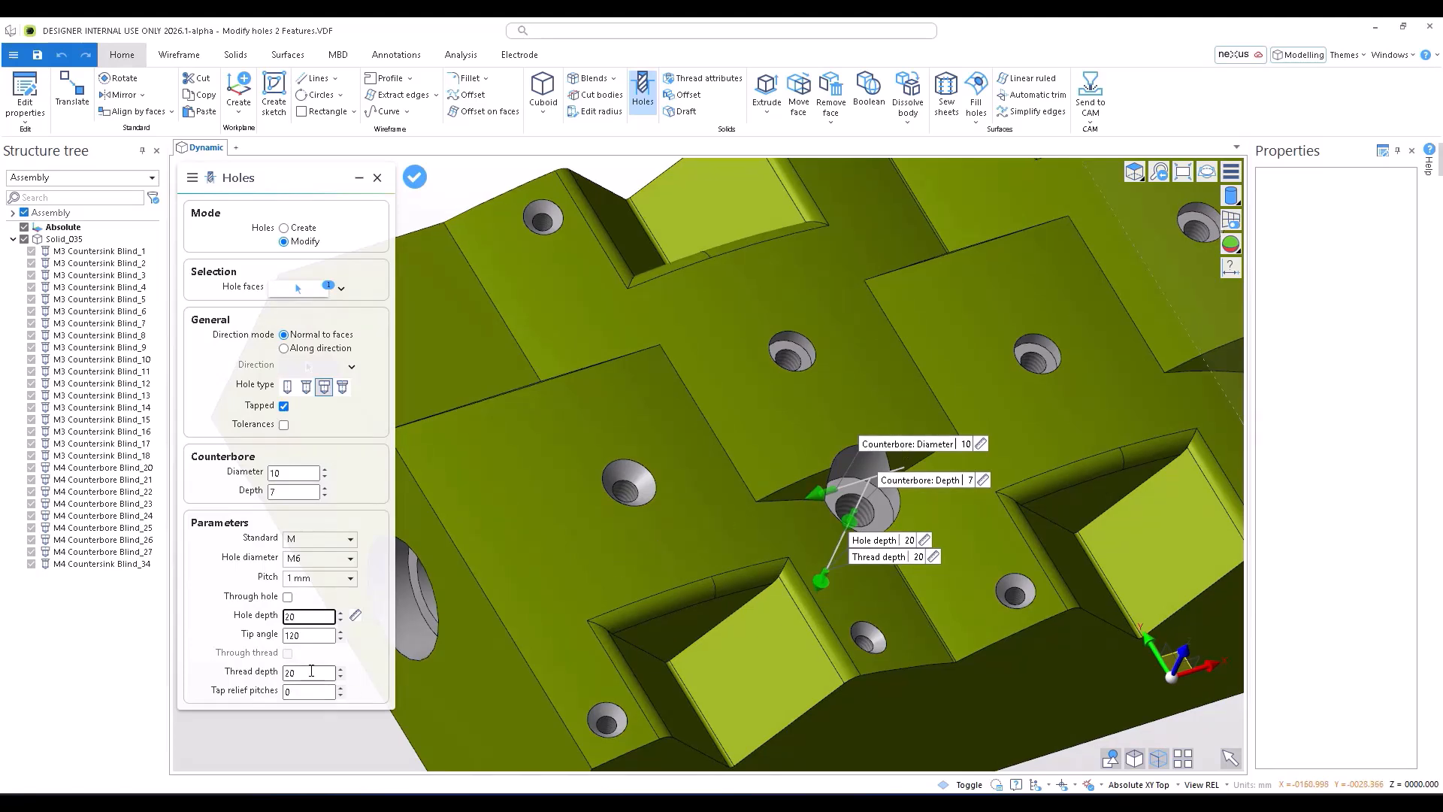
left_click(308, 676)
middle_click_drag(729, 528, 713, 522)
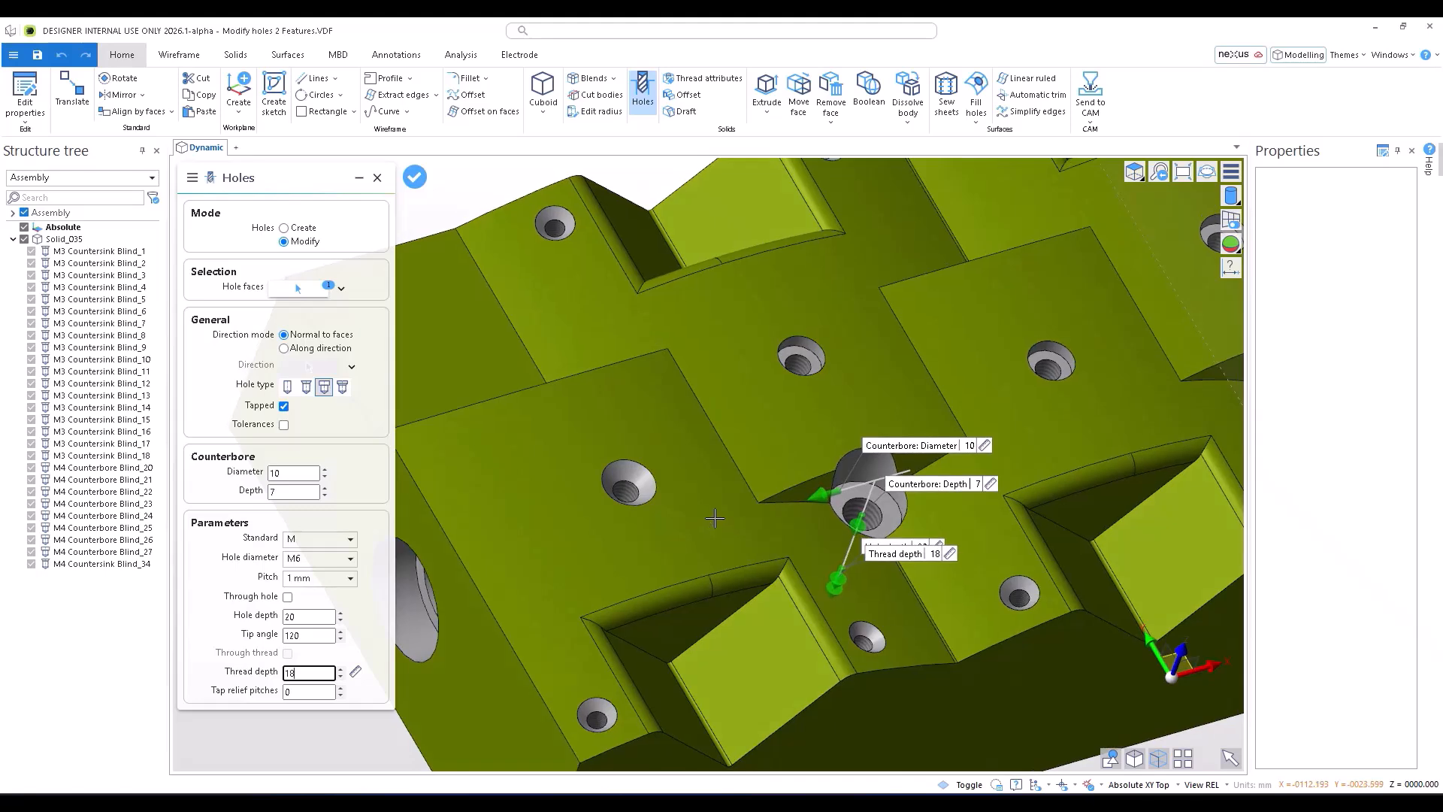
key("Return")
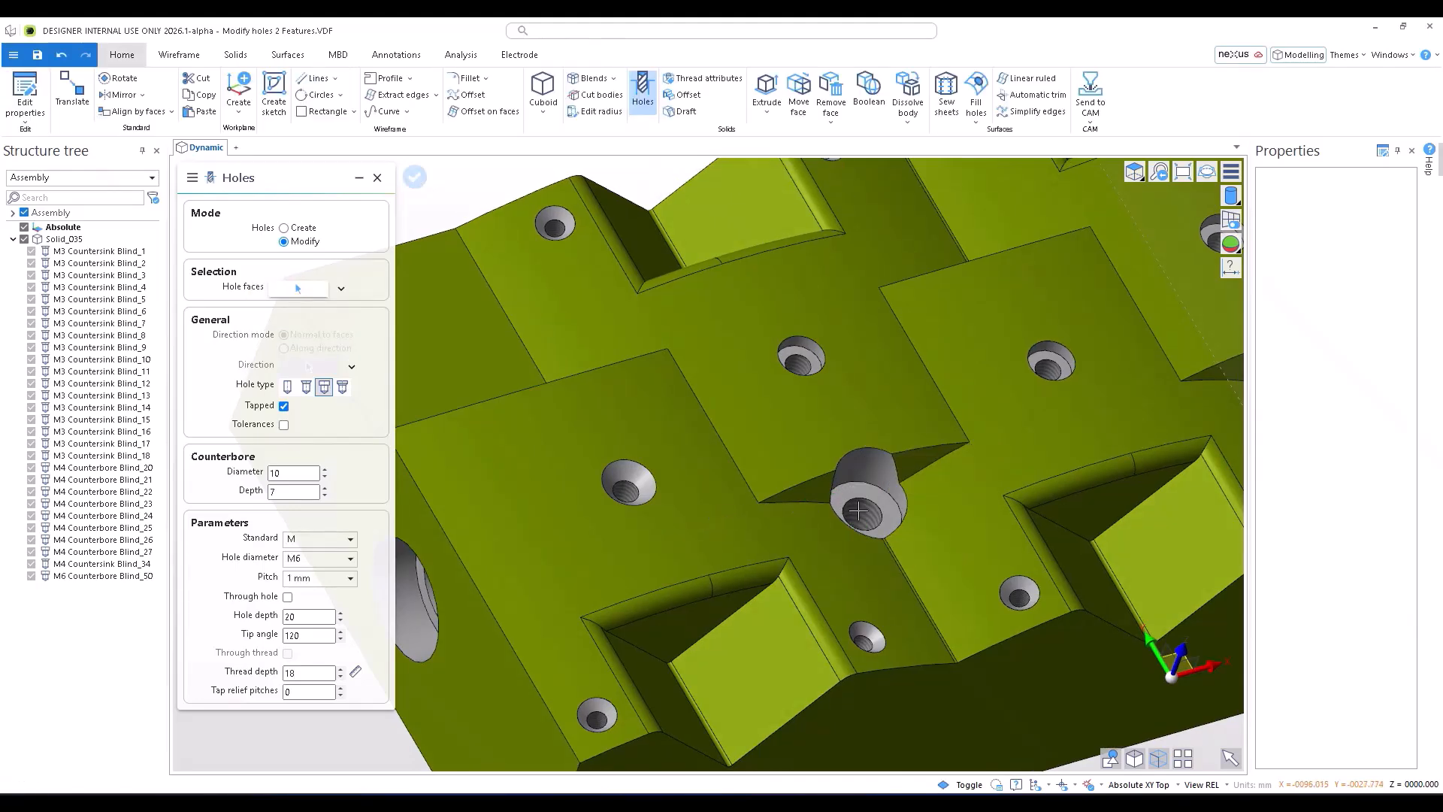
Step: Highlight the modified M6 counterbore hole from the structure tree and check it on the solid
left_click(94, 575)
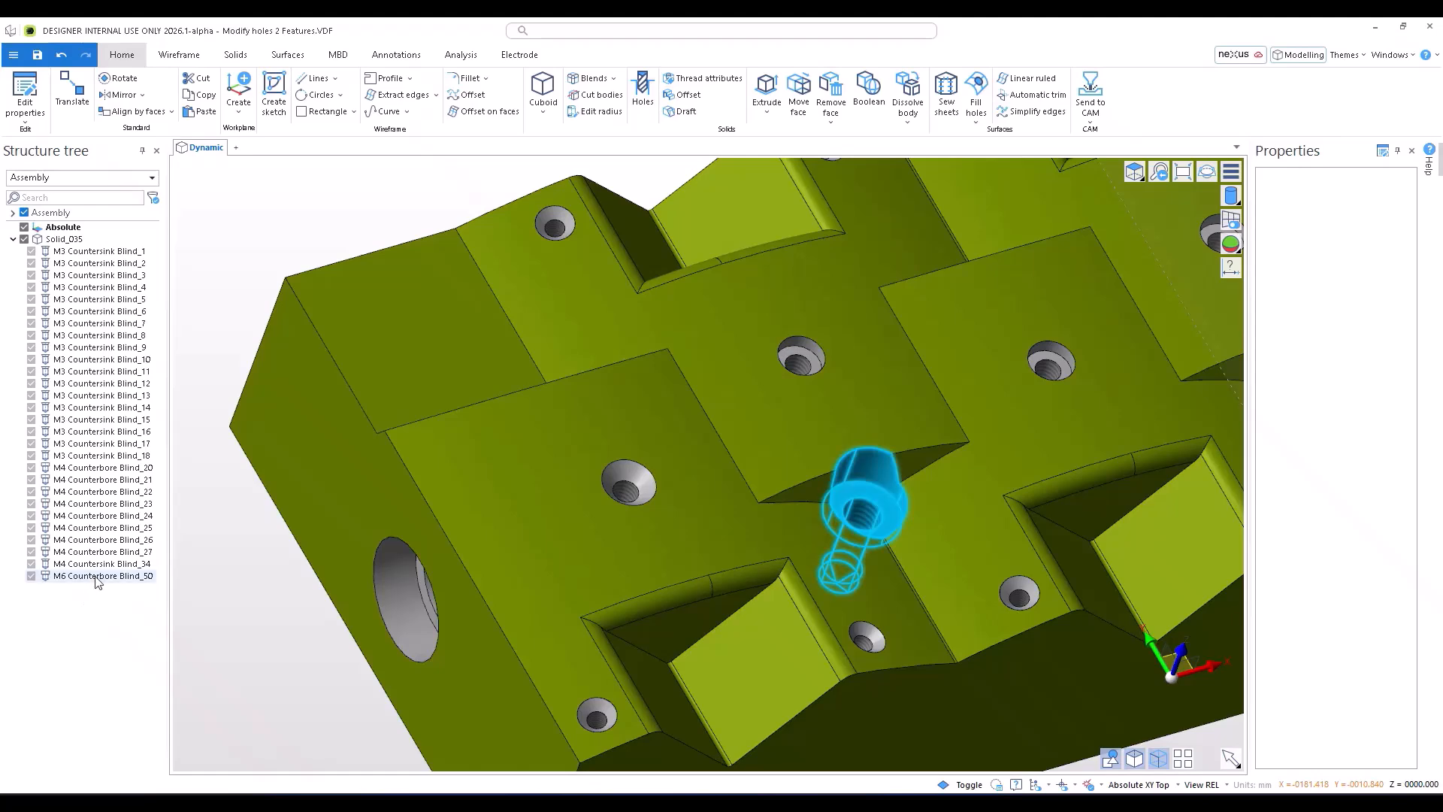
left_click(343, 698)
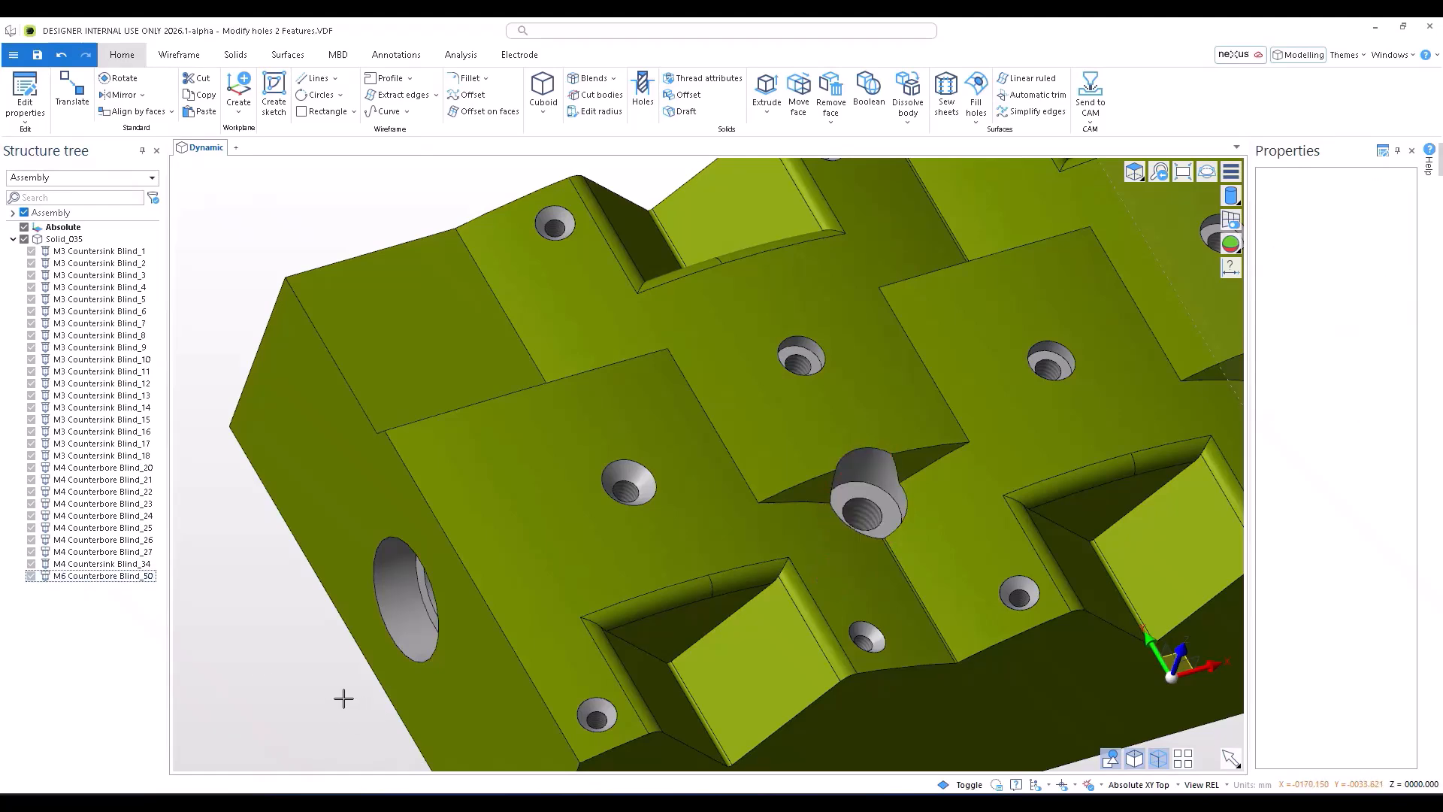
middle_click_drag(340, 694, 380, 667)
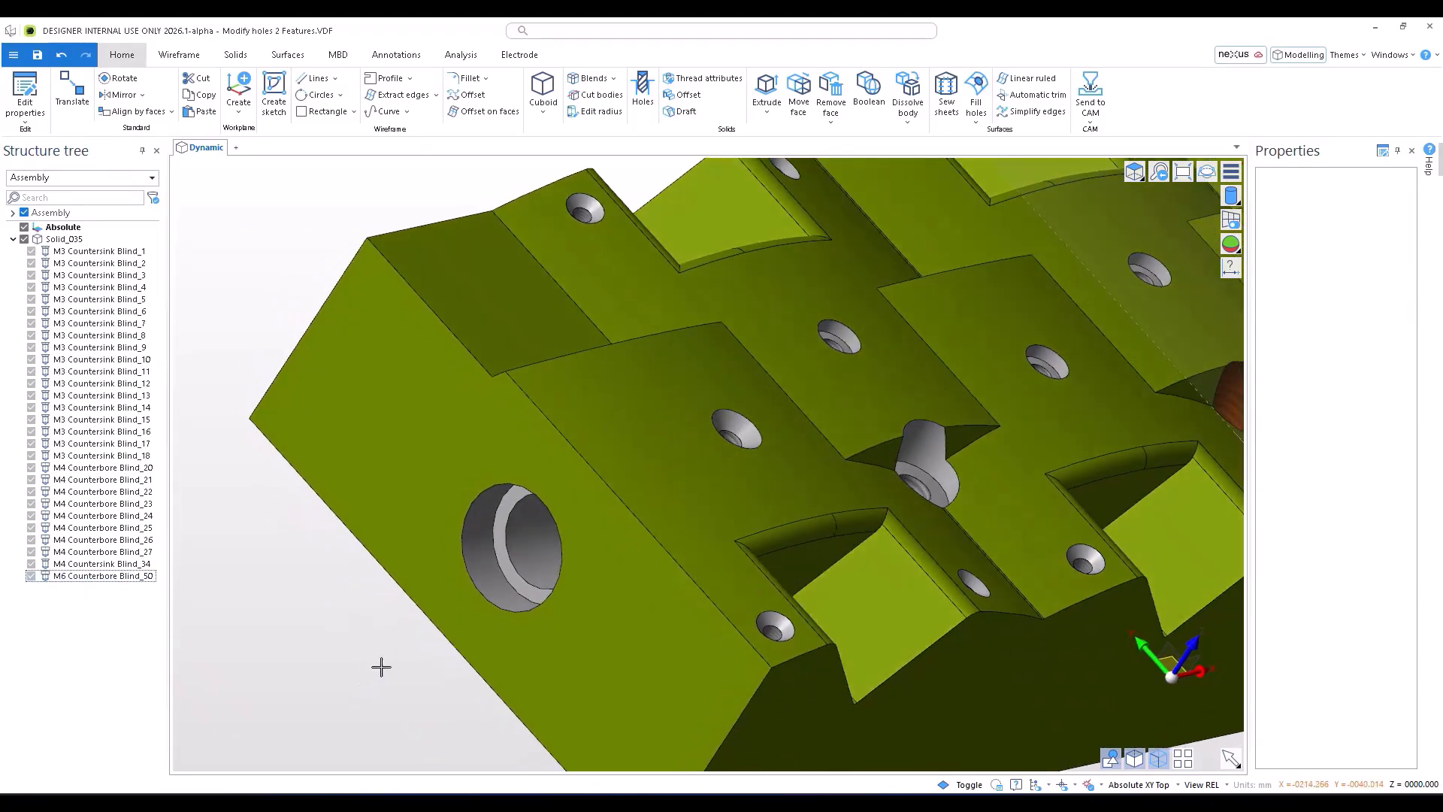
Step: Start the Holes command in Modify mode on the outer bore of the large hole in the block's end face
left_click(645, 91)
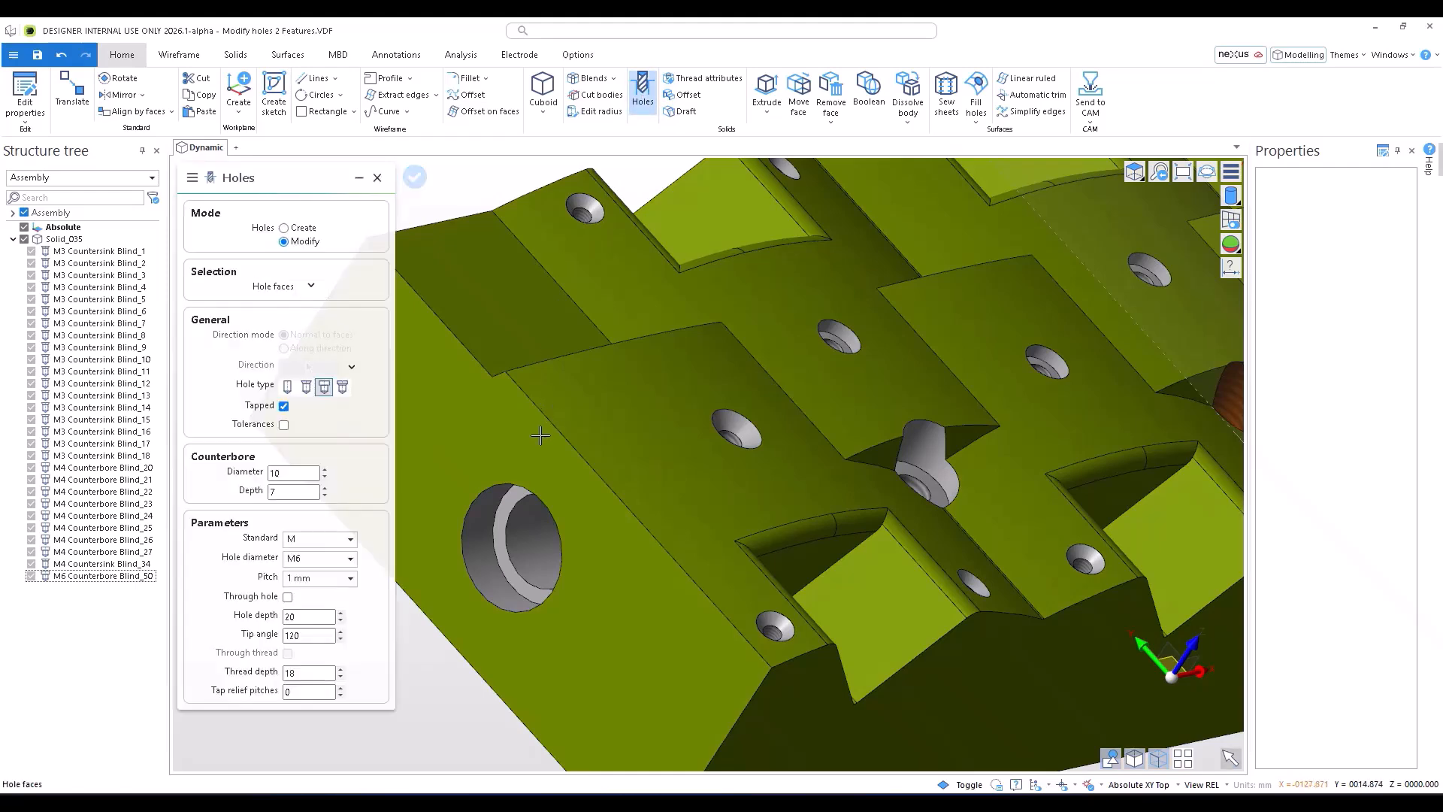
scroll(702, 502, "up", 6)
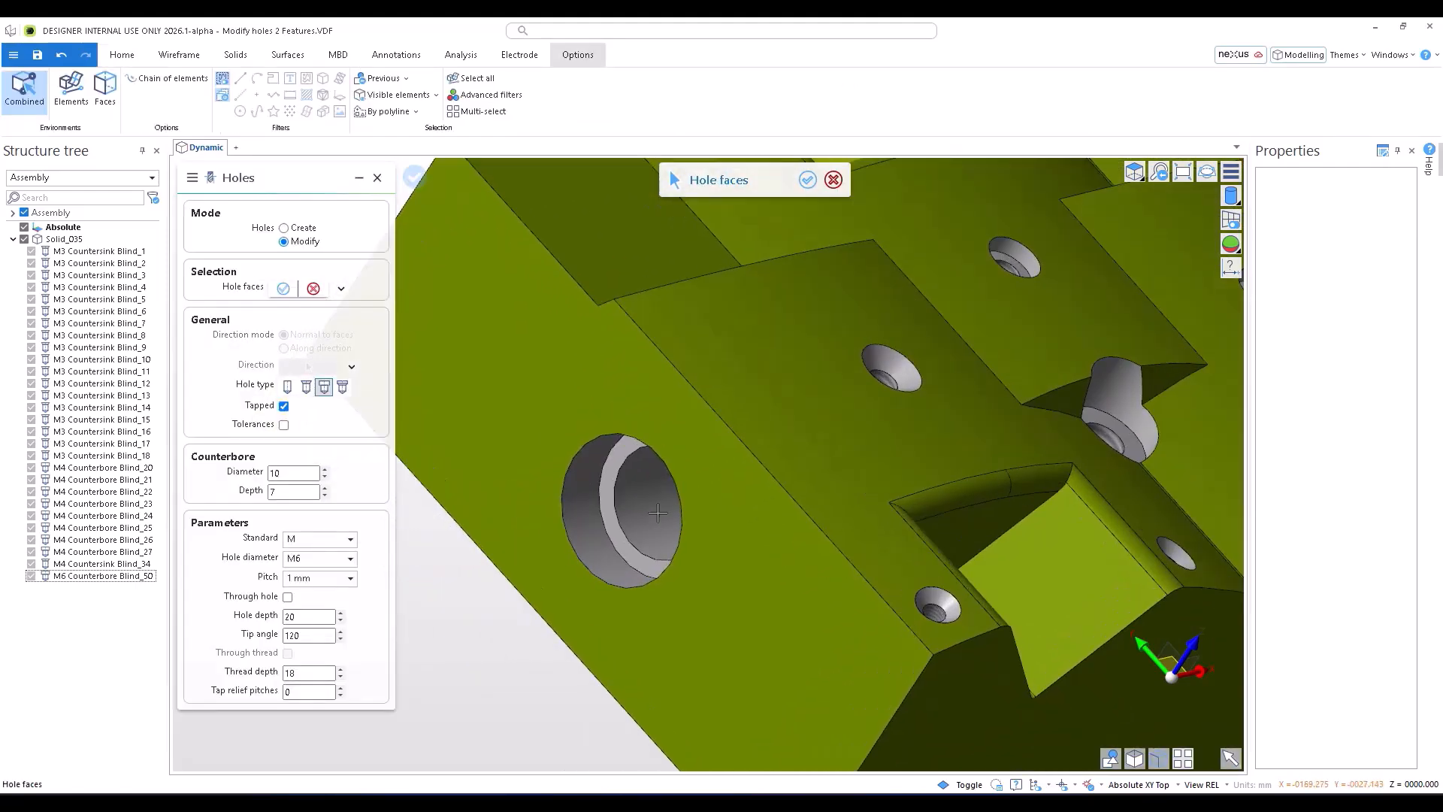
scroll(702, 502, "down", 2)
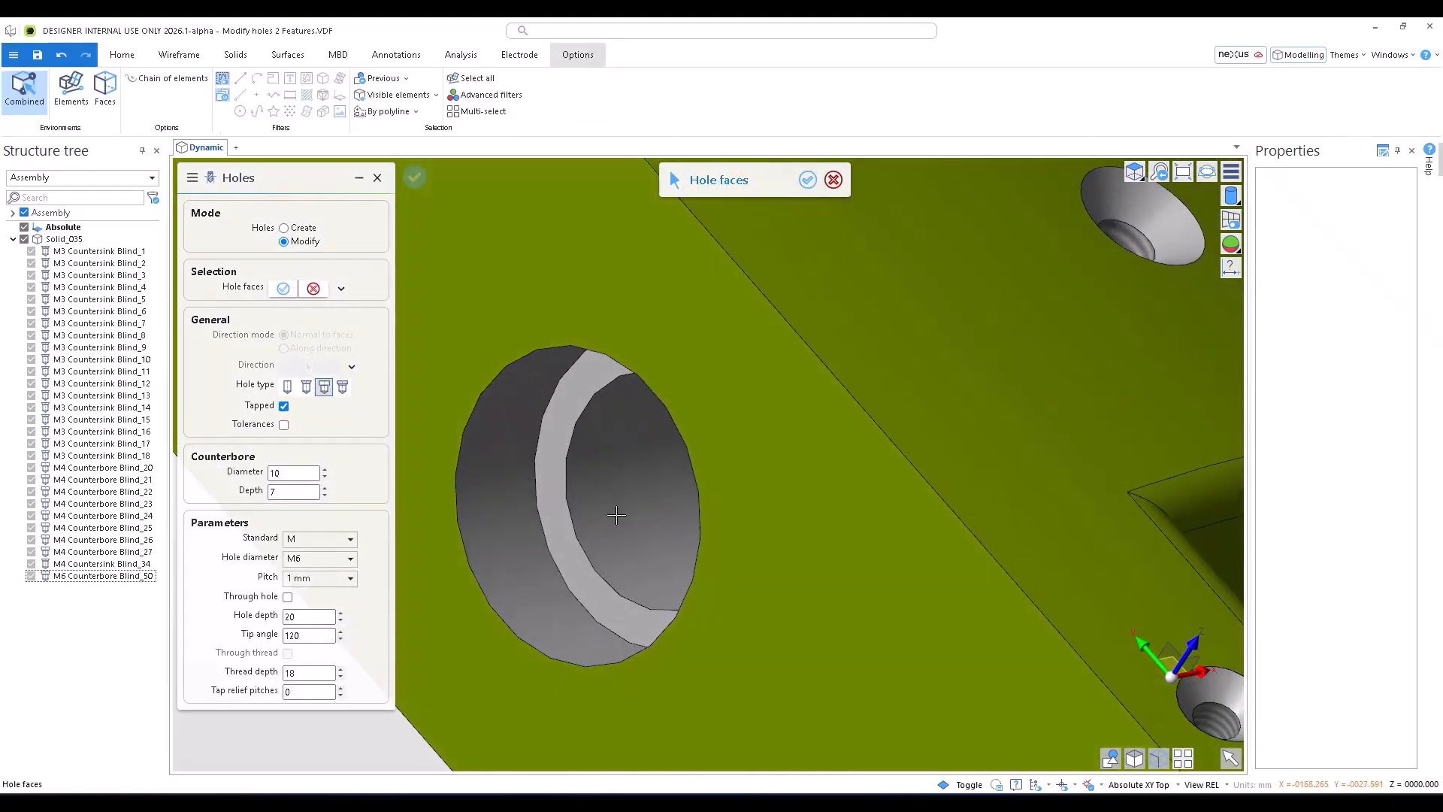
left_click(492, 517)
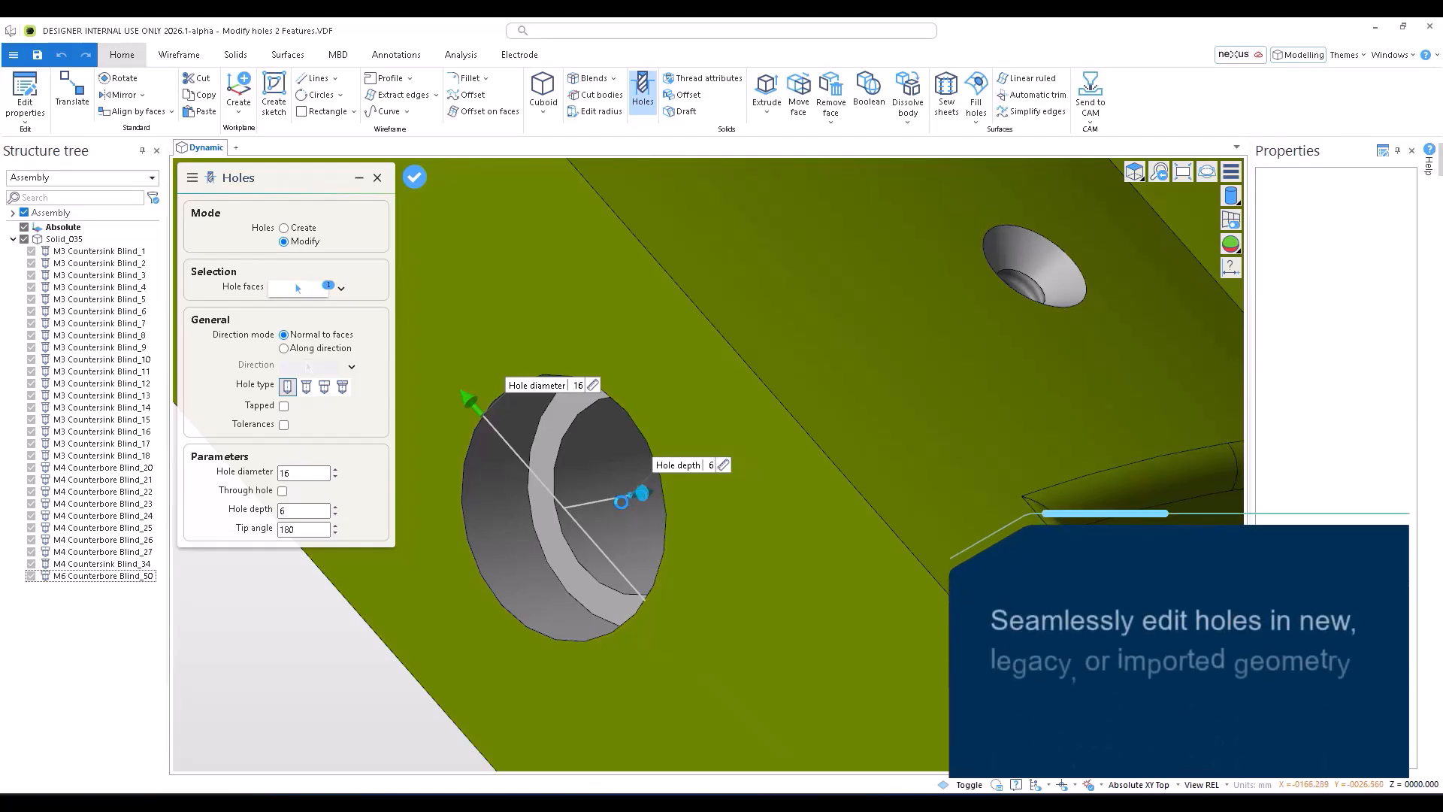
Step: Try a hole depth of 2 and a hole diameter of 19 on the outer bore alone
left_click_drag(661, 492, 569, 509)
left_click_drag(475, 414, 454, 385)
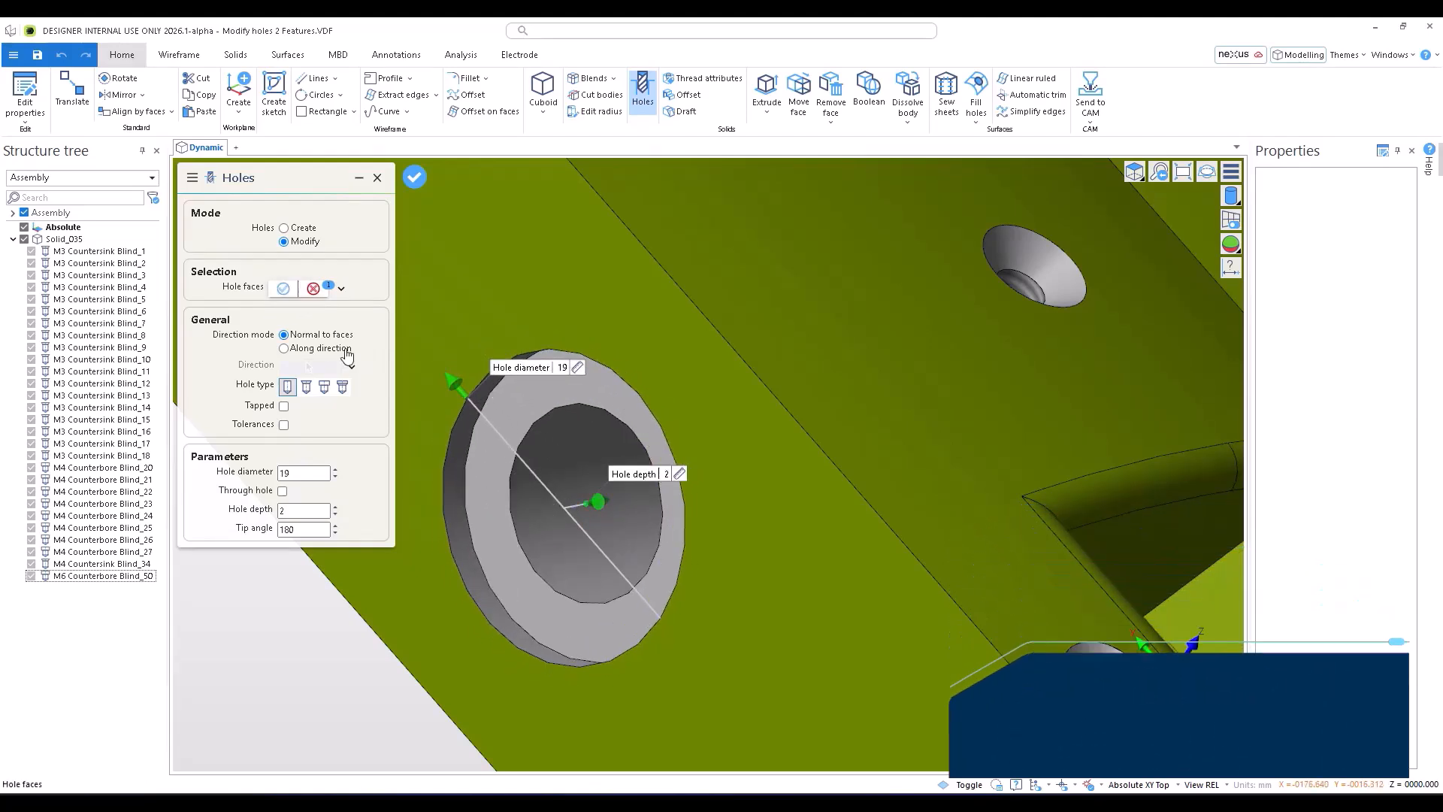
Step: Add the inner bore's face to the hole selection so both bores are edited as one counterbored hole
left_click(298, 288)
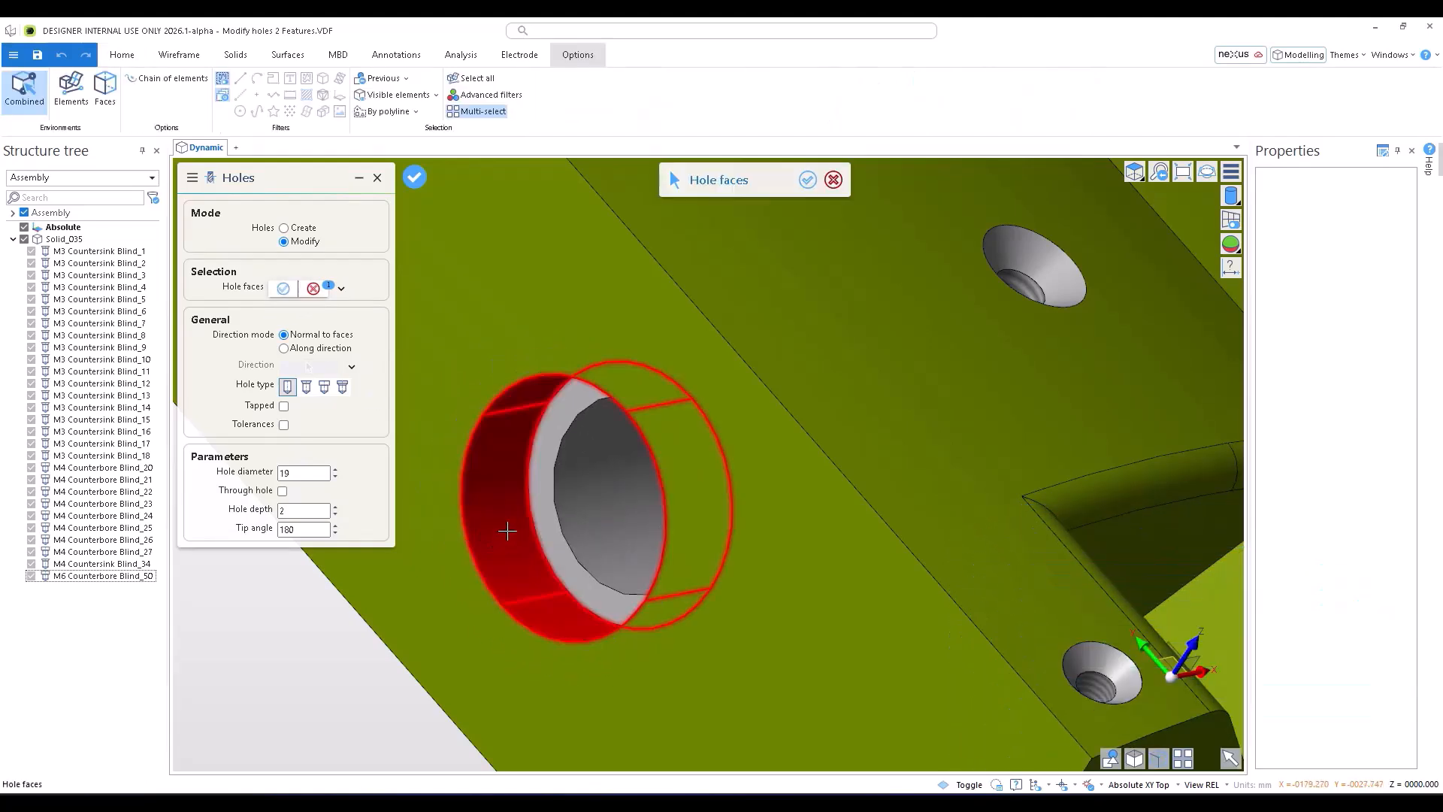
left_click(631, 501)
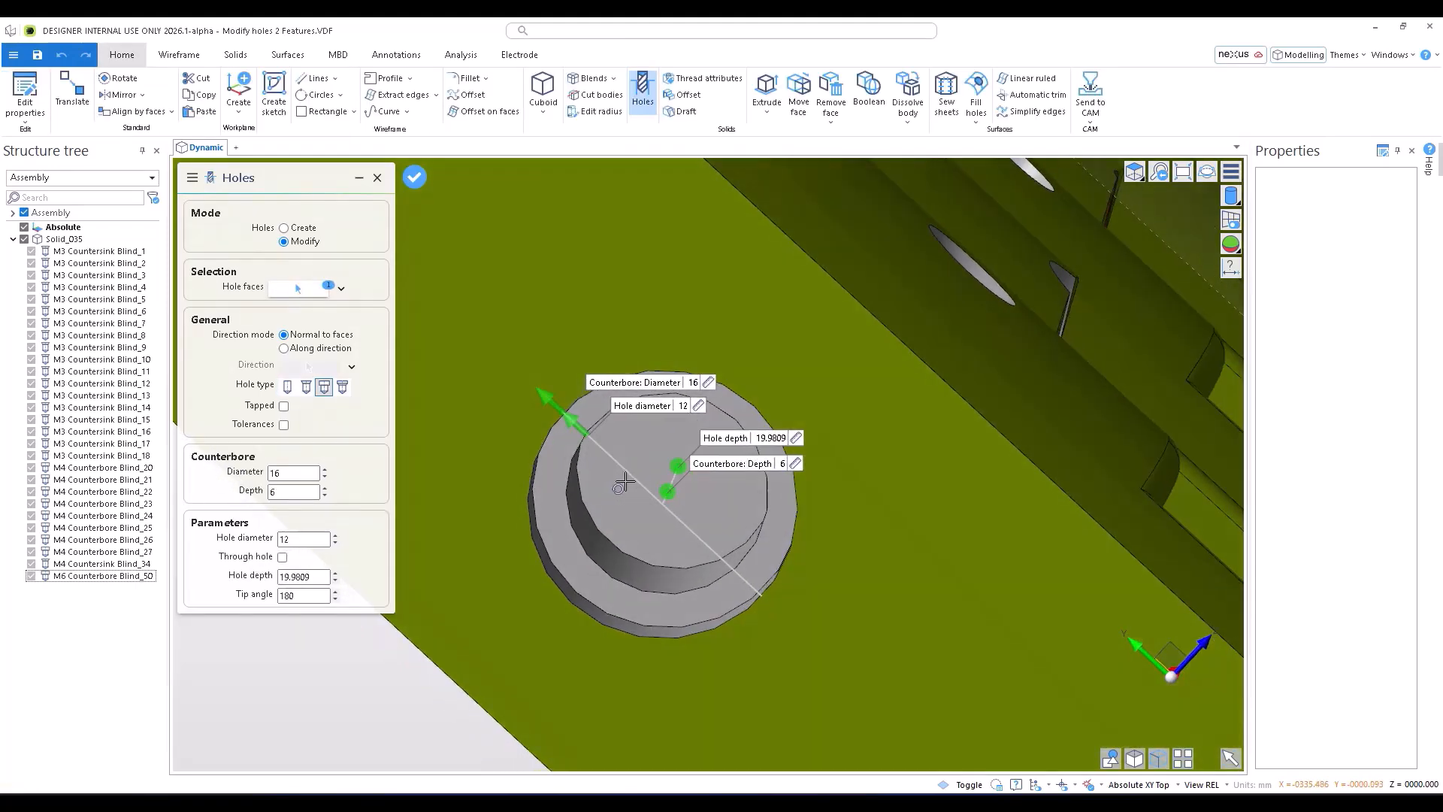
middle_click_drag(626, 481, 586, 480)
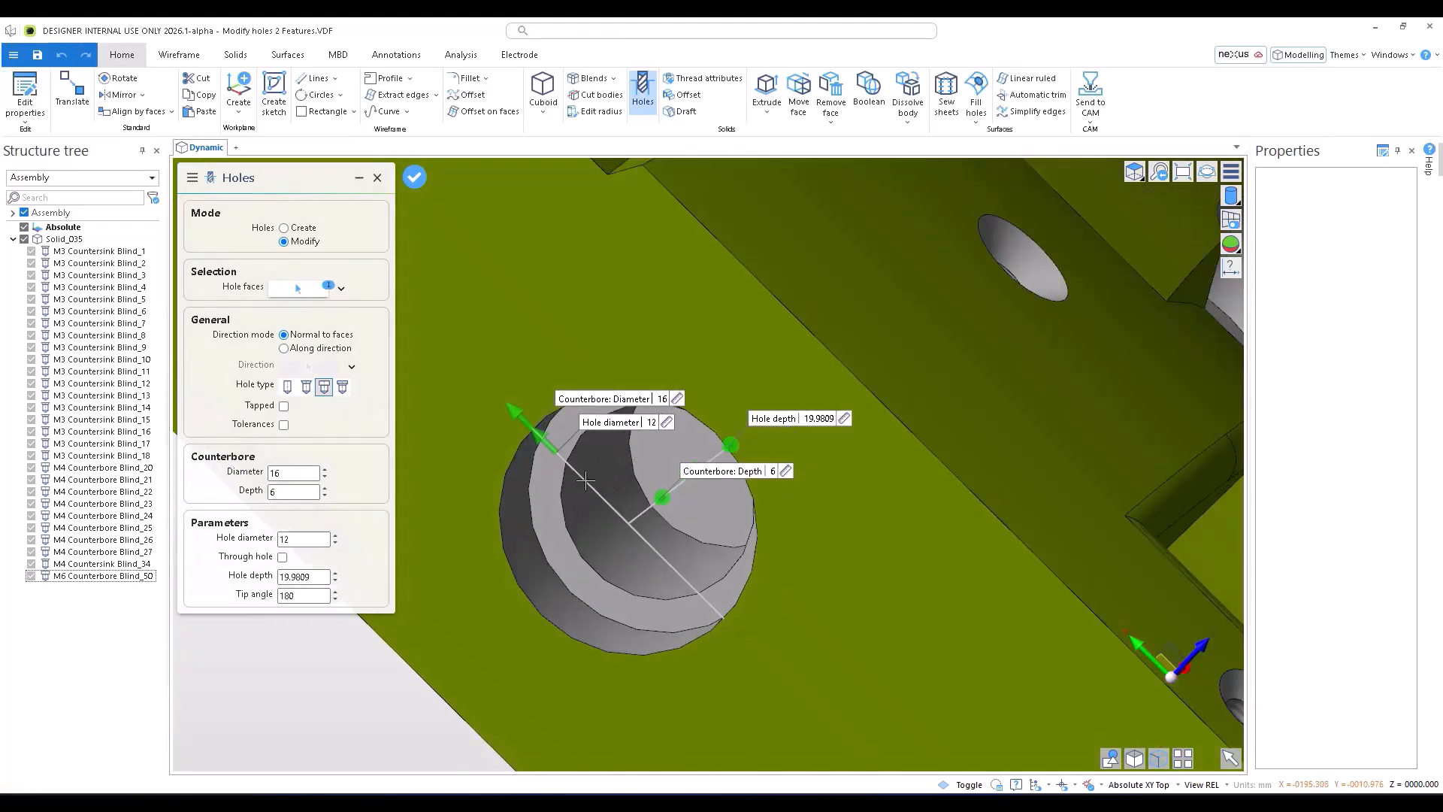
Step: Enable tolerances for the end-face hole, keeping the H7 standard, and set its tip angle to 120
left_click(284, 425)
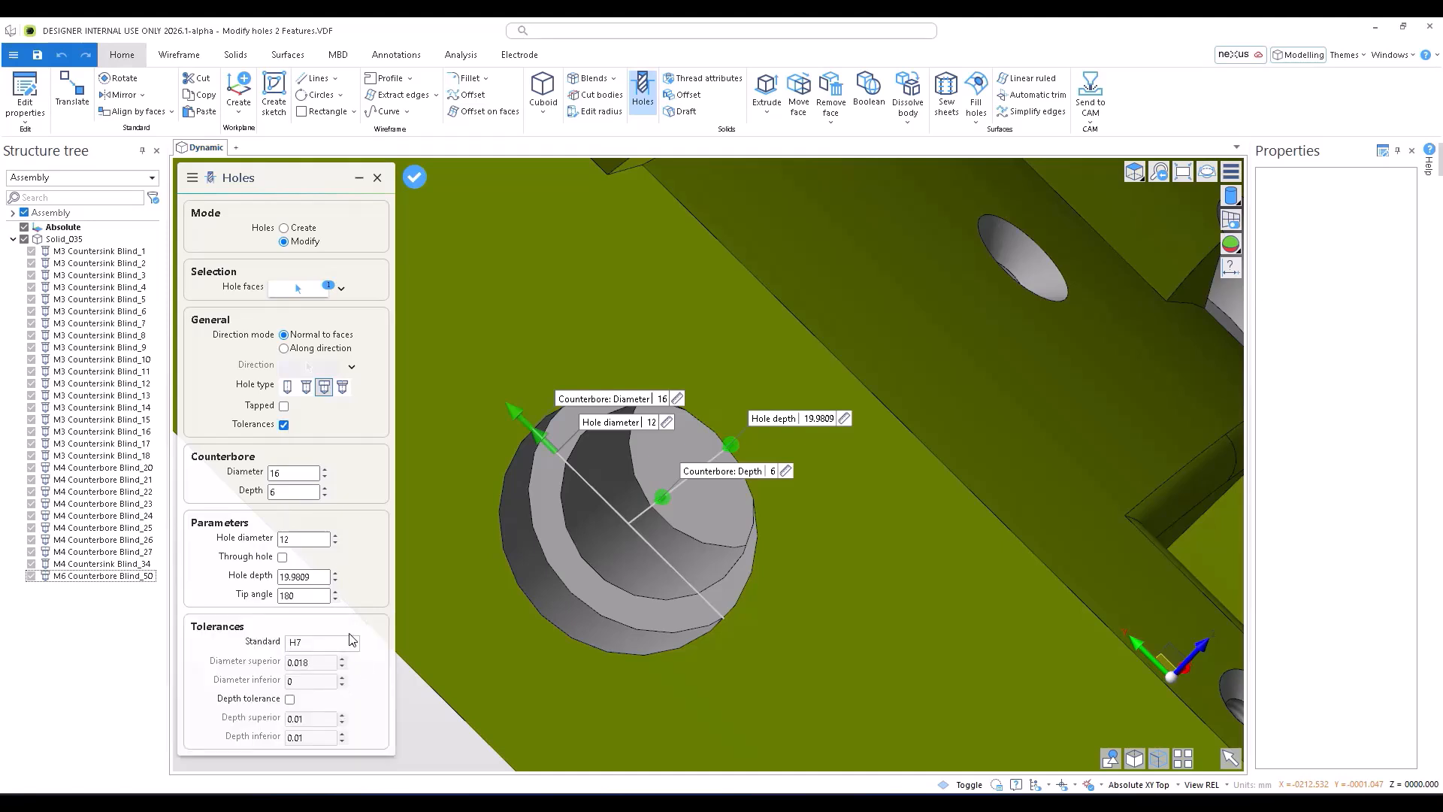
left_click(310, 598)
middle_click_drag(575, 556, 557, 521)
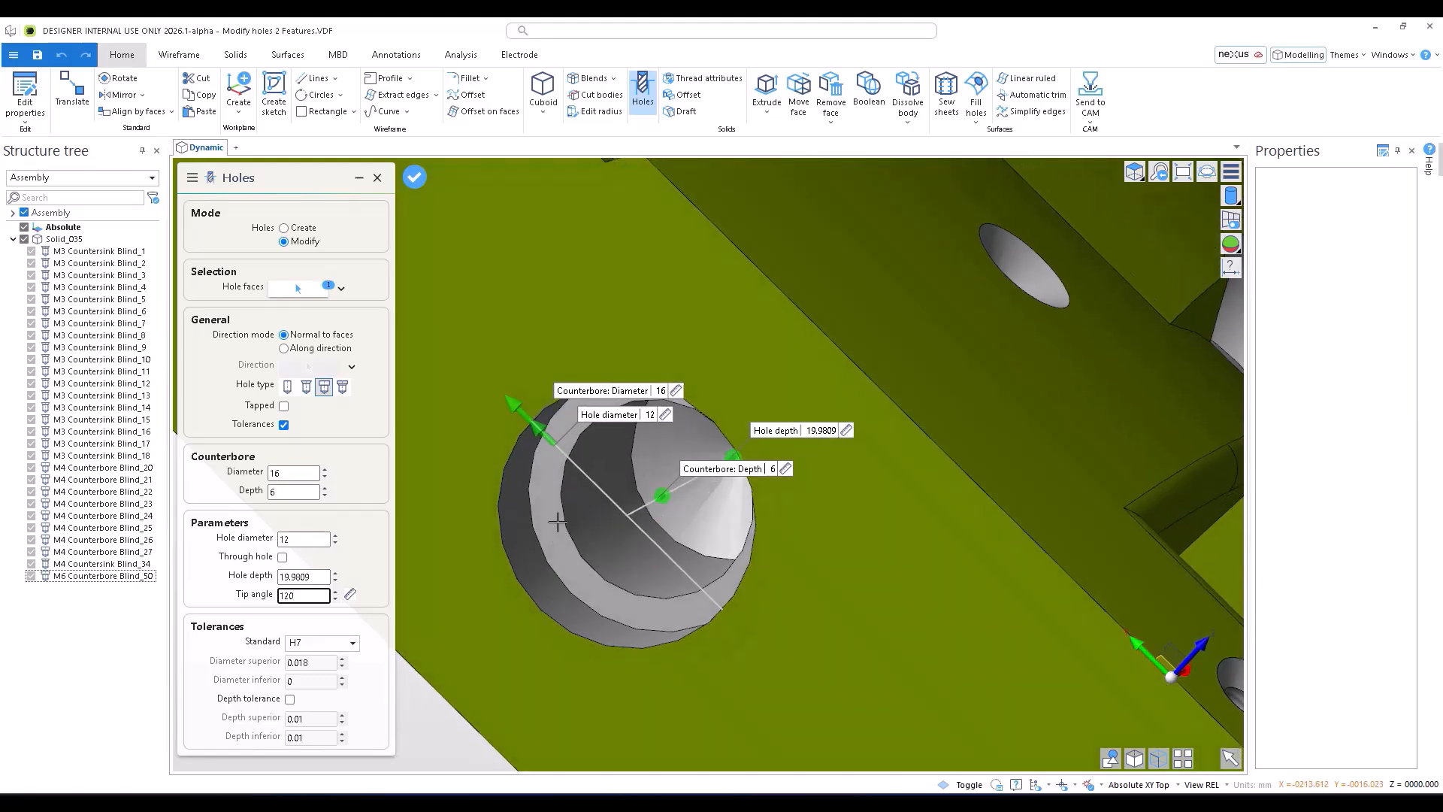
Step: Enlarge the end-face hole's counterbore diameter to 19 and apply the modification
left_click_drag(518, 398, 485, 411)
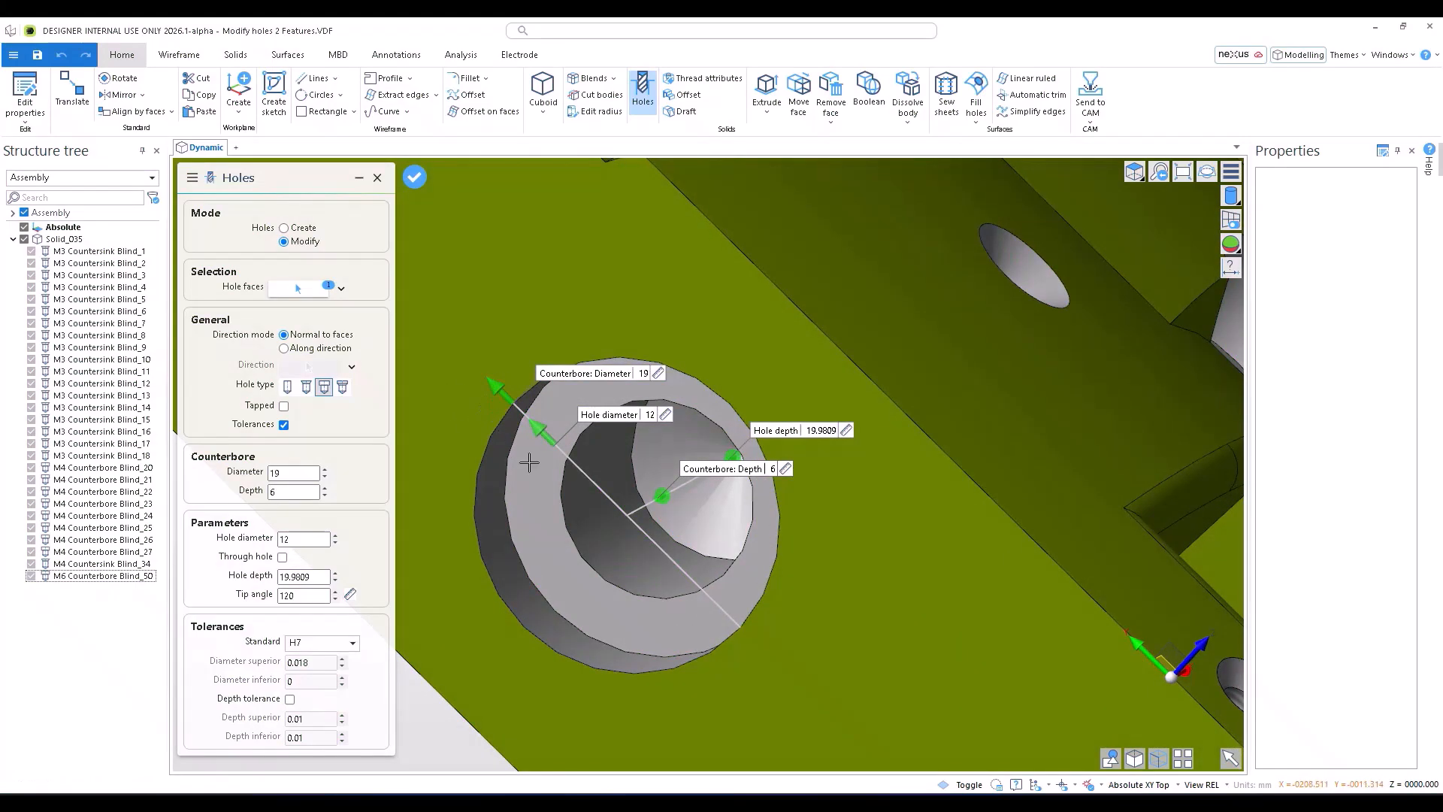
middle_click_drag(530, 462, 653, 465)
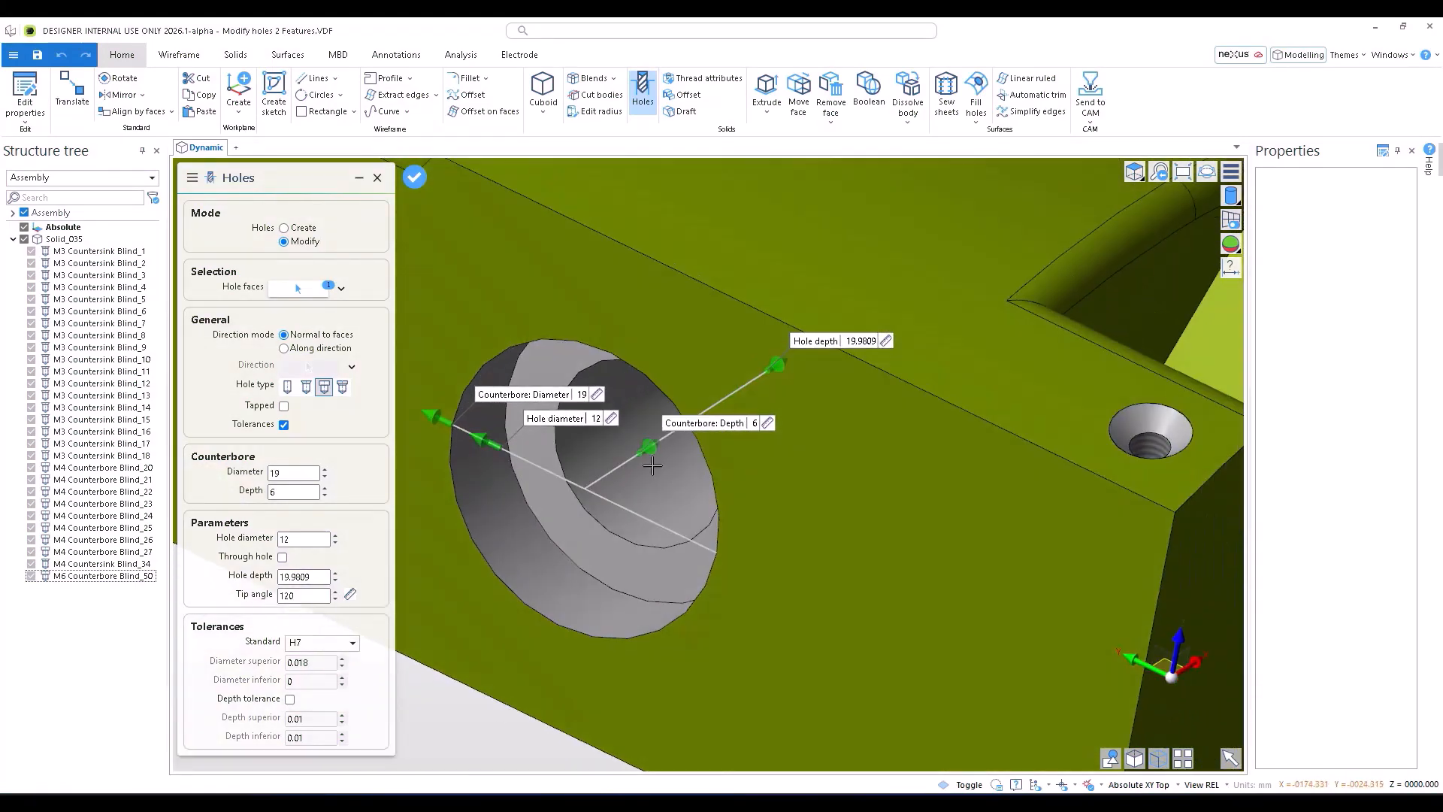
right_click(662, 466)
right_click(671, 473)
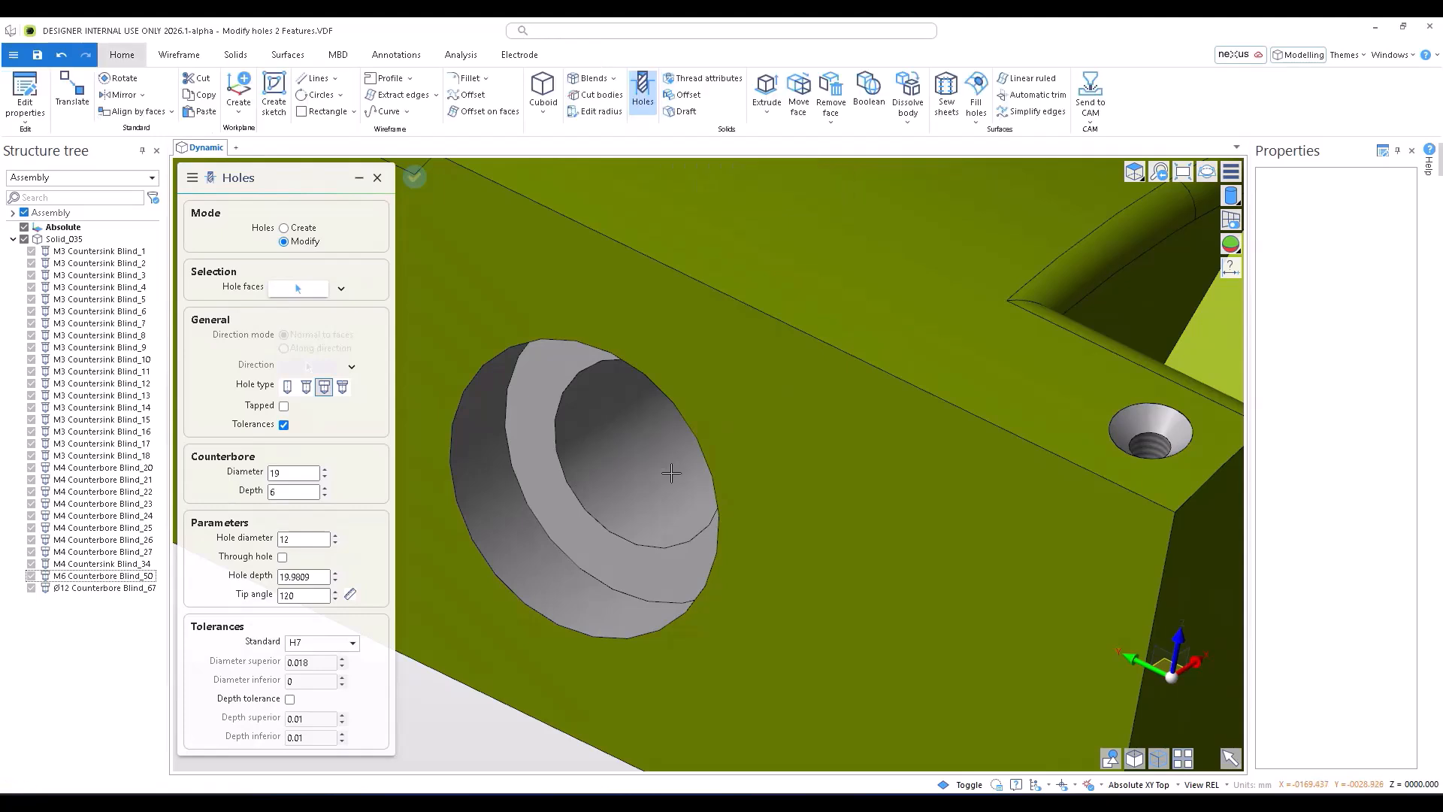
Step: Select the M4 countersunk hole on the stepped face nearest the block's end for modification
scroll(671, 473, "down", 5)
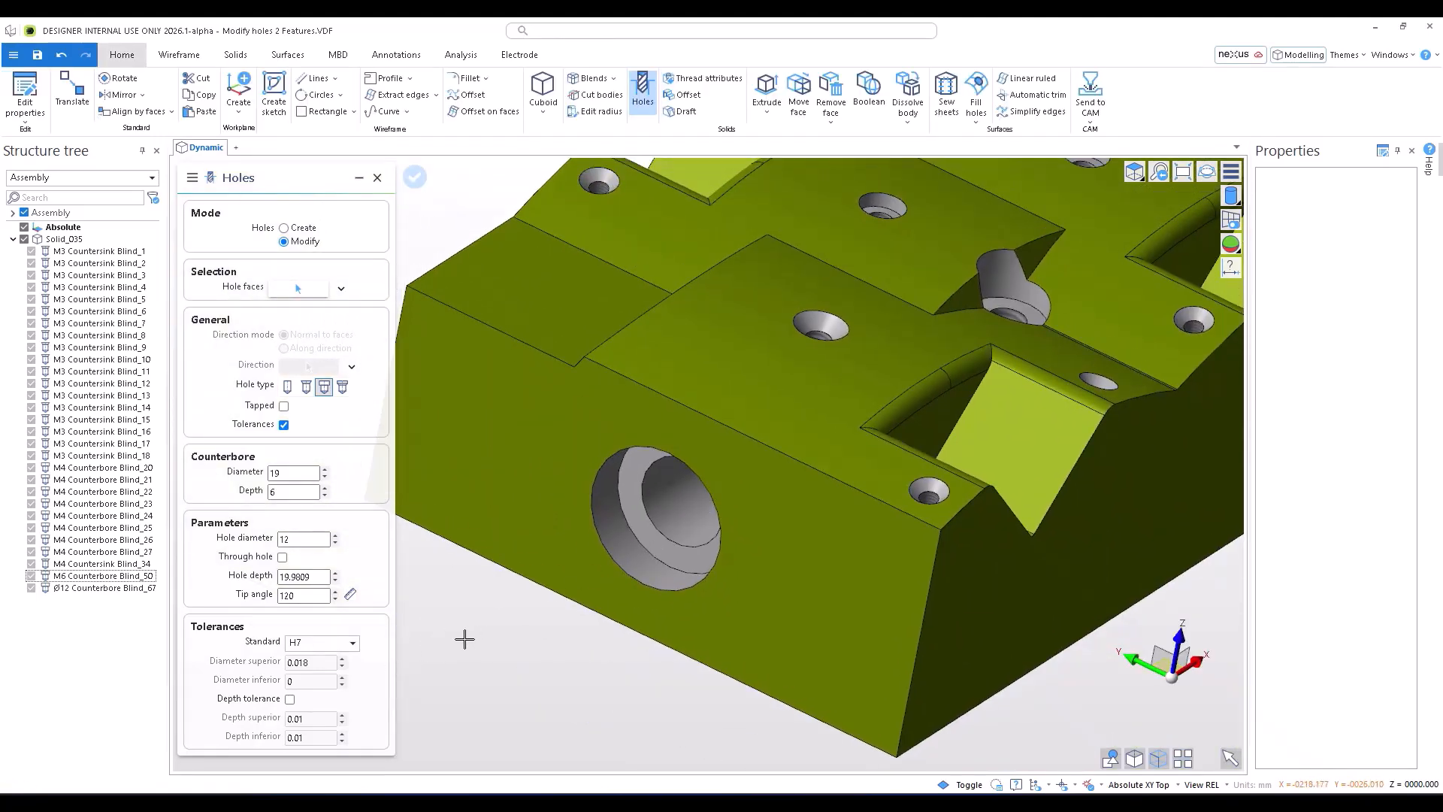
scroll(823, 323, "up", 5)
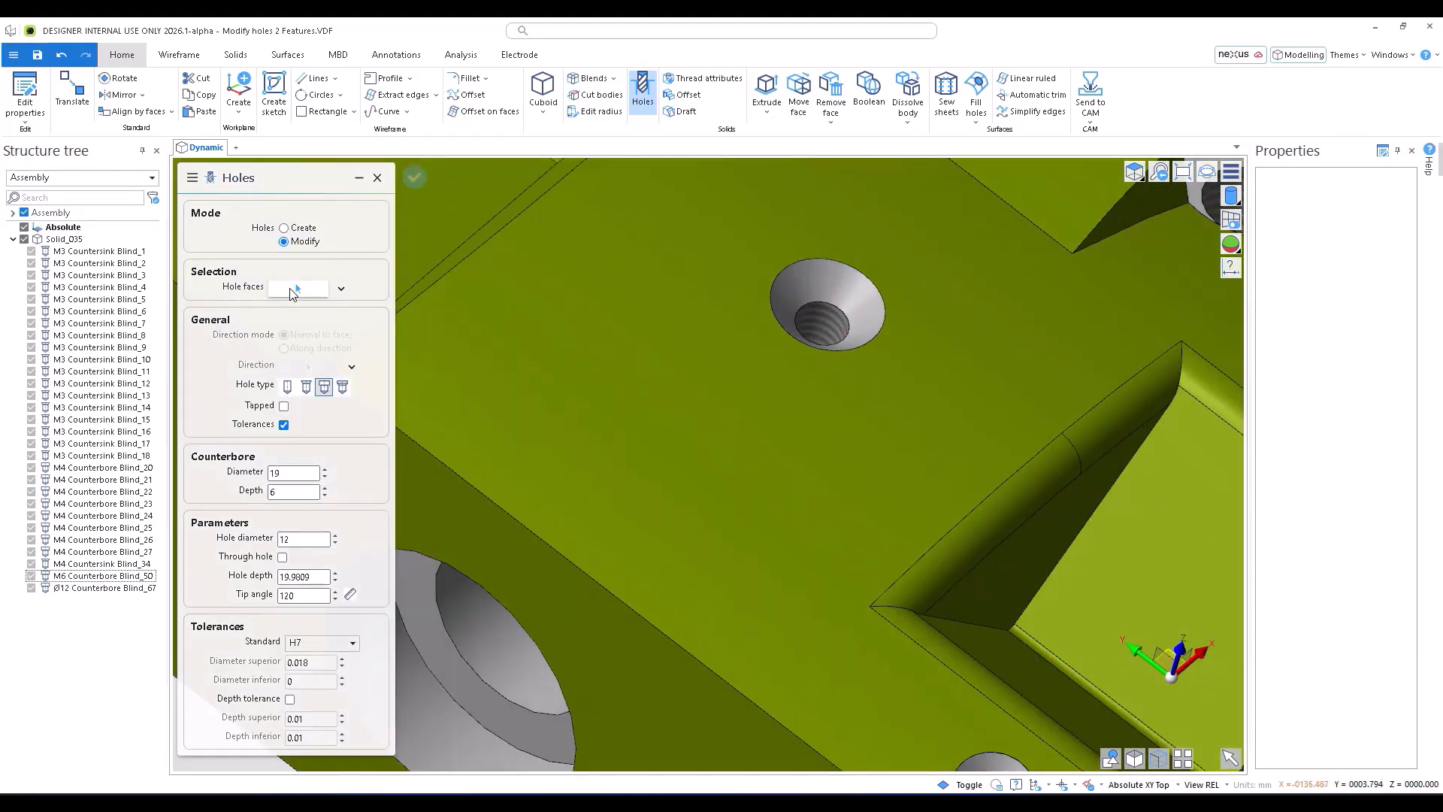
left_click(293, 290)
left_click(833, 323)
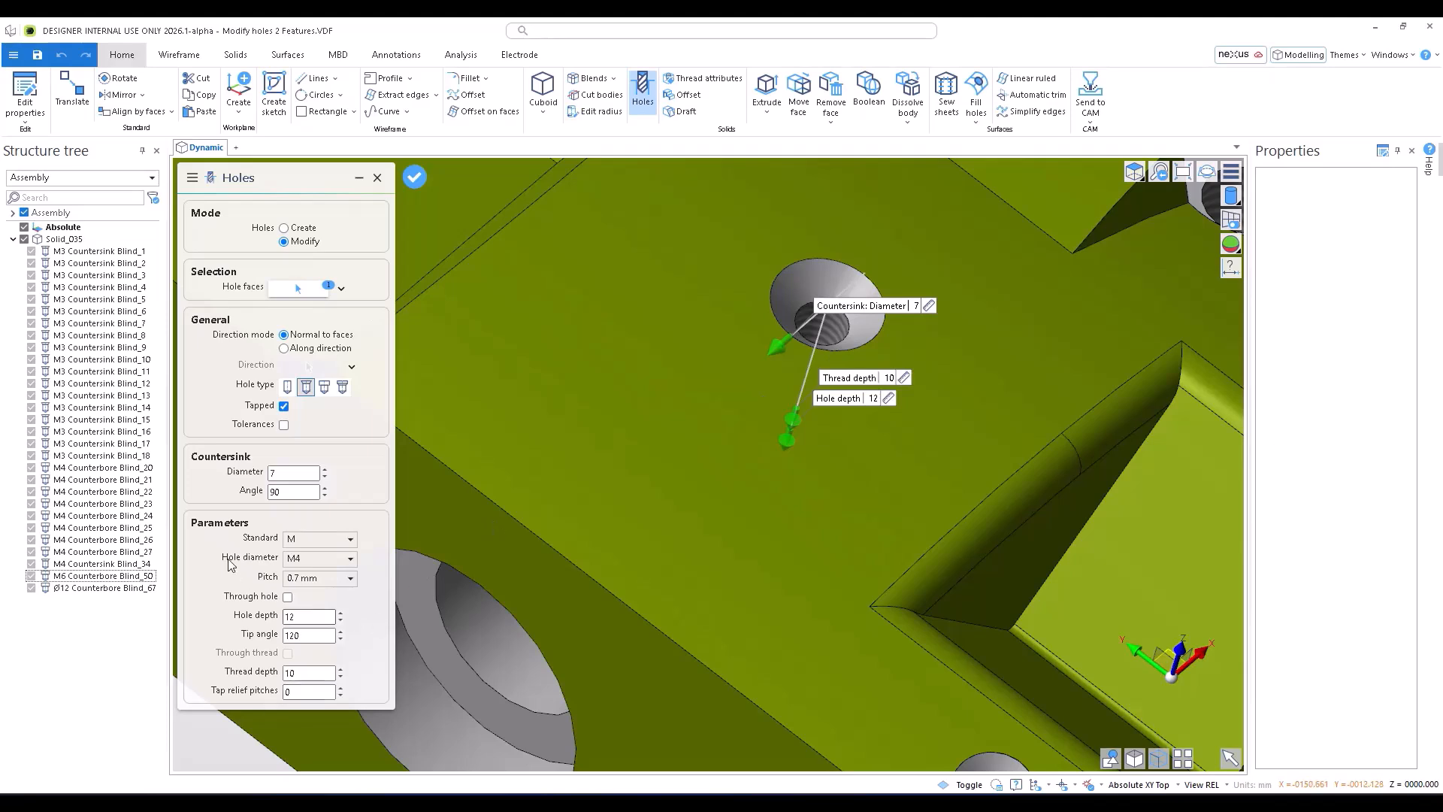
Step: Load the end-face counterbored hole in place of the M4 hole to check its stored parameters, and leave the Holes command
left_click(314, 297)
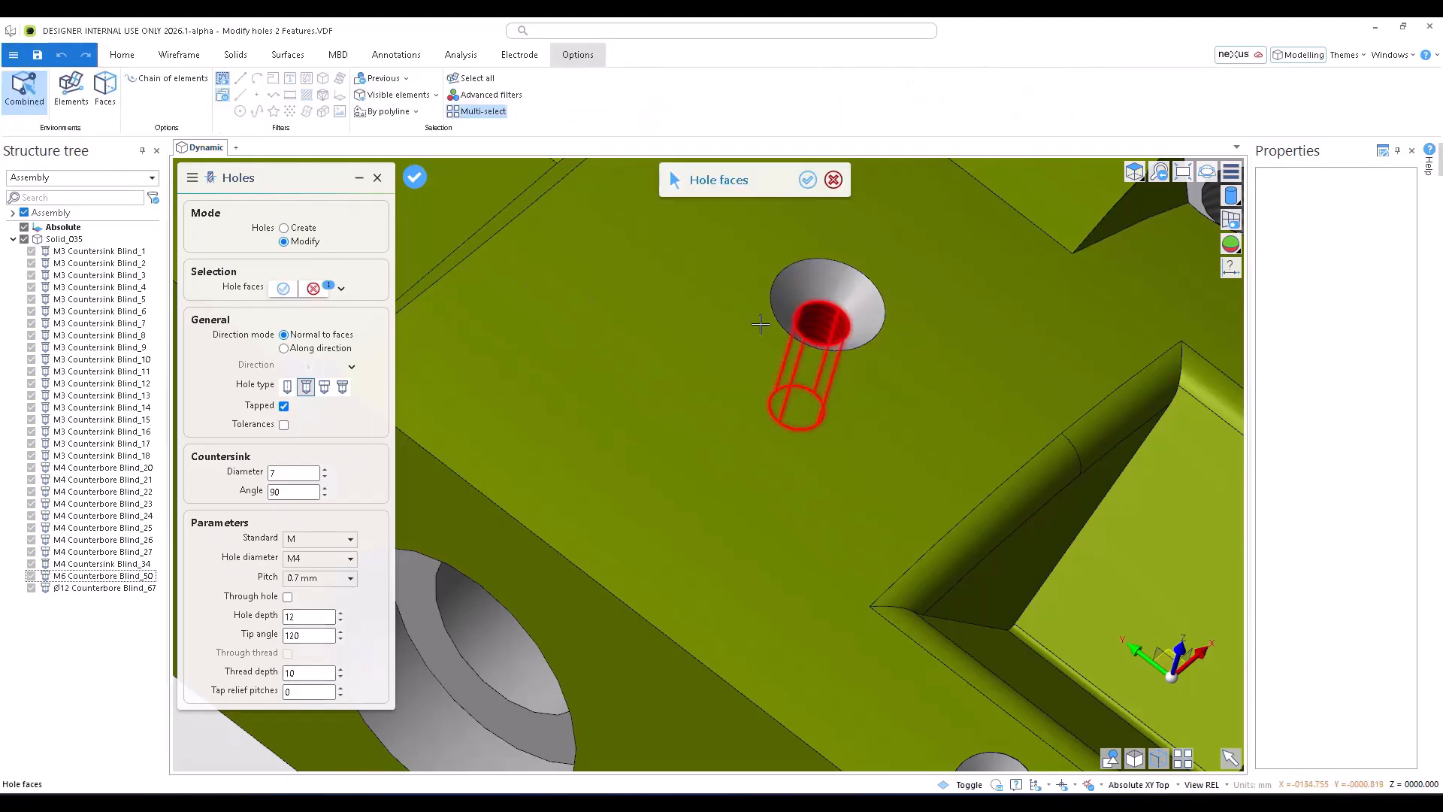
left_click(480, 638)
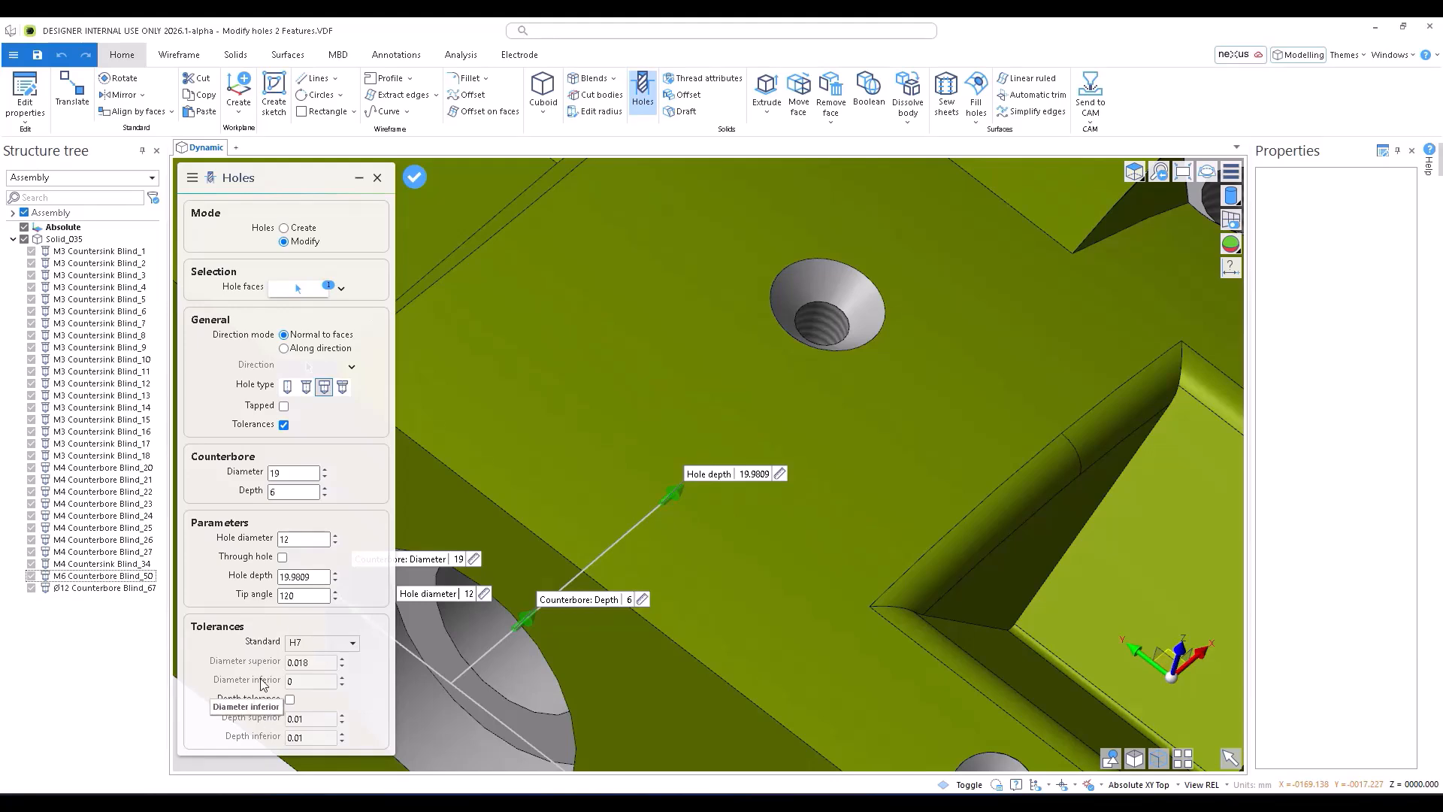
key("Escape")
Step: Select all hole features of the solid in the structure tree to inspect them on the model, and clear the selection
scroll(685, 407, "down", 6)
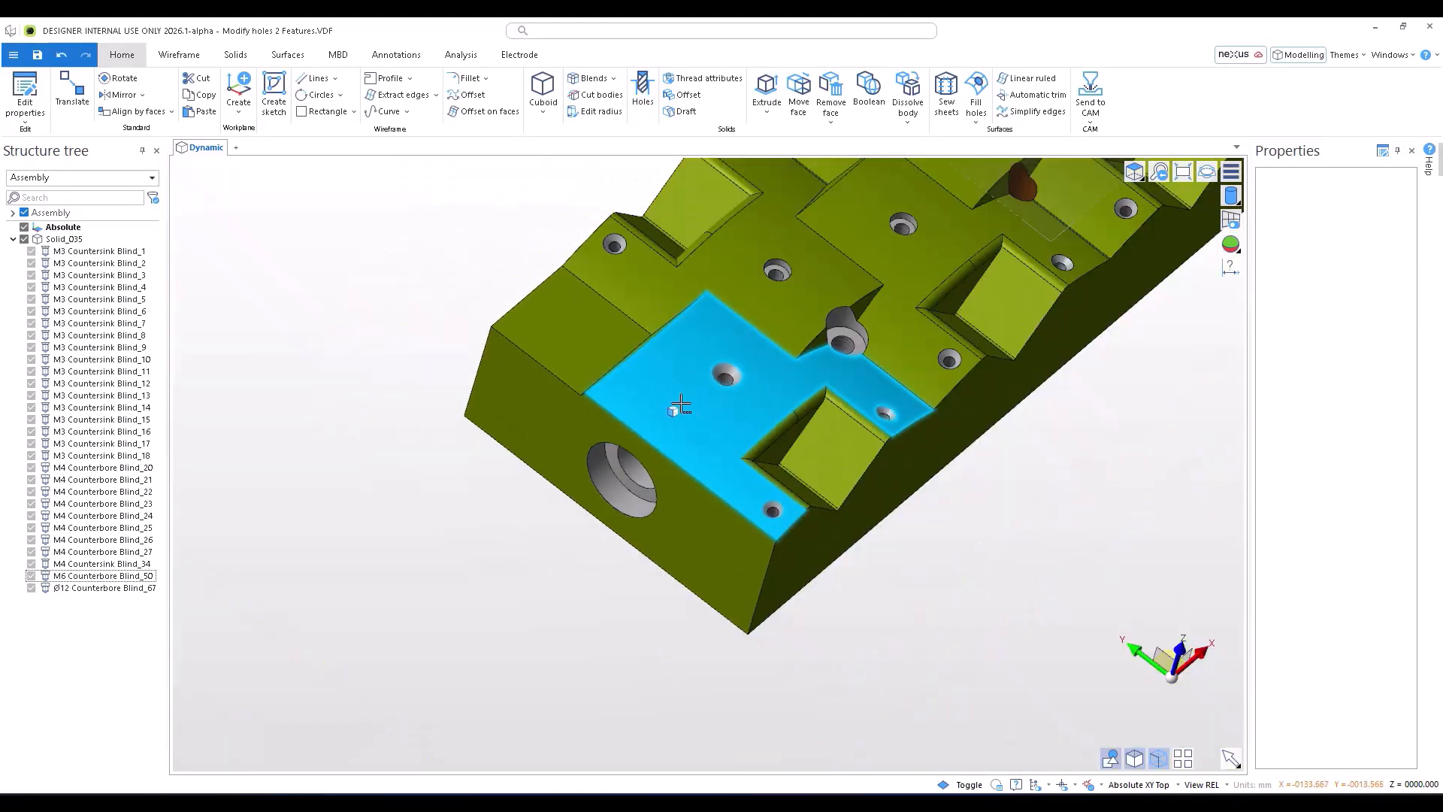
middle_click_drag(635, 380, 541, 505)
scroll(541, 477, "down", 5)
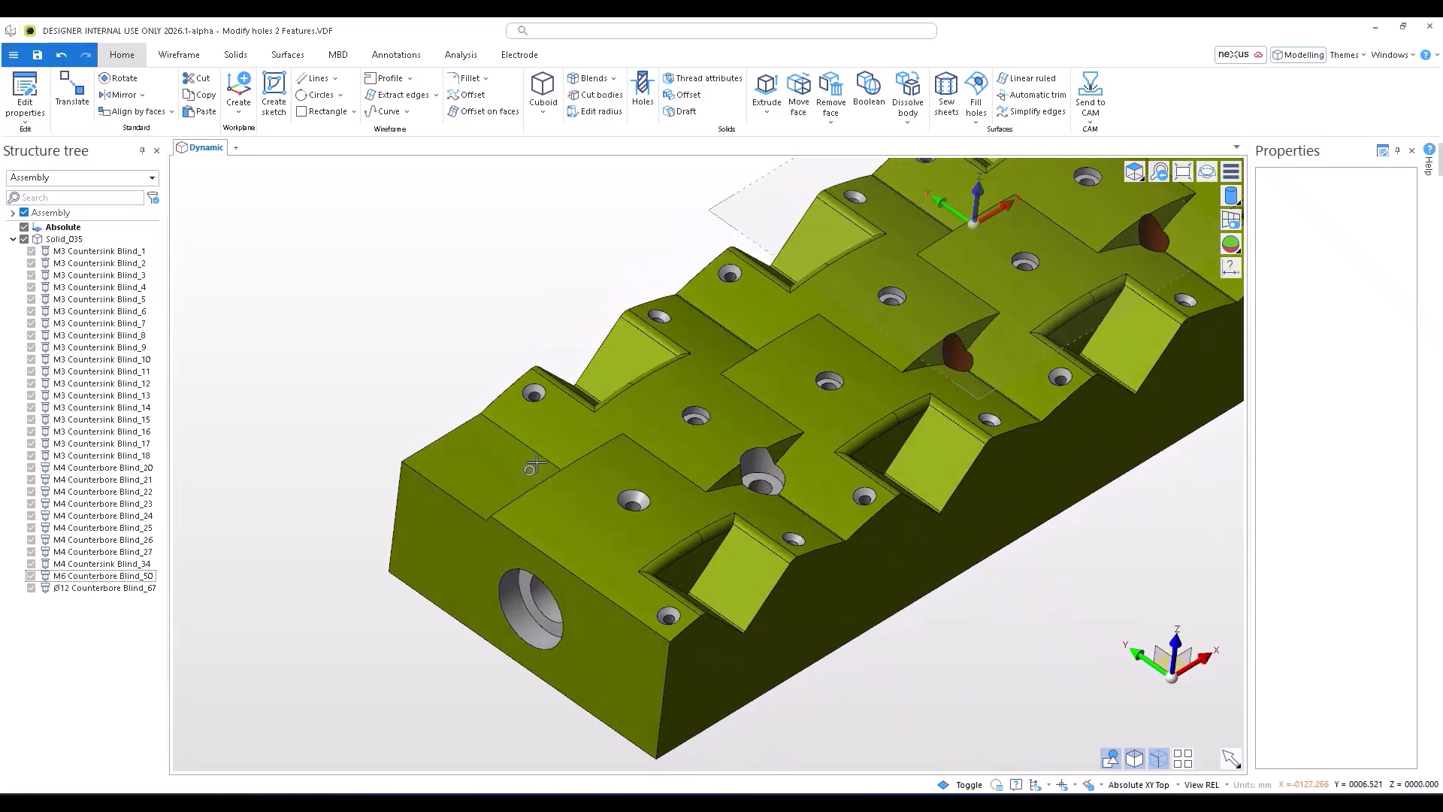
left_click(98, 251)
left_click(140, 590, "shift")
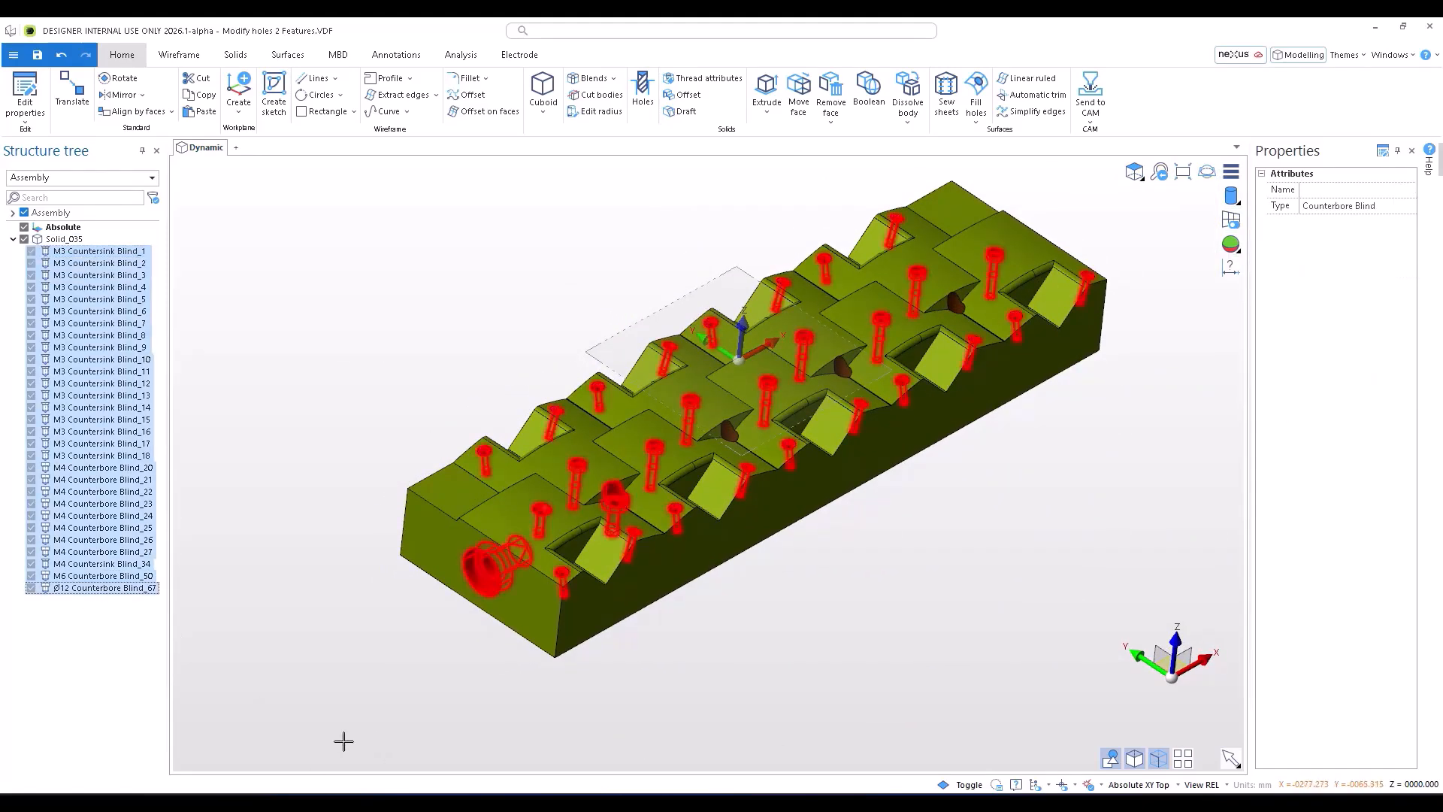
middle_click_drag(422, 425, 403, 435)
left_click(300, 319)
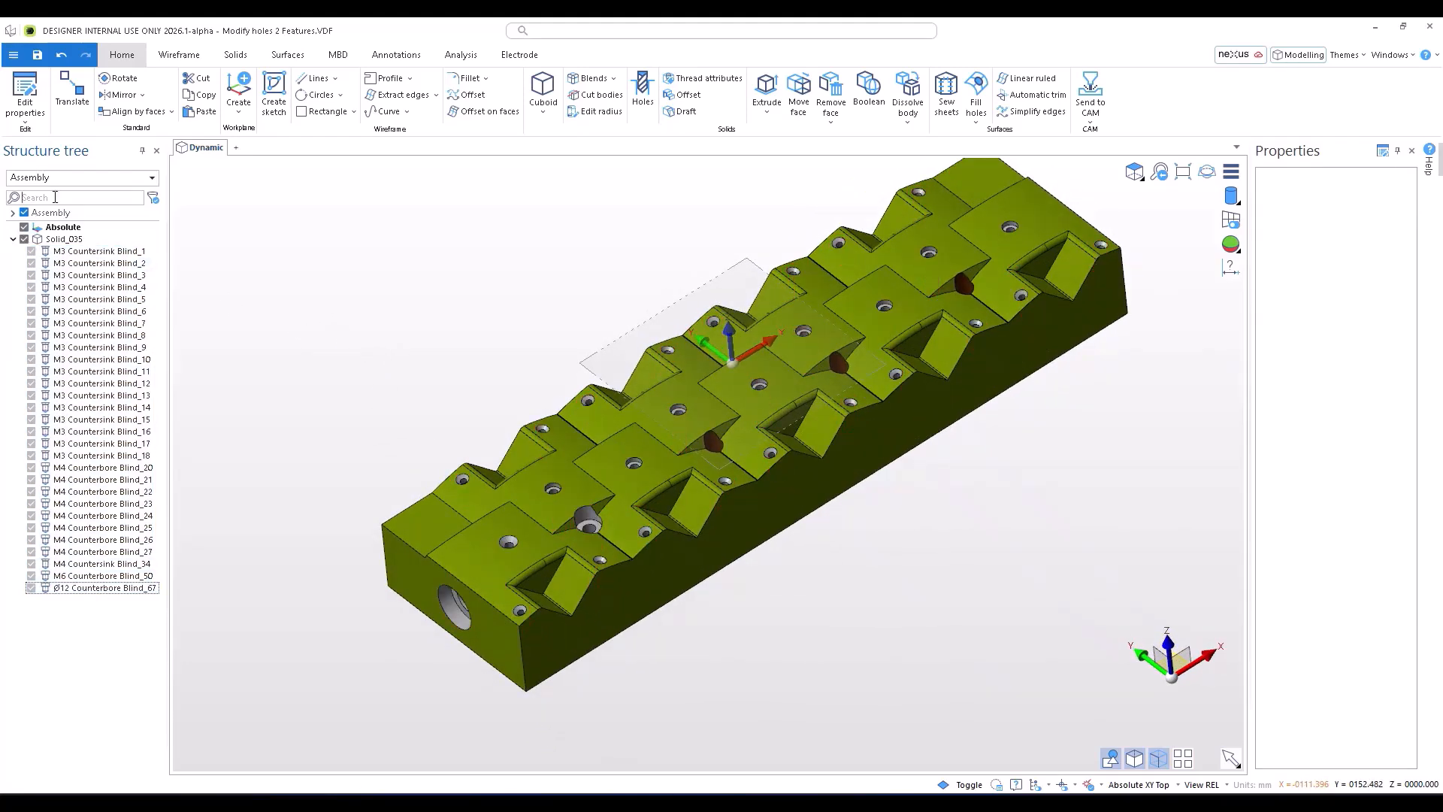
Step: Filter the structure tree by "m3" and load all the listed M3 countersunk holes into the Holes command for modification
type("m3")
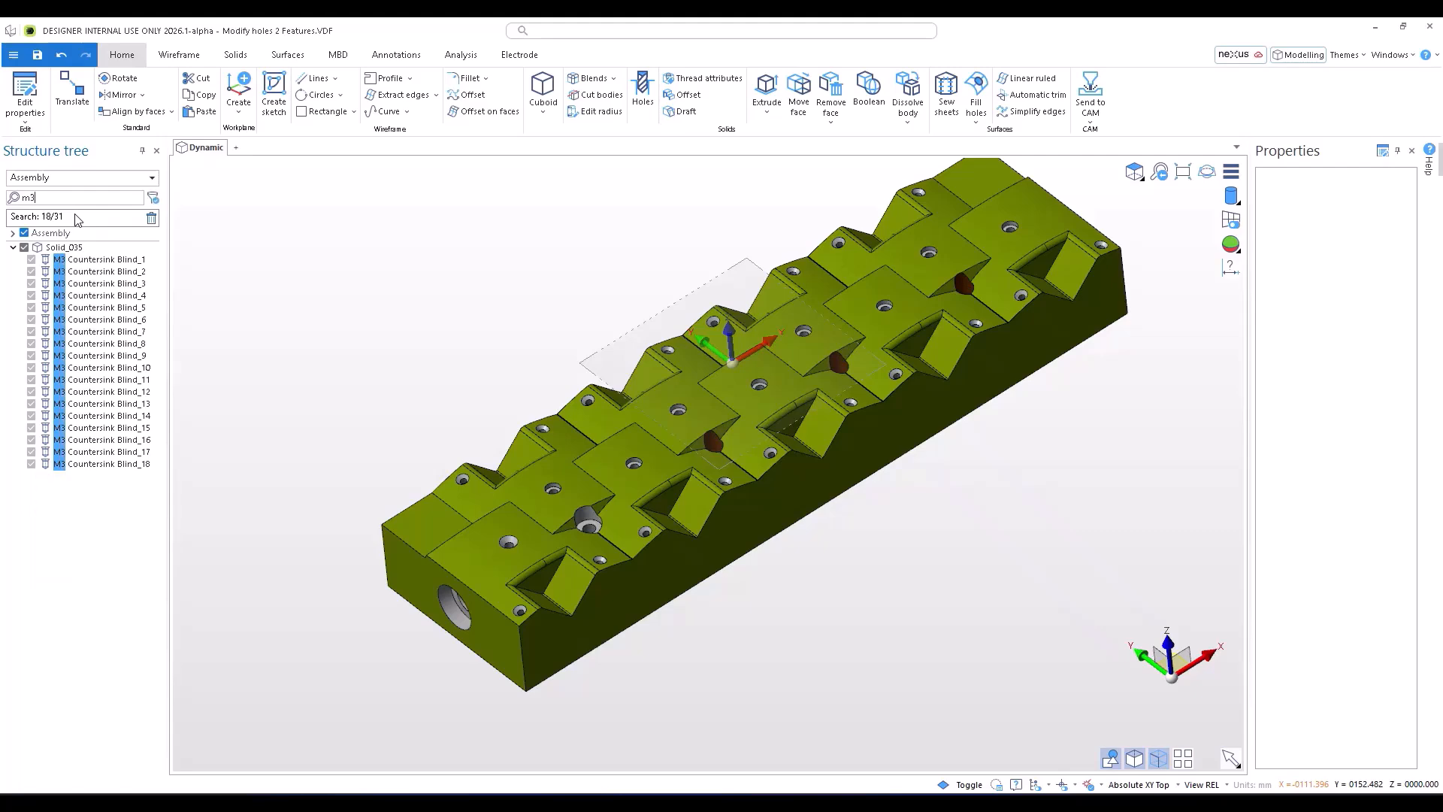
left_click(105, 259)
left_click(109, 463, "shift")
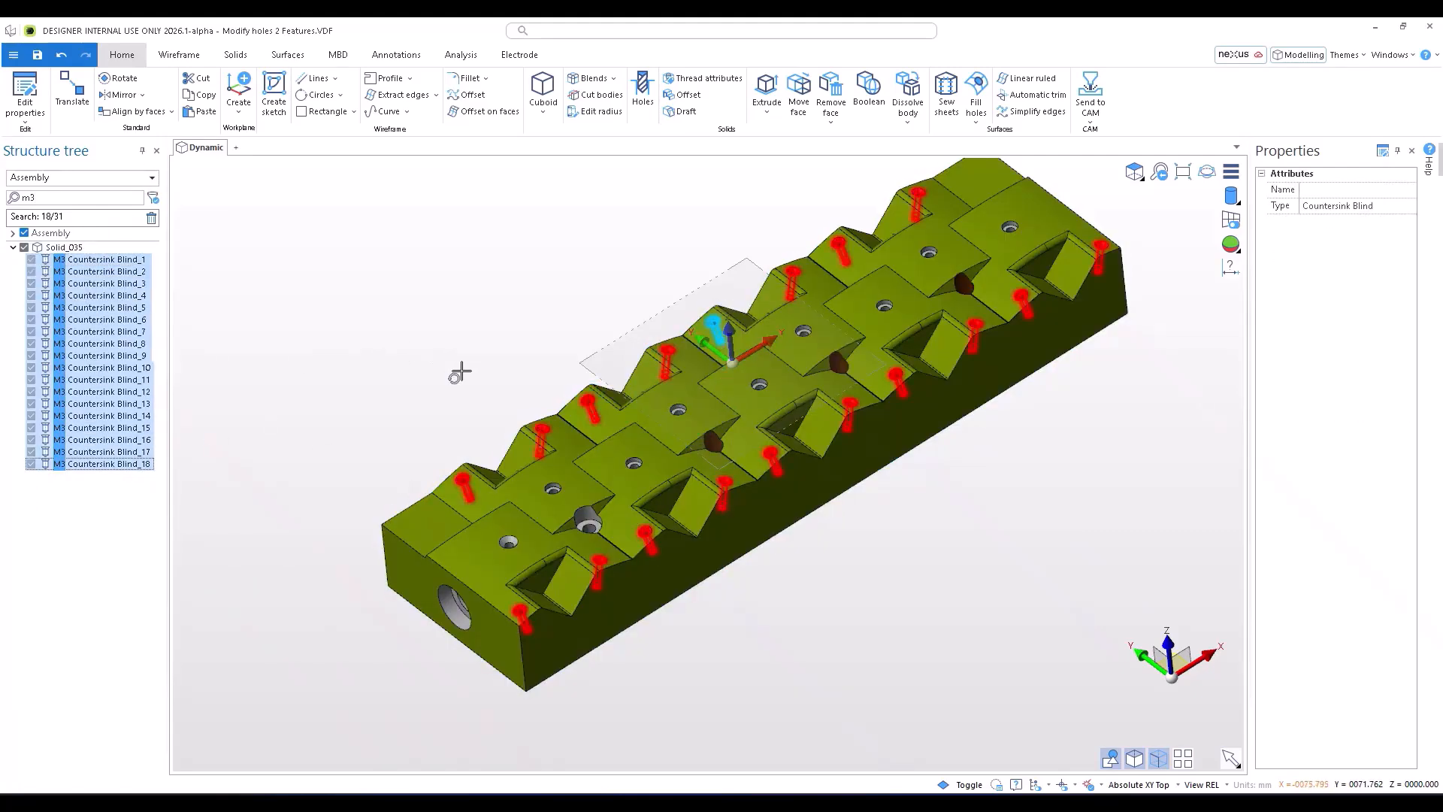
middle_click_drag(460, 371, 456, 362)
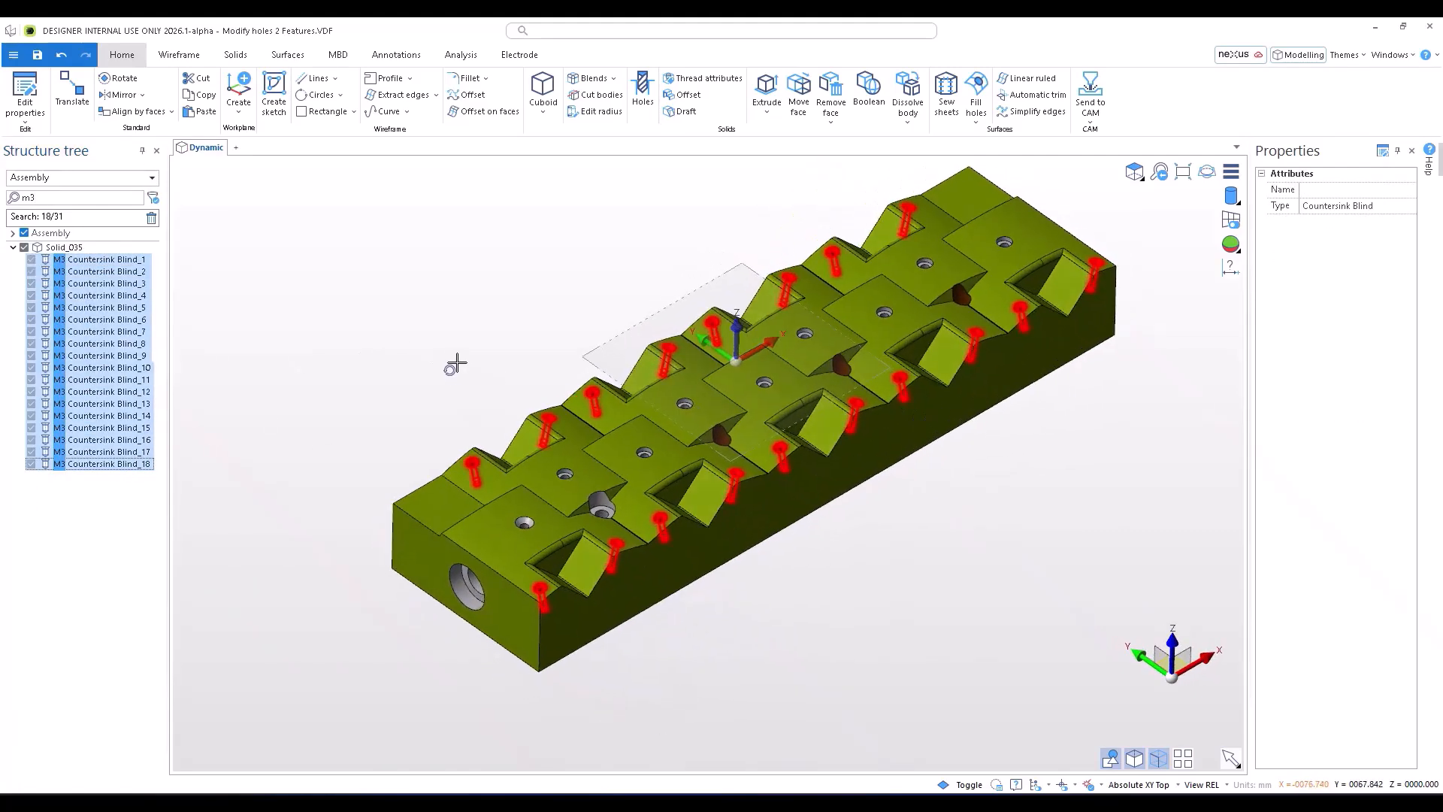
left_click(646, 99)
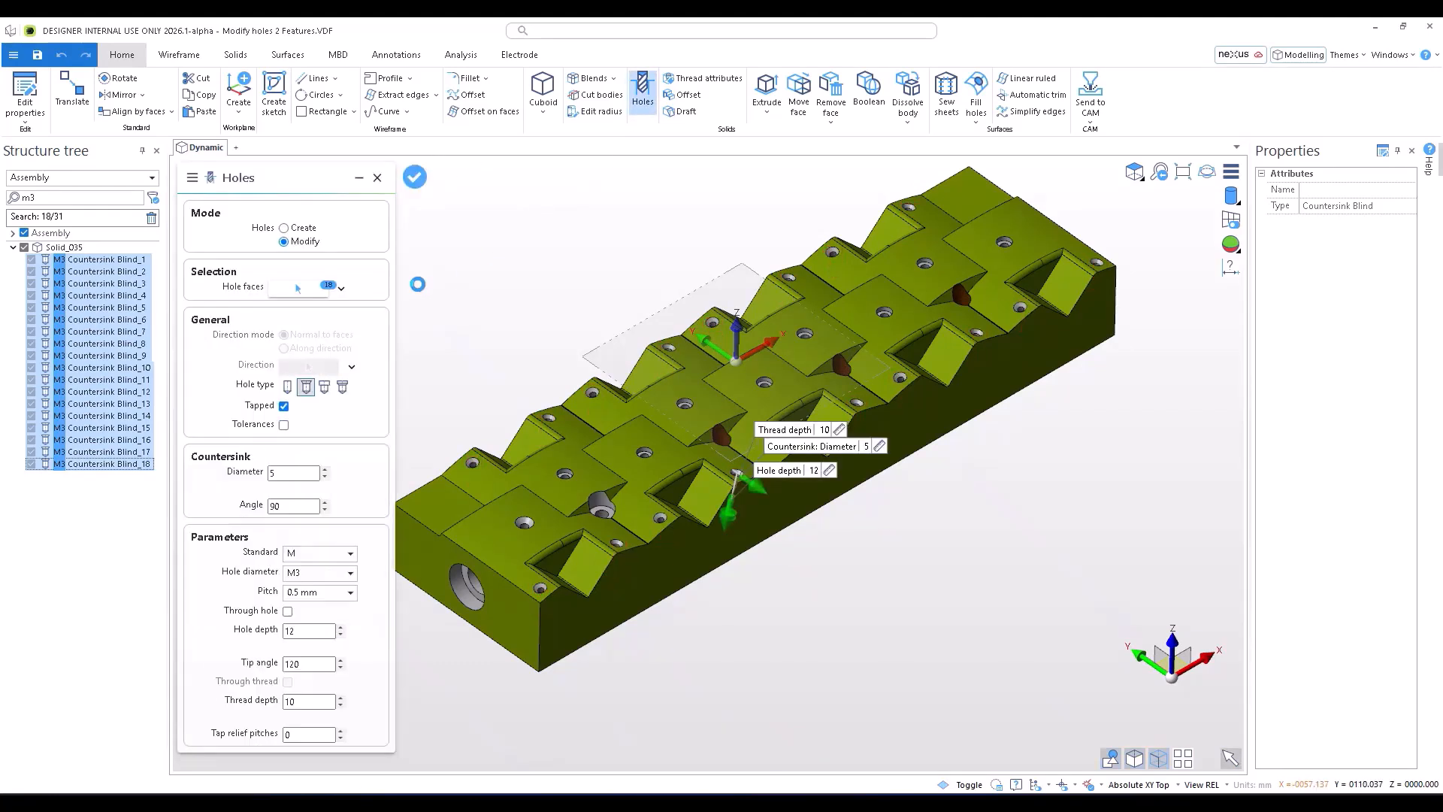
Step: Change the selected M3 holes to counterbored with counterbore diameter 6 and depth 4, and apply the modification
scroll(761, 478, "up", 10)
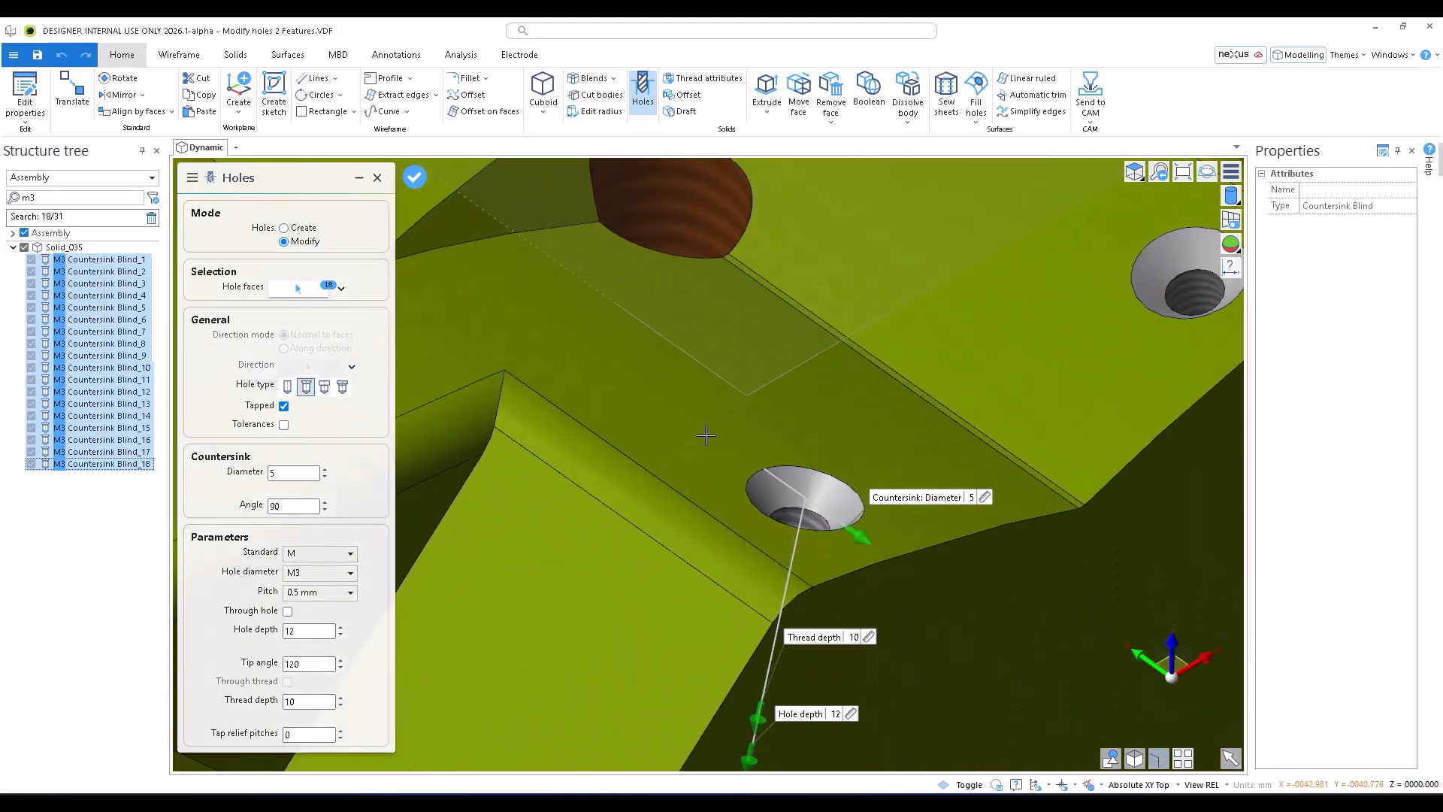
left_click(326, 389)
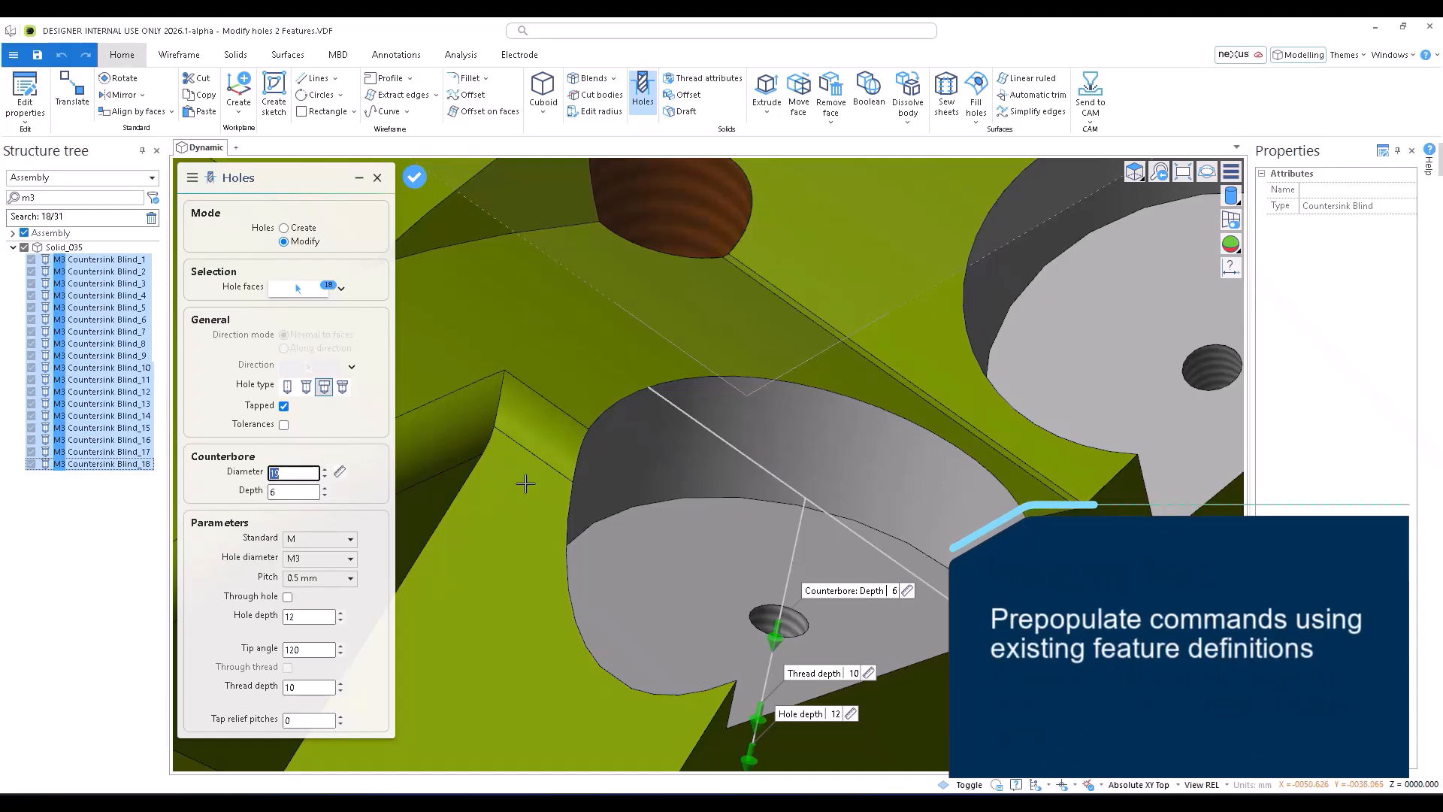
type("6")
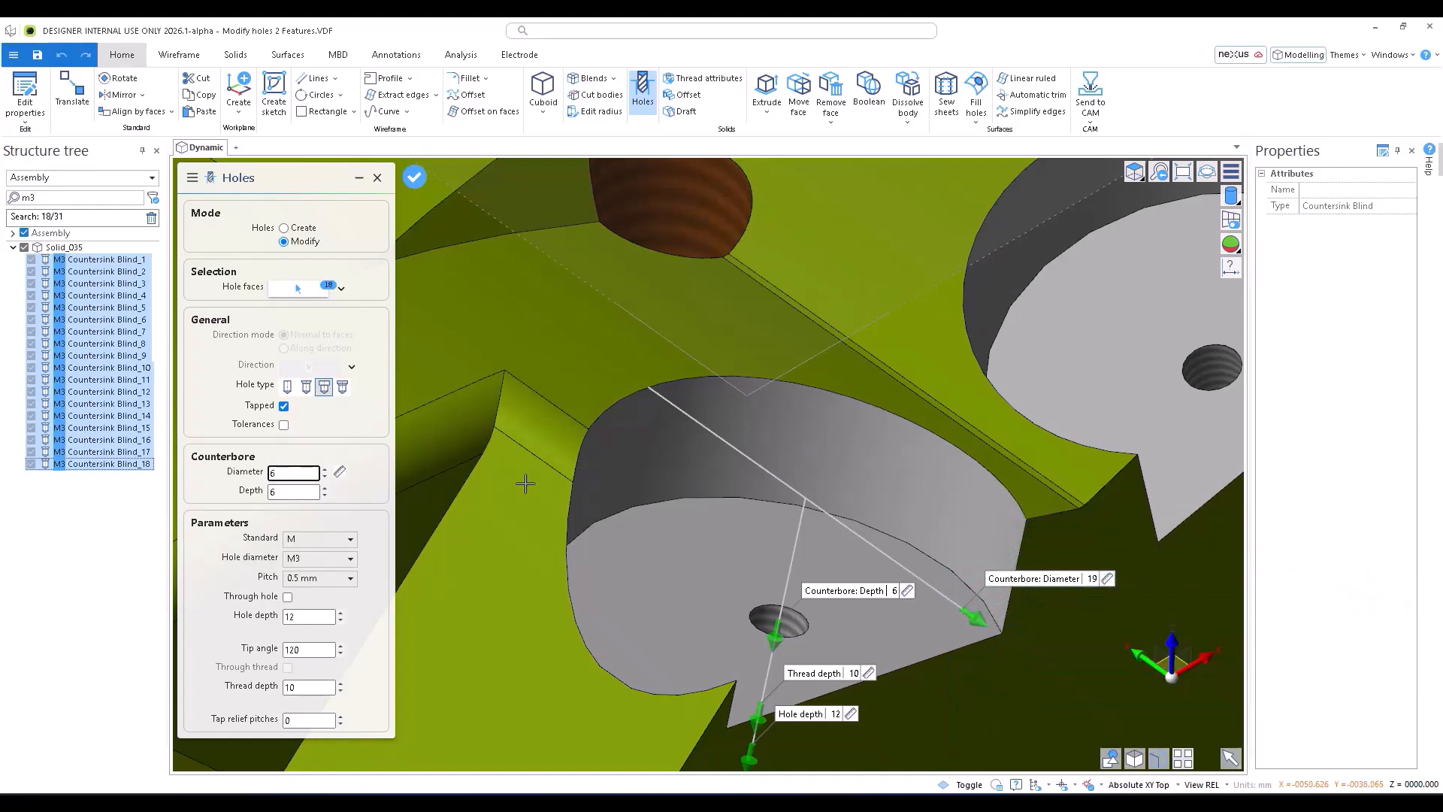
scroll(836, 456, "down", 5)
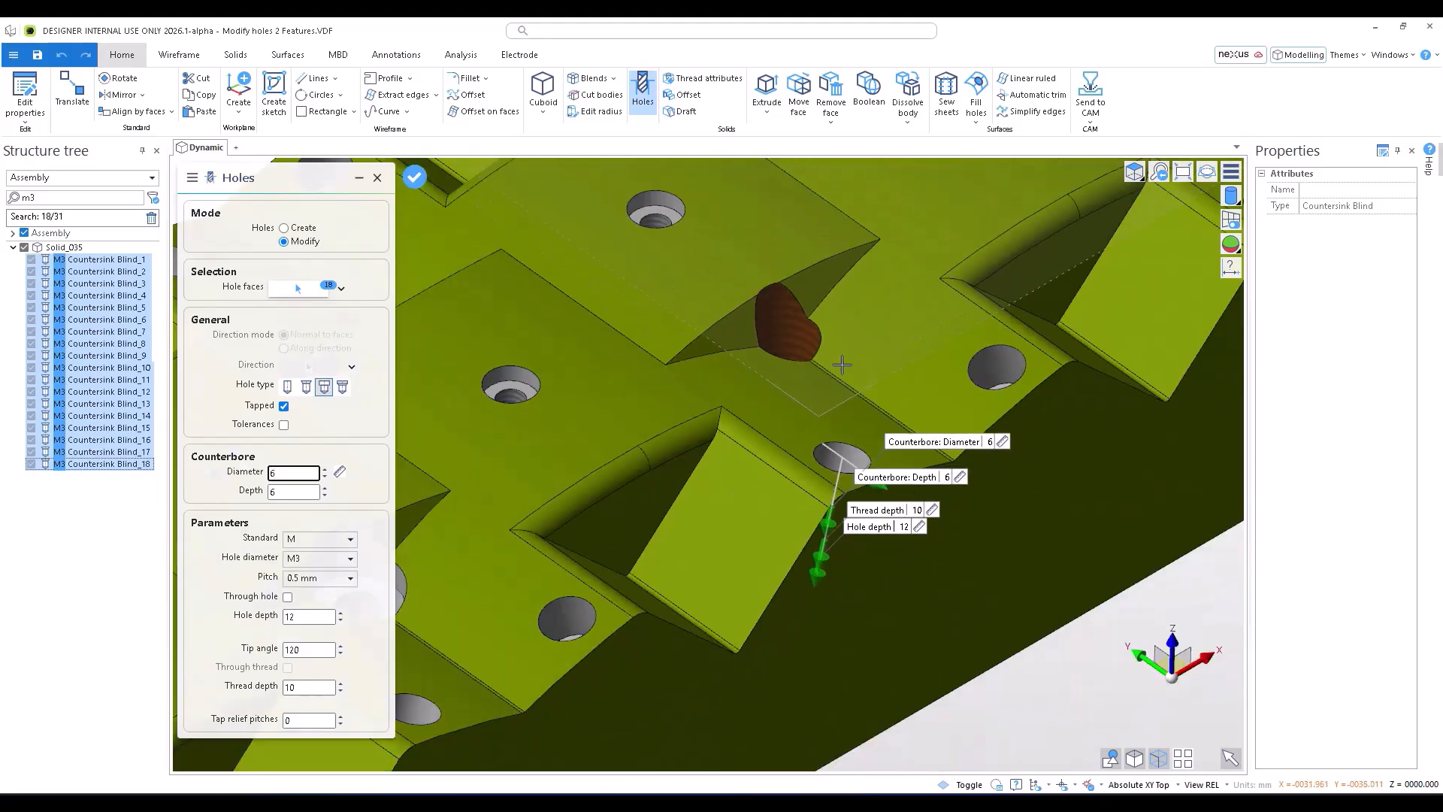
middle_click_drag(912, 402, 819, 417)
middle_click_drag(565, 396, 626, 448)
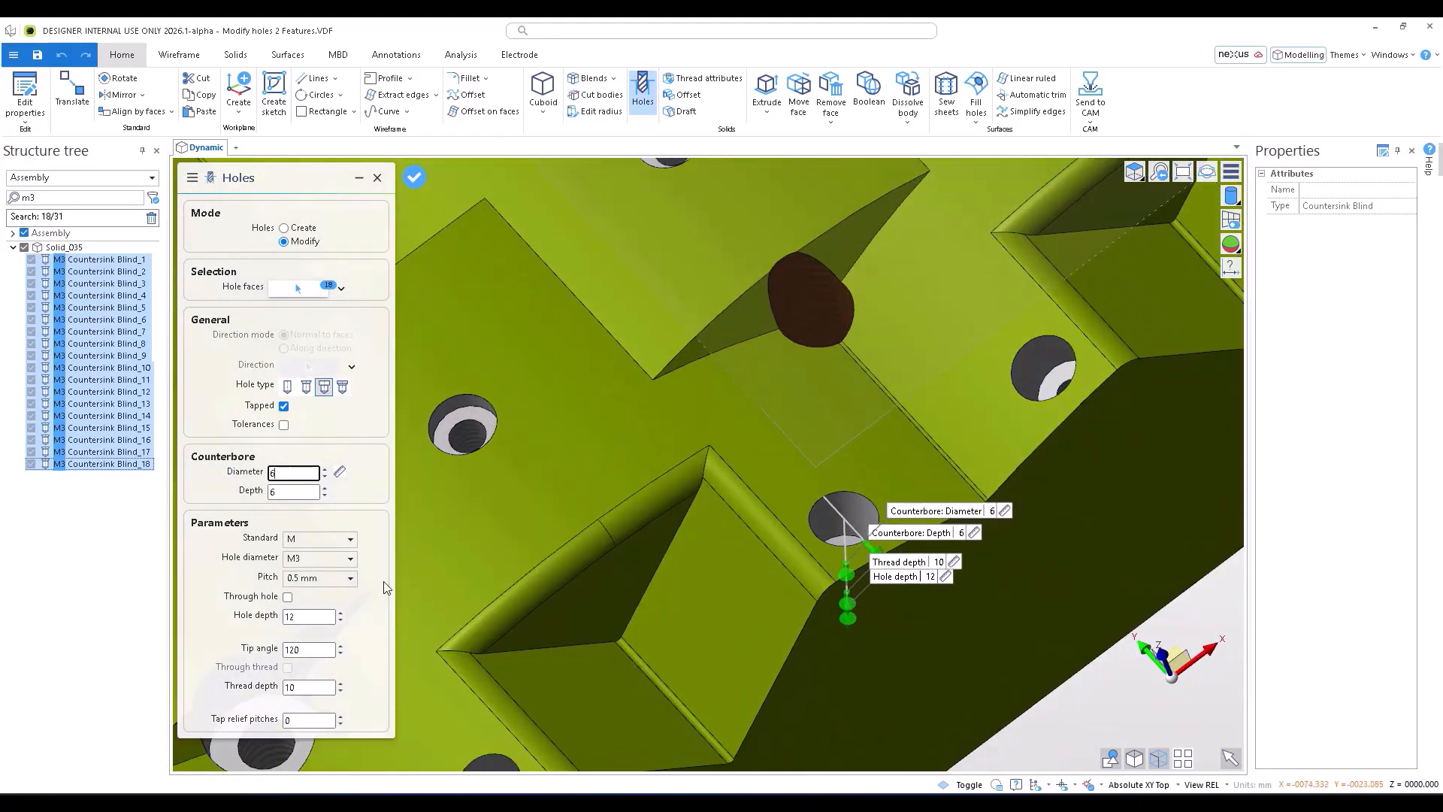
key("Tab")
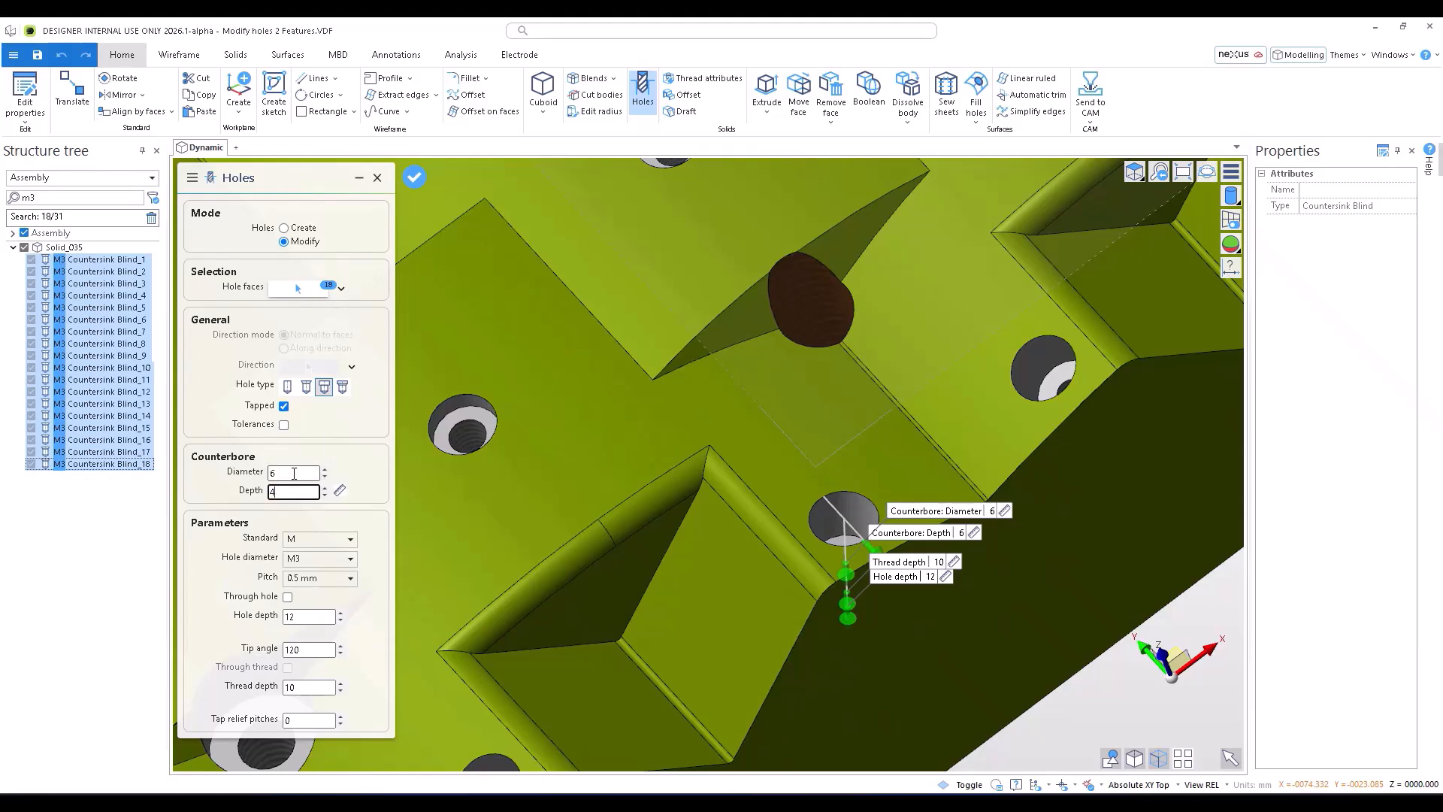
type("4")
key("shift+Tab")
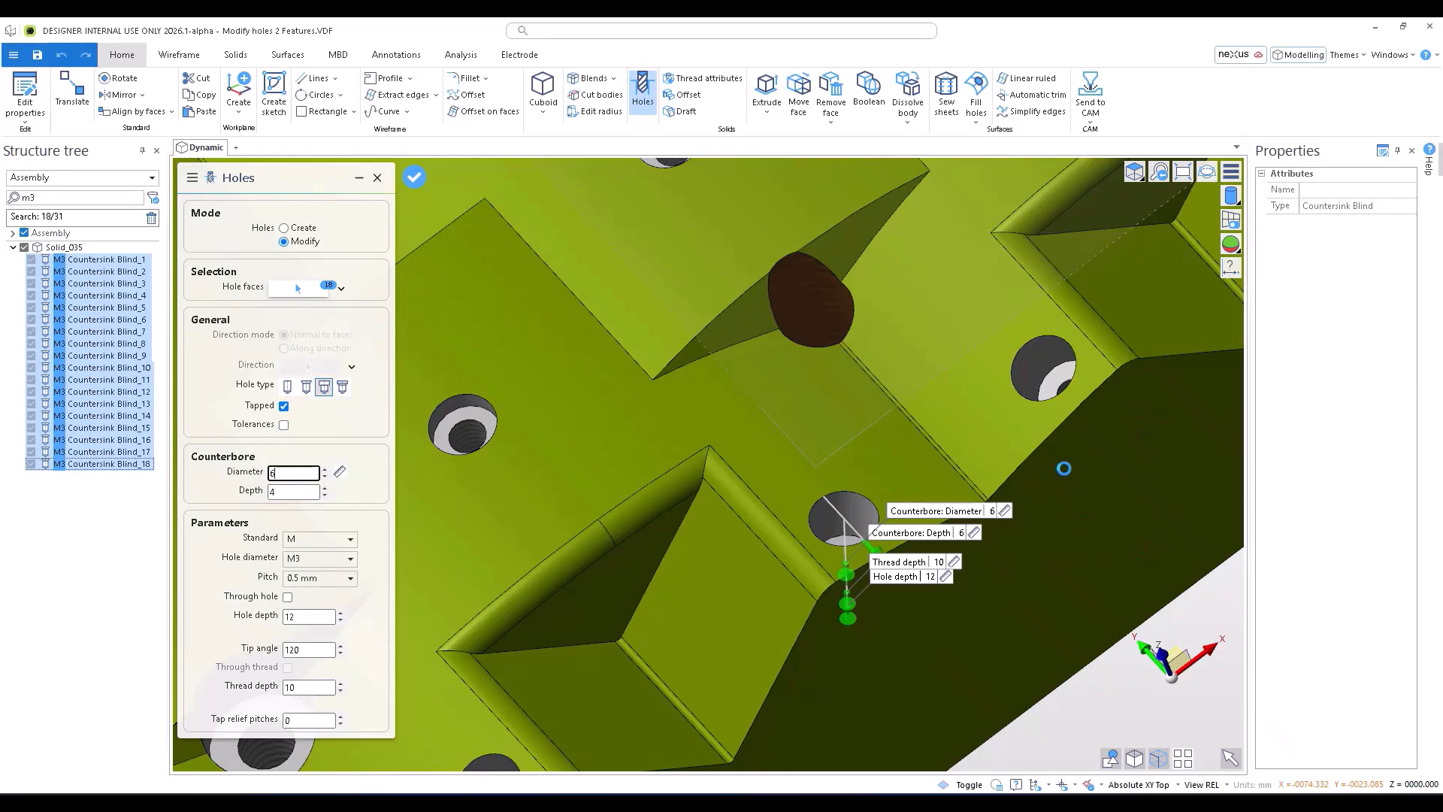
scroll(932, 361, "down", 5)
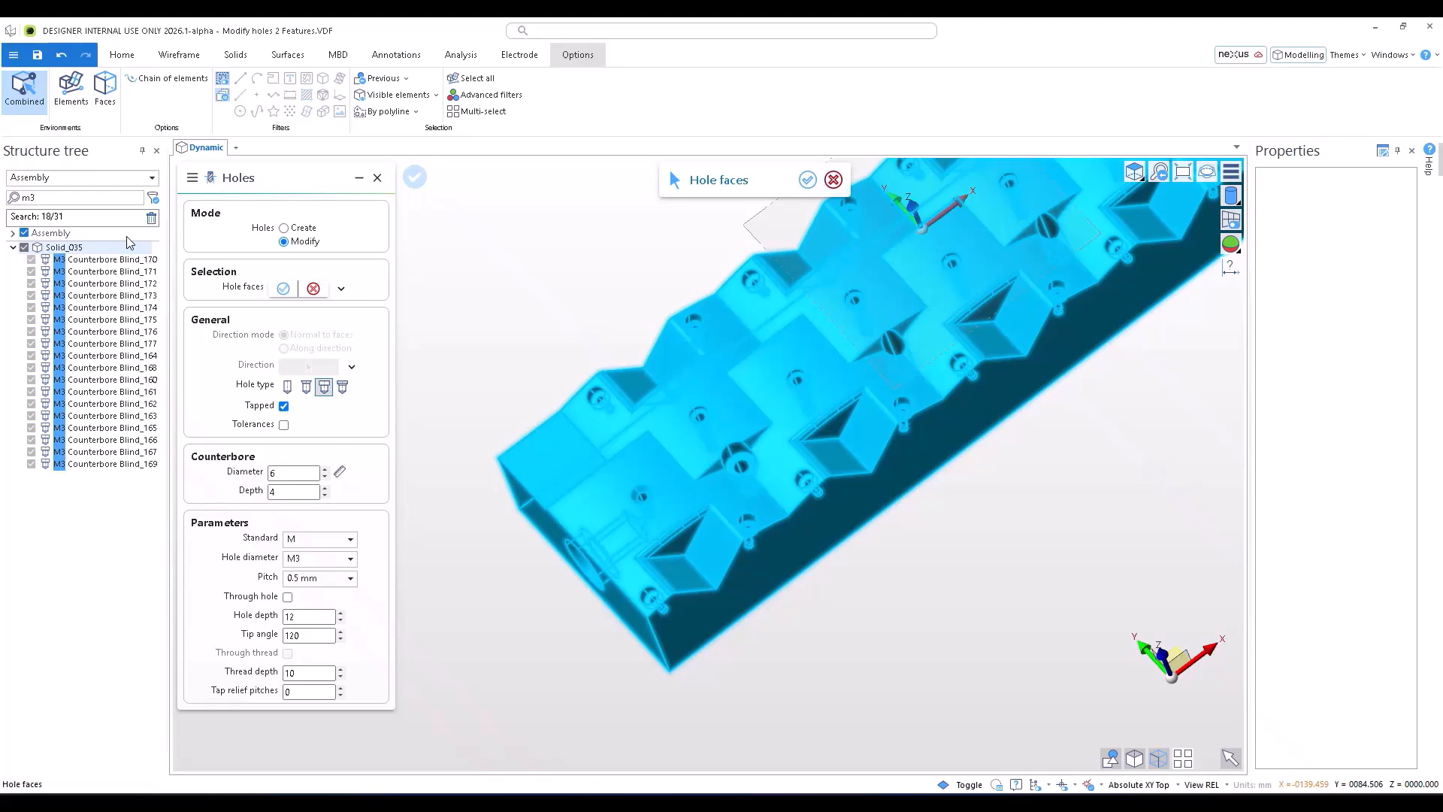
Step: Replace the m3 search with an advanced filter for hole shafts with hole depth equal to 12, and select all the listed holes
left_click(79, 198)
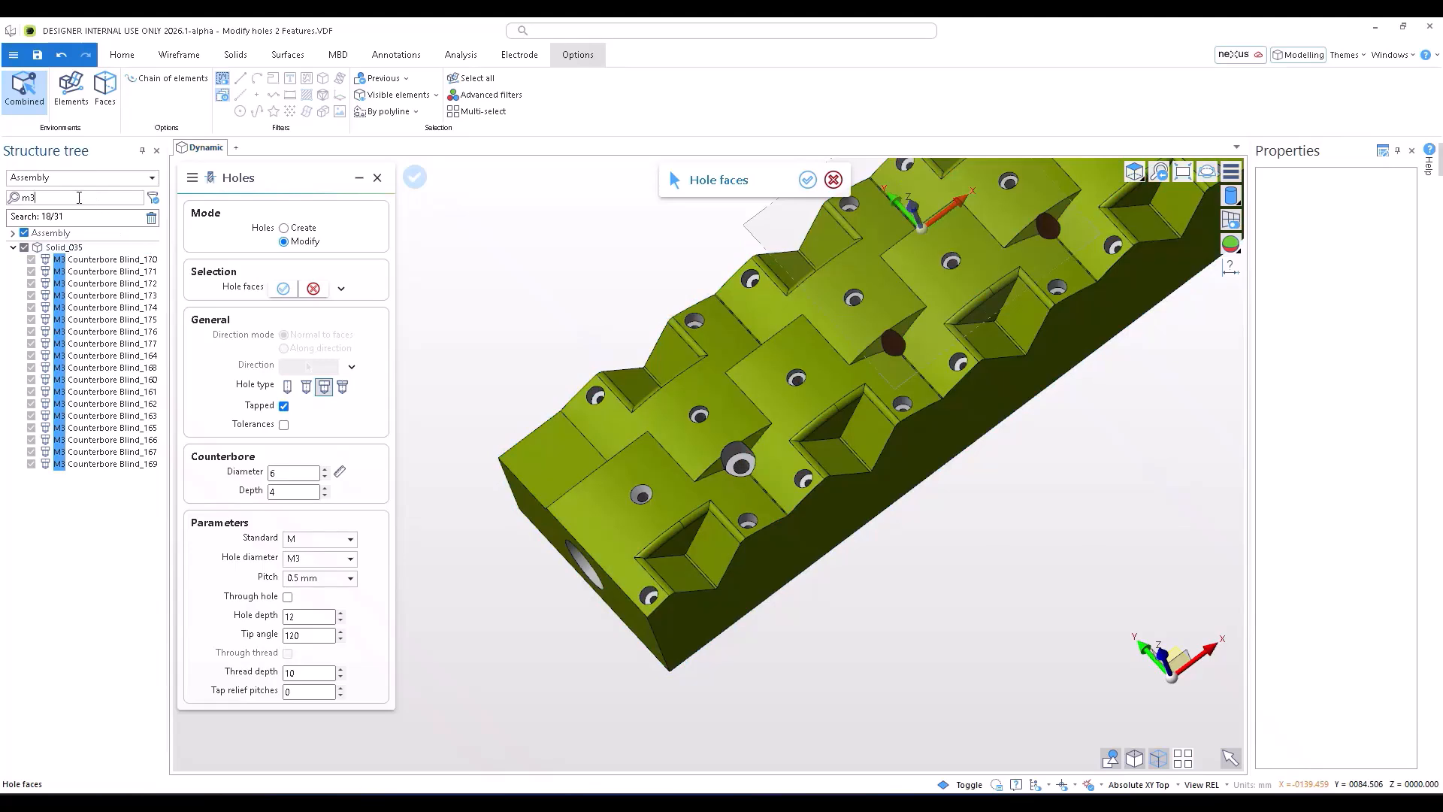
key("BackSpace")
key("BackSpace")
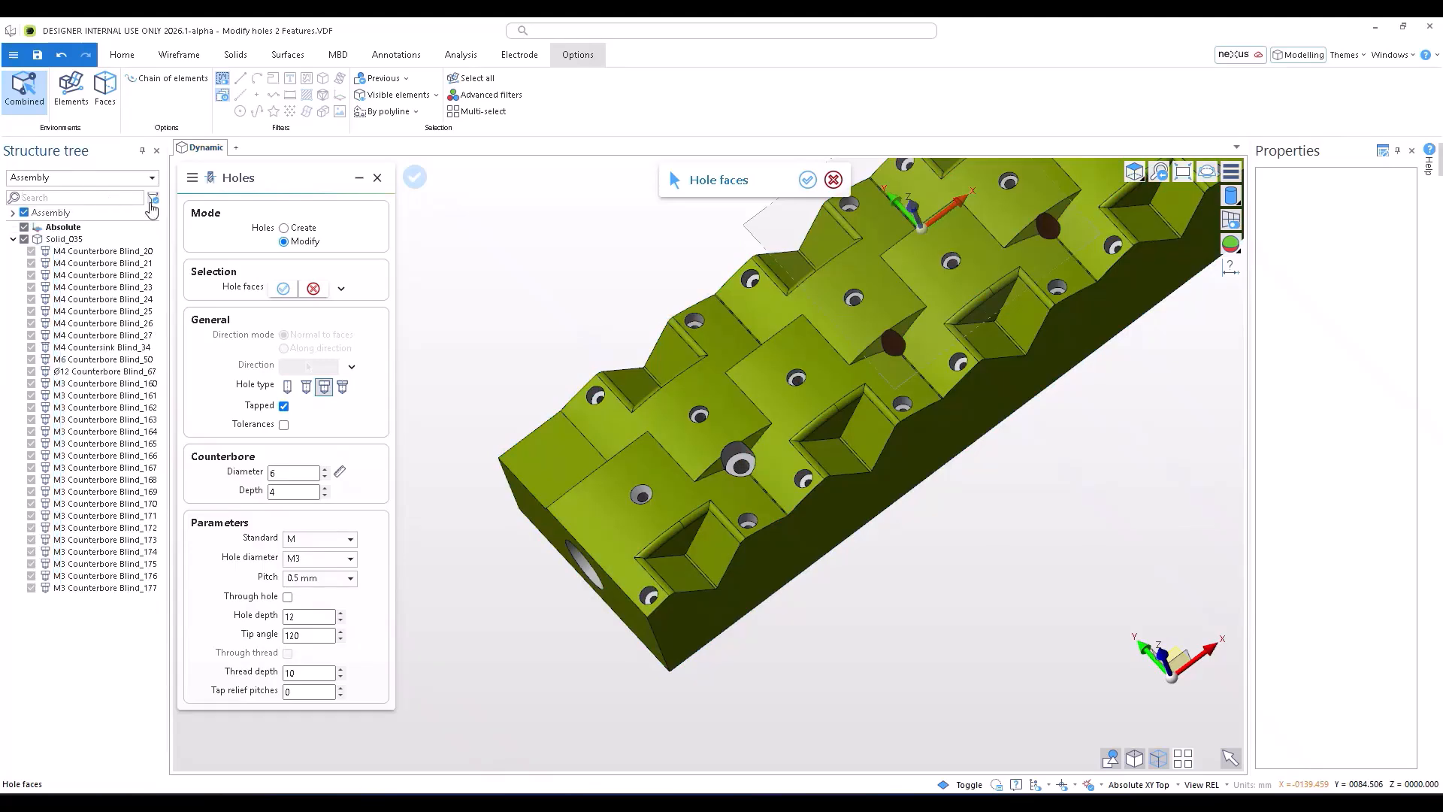
left_click(153, 200)
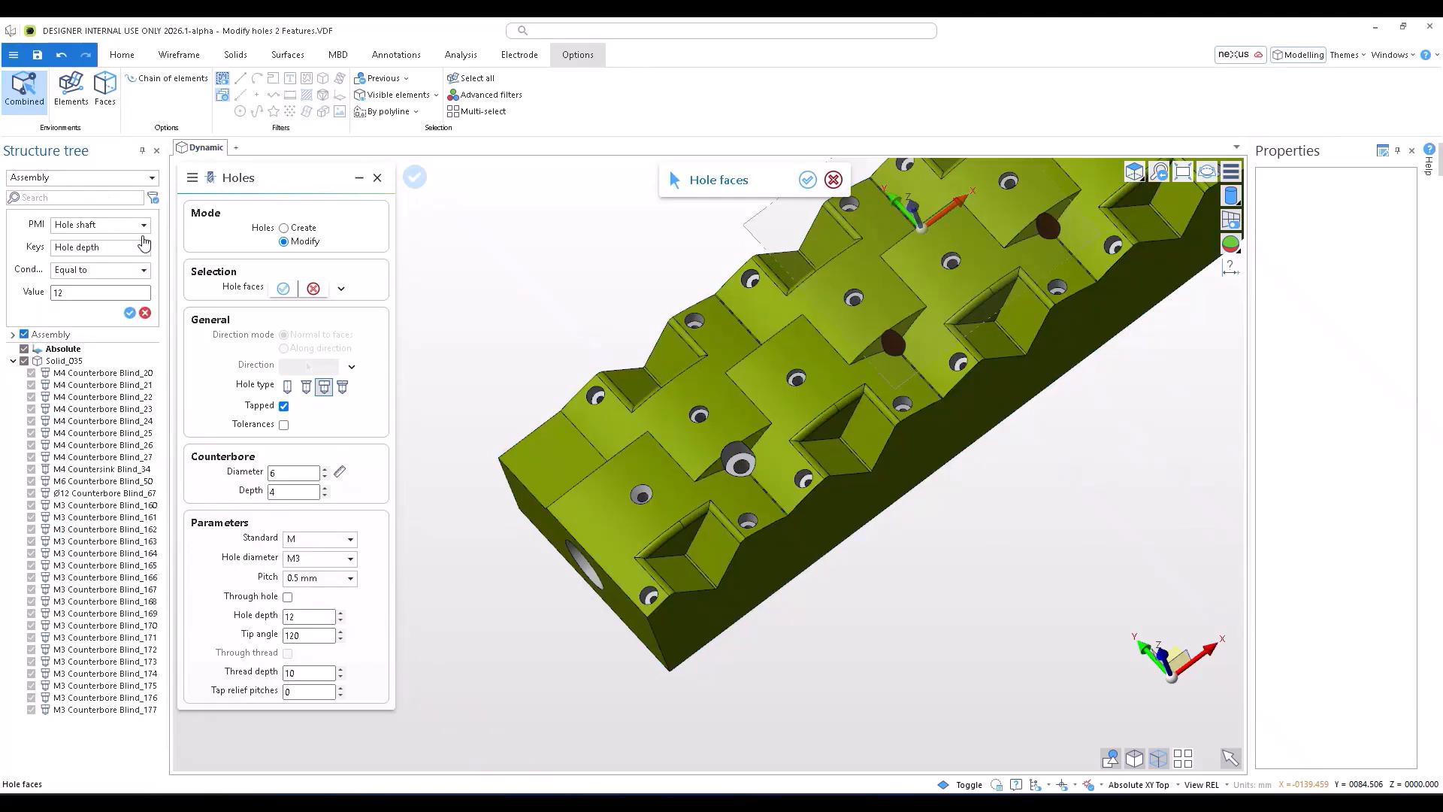
left_click(129, 314)
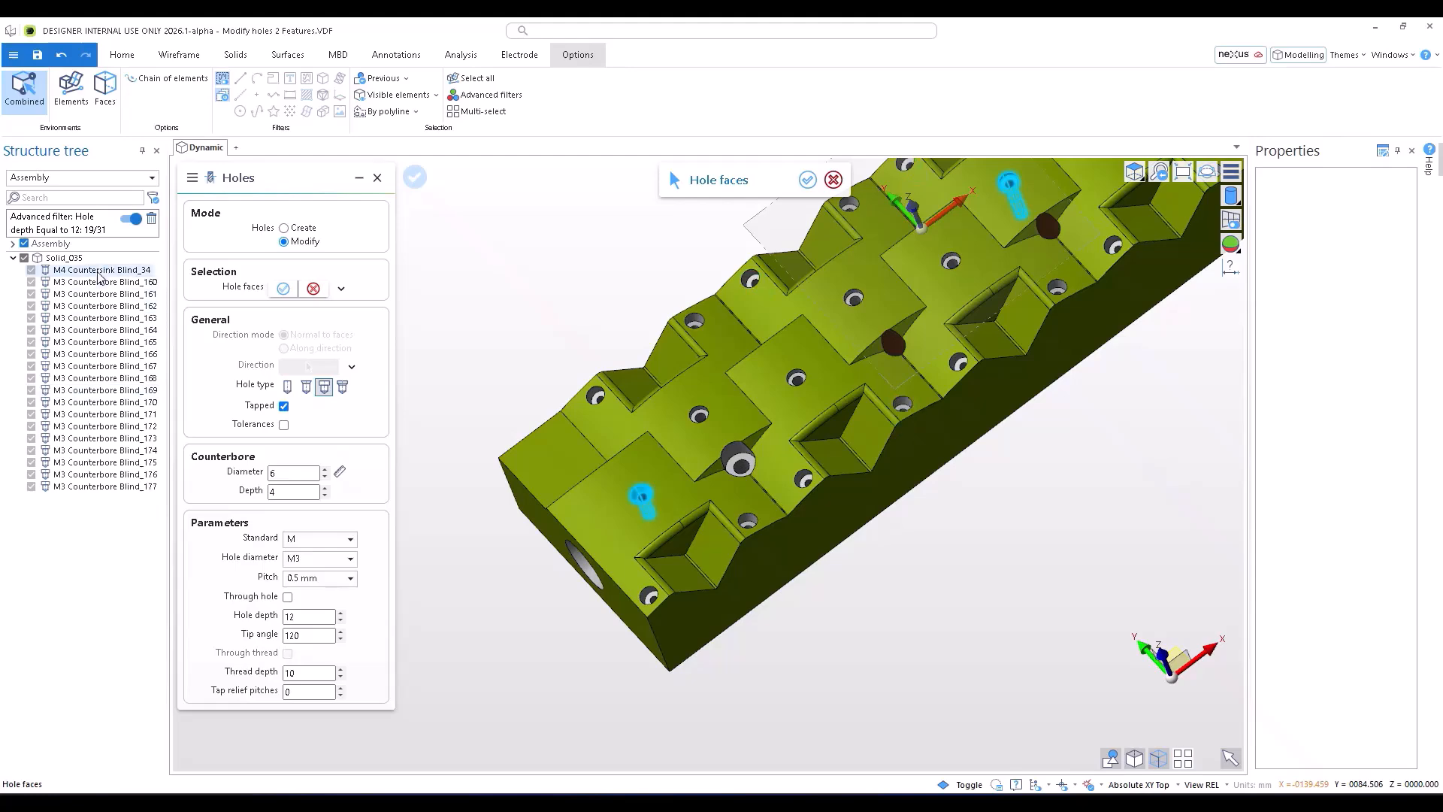
left_click(97, 488, "shift")
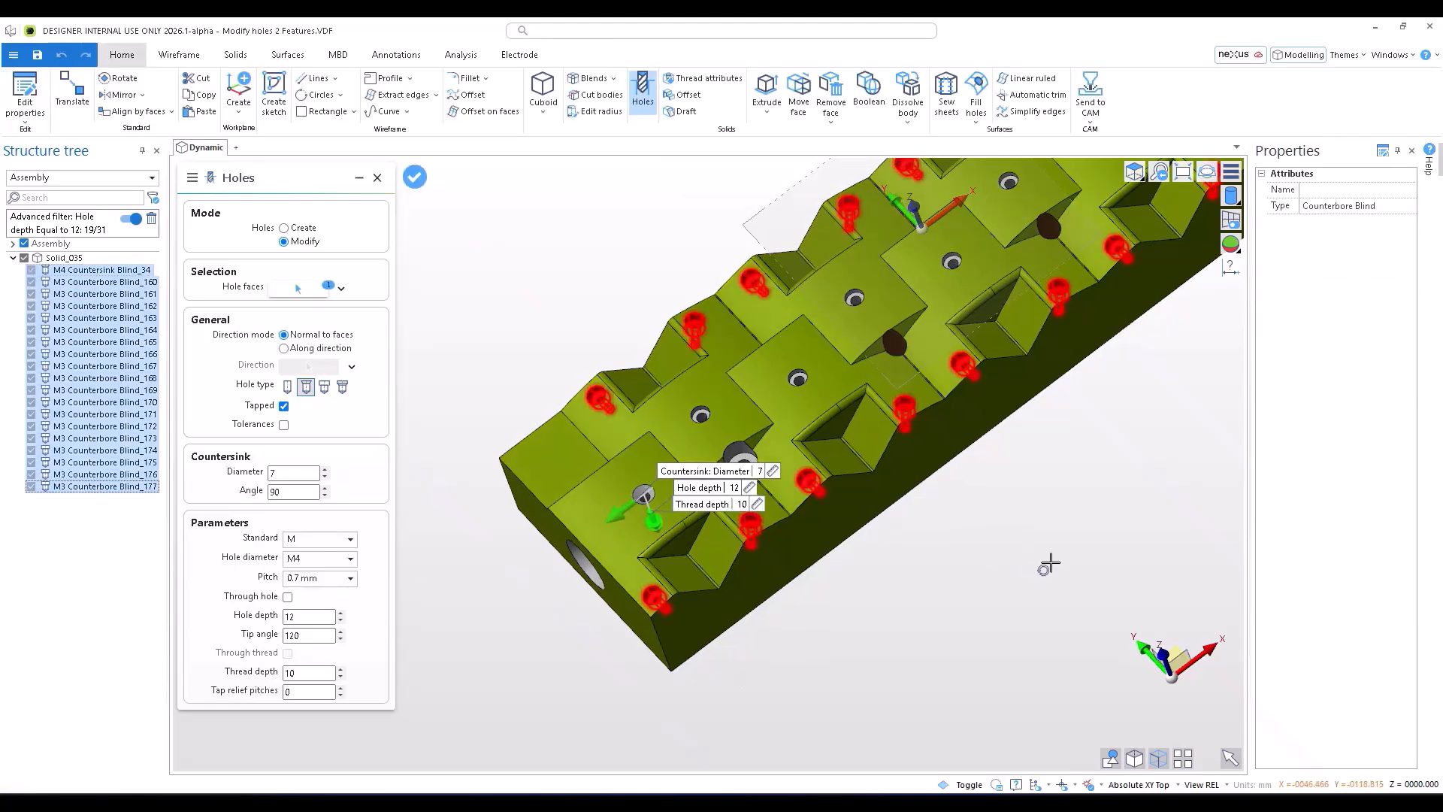
middle_click_drag(1049, 564, 804, 503)
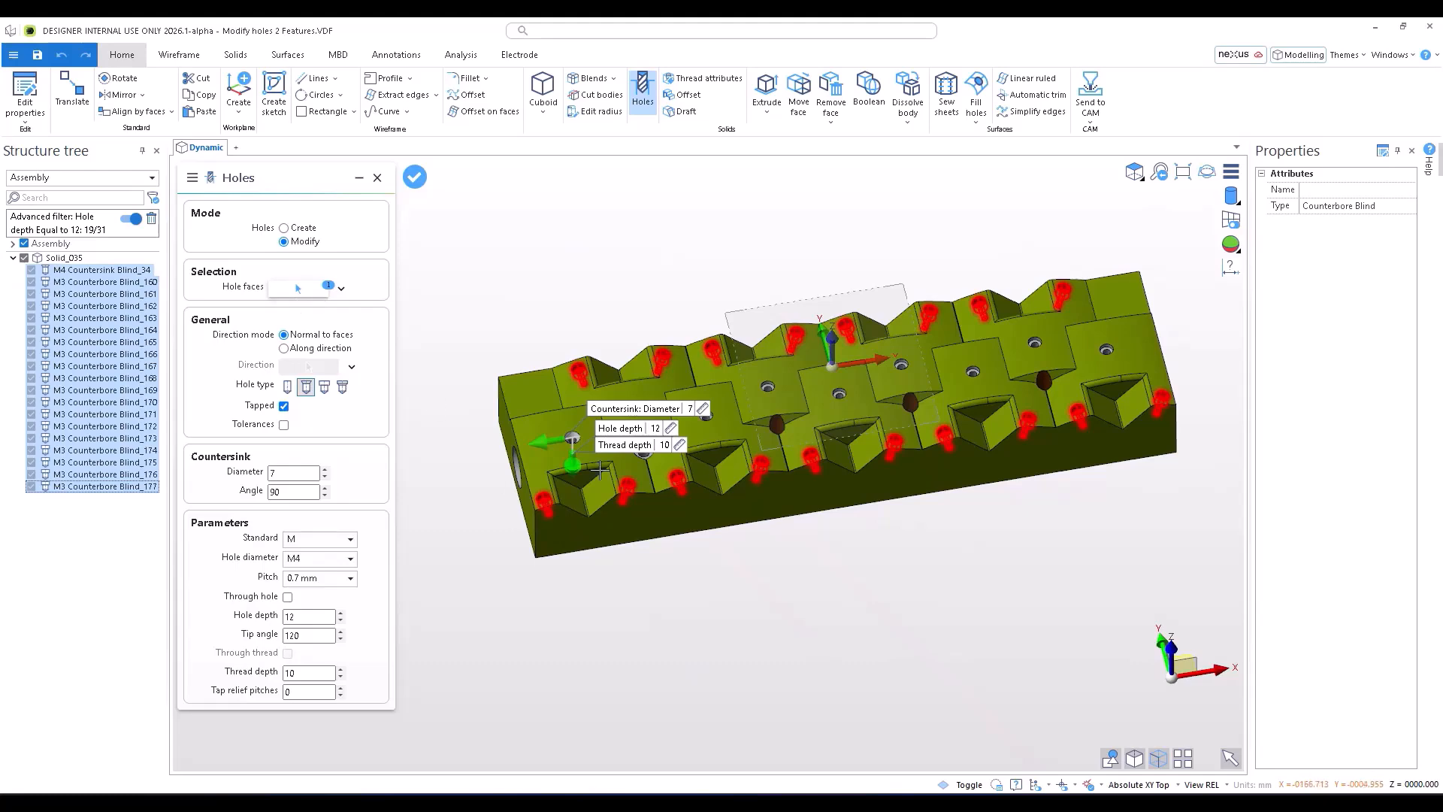
scroll(599, 470, "up", 8)
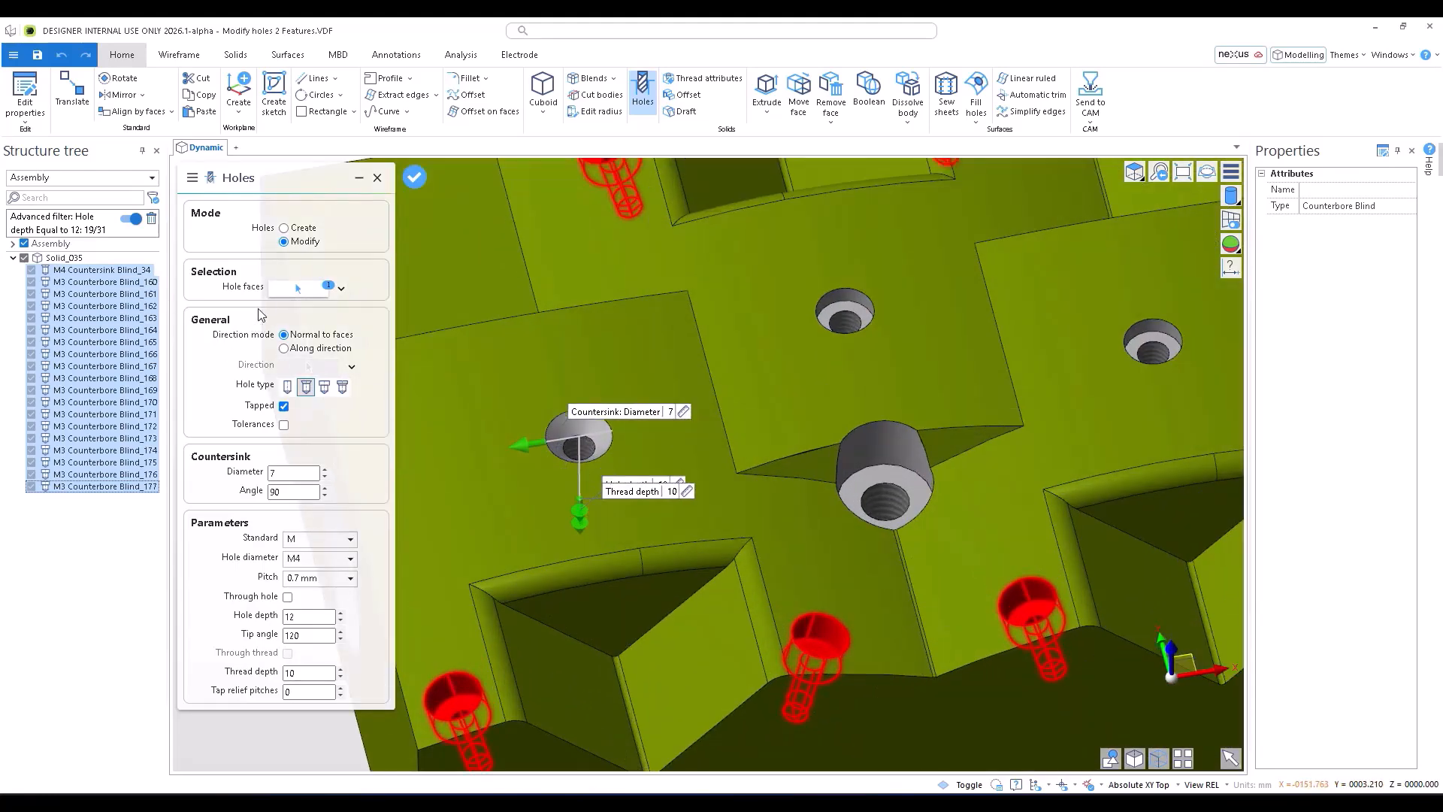
mouse_move(758, 417)
middle_mouse_down()
mouse_move(735, 374)
mouse_move(754, 397)
middle_mouse_up()
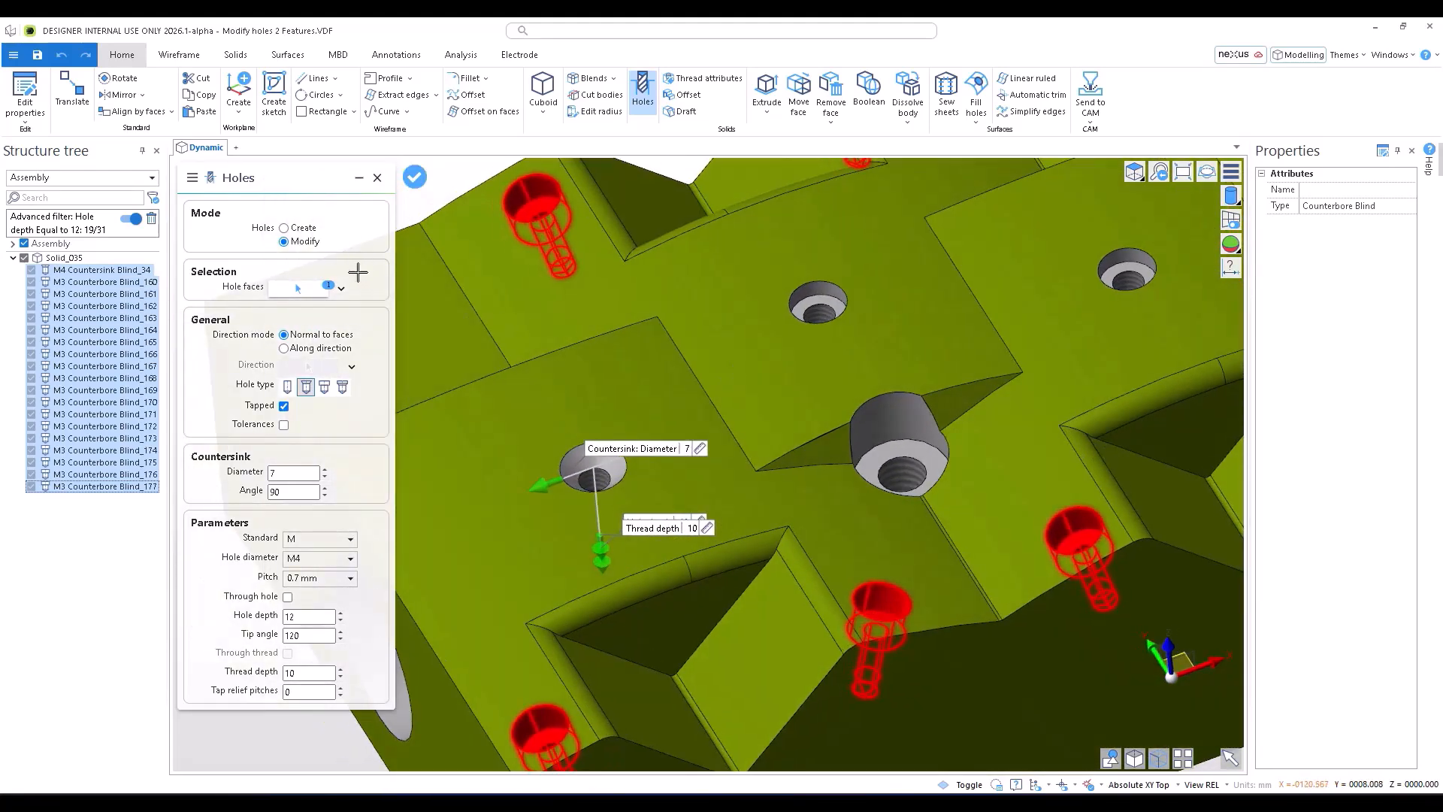
Step: Change the advanced filter's hole depth value to 20, highlight all the listed counterbored holes on the model, and leave the Holes command
left_click(153, 197)
left_click(76, 322)
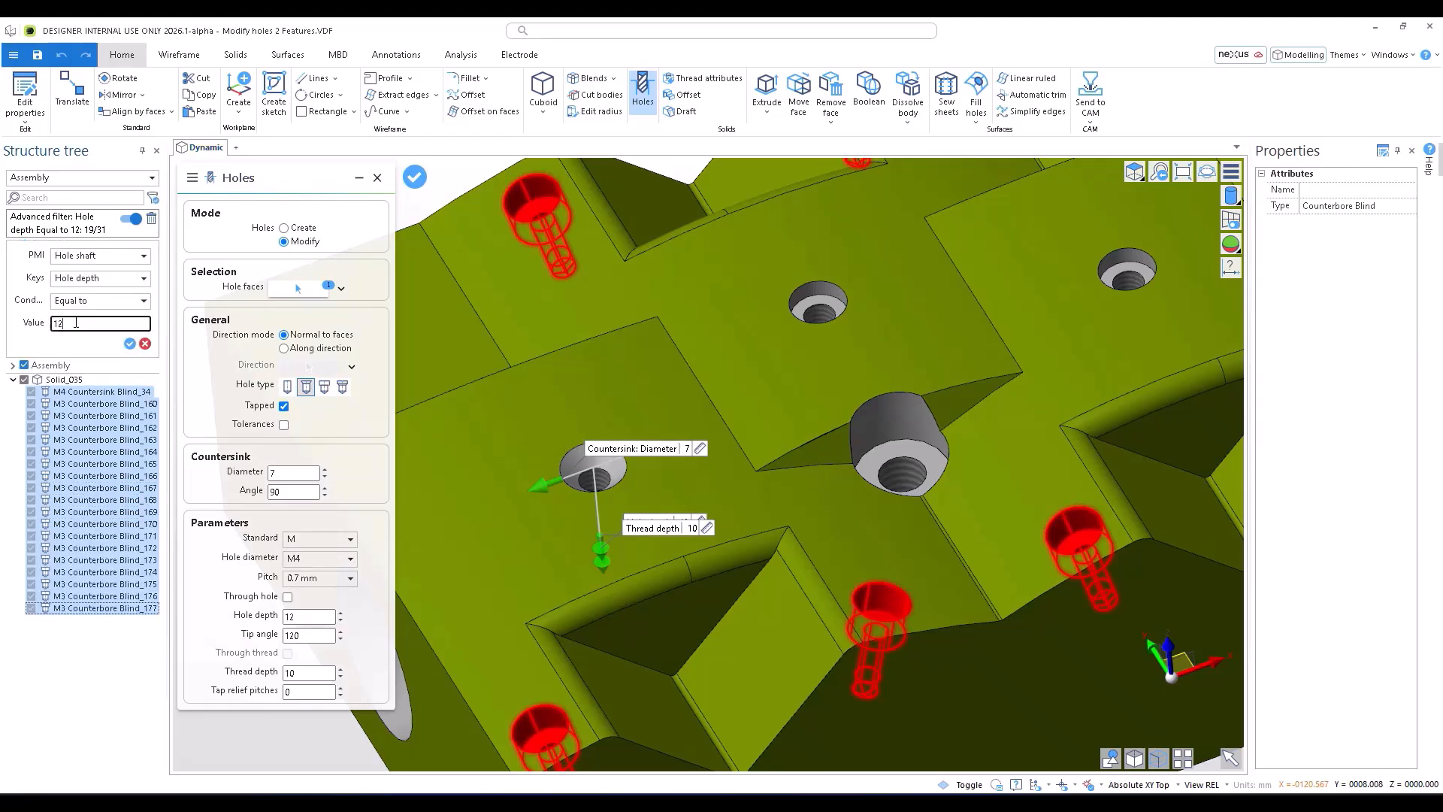
left_click(130, 344)
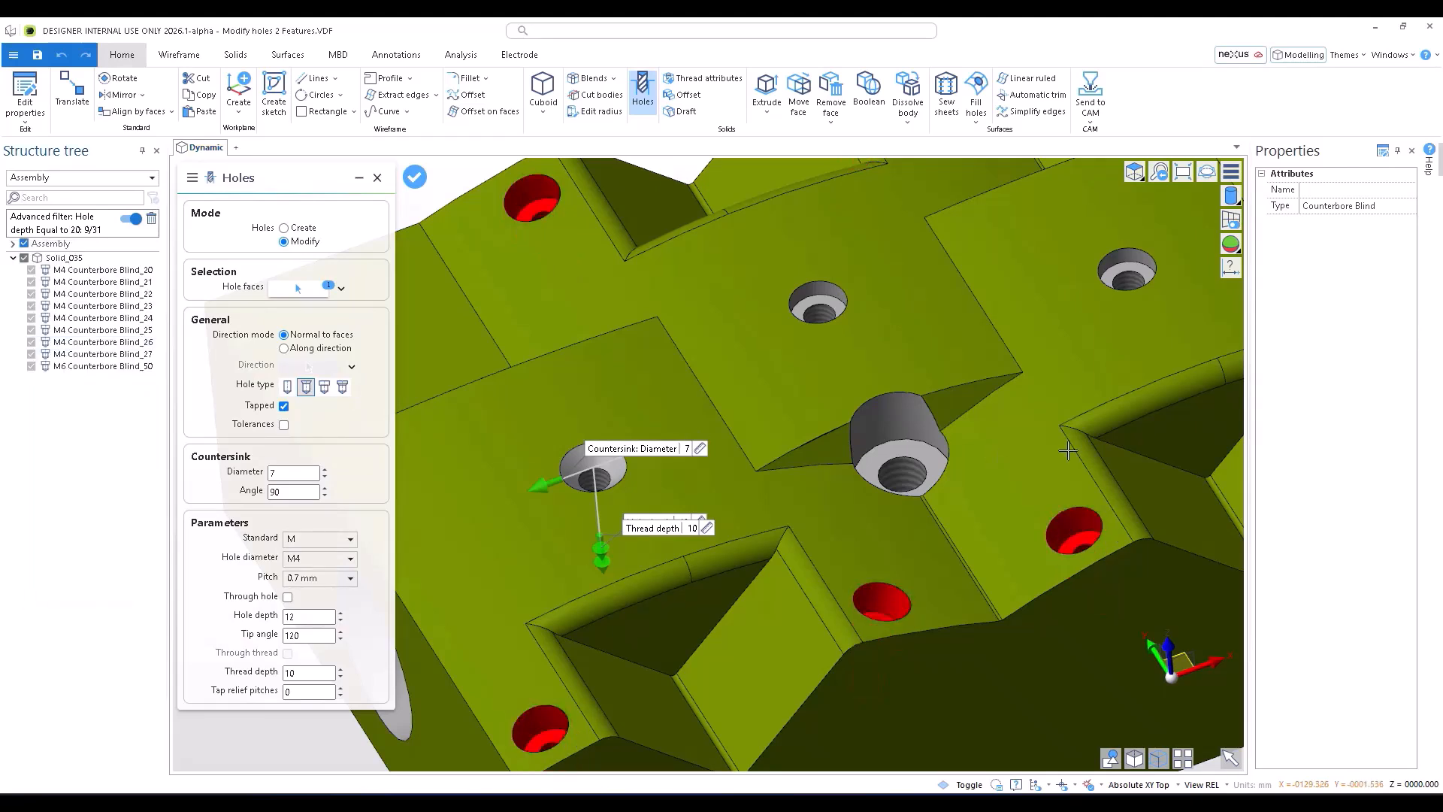
left_click(78, 272)
left_click(76, 366, "shift")
scroll(795, 410, "down", 4)
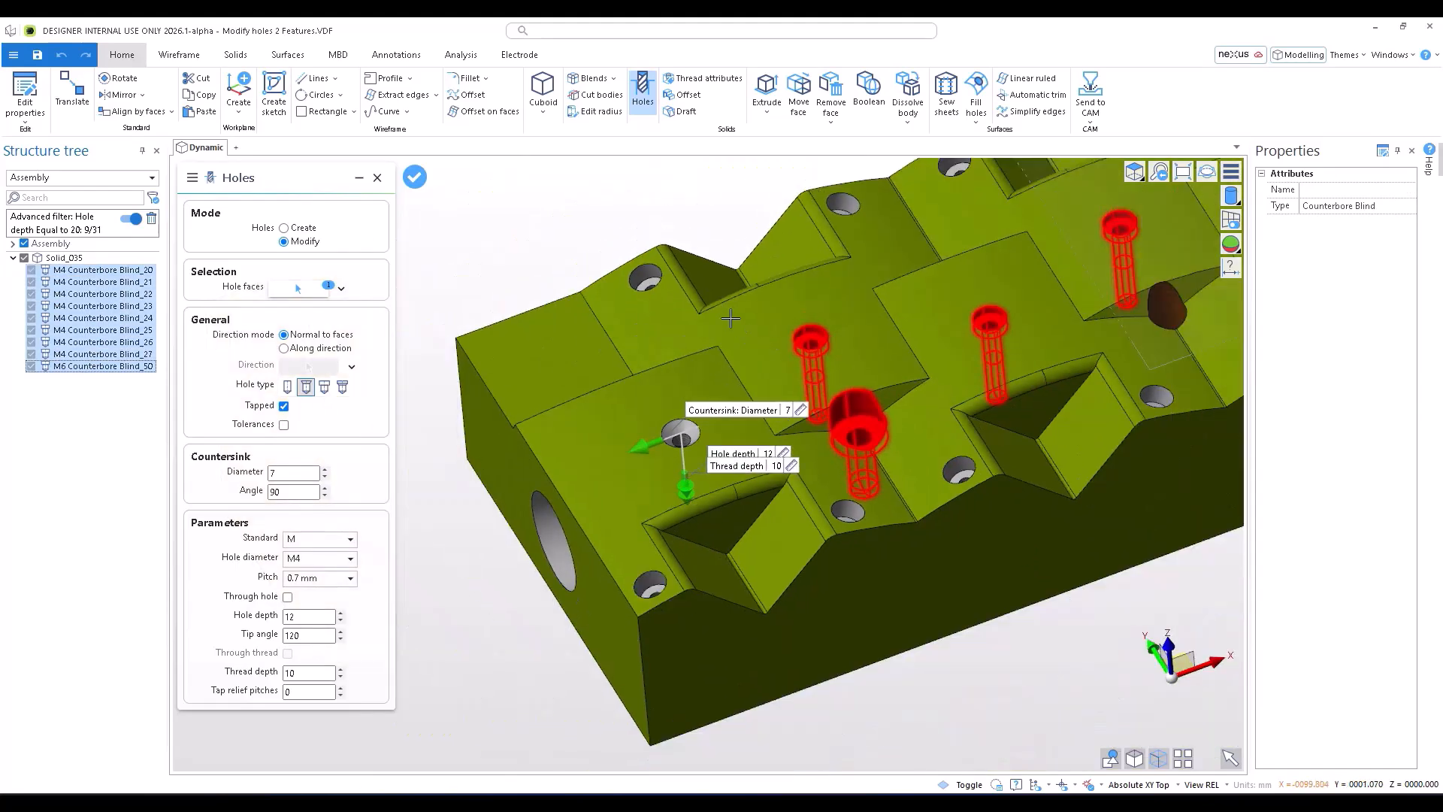
middle_click_drag(611, 295, 694, 331)
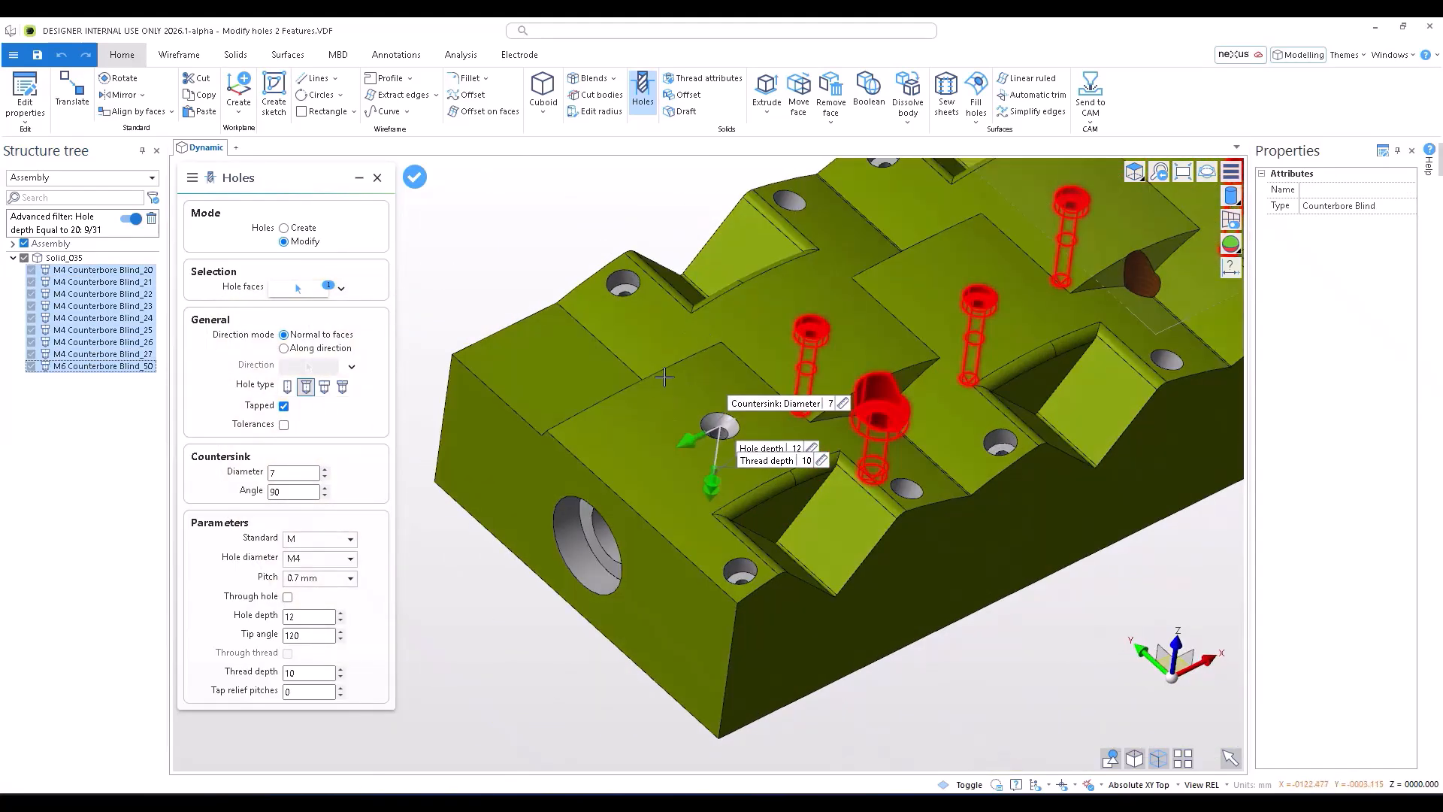
key("Escape")
left_click(414, 274)
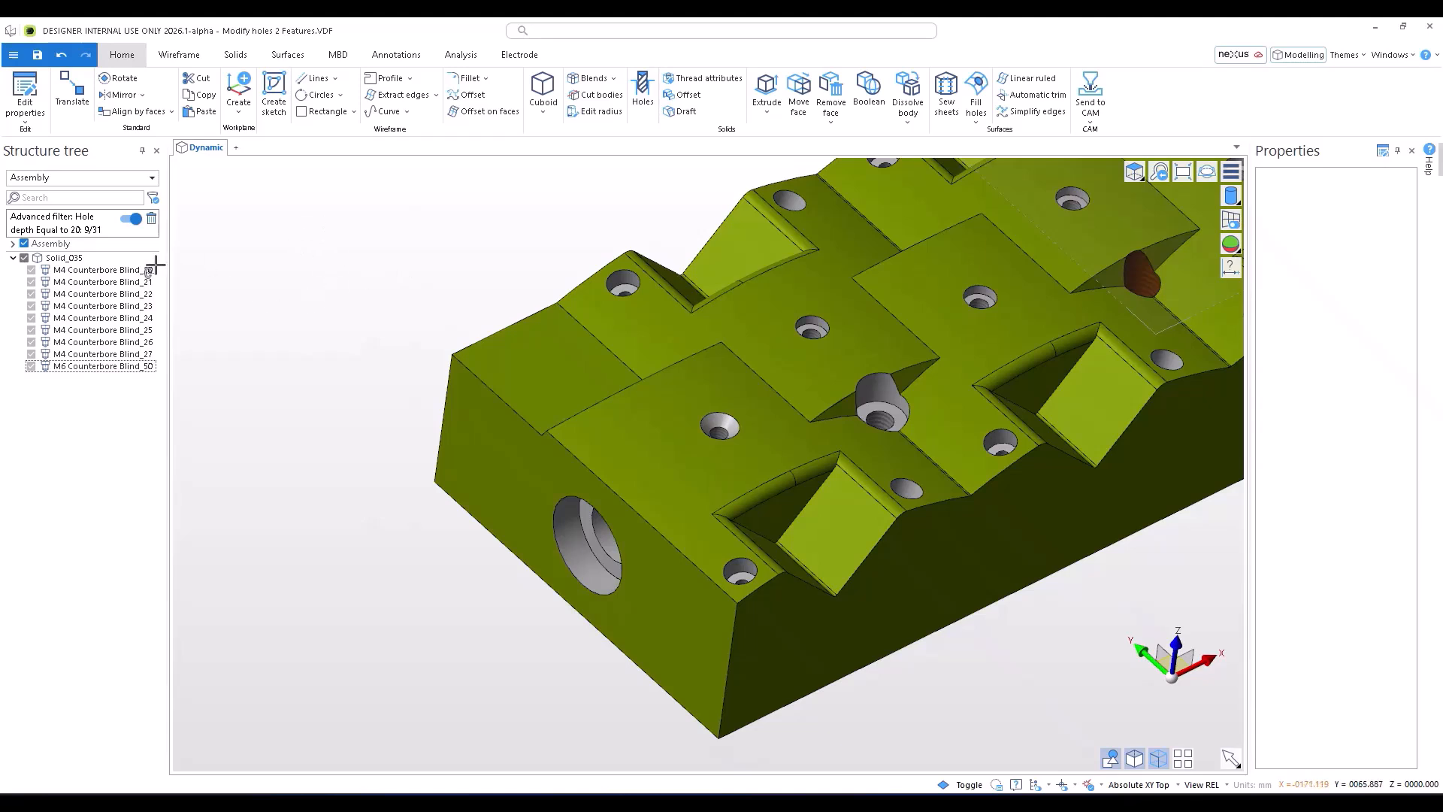
left_click(83, 270)
left_click(99, 366, "shift")
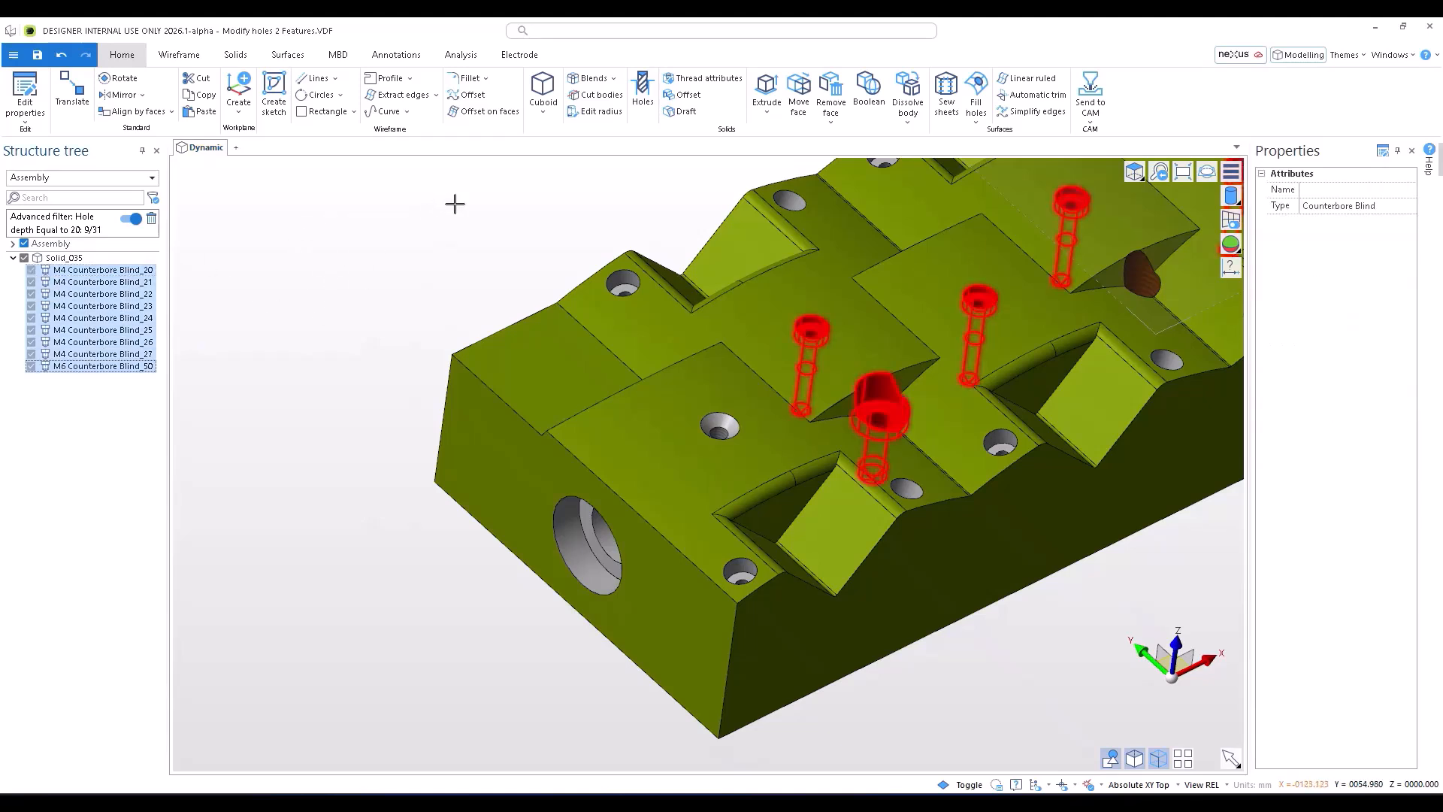
left_click(455, 203)
Step: Restart the Holes command and load all the filtered M4 and M6 counterbored holes for modification
left_click(642, 94)
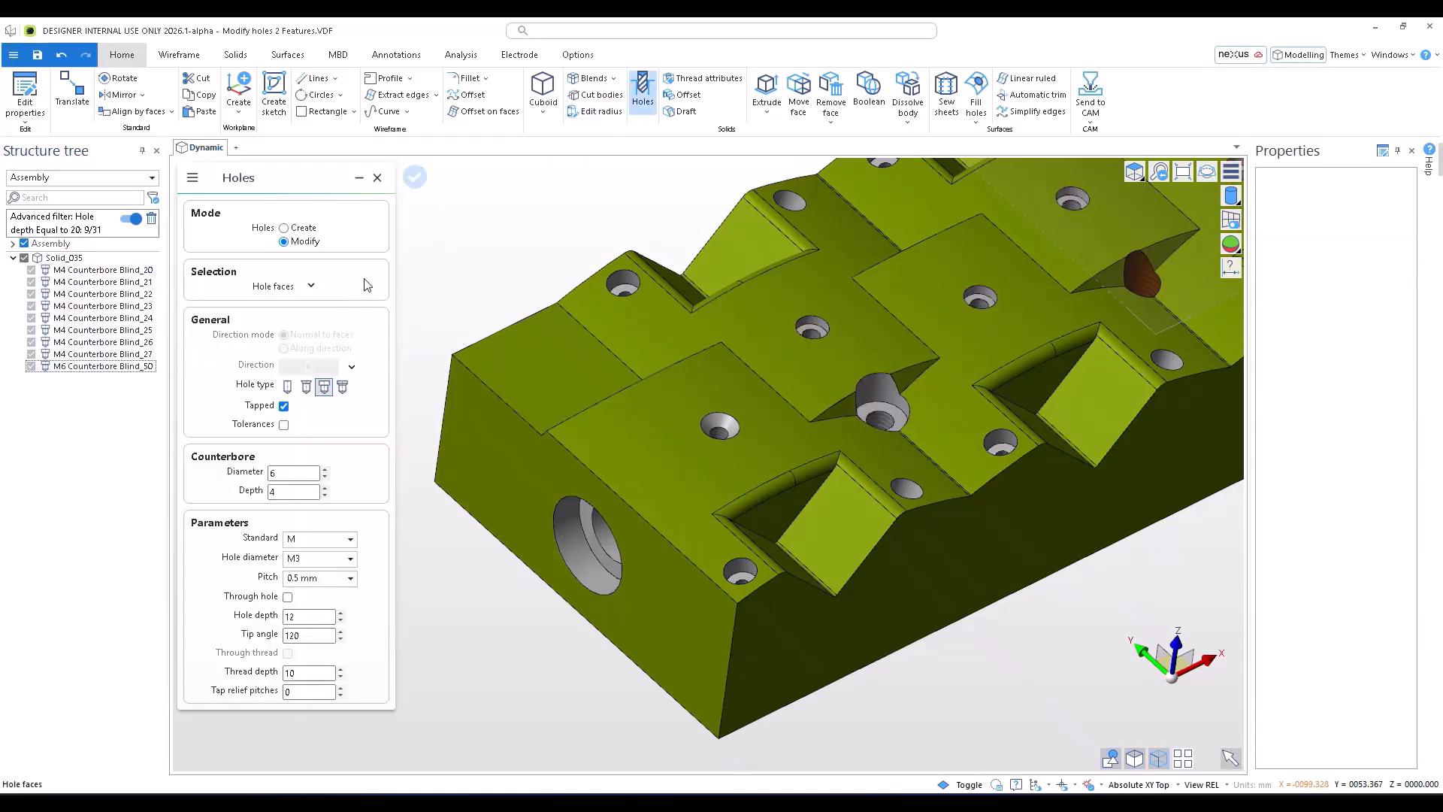
left_click(90, 270)
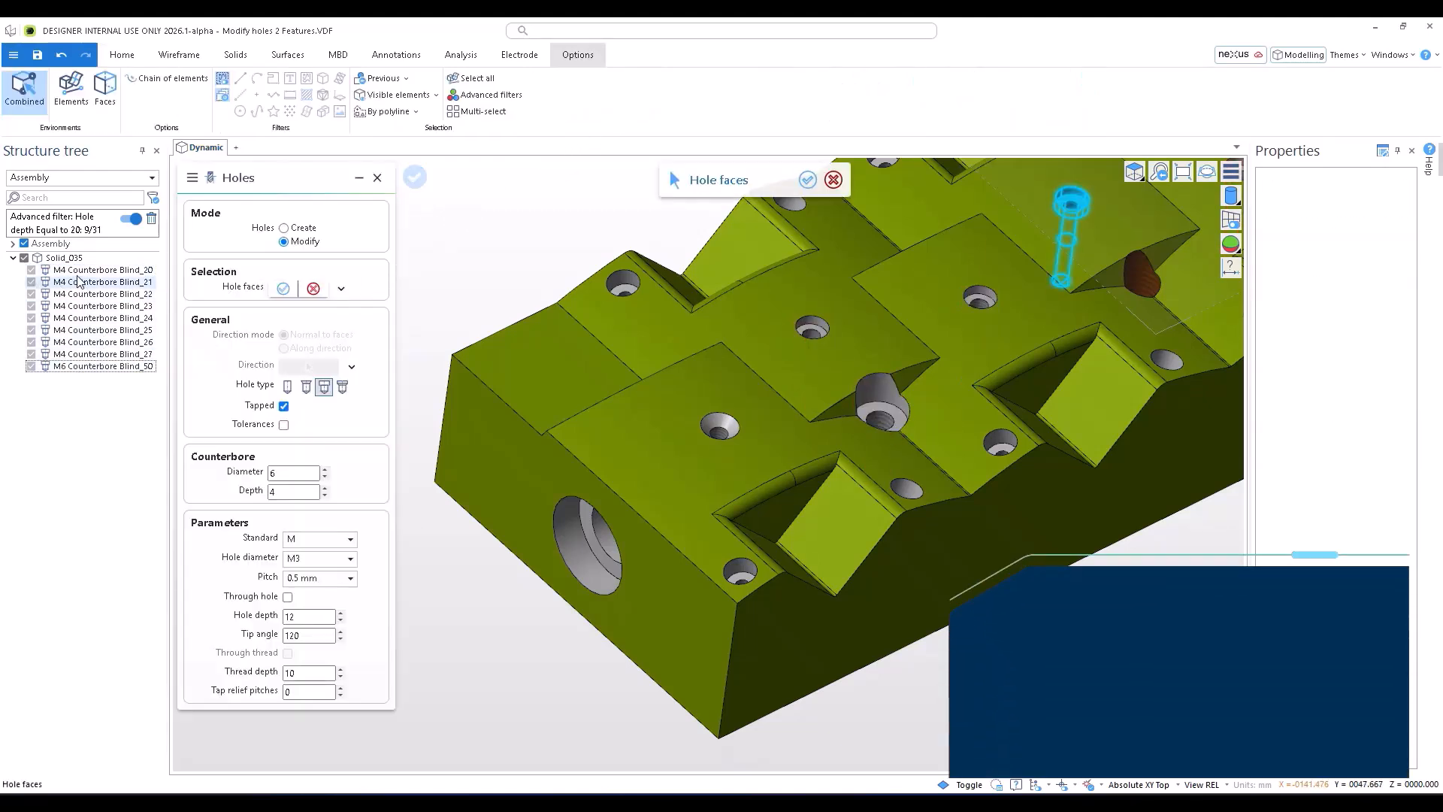
left_click(100, 366, "shift")
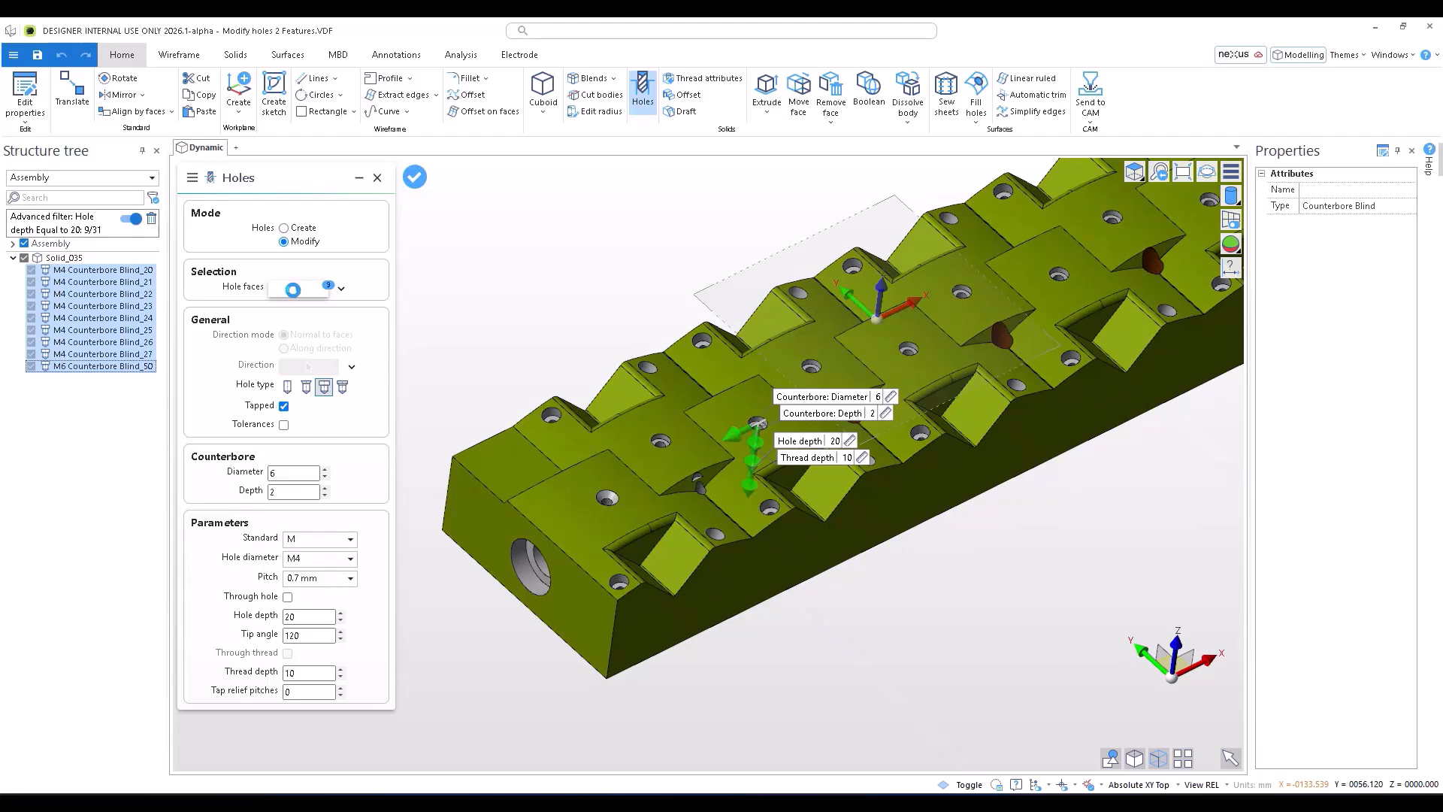
Step: Reopen the hole face selection and narrow the depth-filtered structure tree list with the search m4
left_click(294, 290)
scroll(878, 409, "down", 3)
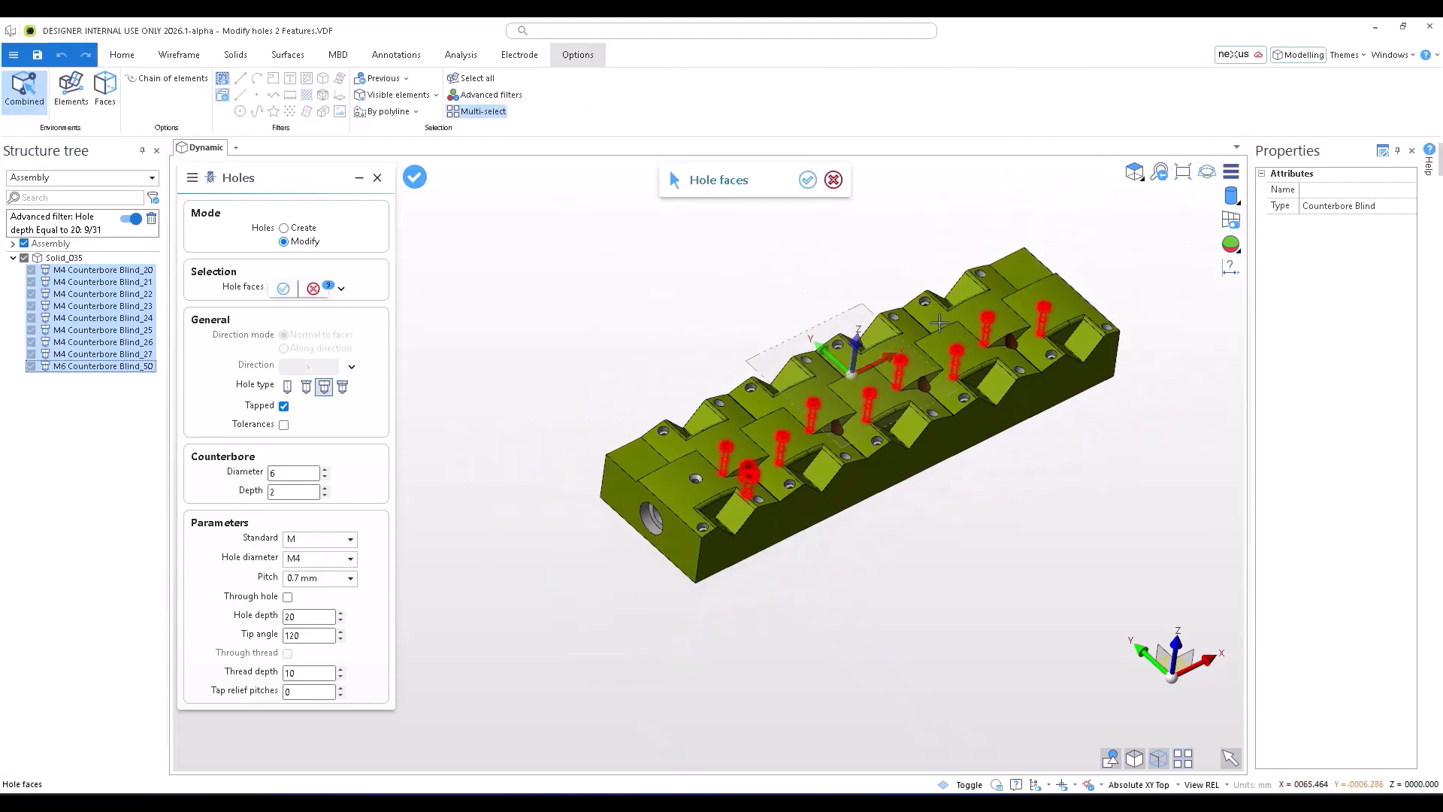
scroll(877, 409, "up", 4)
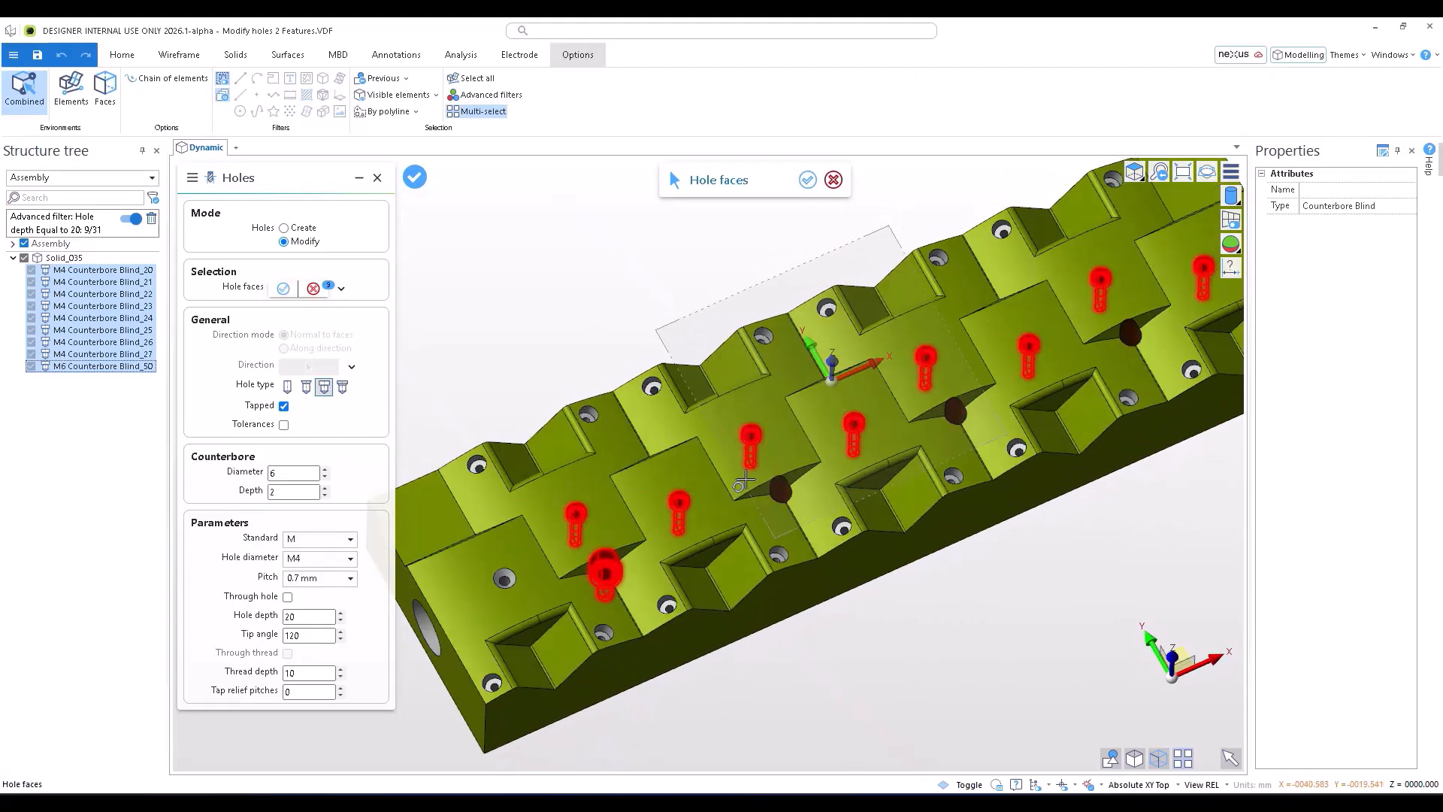
scroll(773, 389, "up", 2)
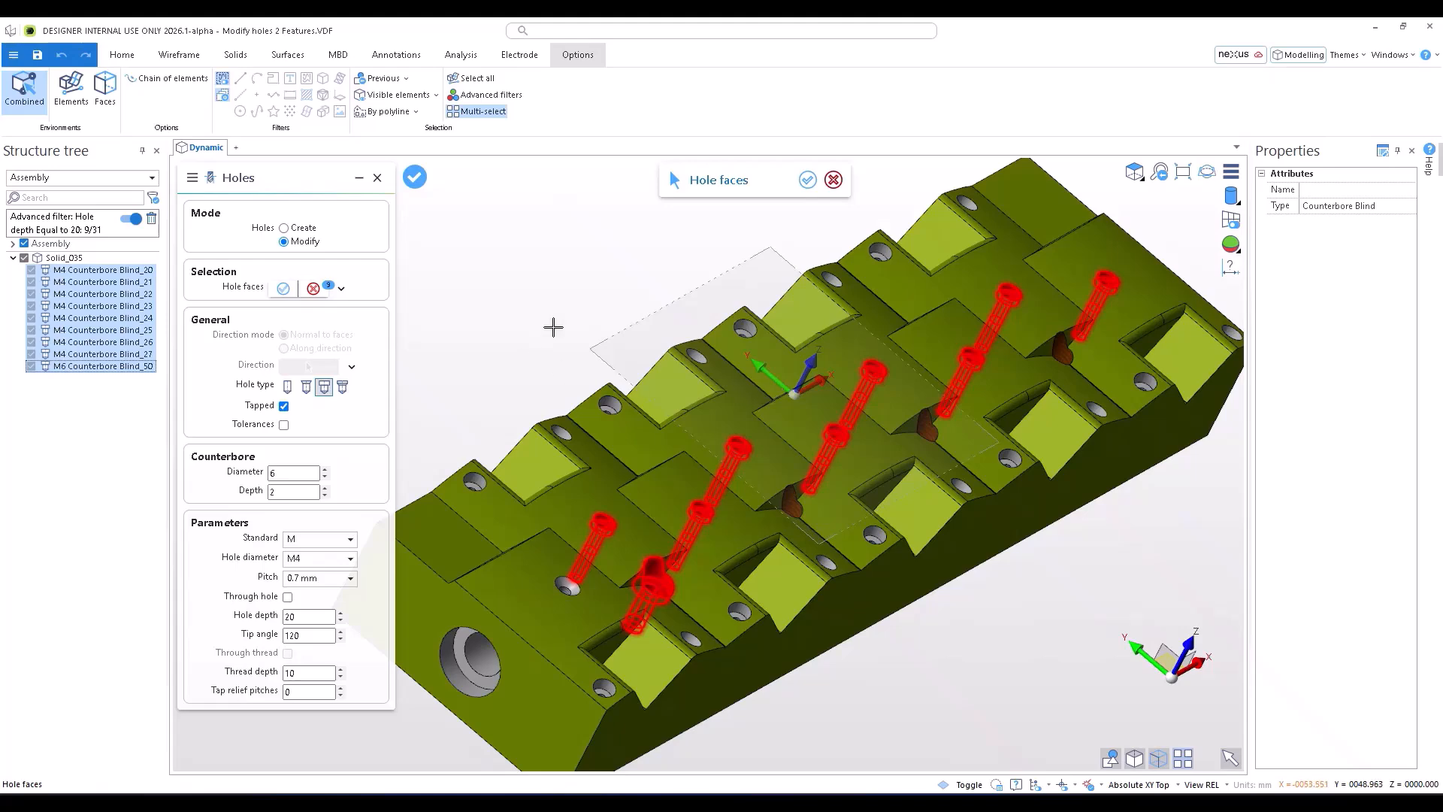
middle_click_drag(534, 328, 399, 334)
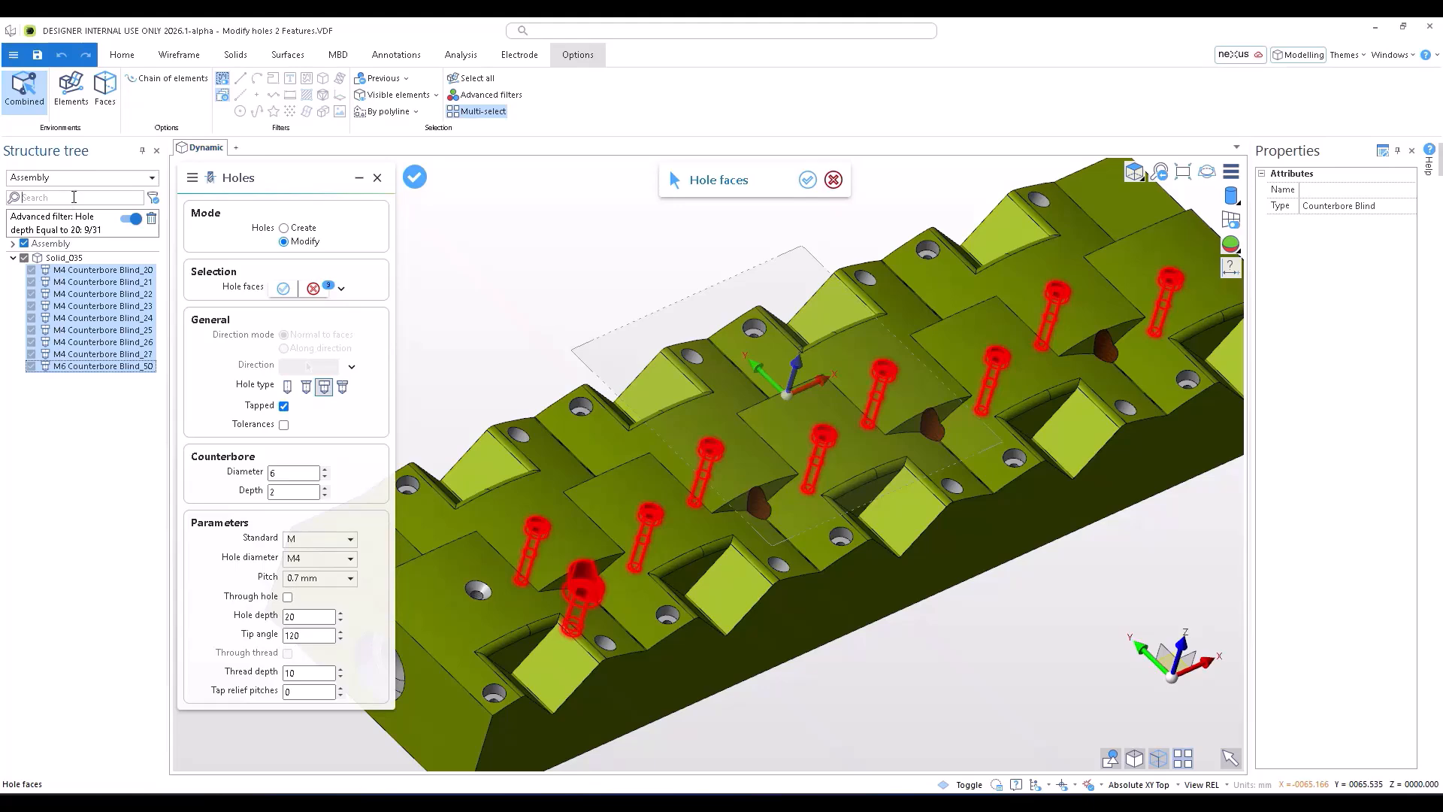
type("m")
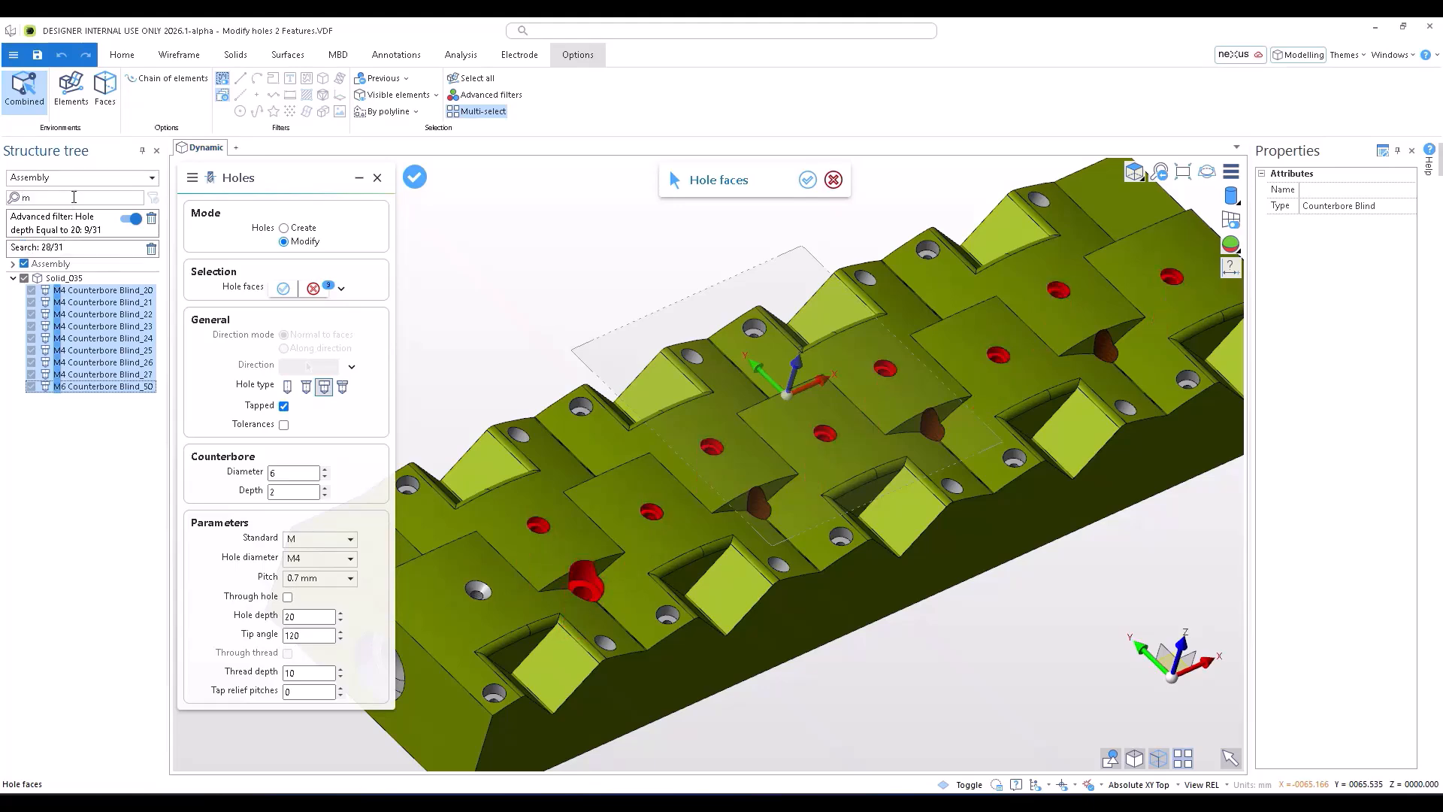
type("4")
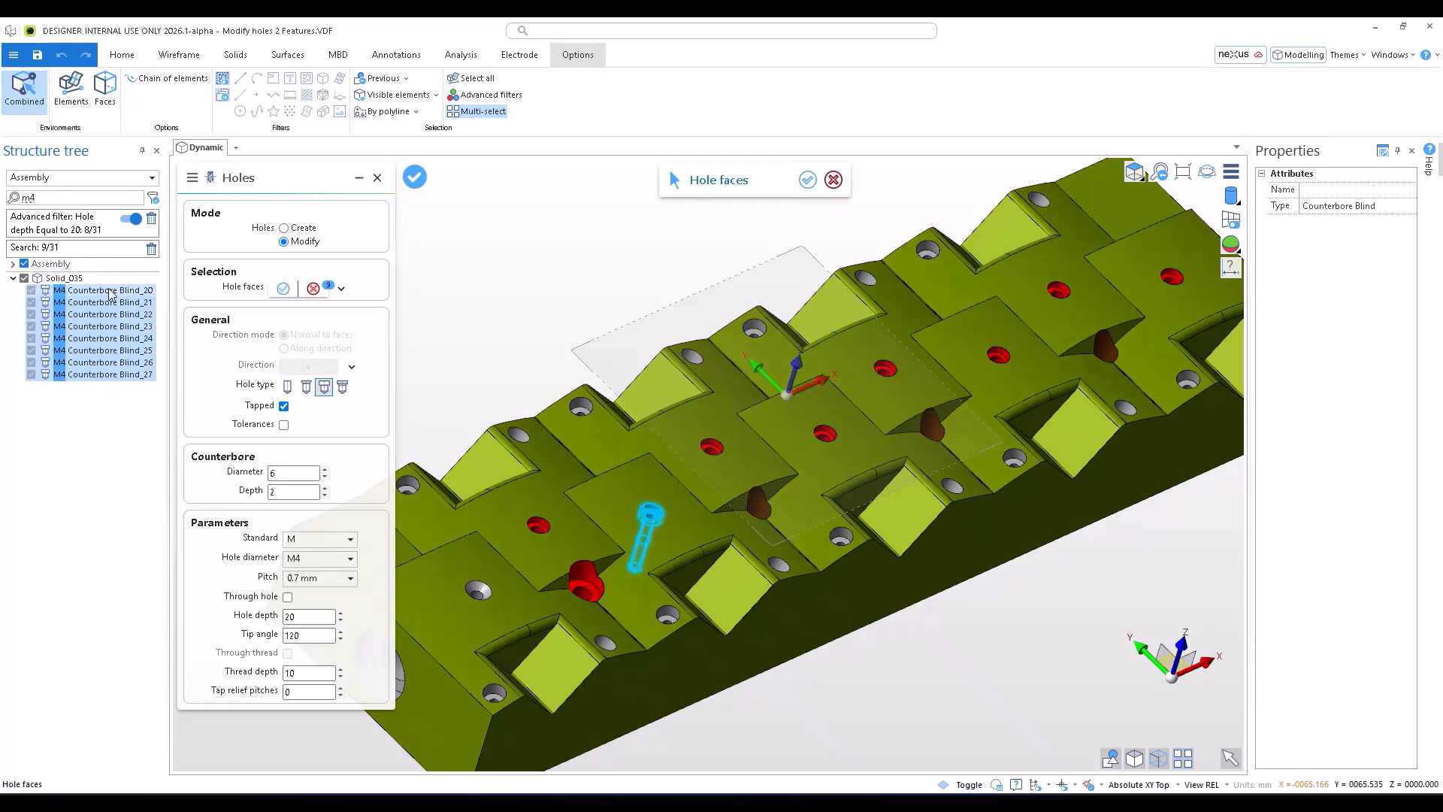
Step: Reset the loaded hole faces and load all the listed M4 counterbored holes for modification instead
left_click(341, 290)
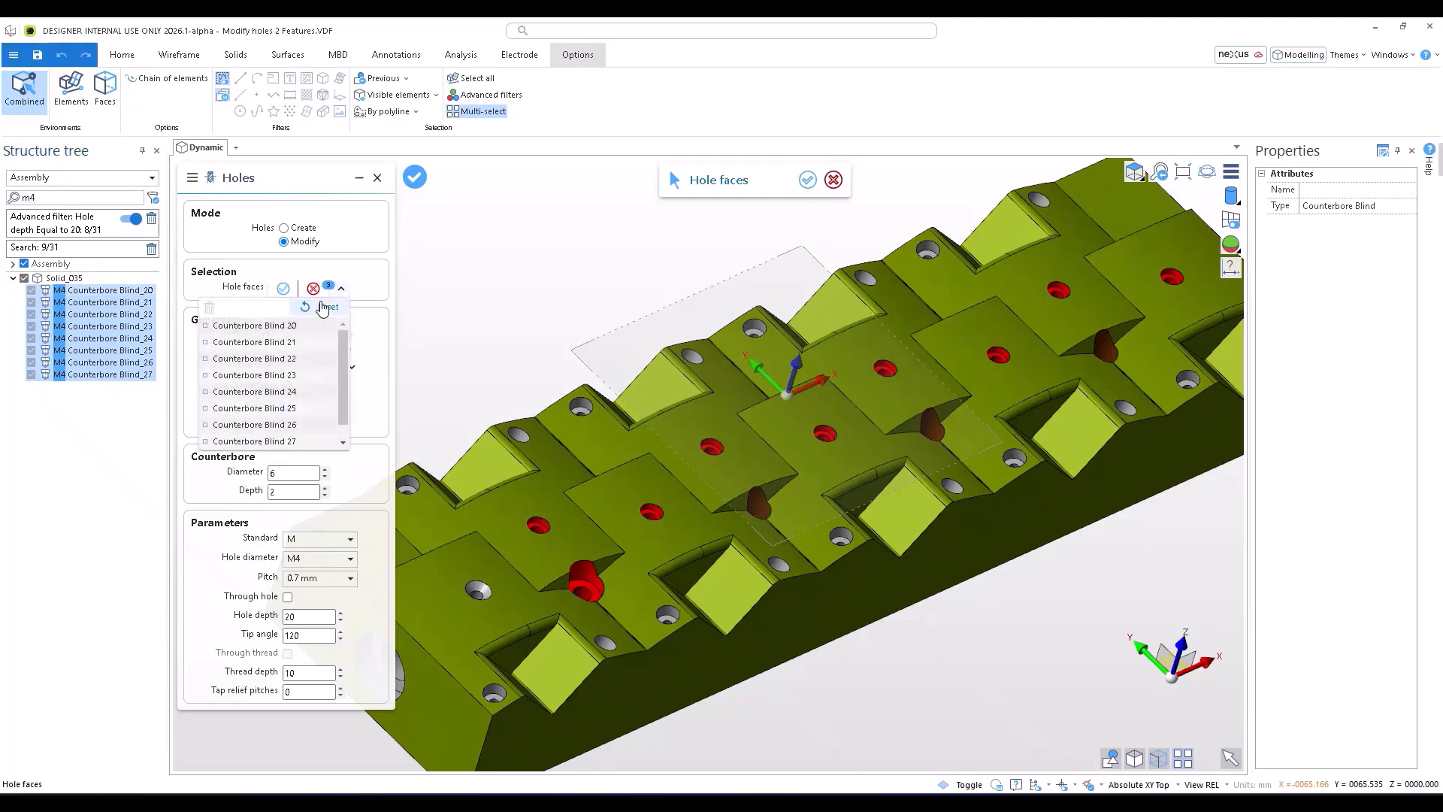
left_click(323, 306)
left_click(102, 296)
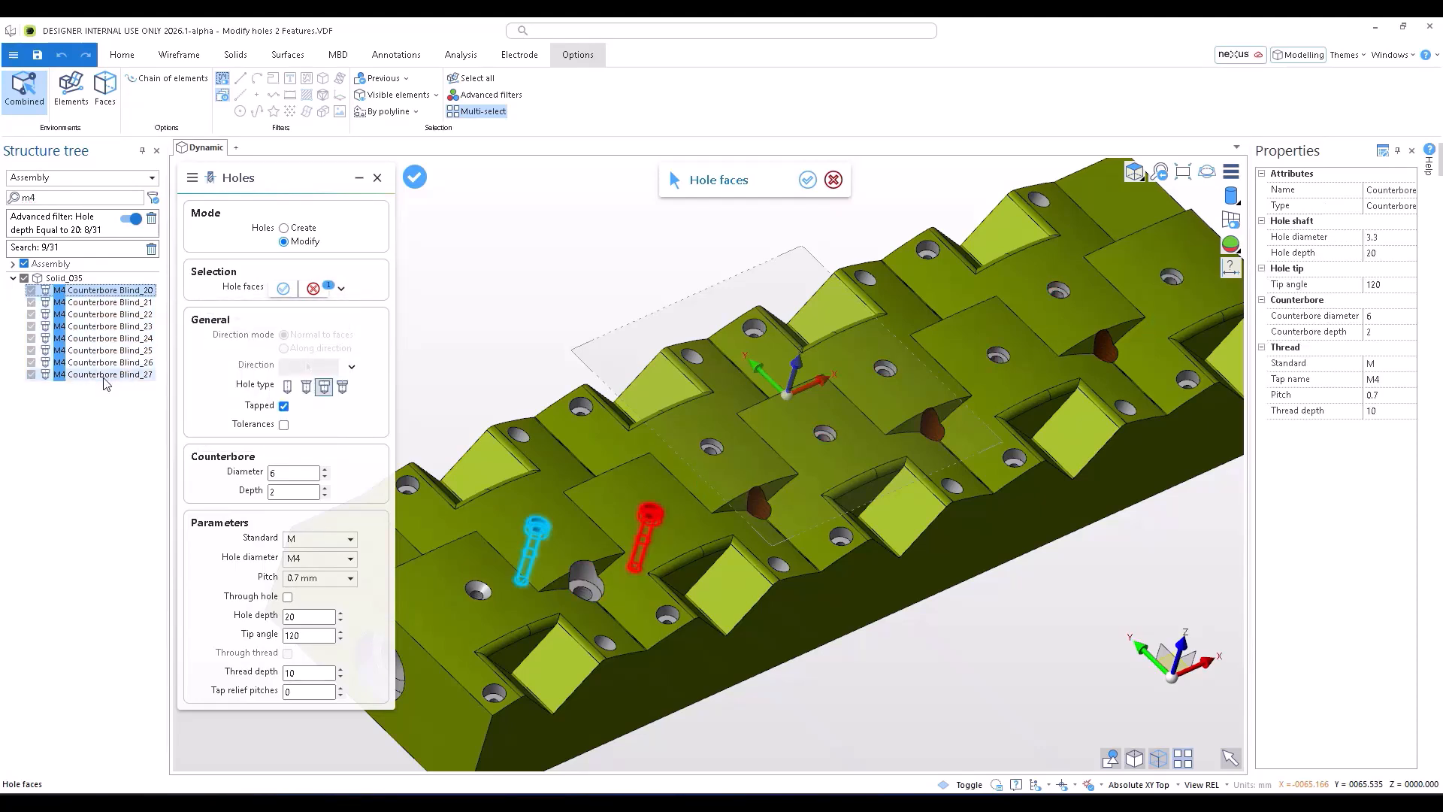
left_click(105, 373, "shift")
scroll(741, 490, "down", 2)
mouse_move(665, 461)
middle_mouse_down()
mouse_move(594, 436)
mouse_move(654, 454)
middle_mouse_up()
left_click(305, 386)
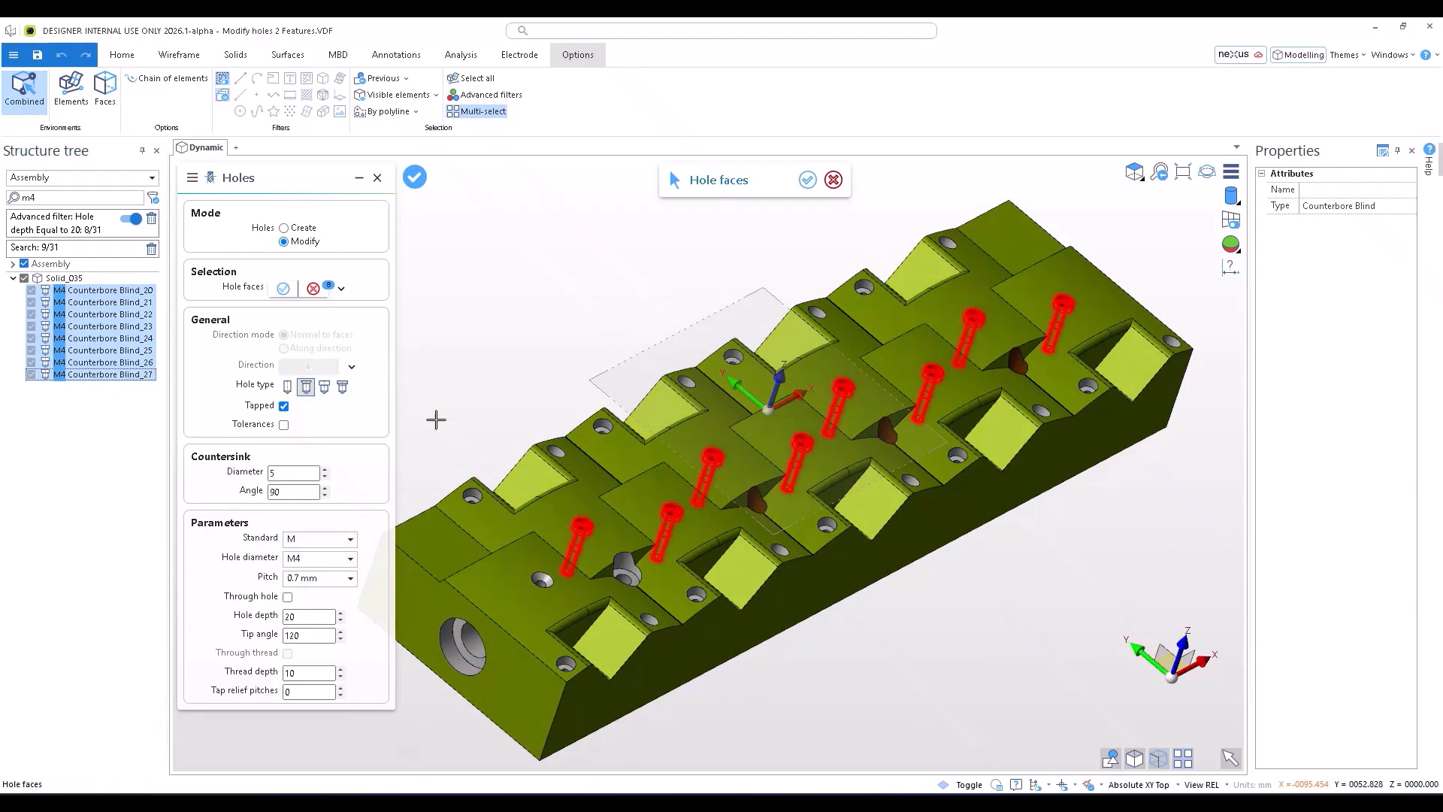
right_click(481, 330)
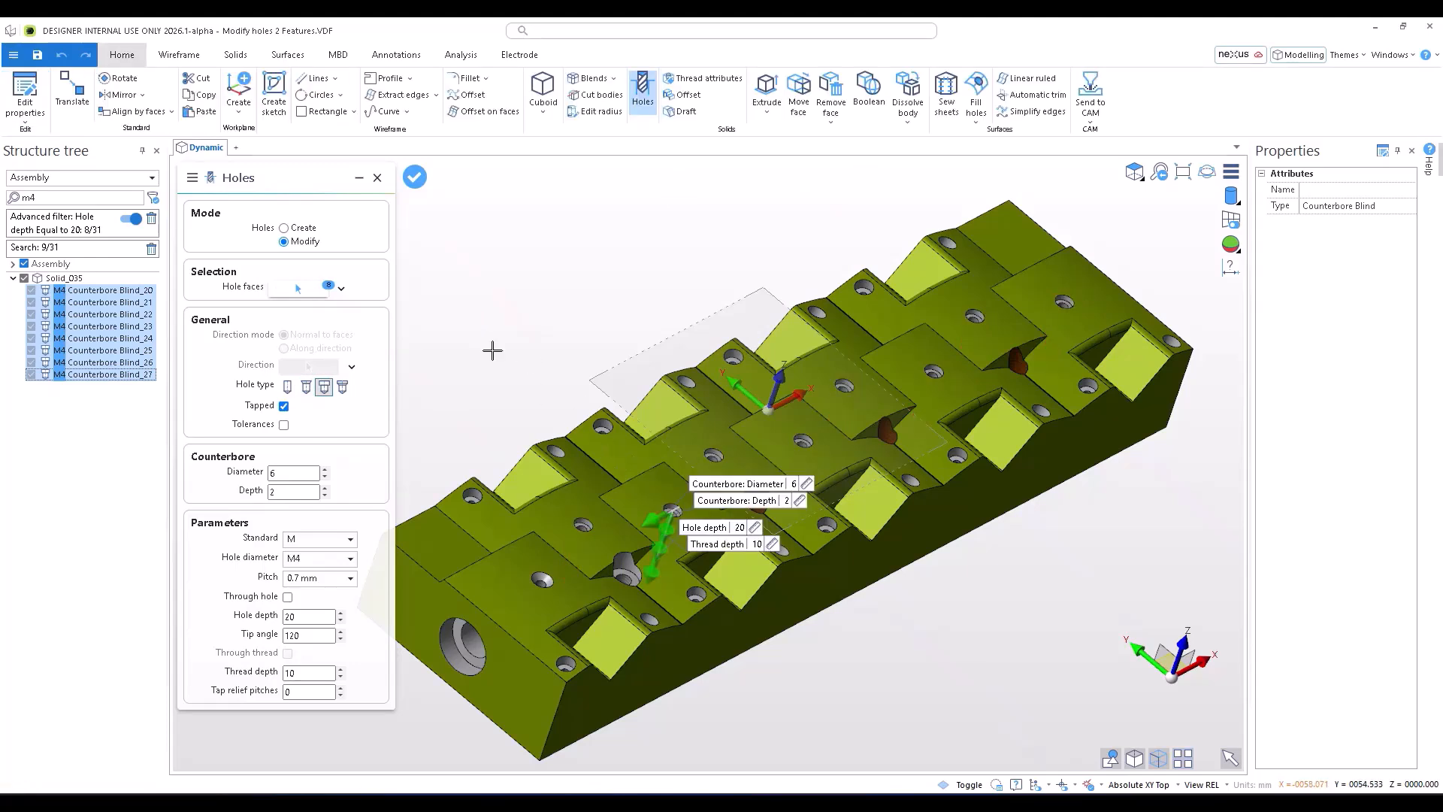
Step: Change the loaded M4 holes to countersunk with countersink diameter 6, apply the modification, and leave the Holes command
left_click(306, 386)
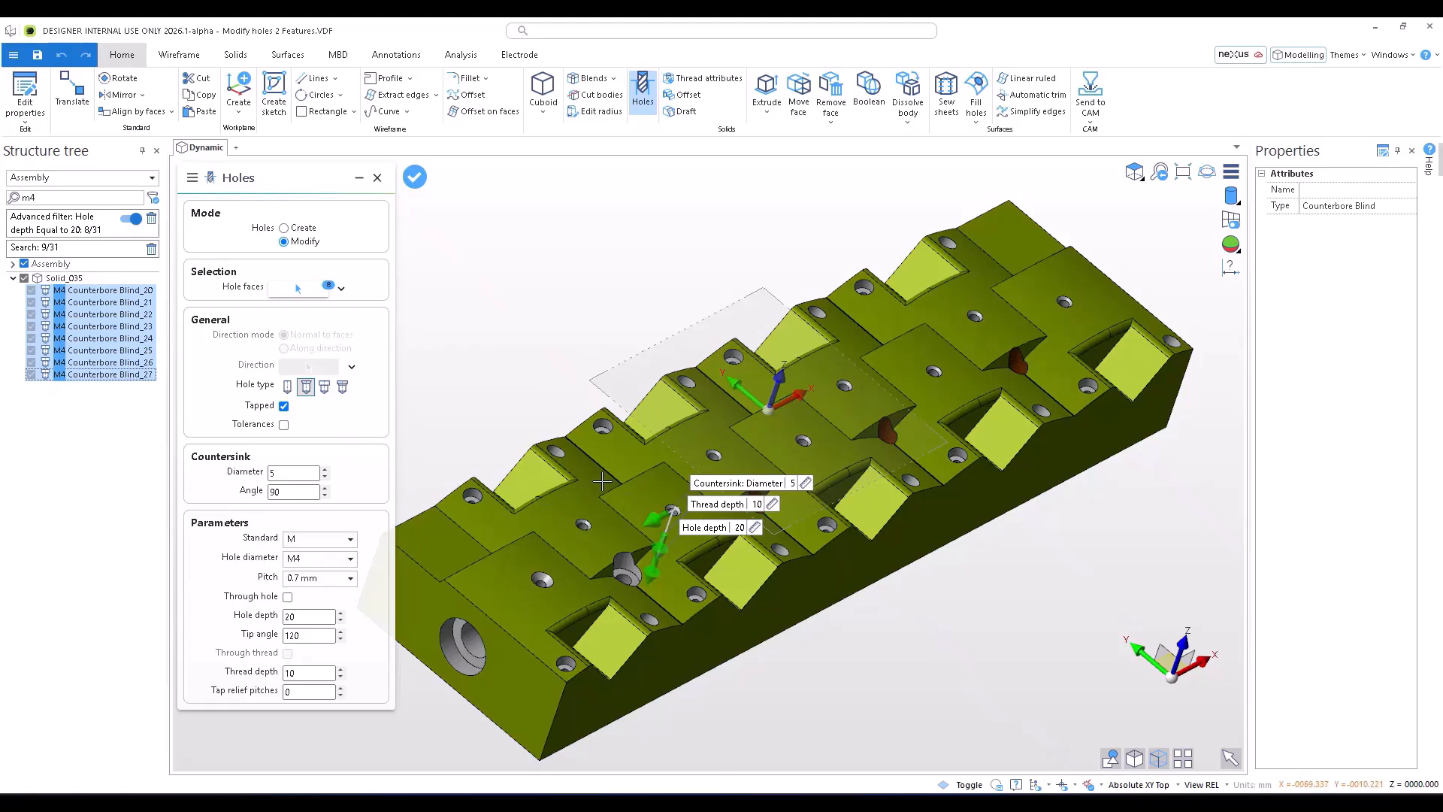
scroll(602, 482, "up", 3)
scroll(702, 593, "up", 4)
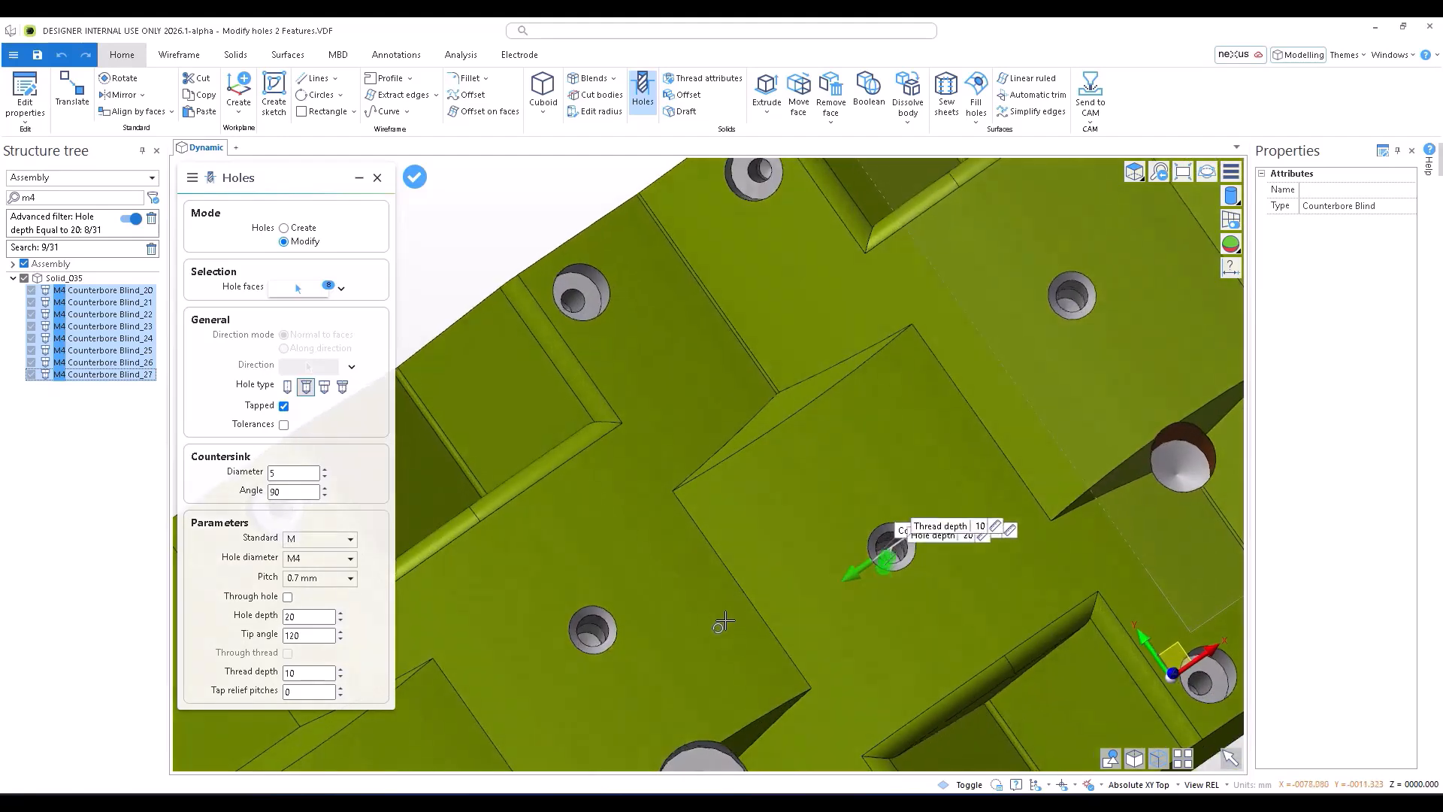
scroll(724, 623, "up", 6)
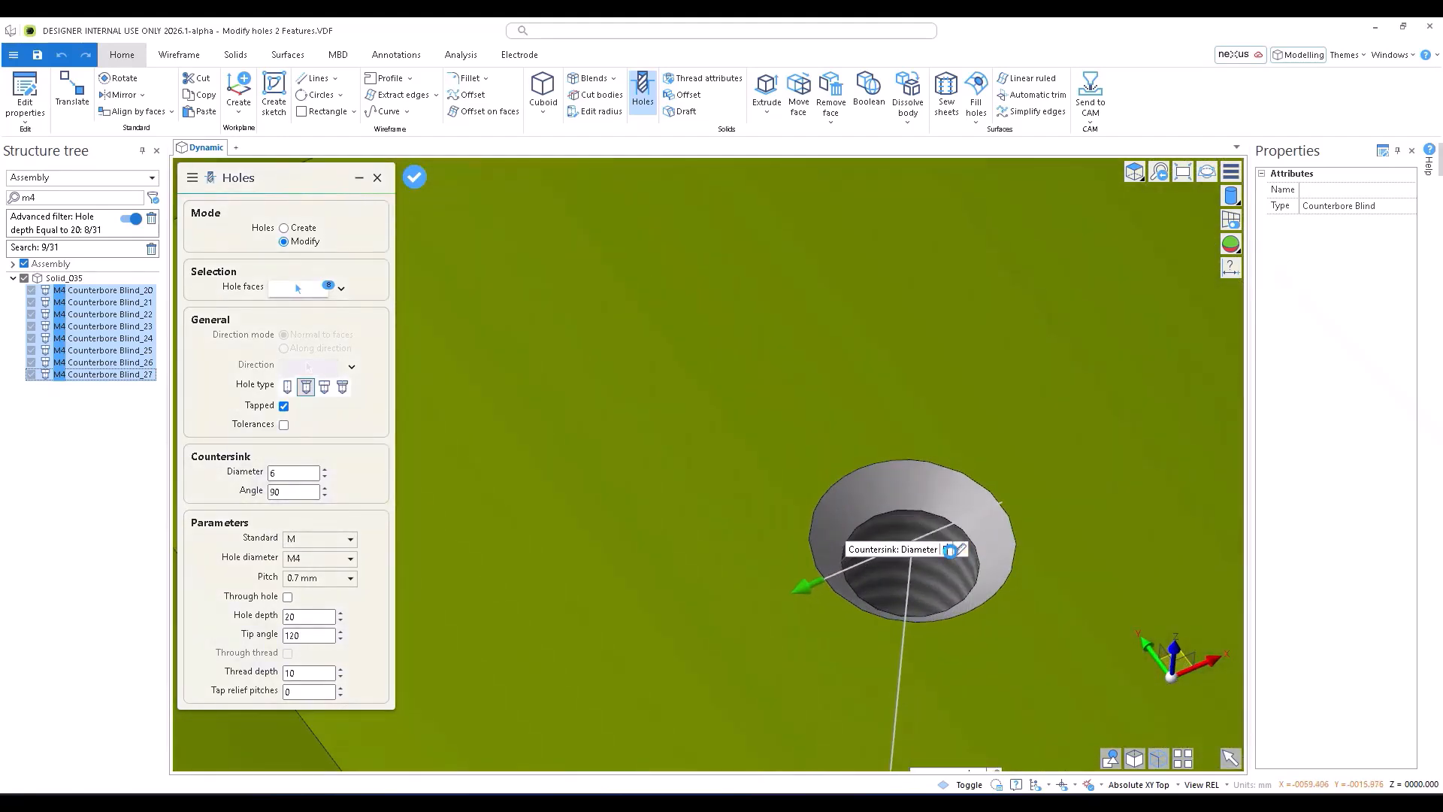
left_click_drag(973, 563, 988, 537)
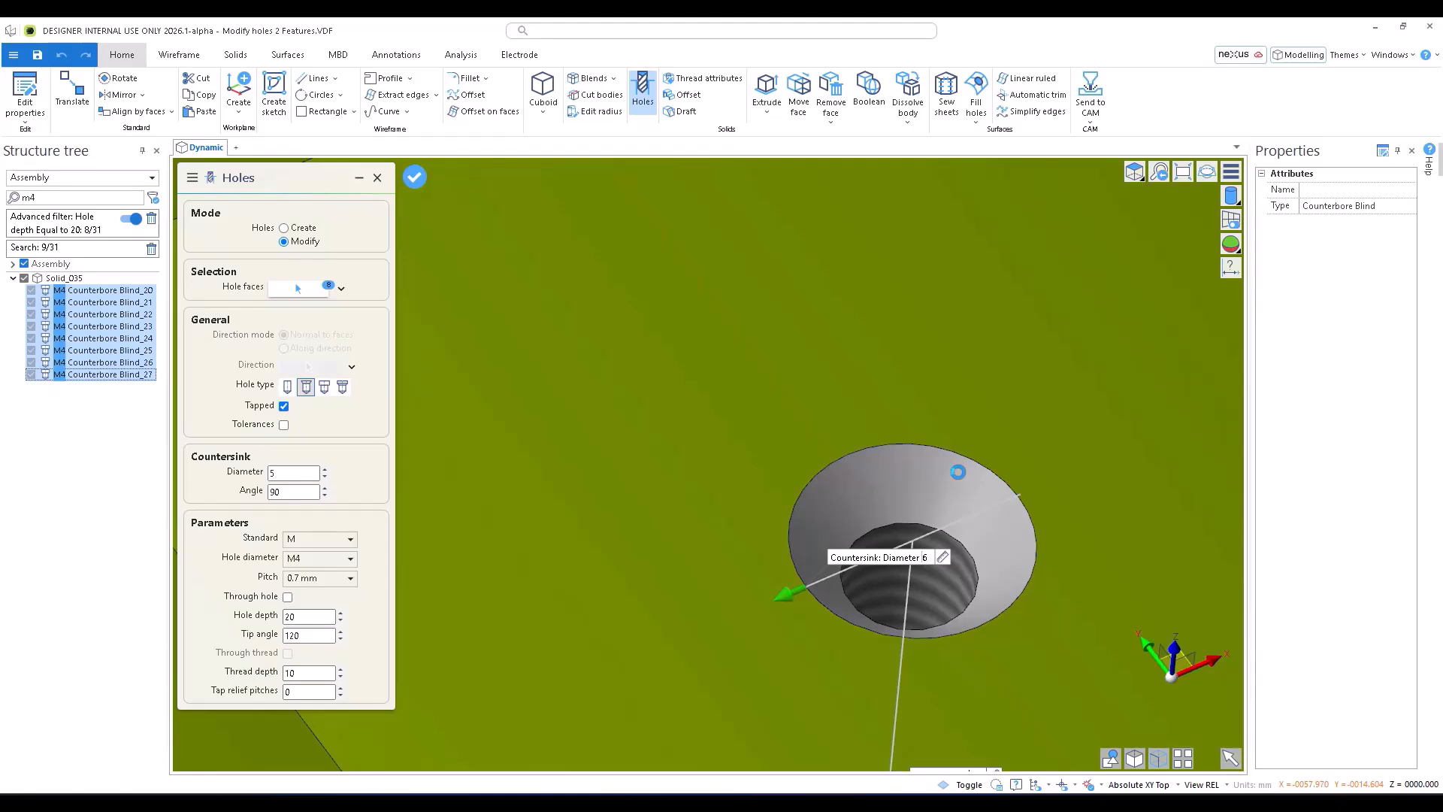
left_click_drag(957, 471, 977, 477)
scroll(1008, 460, "down", 8)
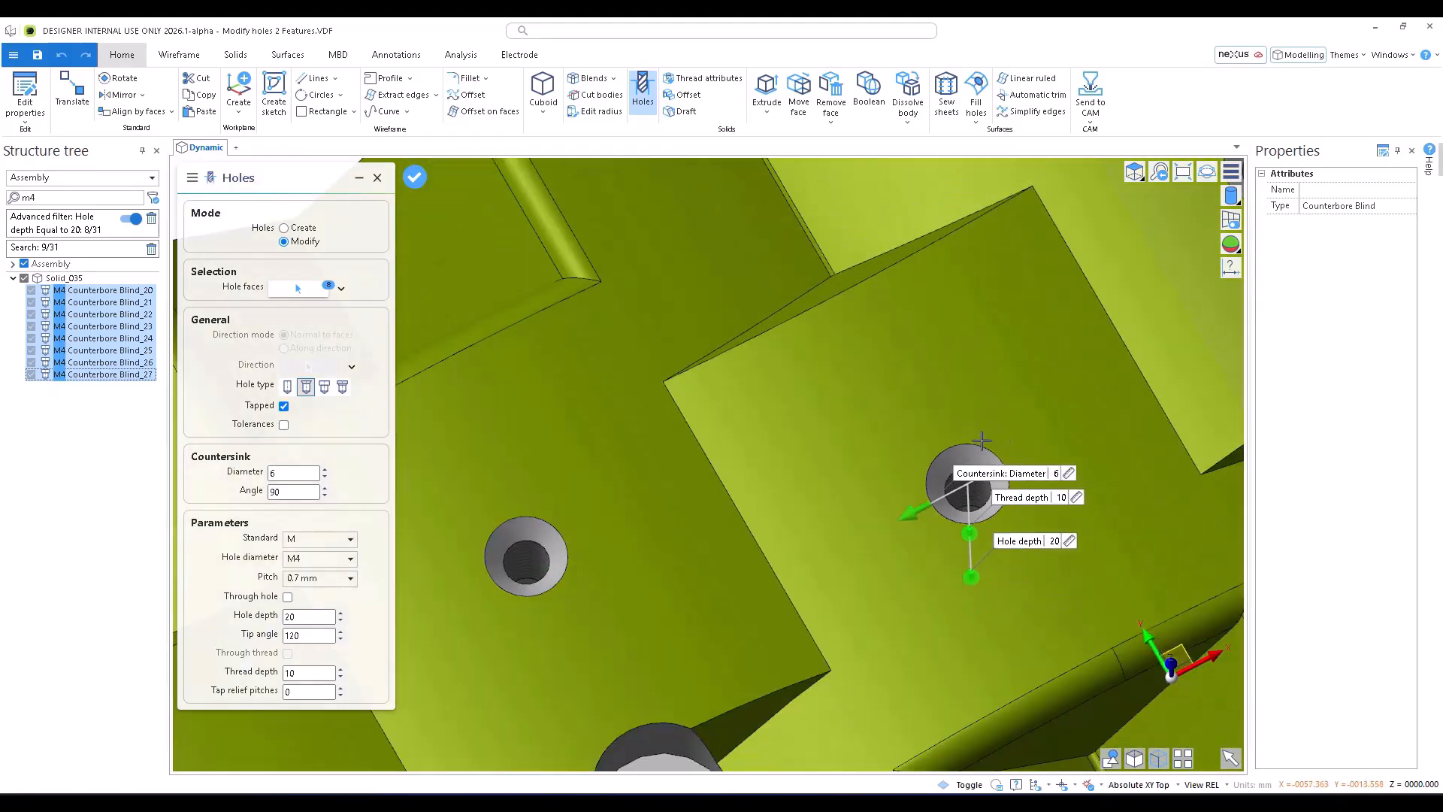
scroll(904, 449, "down", 5)
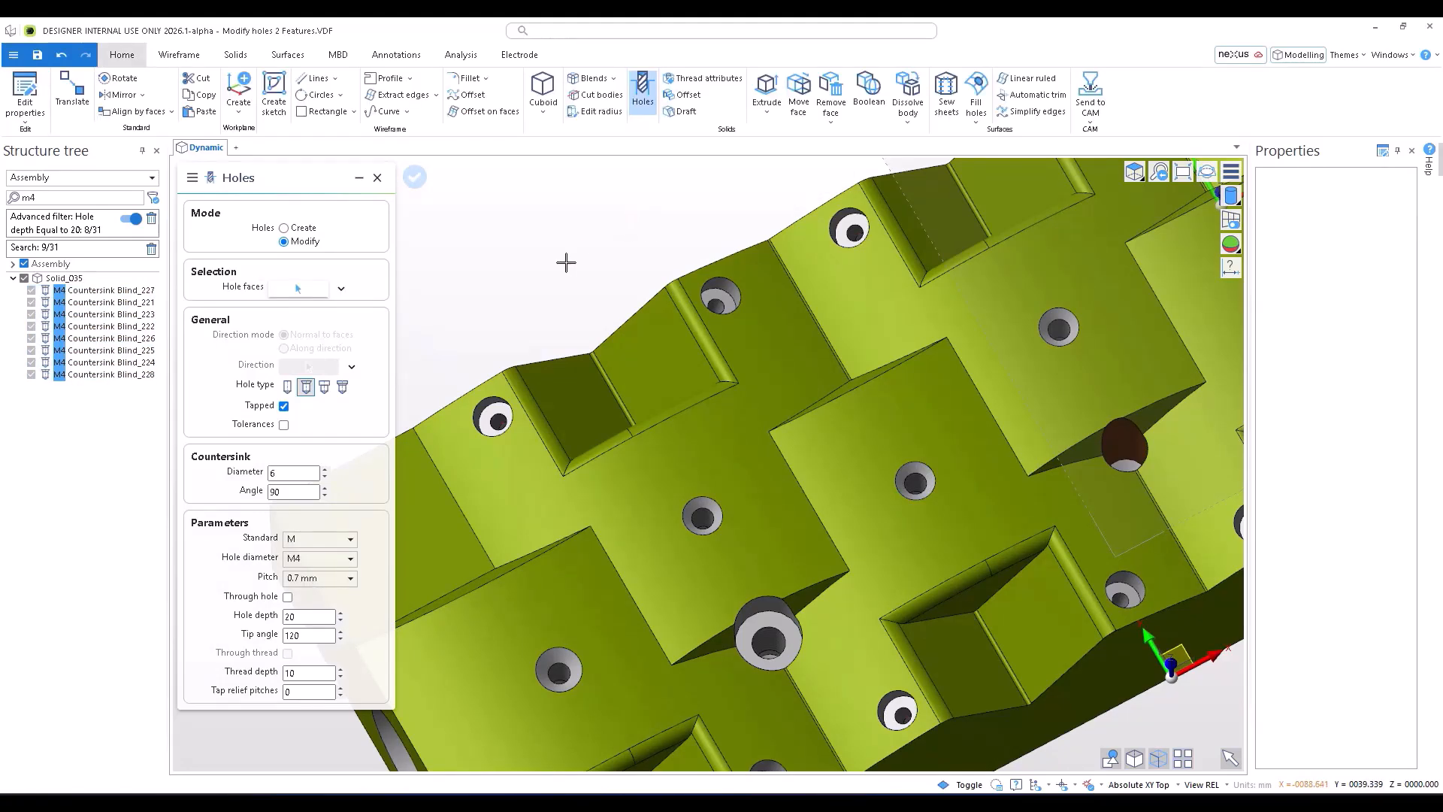
key("Escape")
scroll(548, 282, "down", 4)
middle_click_drag(562, 259, 566, 238)
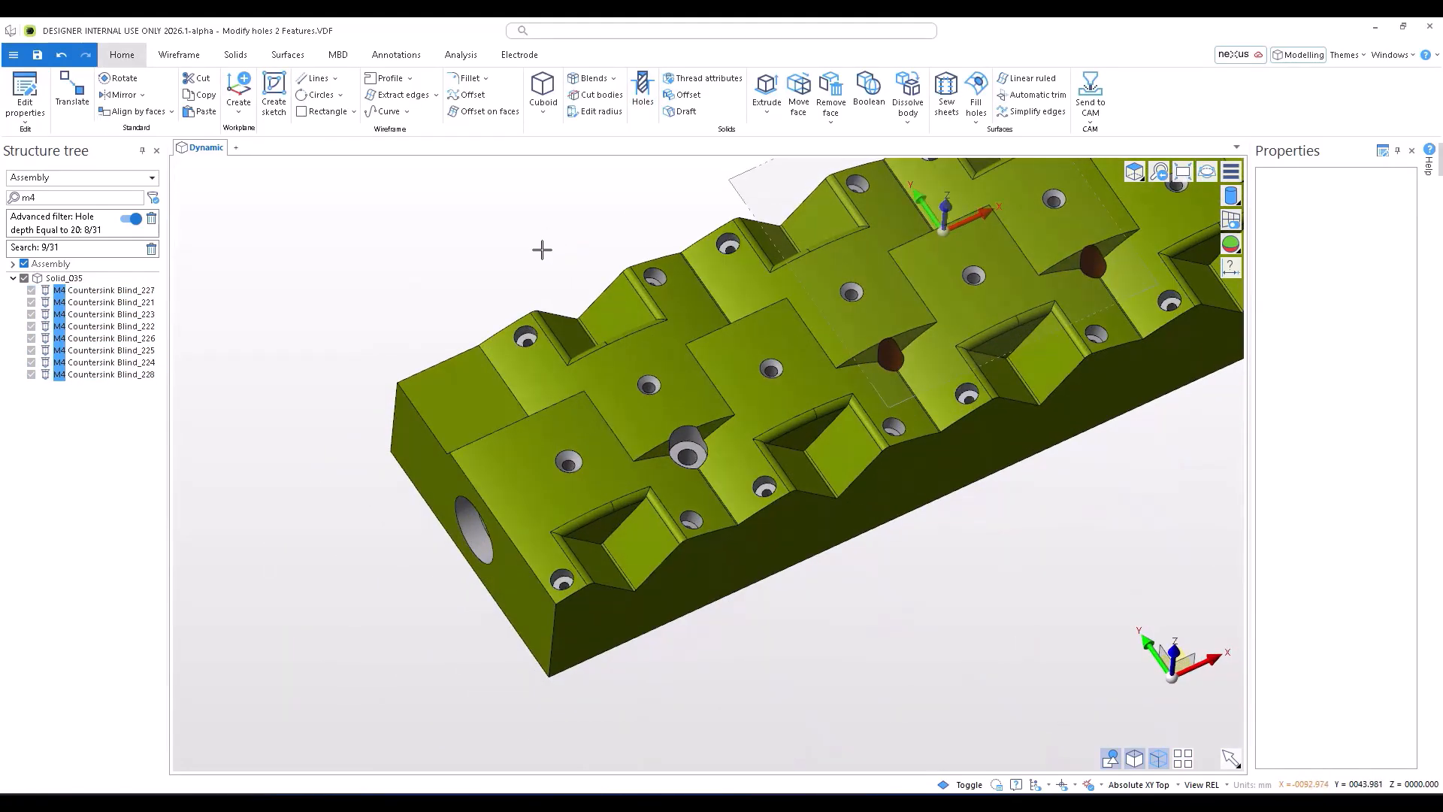
Step: Restart the Holes command, window-select the faces of the holes at the bored end of the block, and reset the selection
left_click(641, 92)
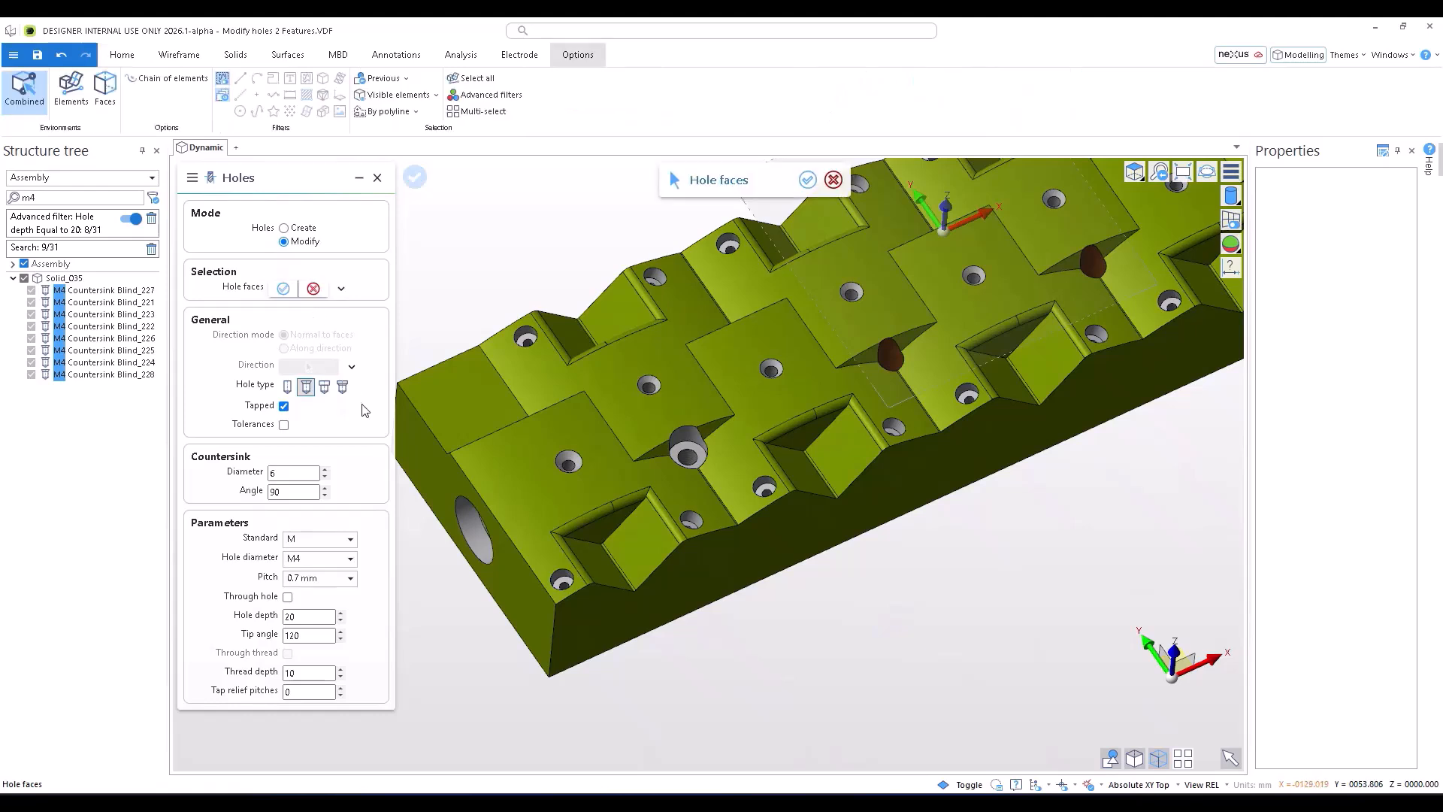
middle_click_drag(452, 234, 604, 244)
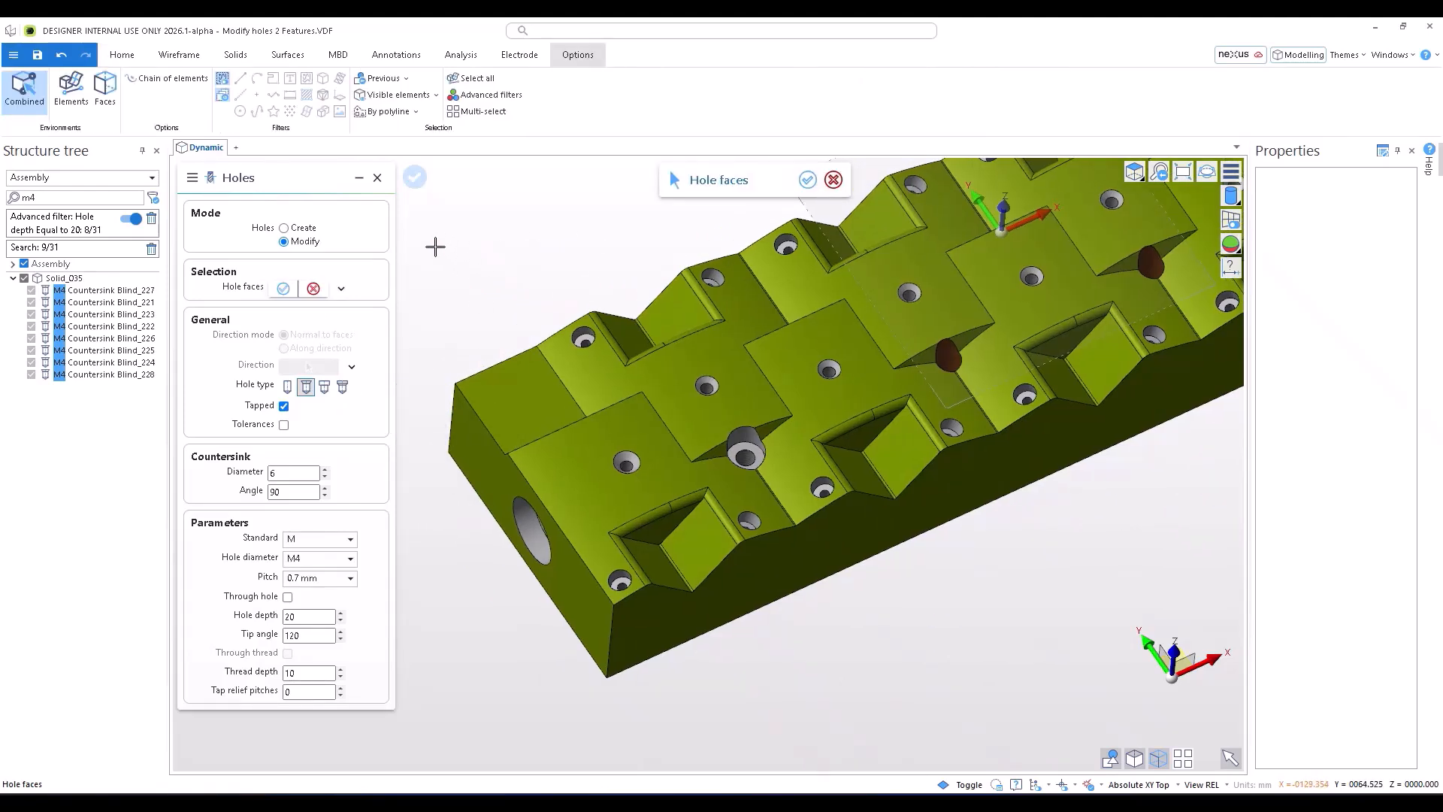
left_click_drag(435, 246, 801, 700)
left_click(105, 89)
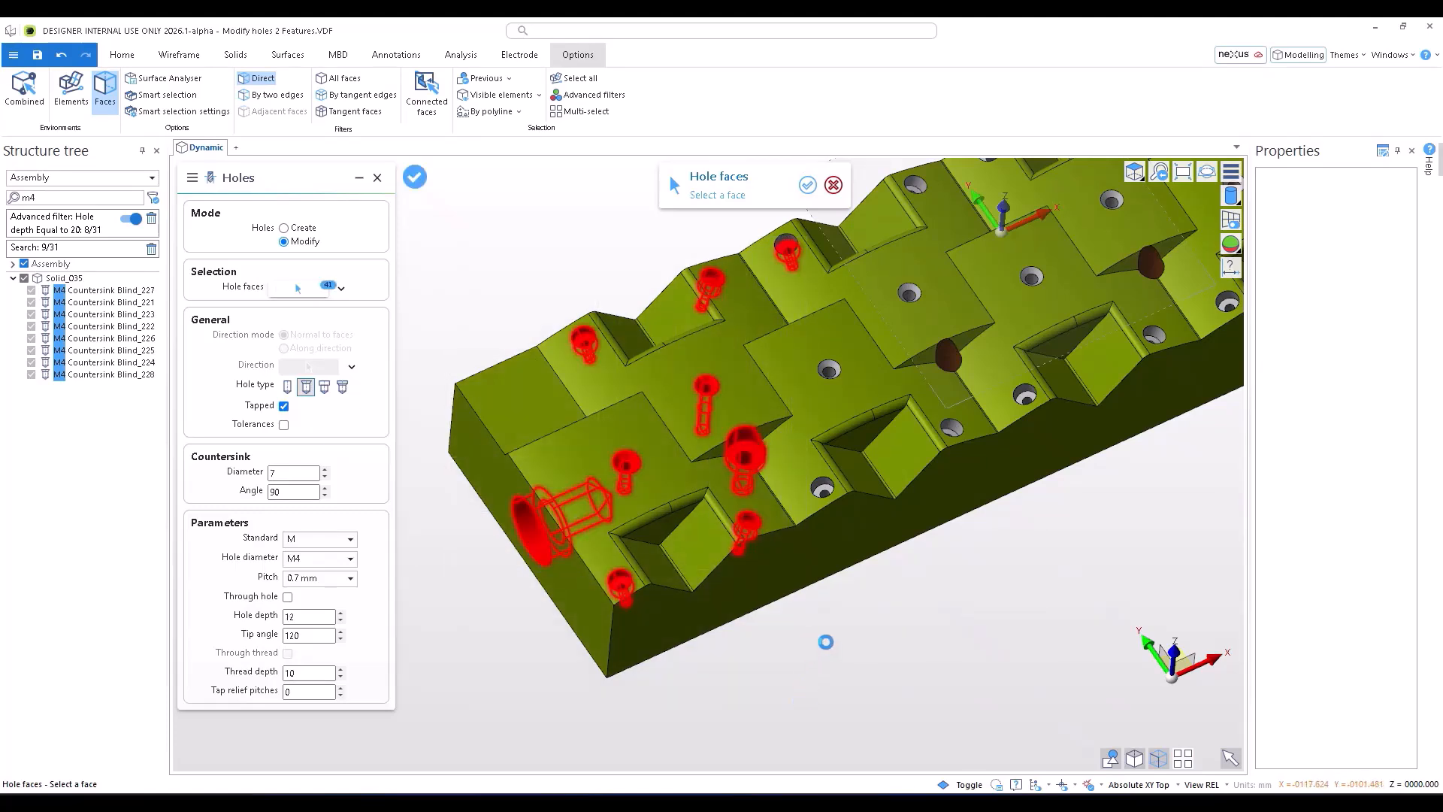
scroll(595, 459, "up", 3)
middle_click_drag(595, 459, 725, 376)
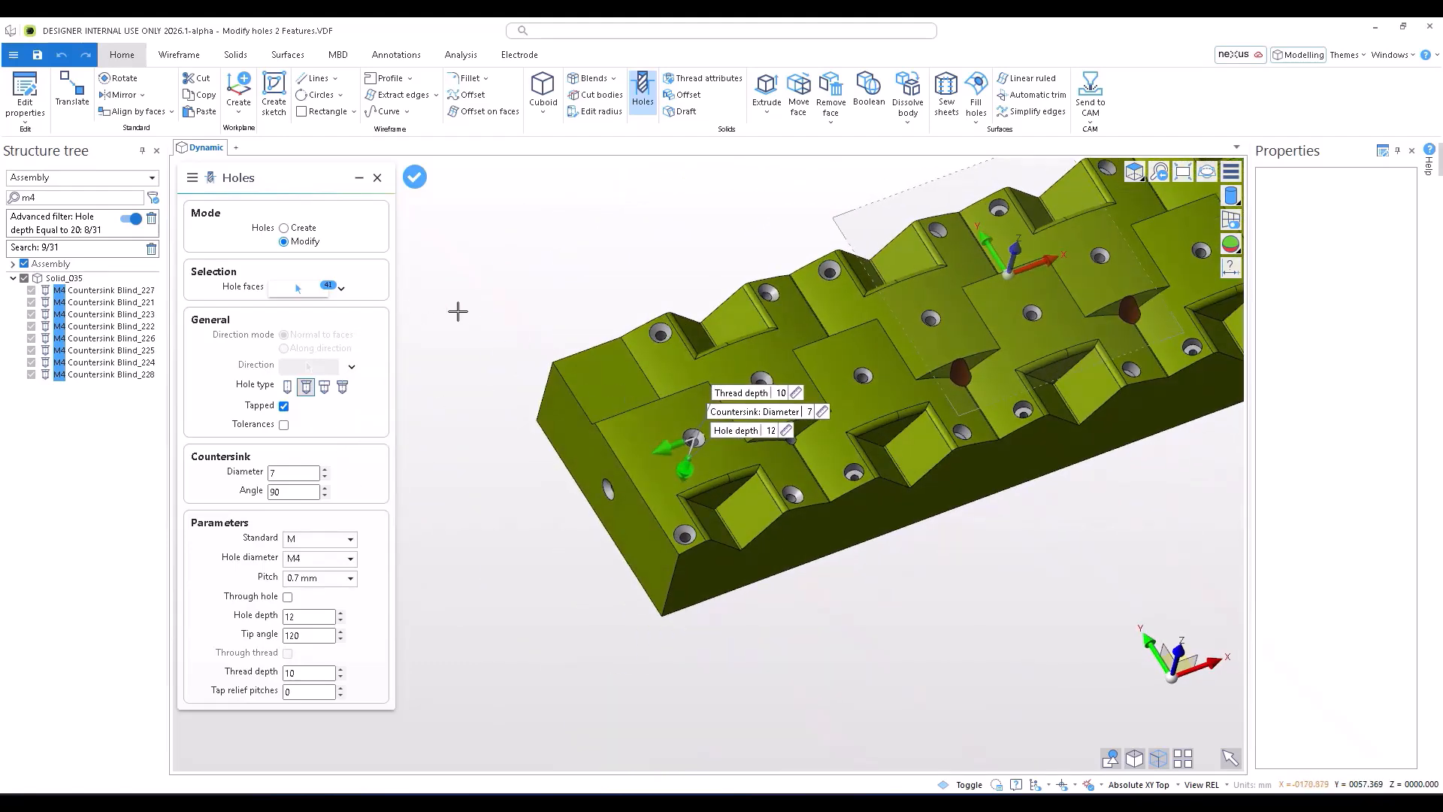
left_click(343, 292)
left_click(328, 311)
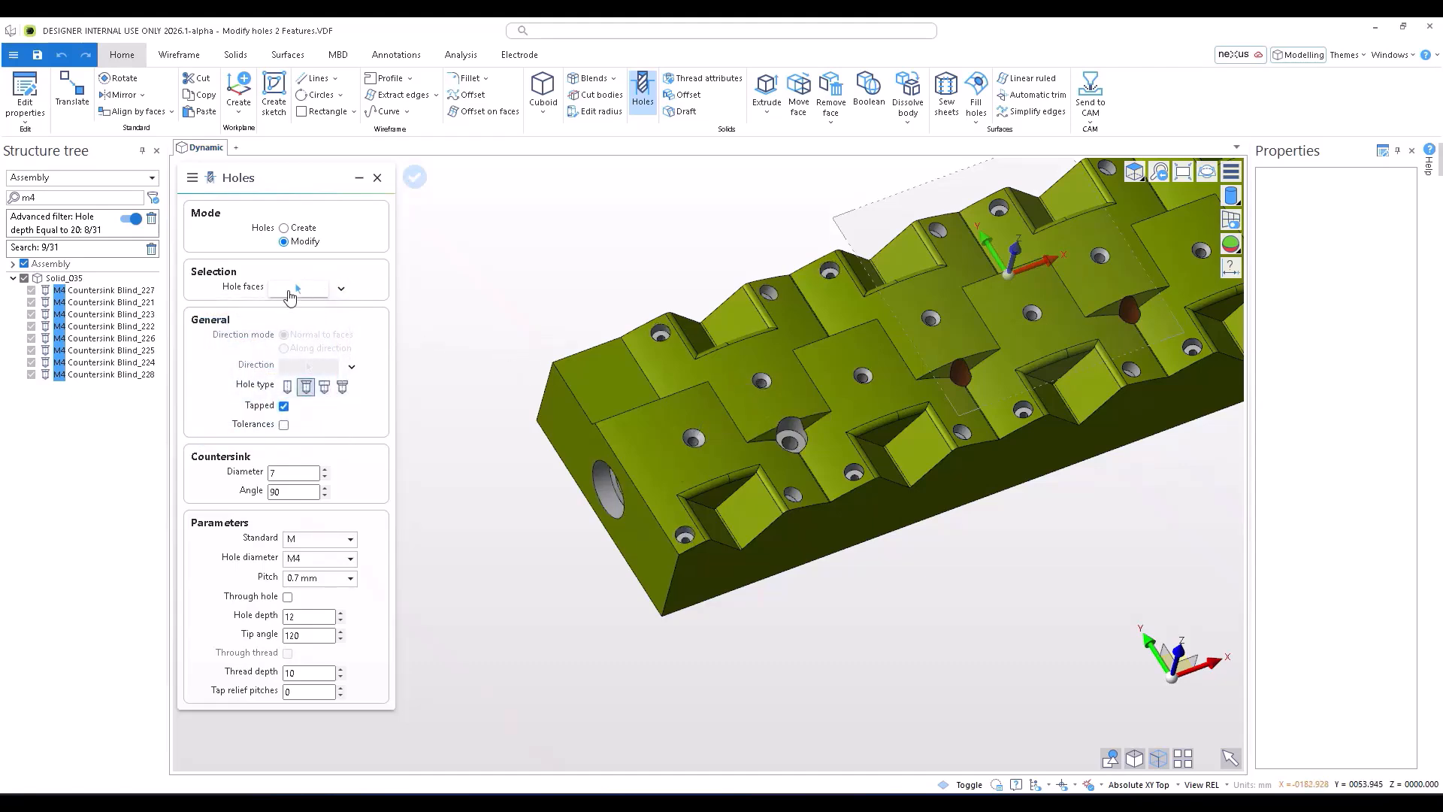
Step: Load the counterbored end-face hole first and the nearby countersunk hole second for modification, and reset the selection
left_click(291, 293)
scroll(882, 510, "up", 6)
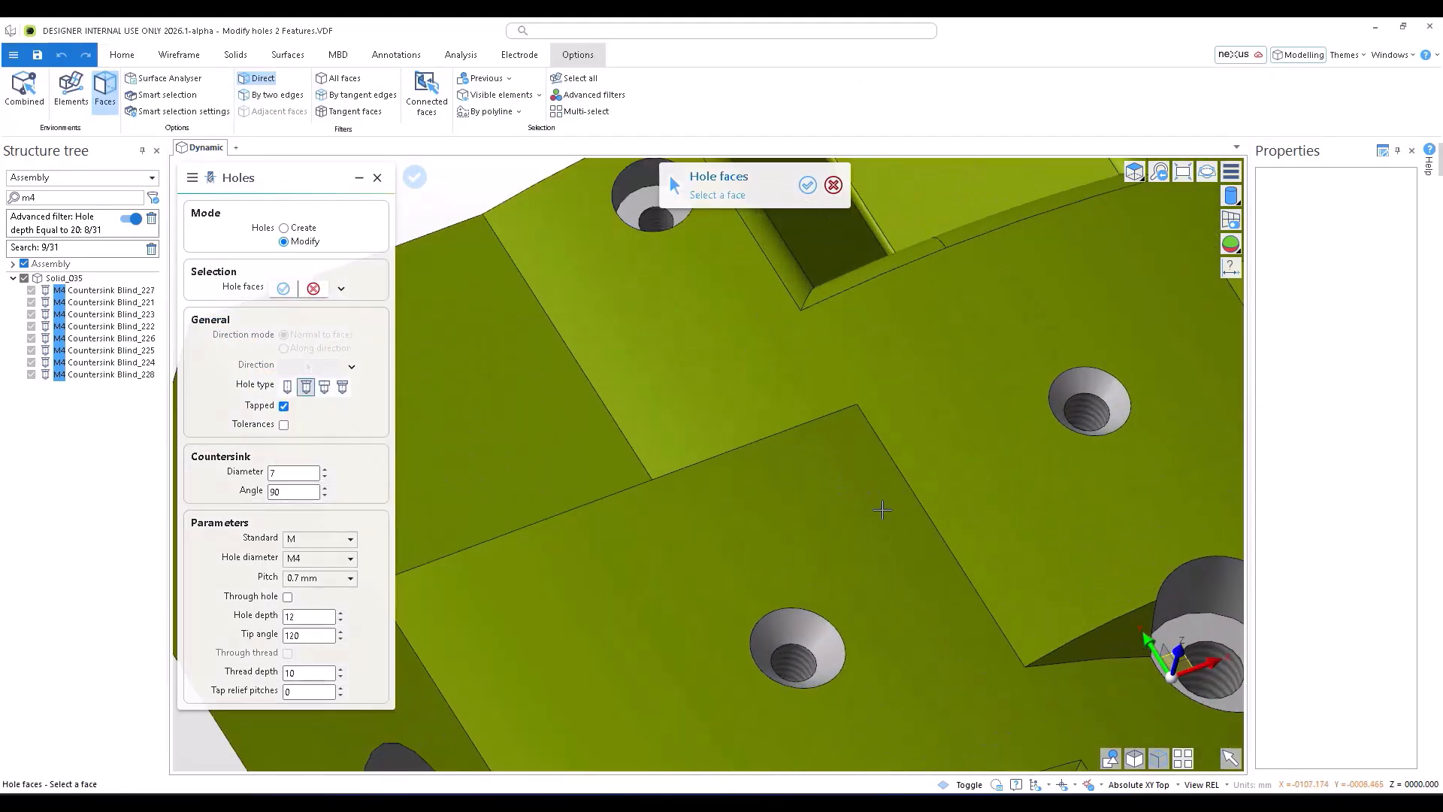
middle_click_drag(882, 510, 724, 331)
scroll(964, 472, "down", 3)
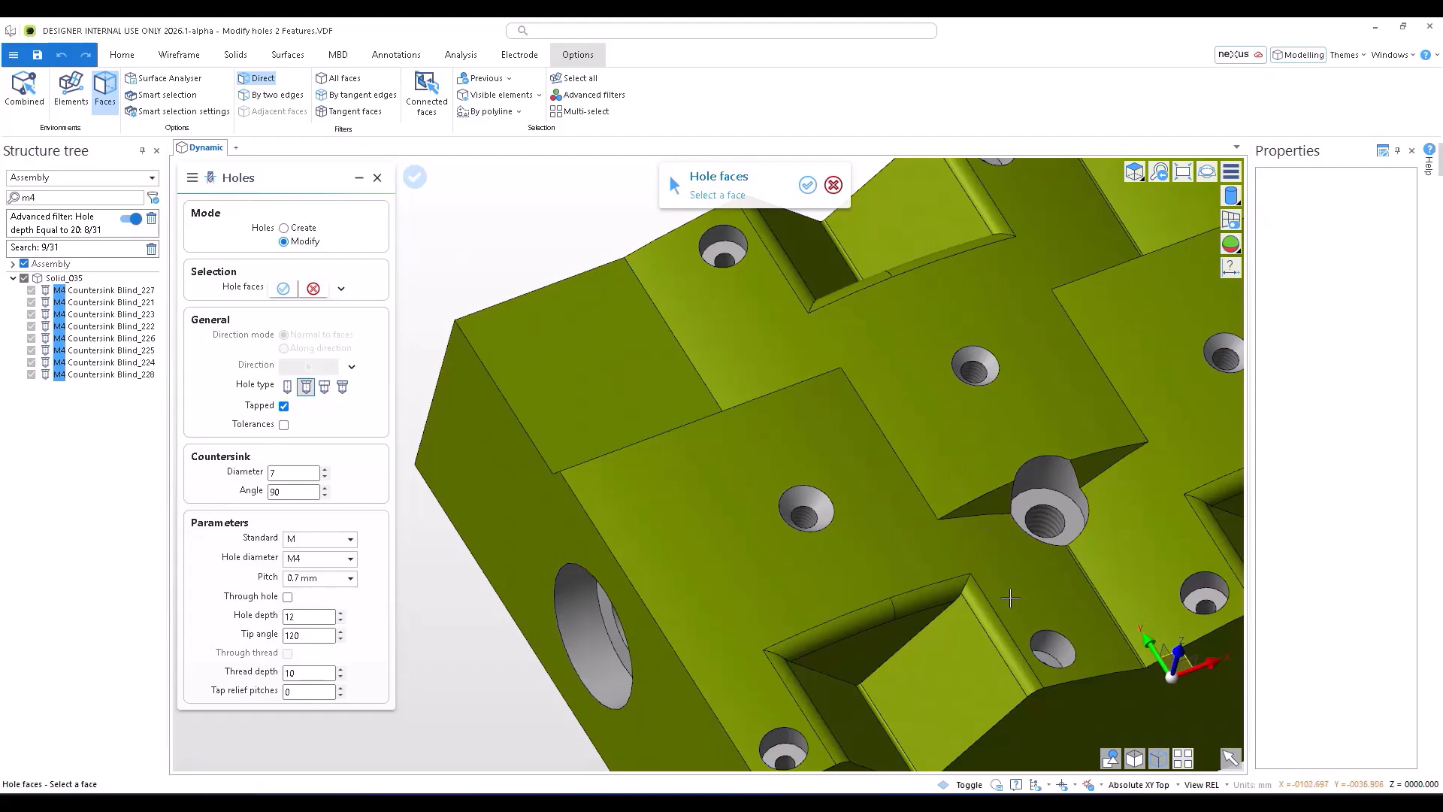
middle_click_drag(1010, 598, 723, 473)
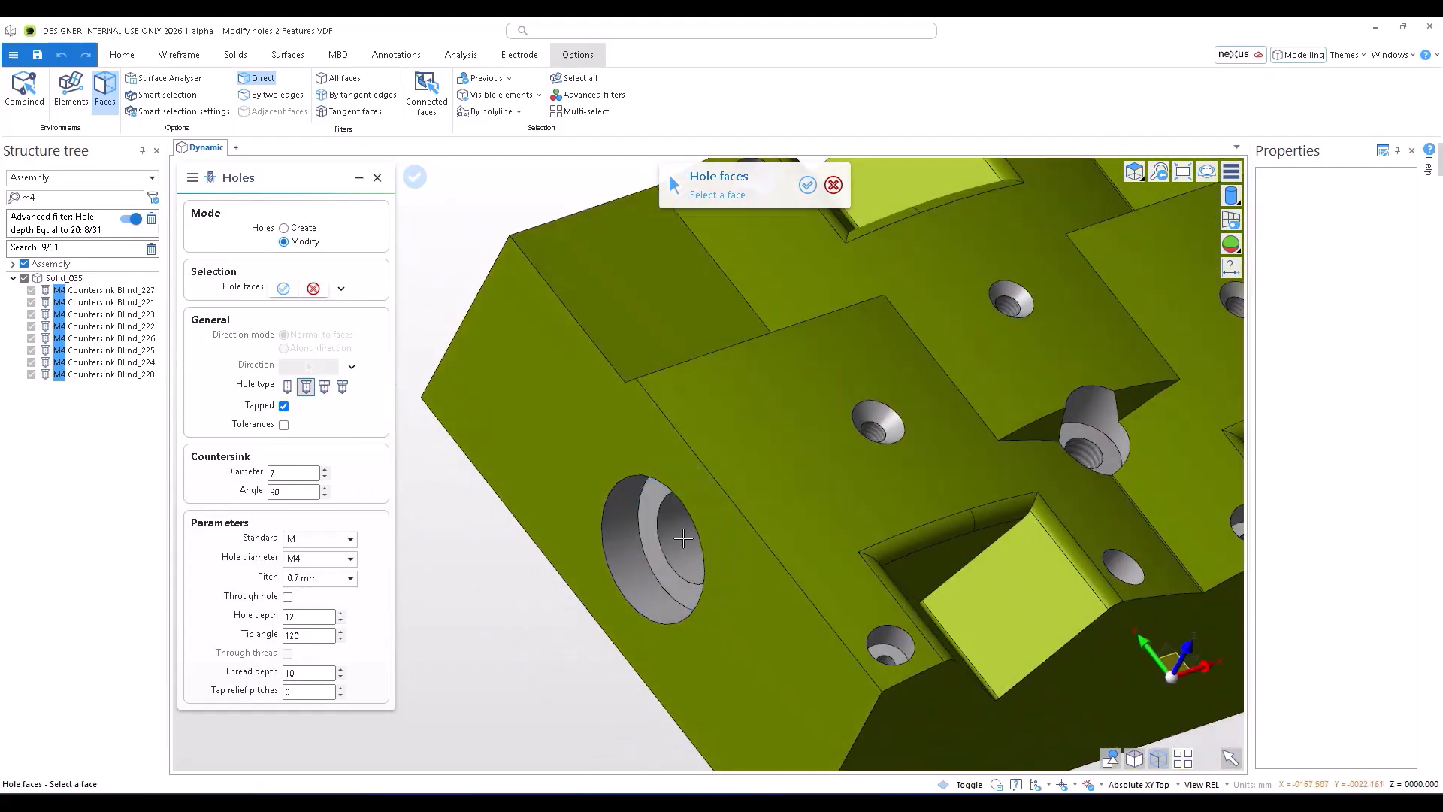
left_click(682, 538)
left_click(872, 423)
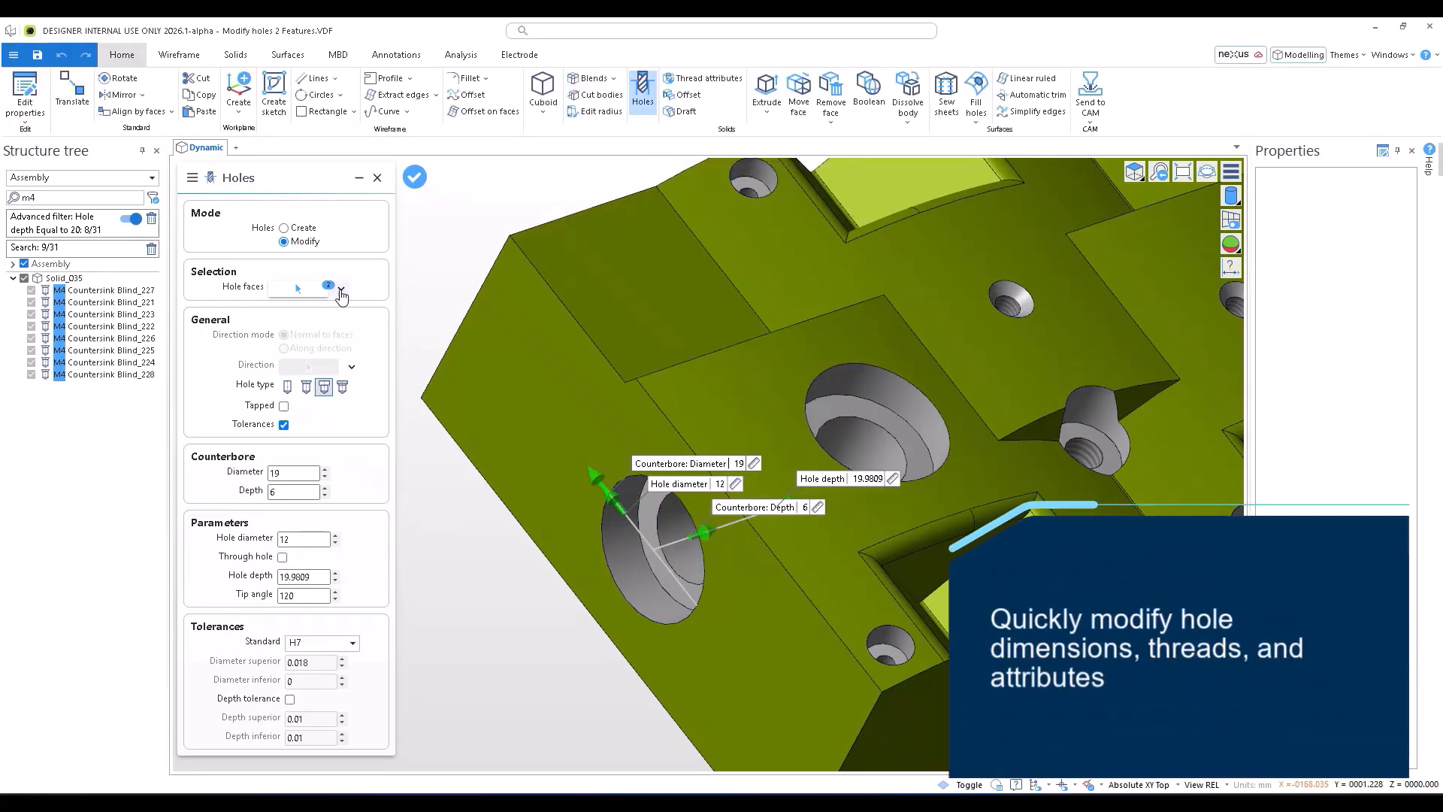
left_click(342, 291)
left_click(297, 308)
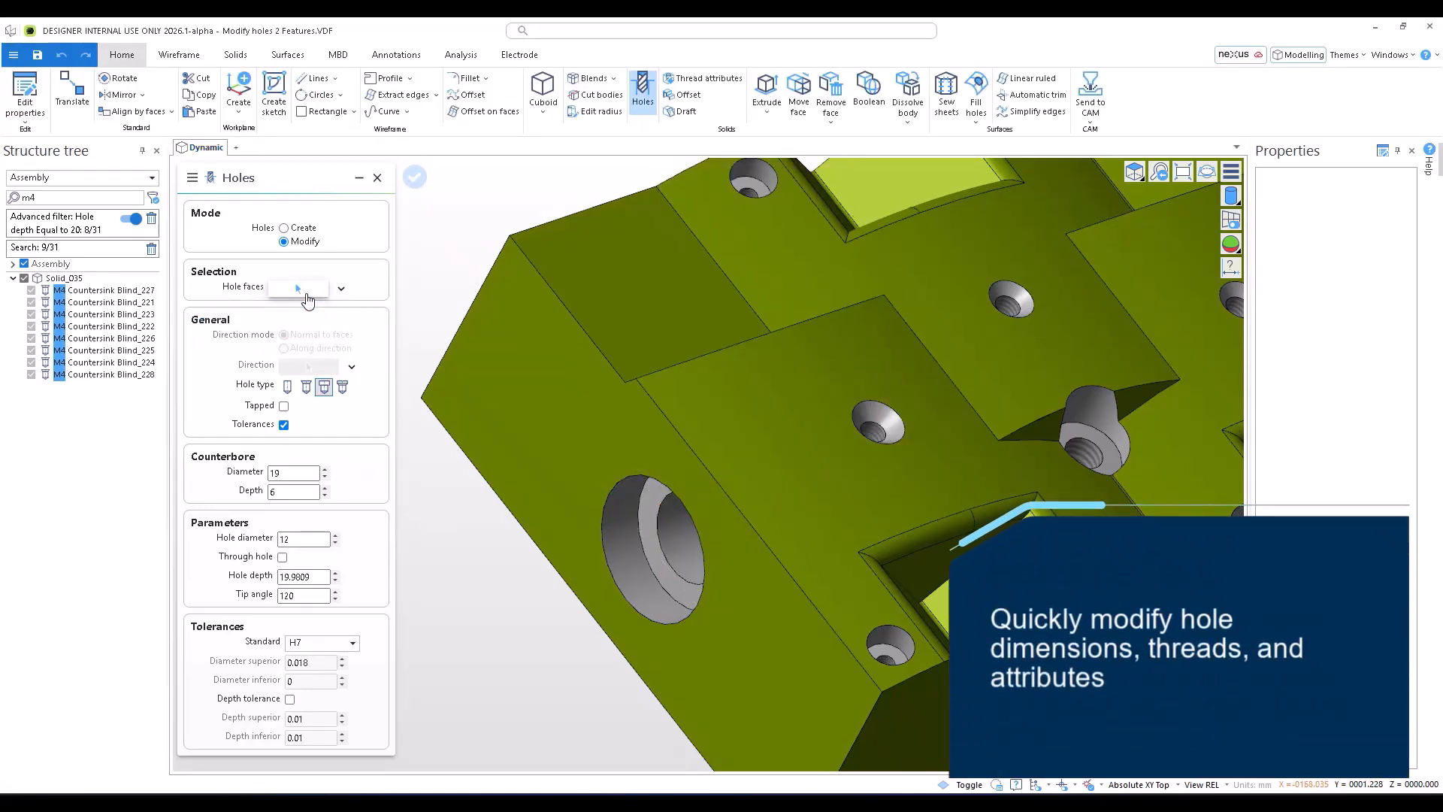
Step: Load the countersunk hole first and the counterbored end-face hole second for modification, and cancel the Holes command
left_click(876, 425)
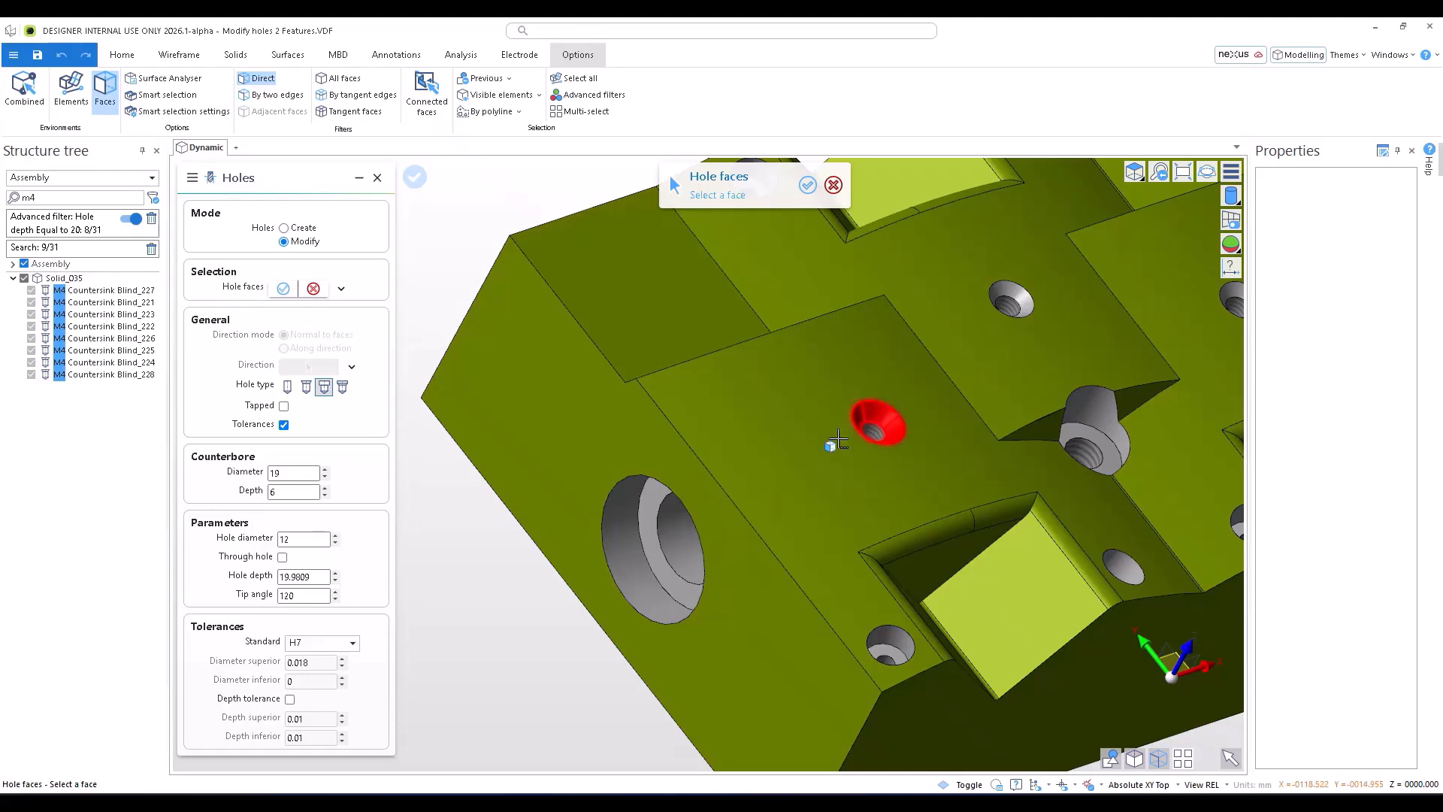
left_click(665, 552)
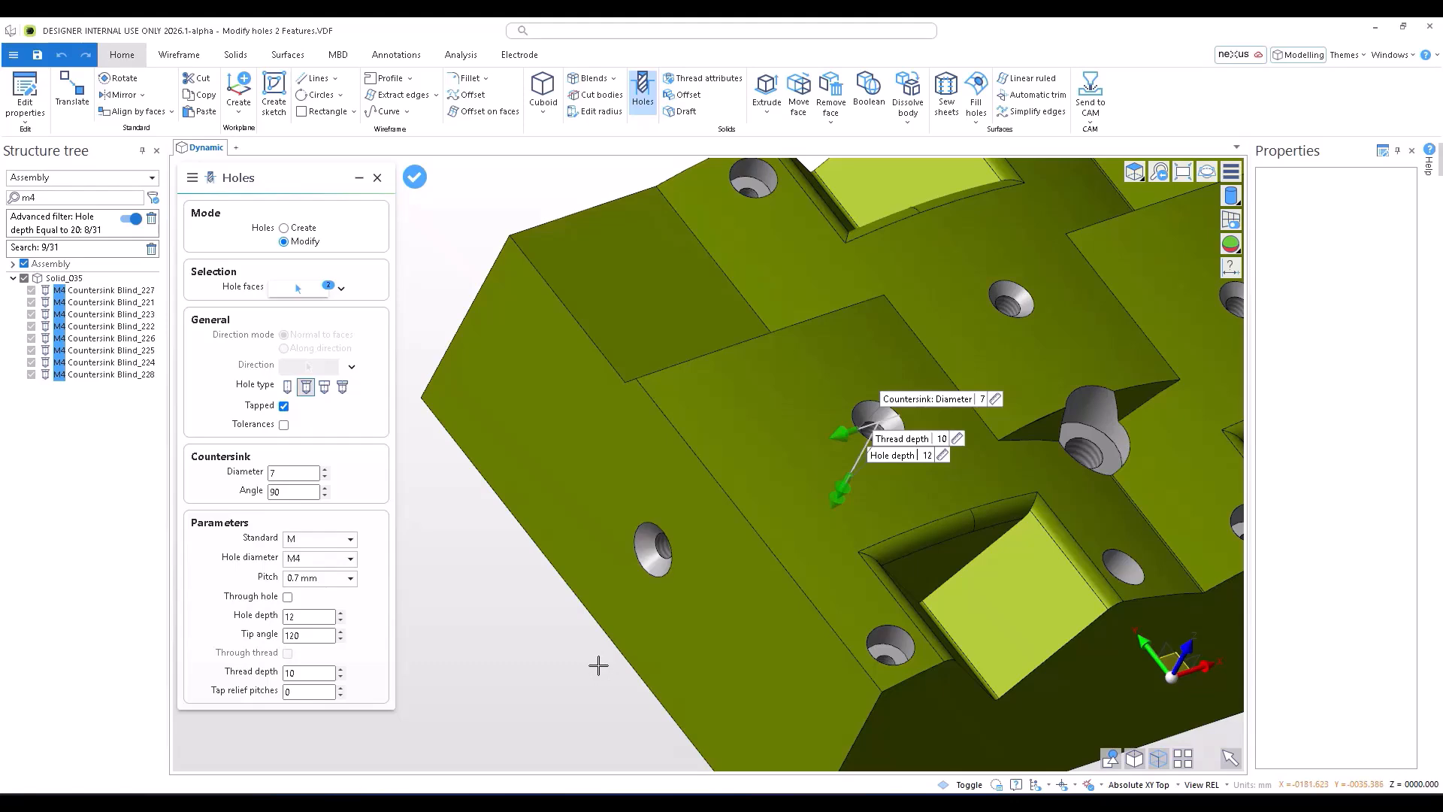
key("Escape")
Step: Create a tapped M4 countersunk hole, countersink diameter 6, hole depth 20, near the corner of the block's flat face by the bored end
scroll(189, 560, "down", 3)
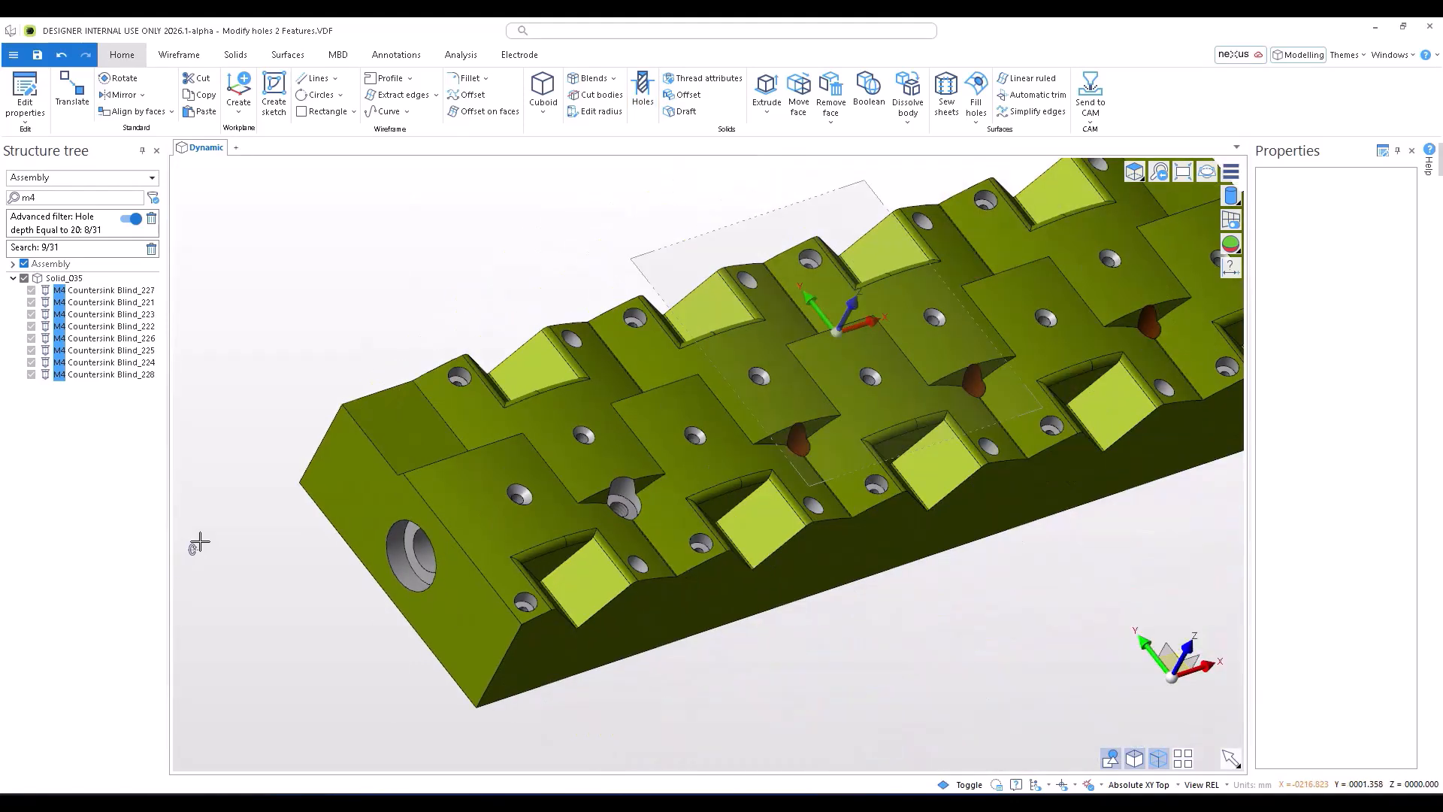
middle_click_drag(717, 473, 870, 396)
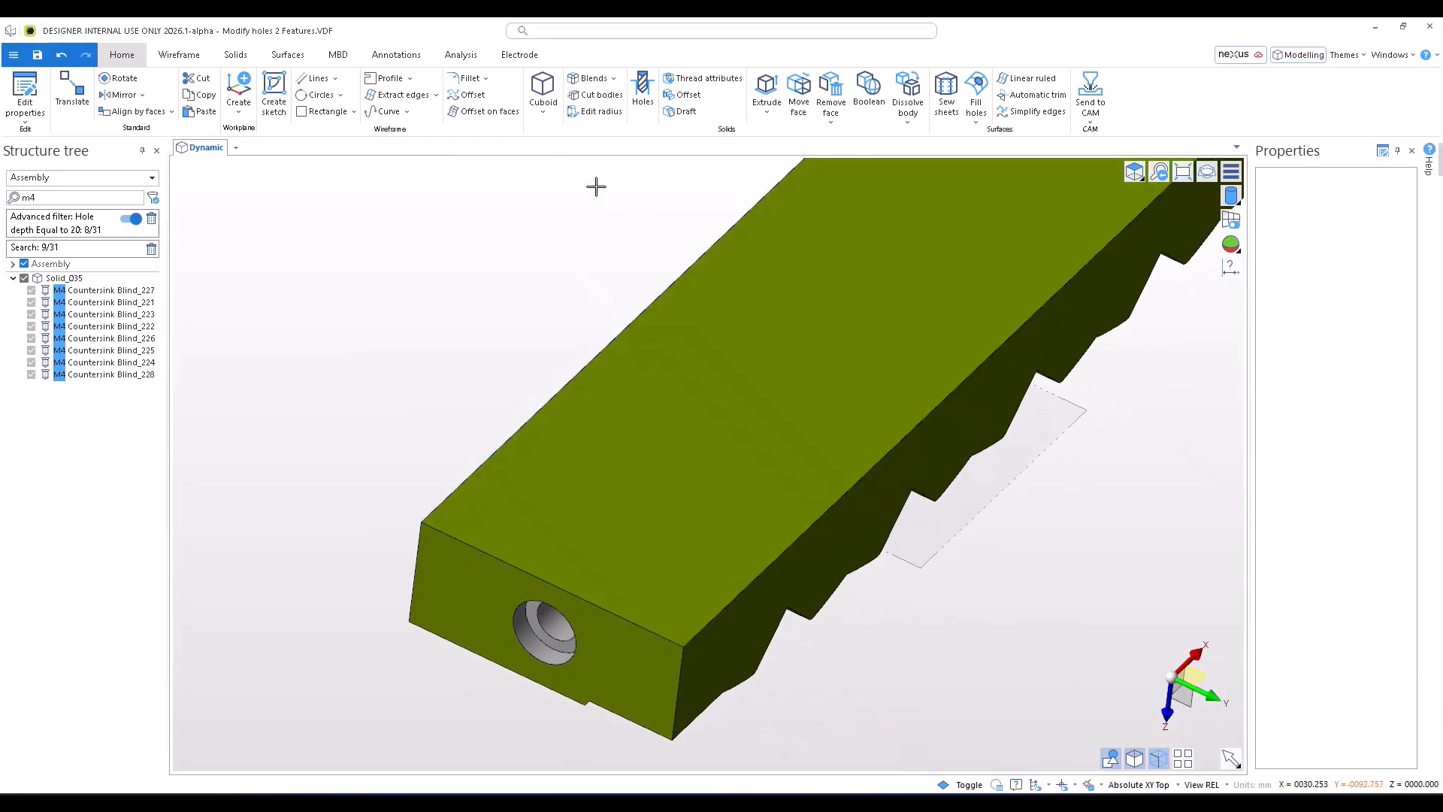
left_click(641, 87)
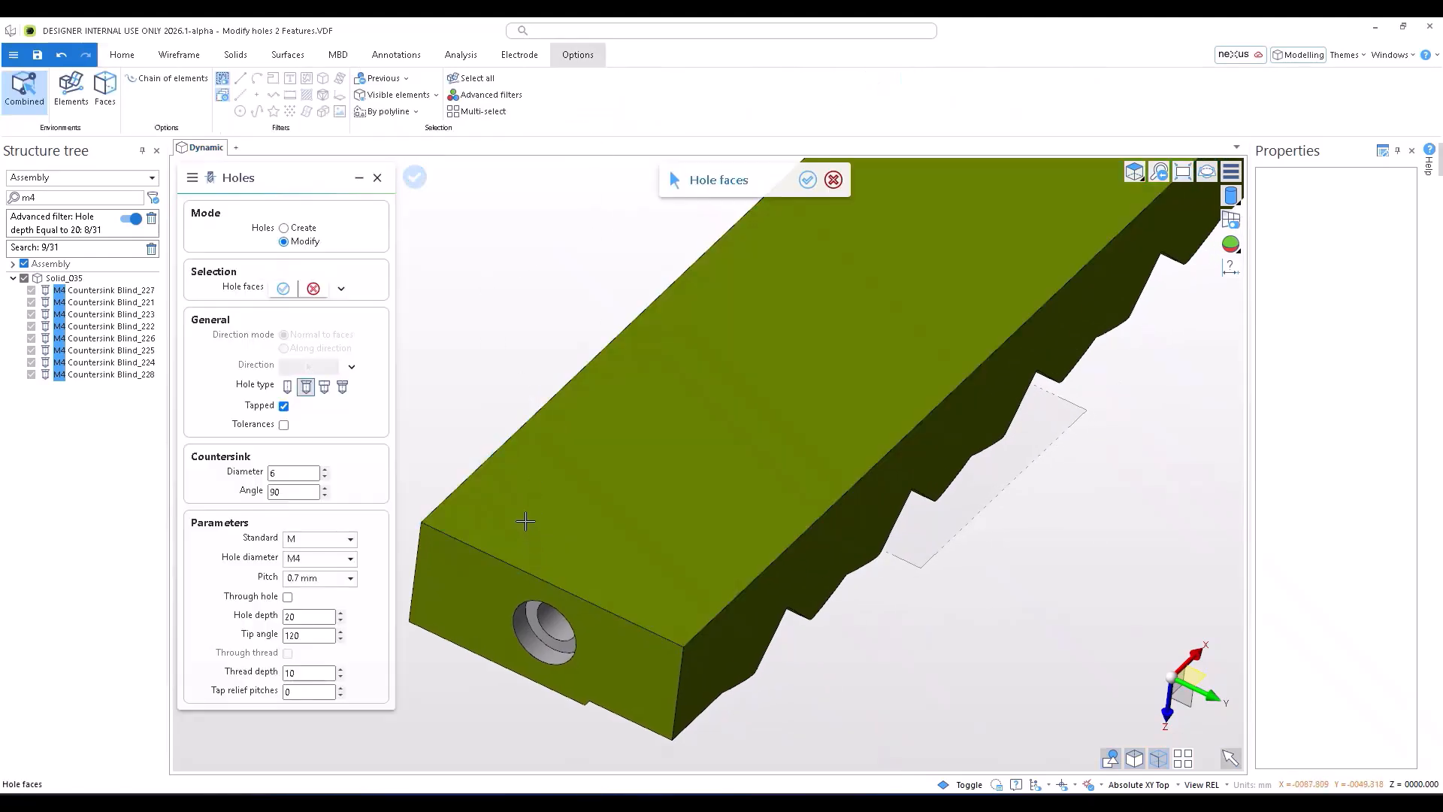
left_click(313, 229)
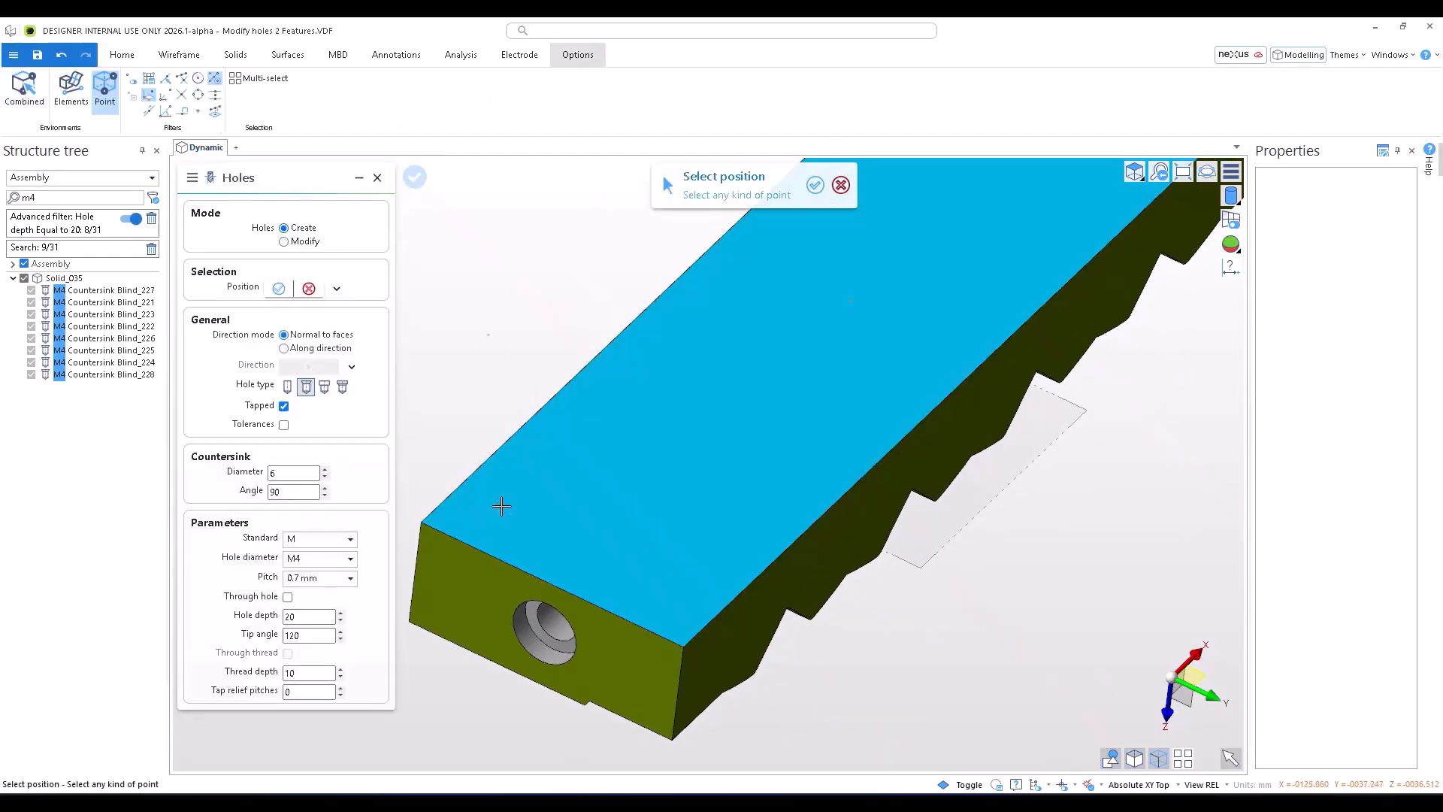
left_click(501, 506)
scroll(438, 554, "up", 5)
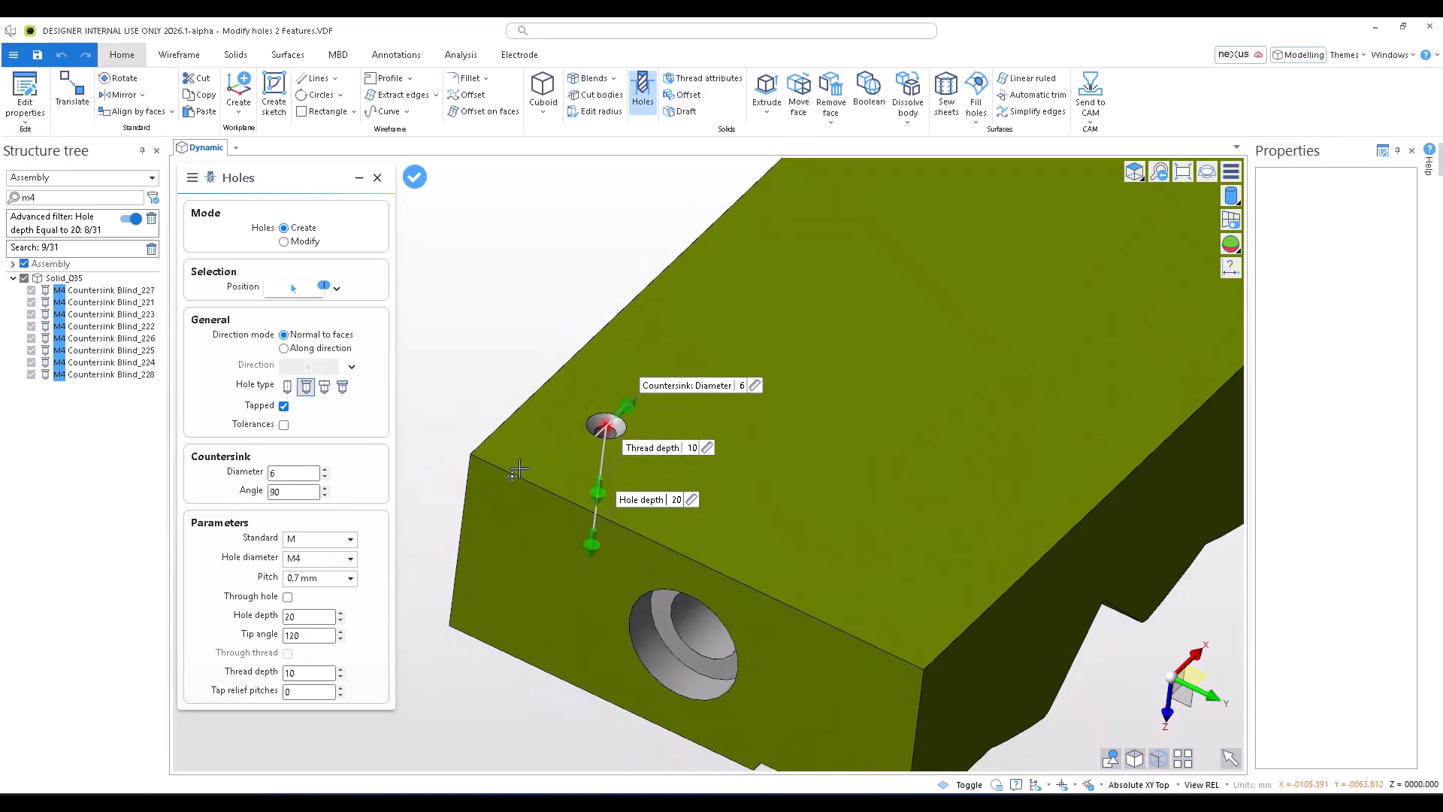
middle_click_drag(519, 469, 577, 477)
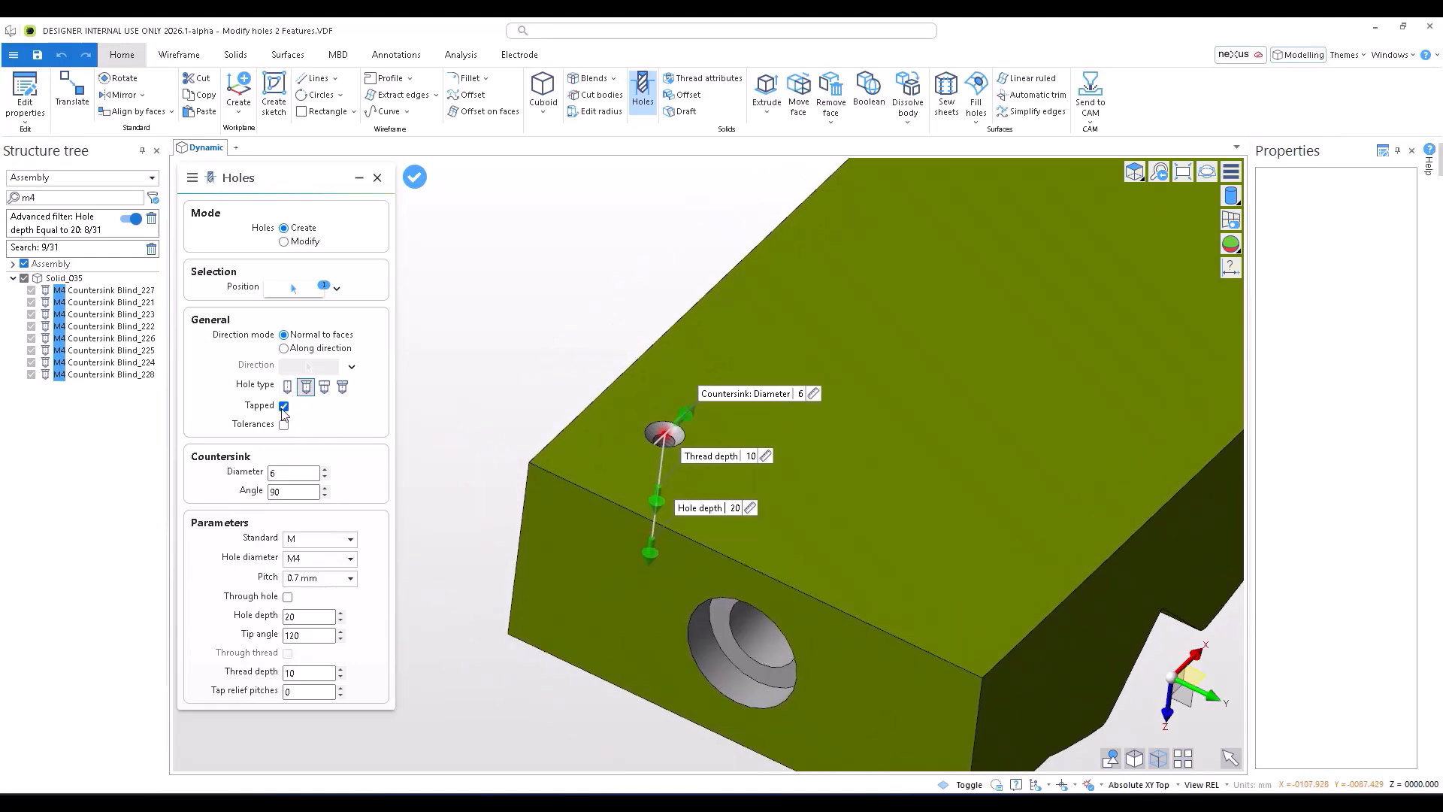
scroll(449, 402, "up", 1)
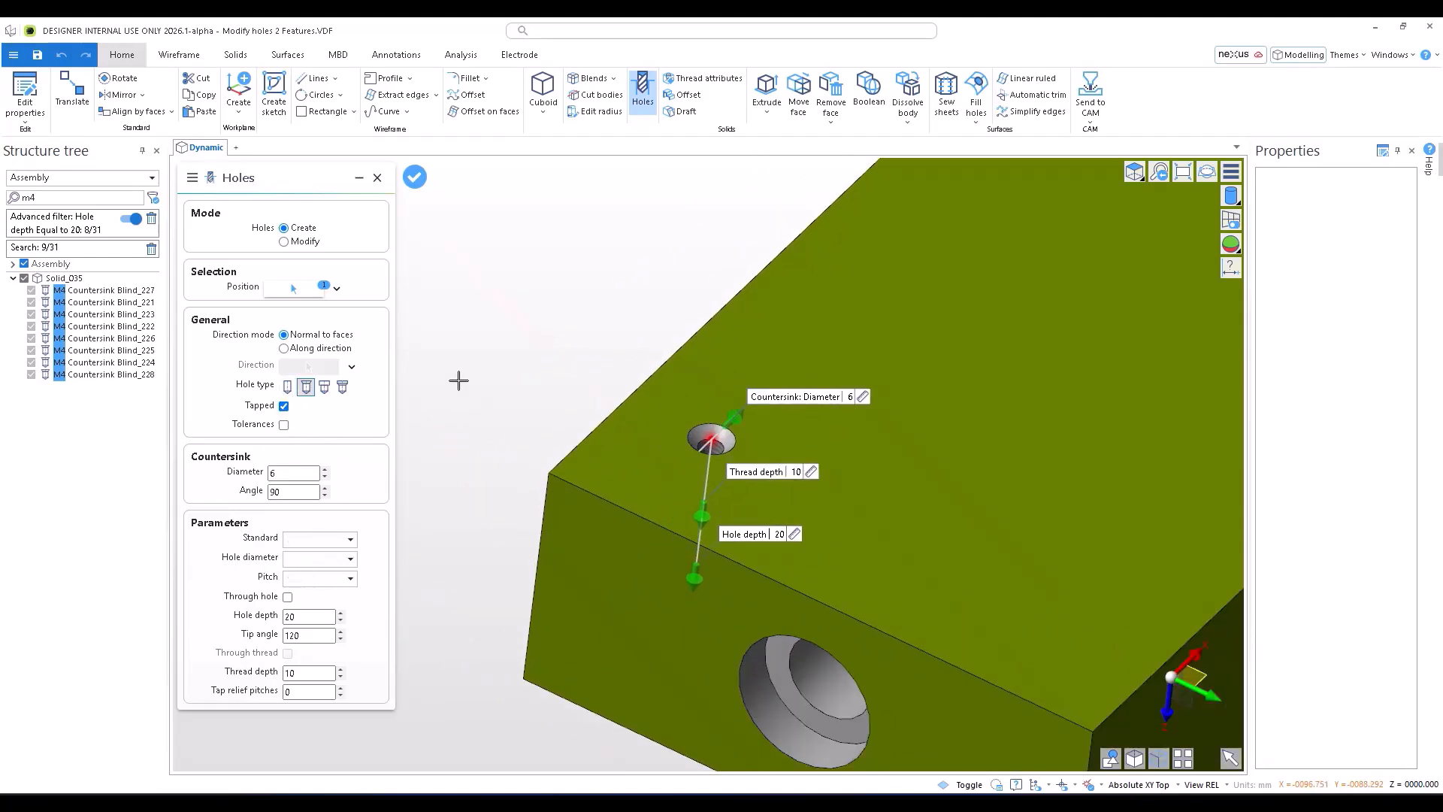
key("Return")
key("Escape")
middle_click_drag(454, 381, 416, 397)
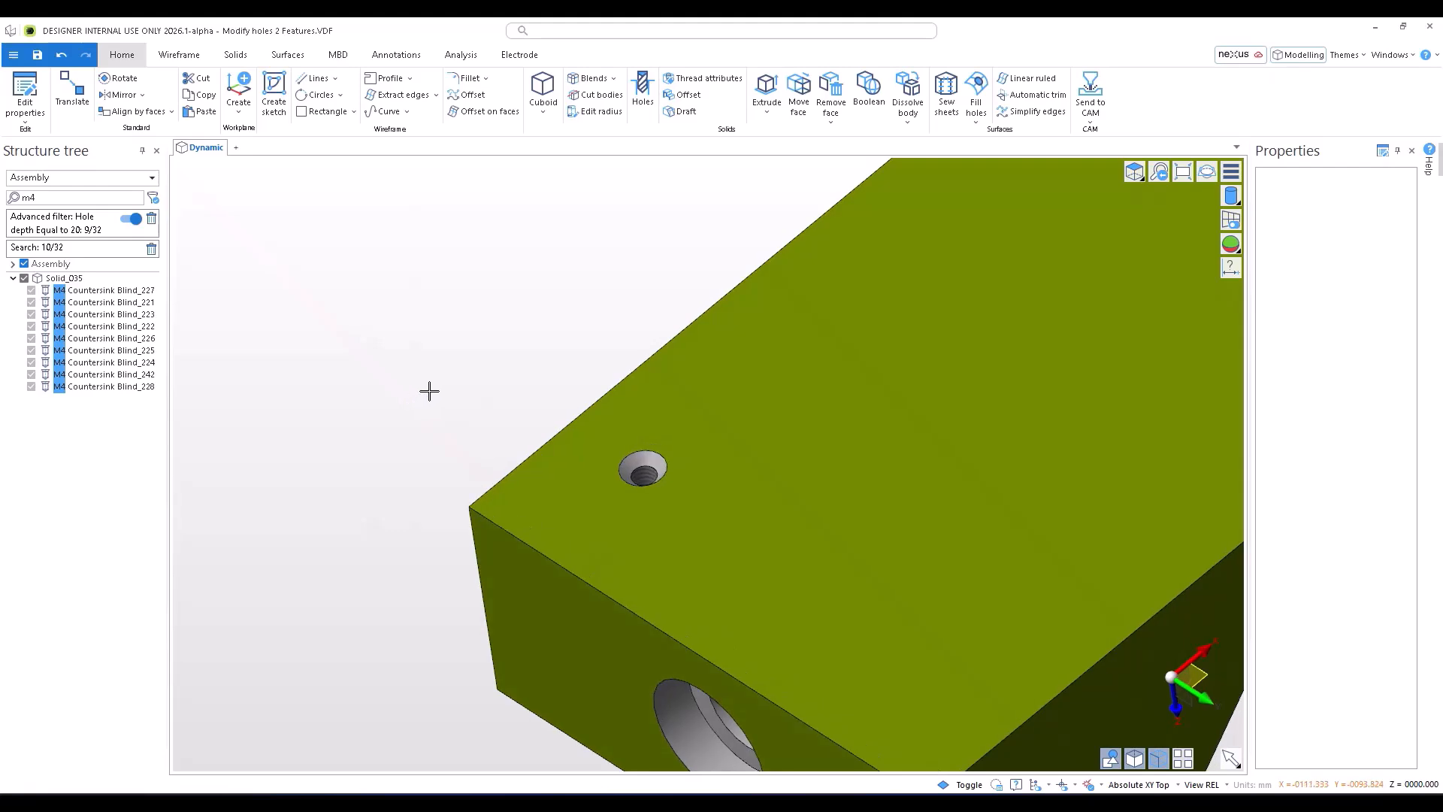
Step: Clear the structure tree's search and filter, and offset the new countersunk hole's faces 15 along the X axis with Move faces
left_click(798, 94)
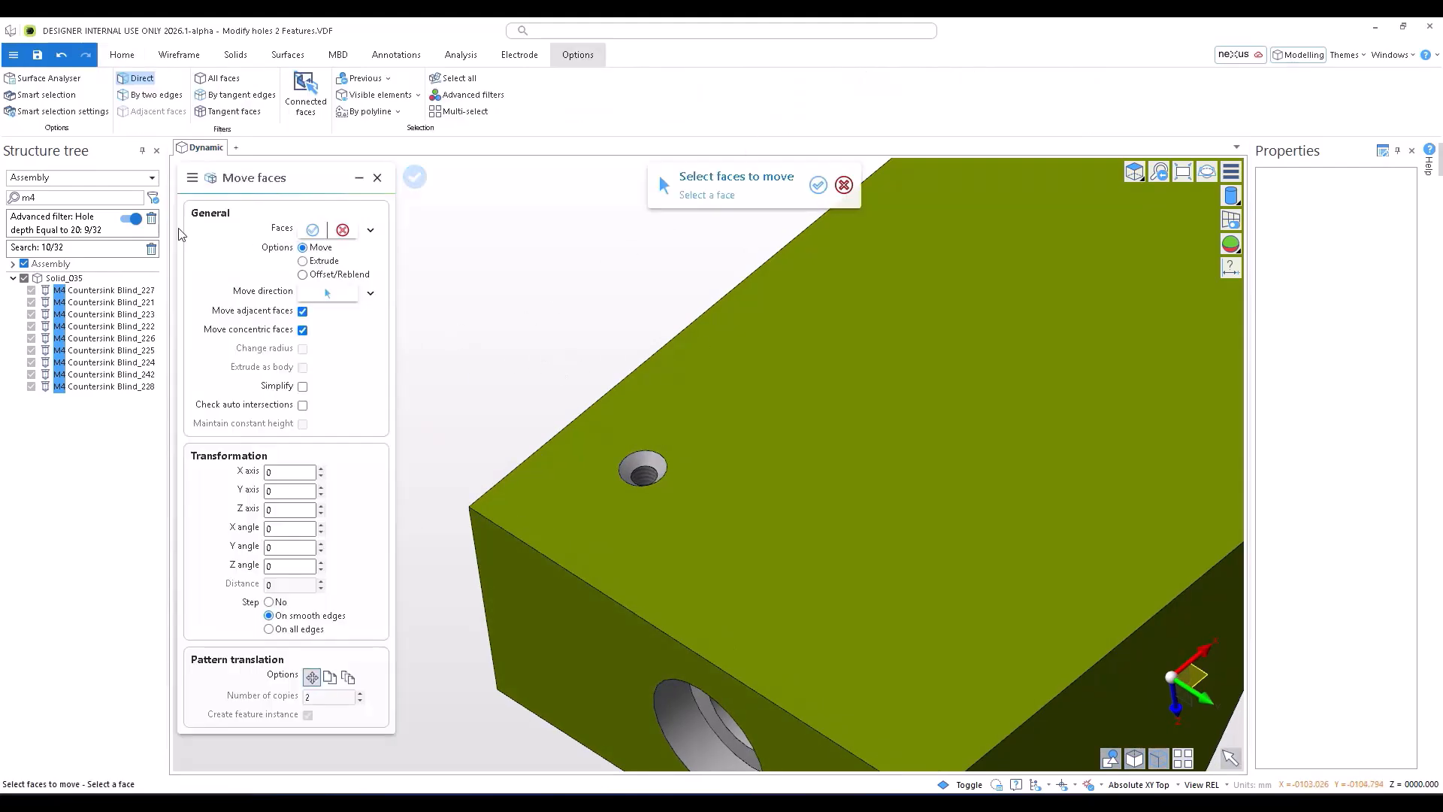
left_click(150, 220)
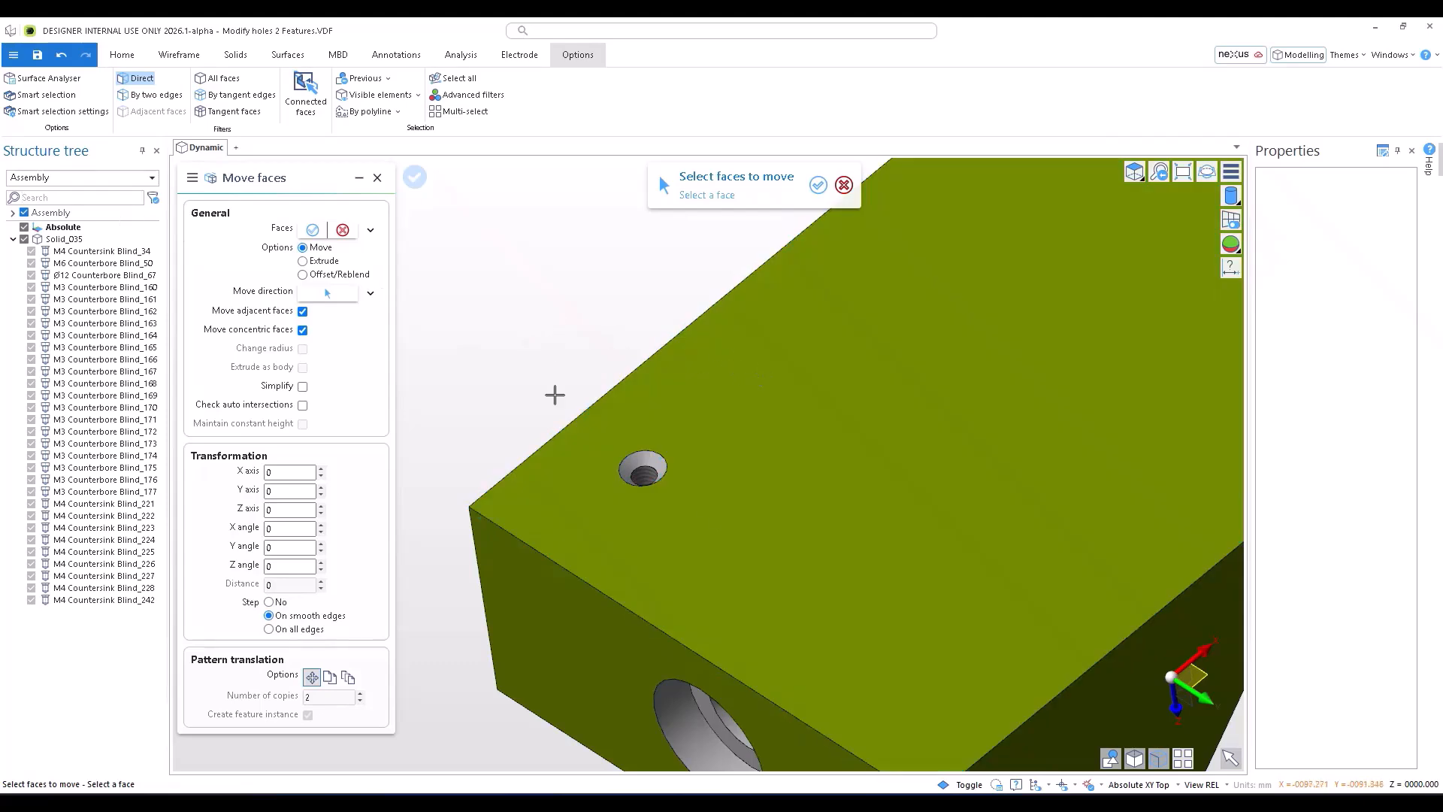
left_click(649, 475)
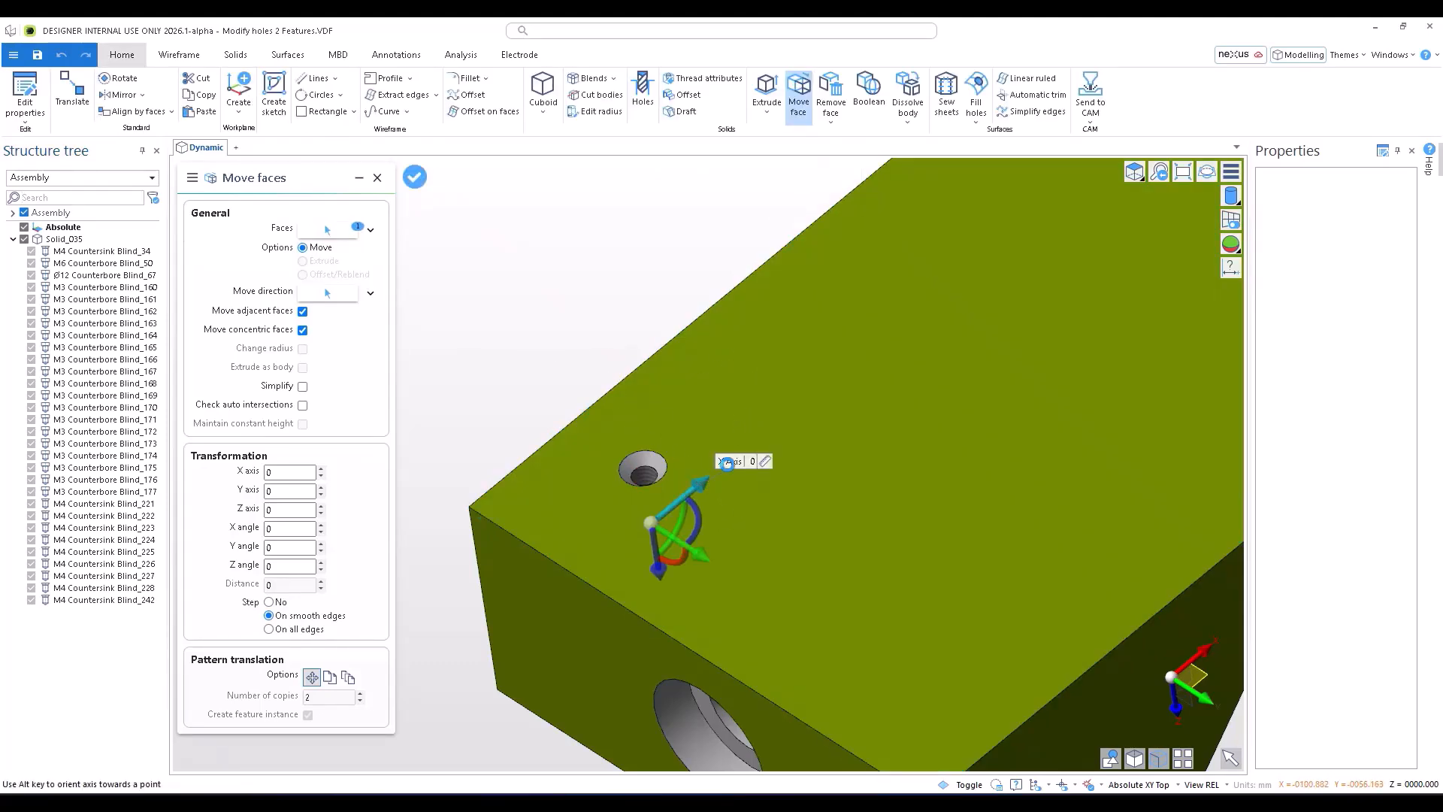
left_click_drag(704, 480, 787, 411)
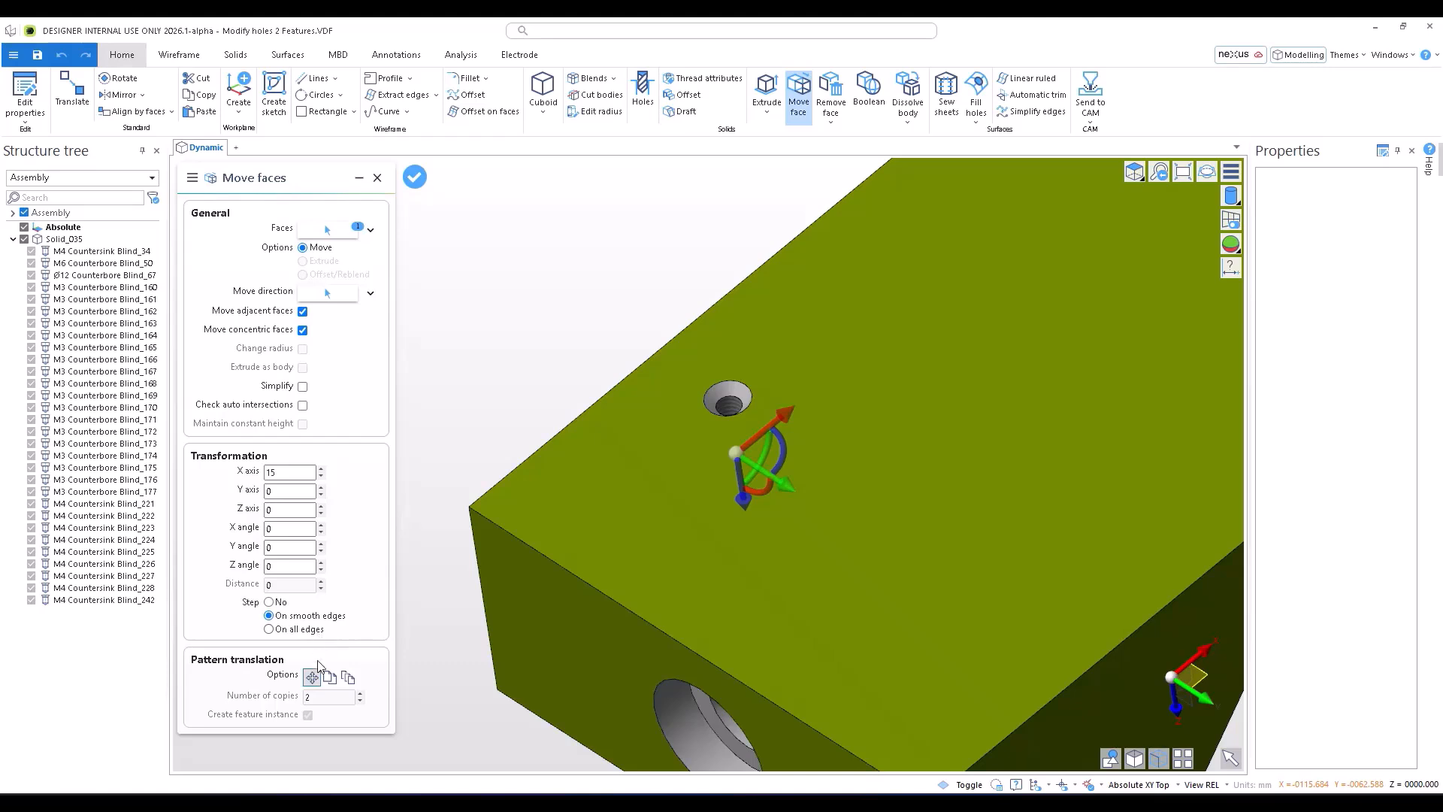
Step: Turn the move into a multiple-copy pattern with 2 copies and no feature instance, apply it, and leave the command
left_click(330, 677)
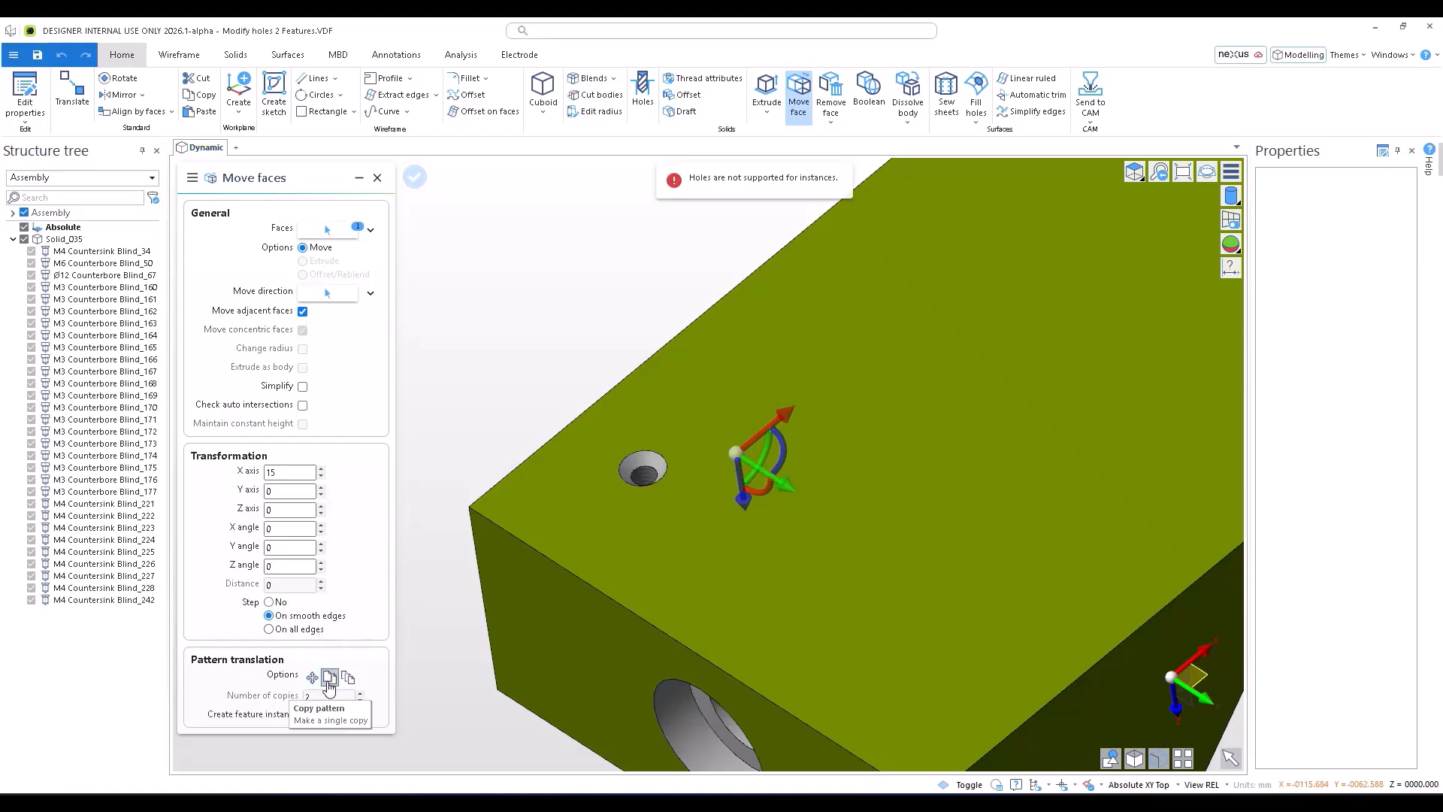
left_click(308, 715)
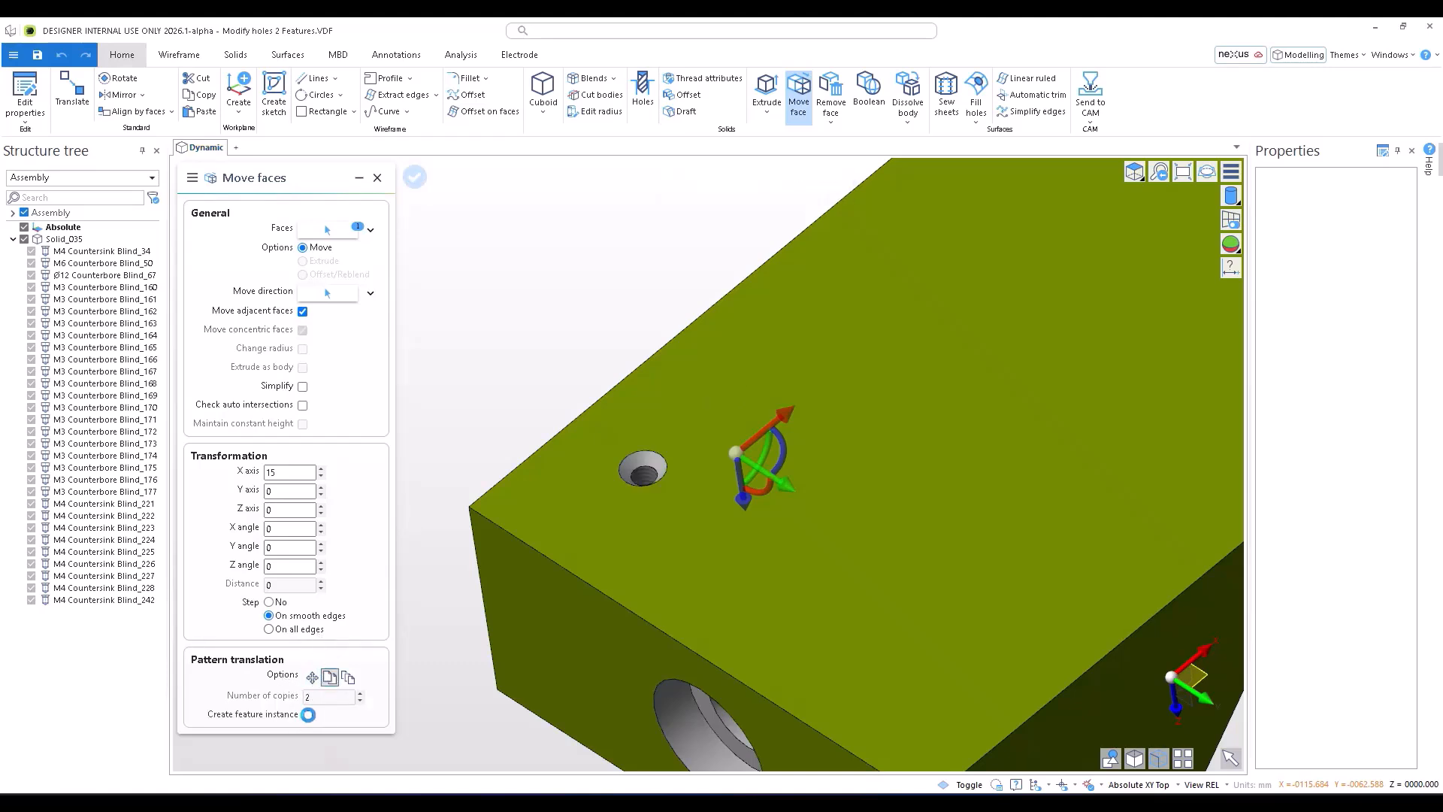
left_click(347, 677)
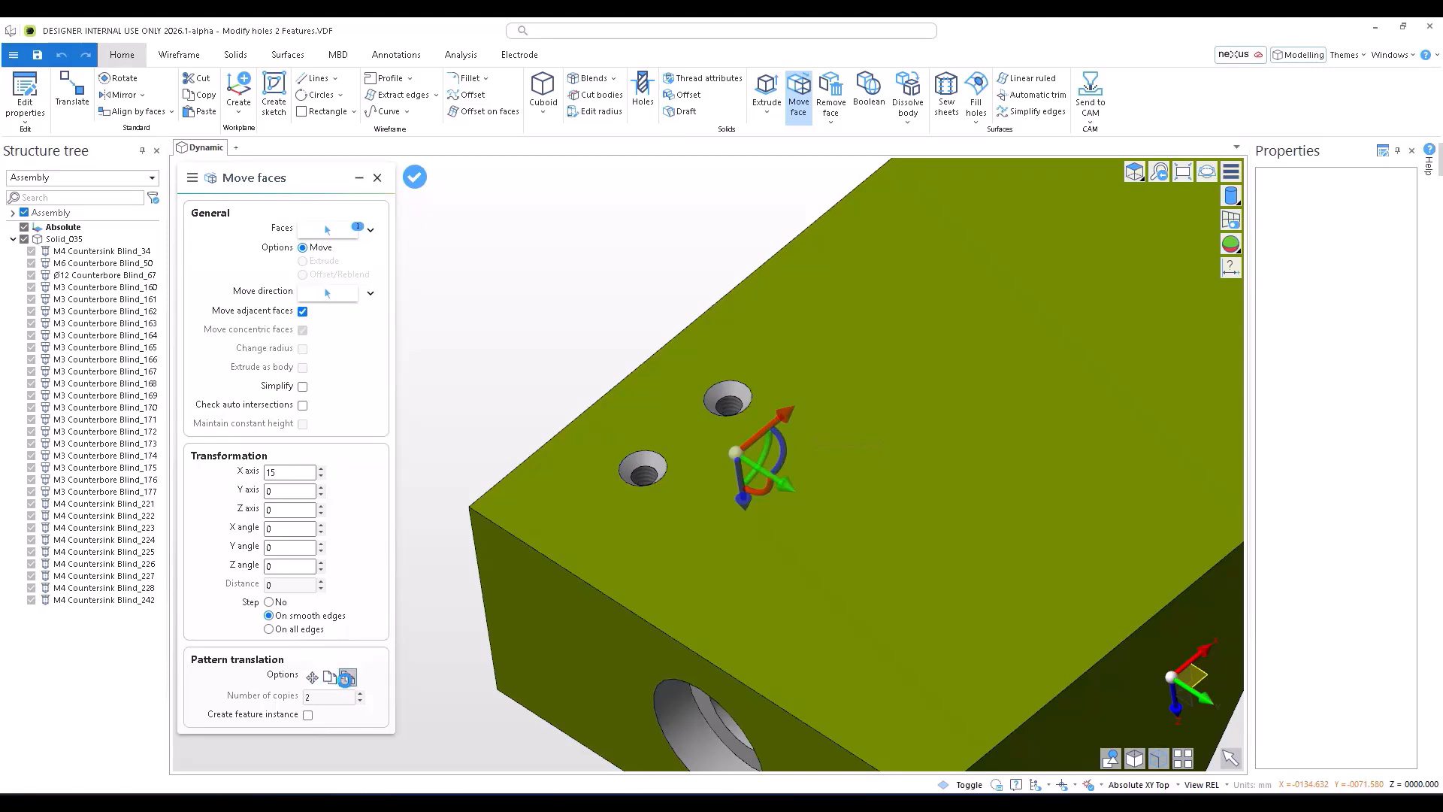
right_click(607, 240)
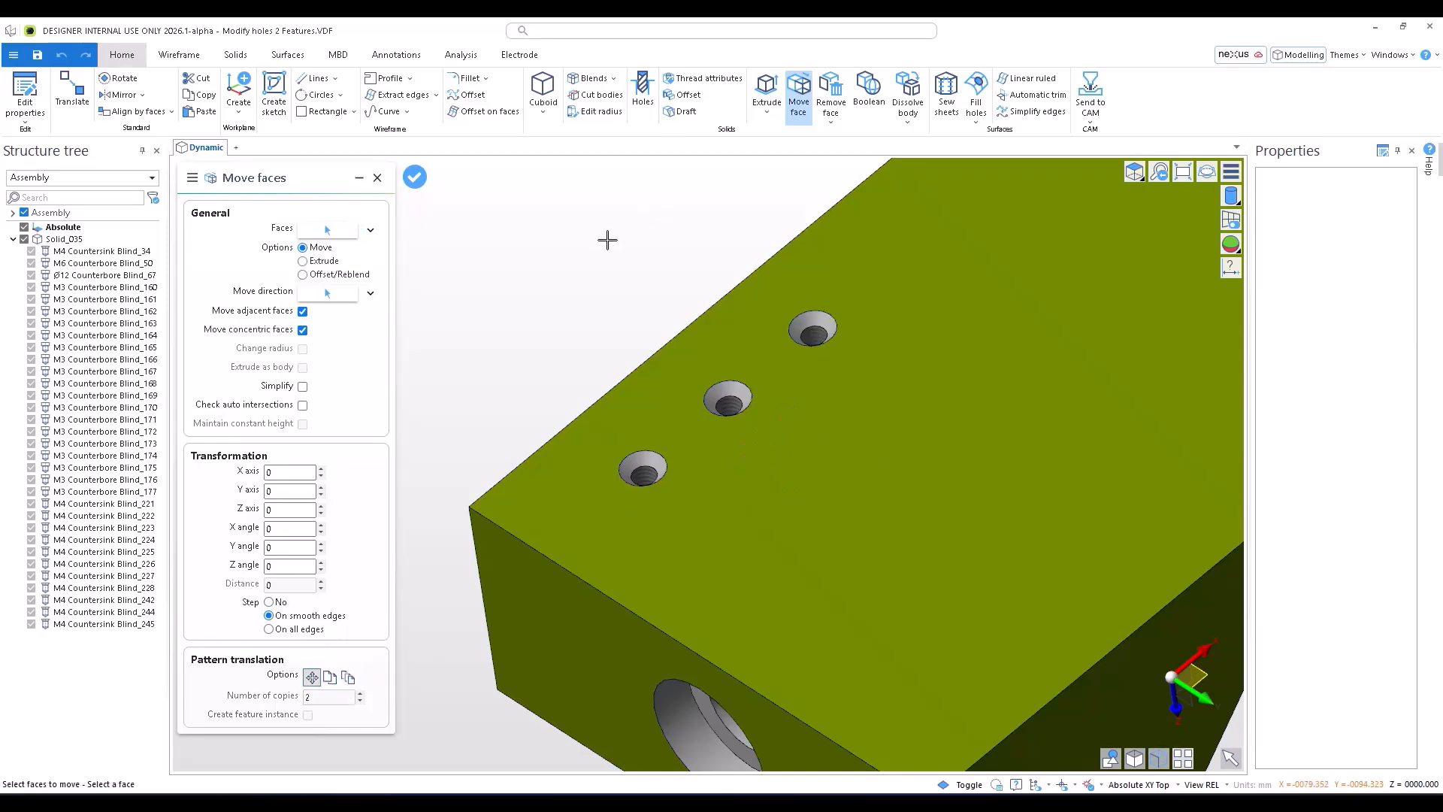
right_click(582, 291)
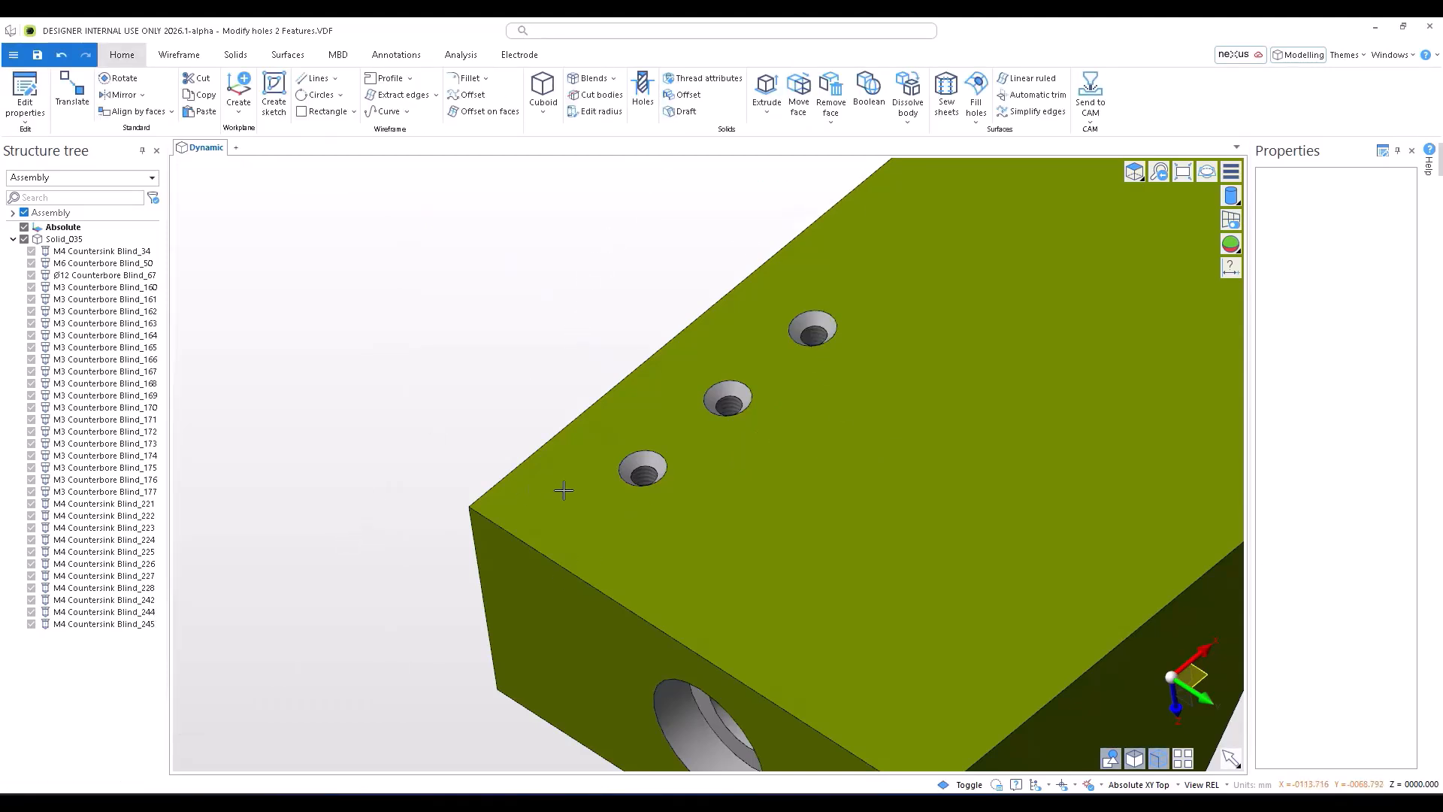
Step: Highlight the original hole and its two copies from the structure tree to check them, and clear the selection
left_click(97, 624)
left_click(97, 600, "shift")
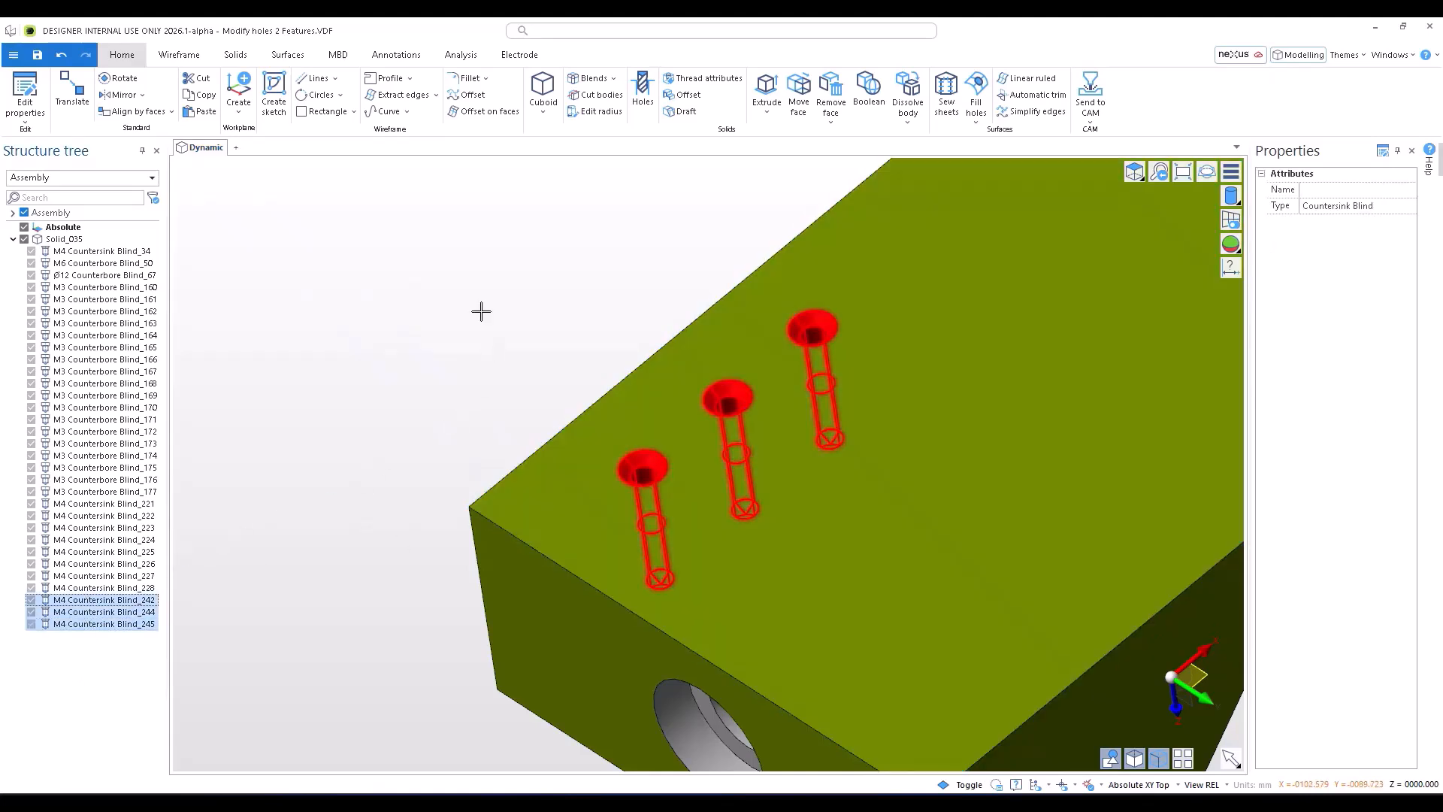
left_click(467, 276)
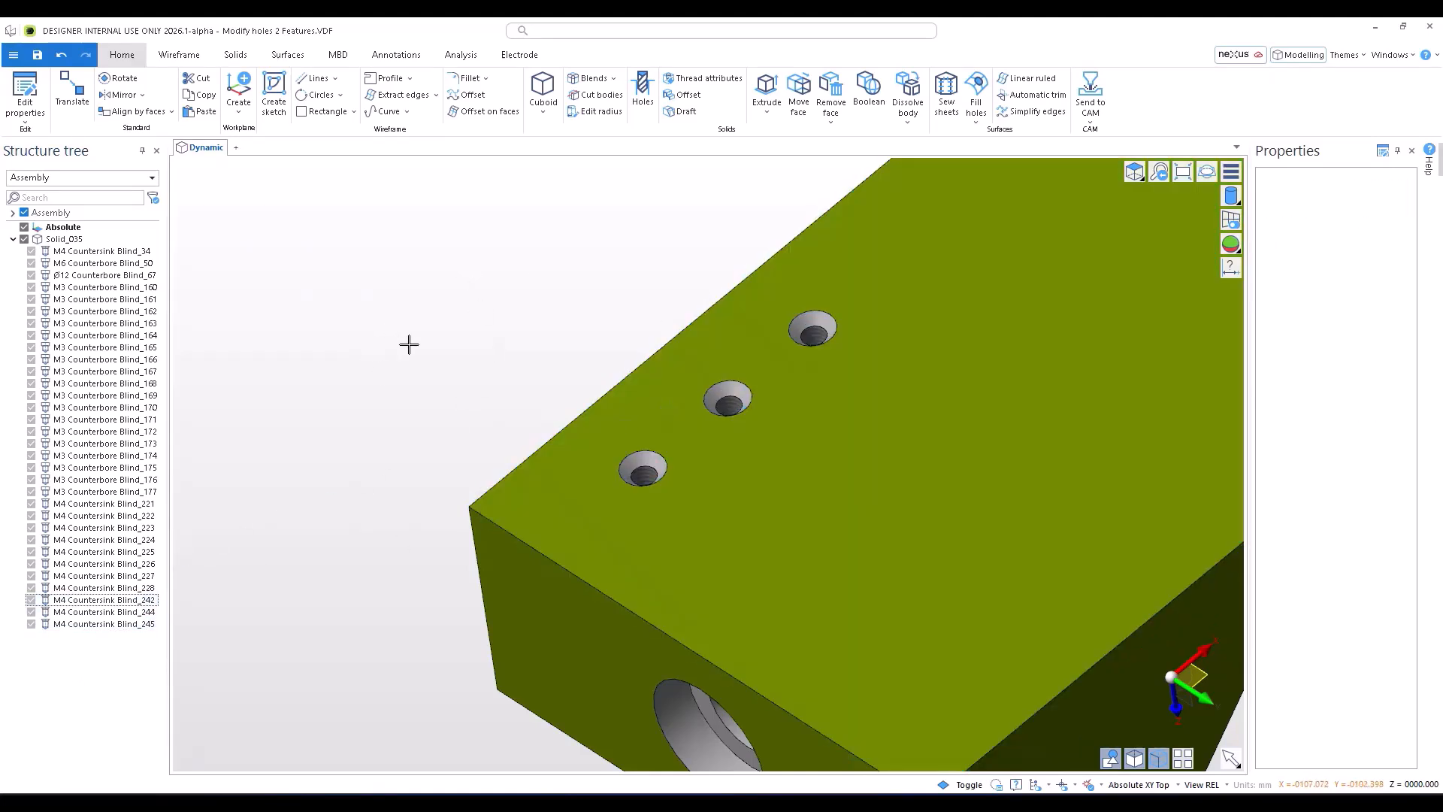
middle_click_drag(409, 345, 515, 306)
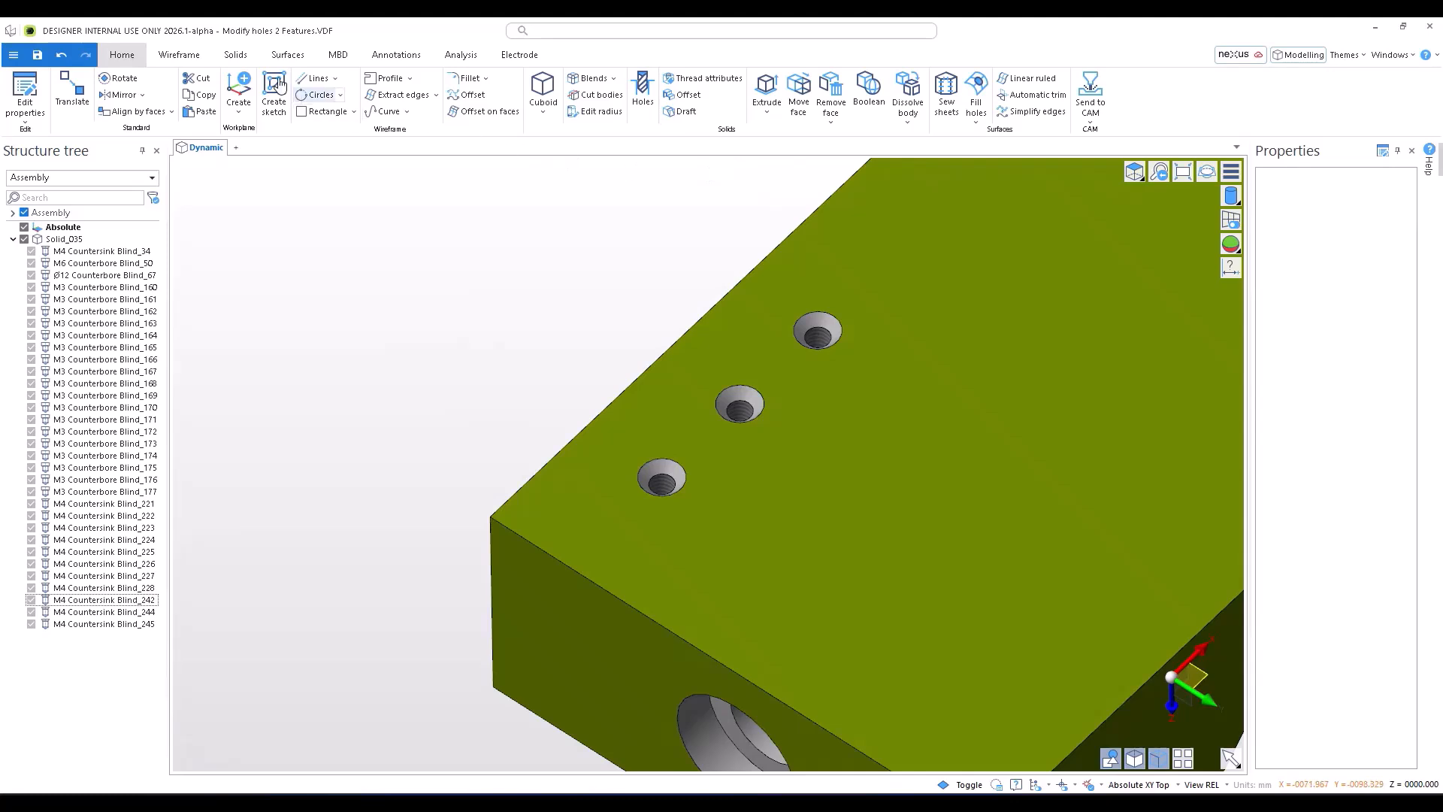
Step: Copy the corner hole twice across the block with Translate feature at a Y-axis increment of 9.5311, and leave the command
left_click(235, 55)
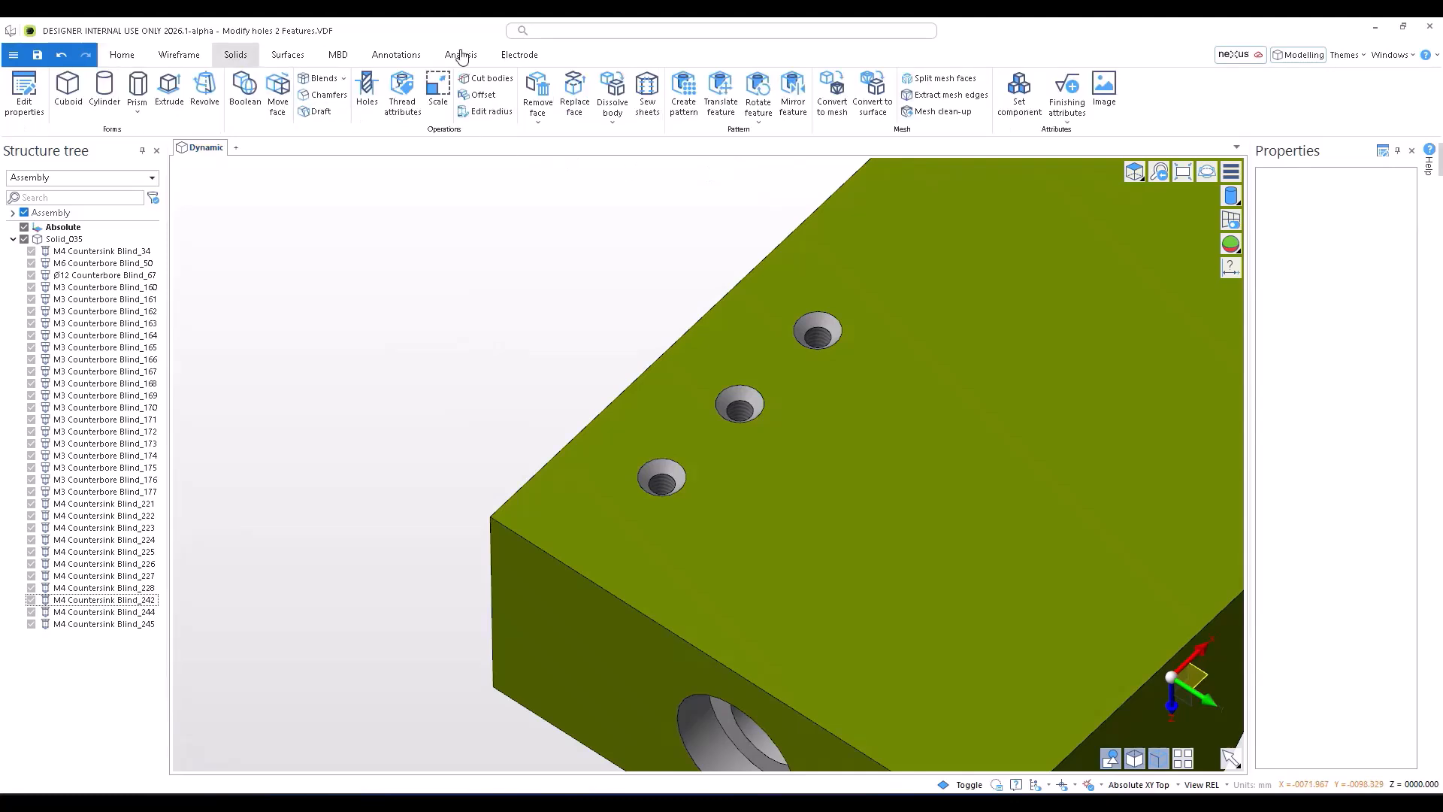
left_click(718, 109)
left_click(671, 492)
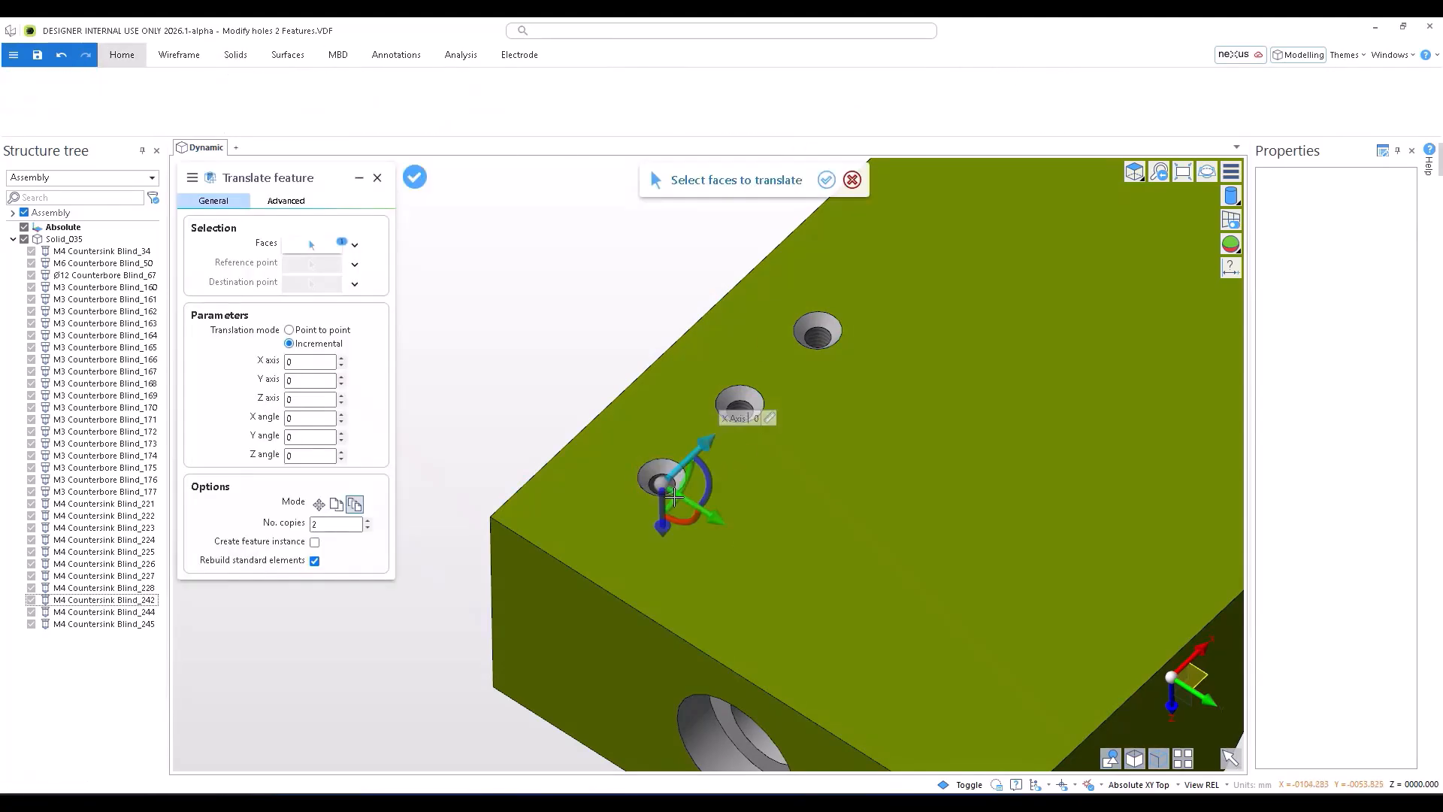
mouse_move(766, 562)
left_mouse_down()
mouse_move(811, 571)
mouse_move(788, 568)
left_mouse_up()
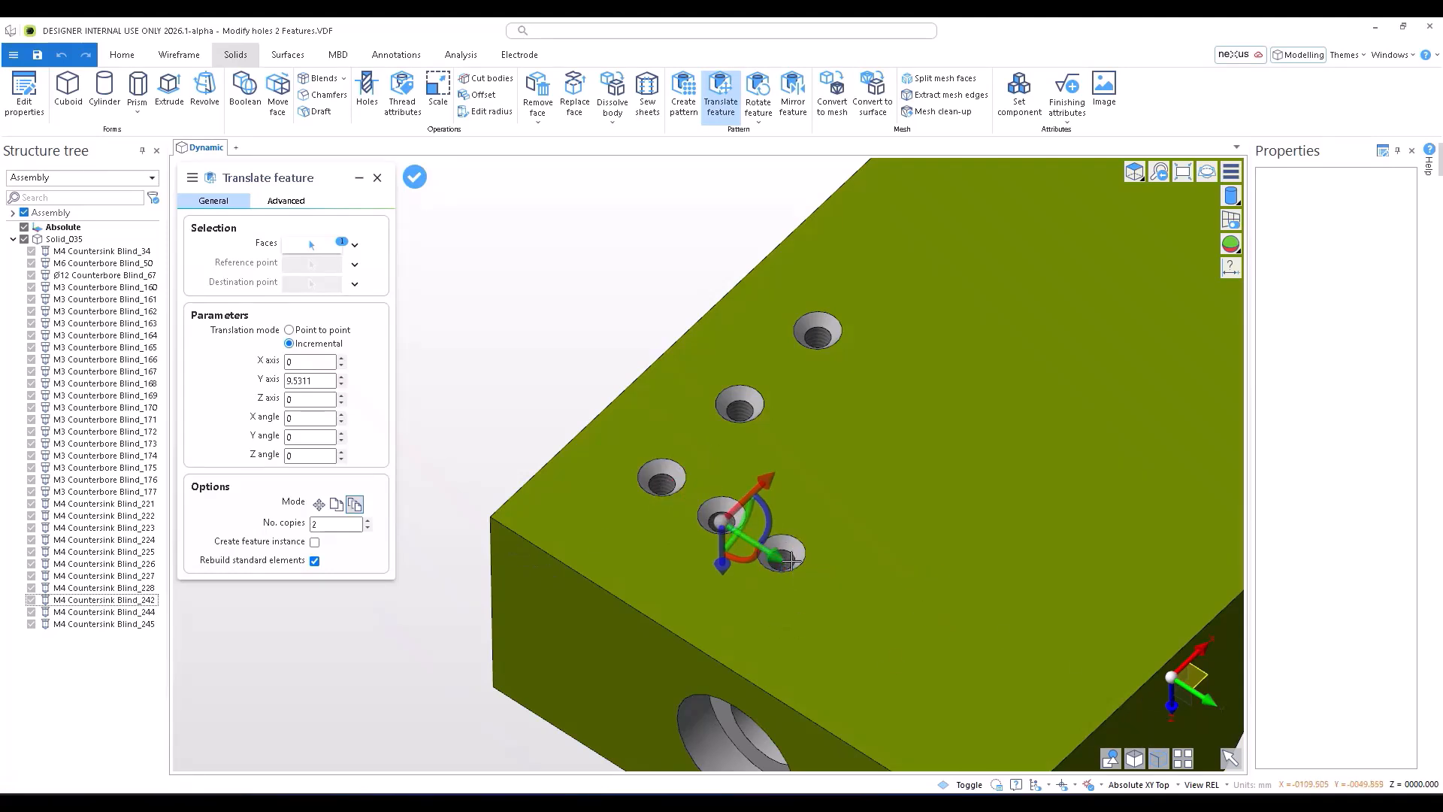
key("Return")
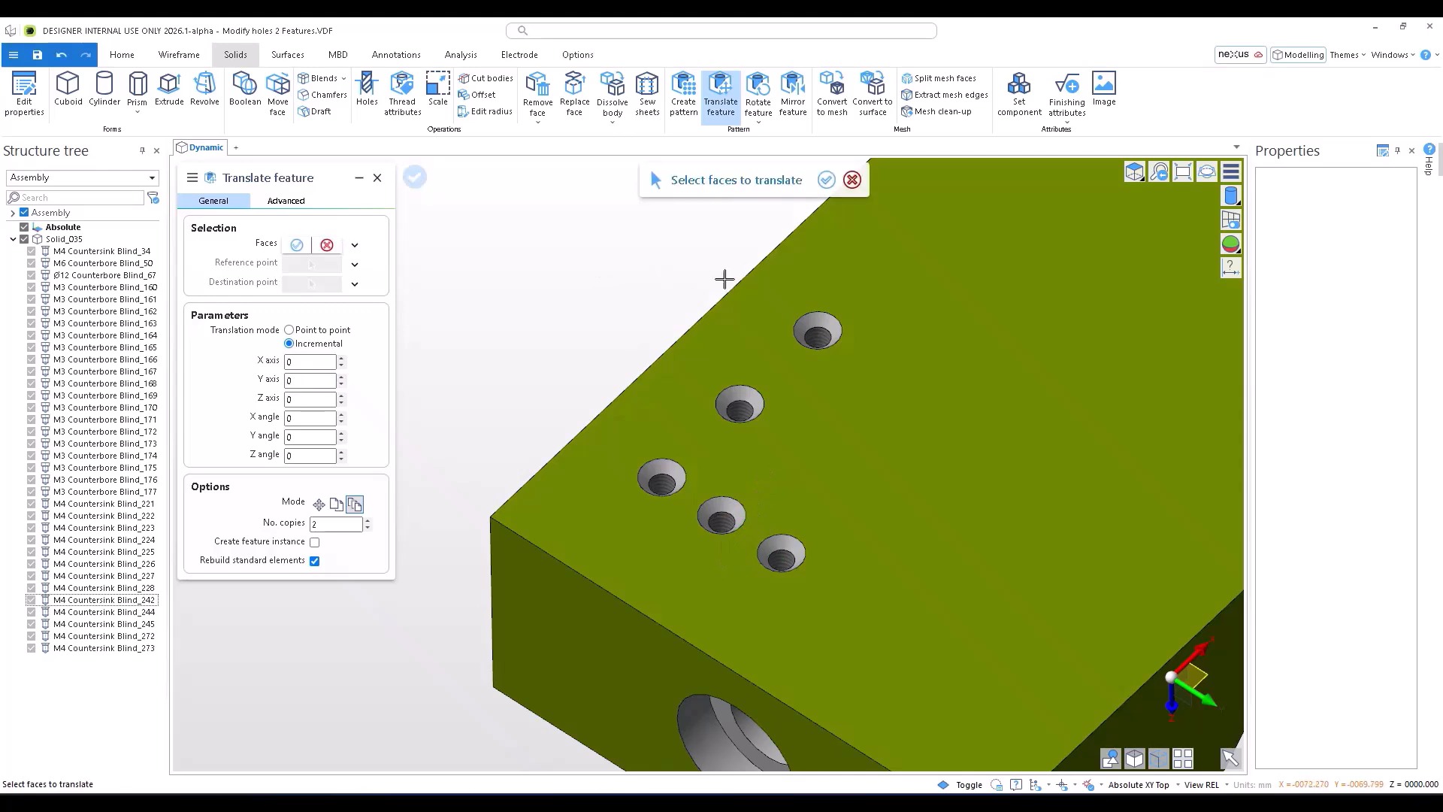
key("Escape")
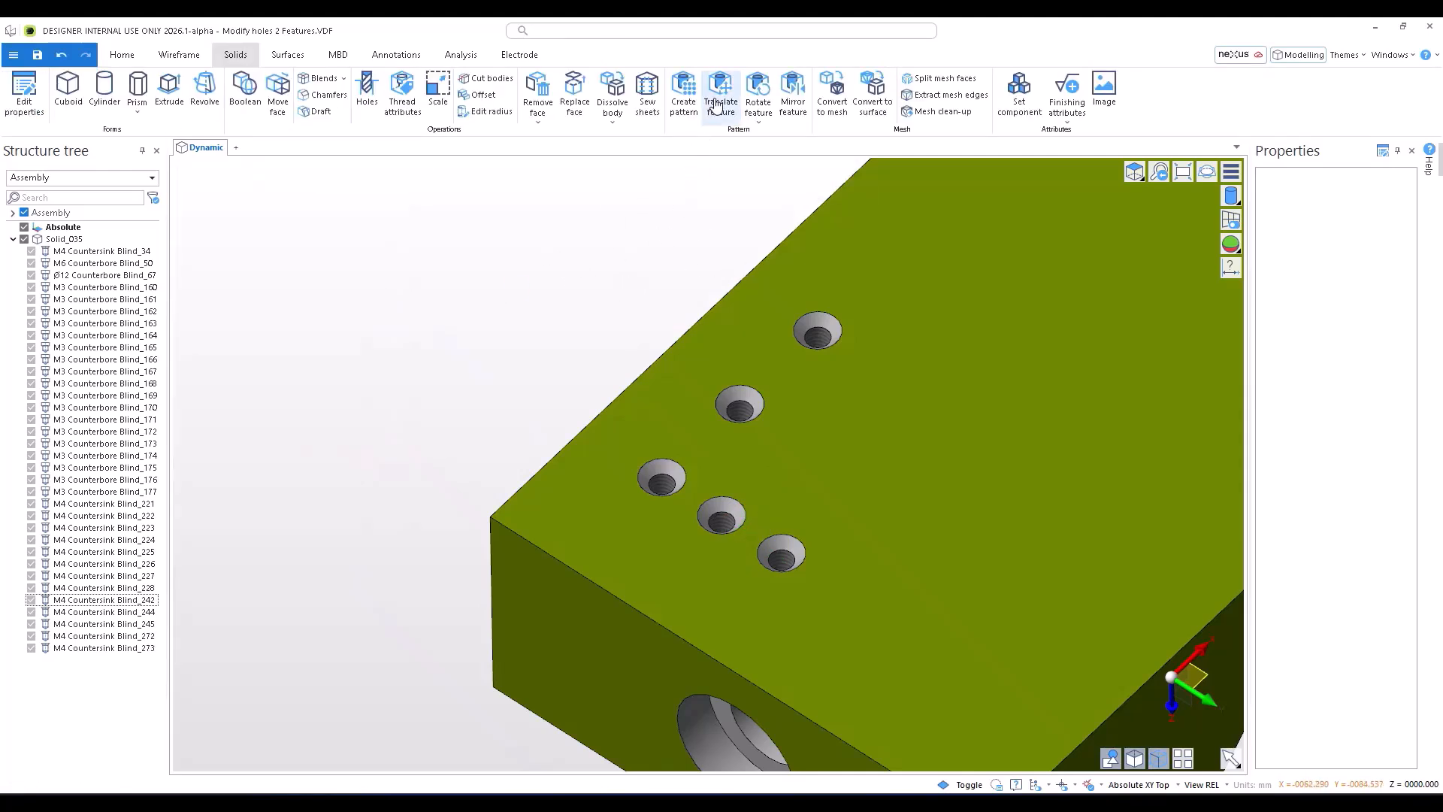
Step: Copy the row's farthest hole 3 times with Rotate feature at an angle of 13 about the block's corner vertex
left_click(757, 90)
left_click(825, 321)
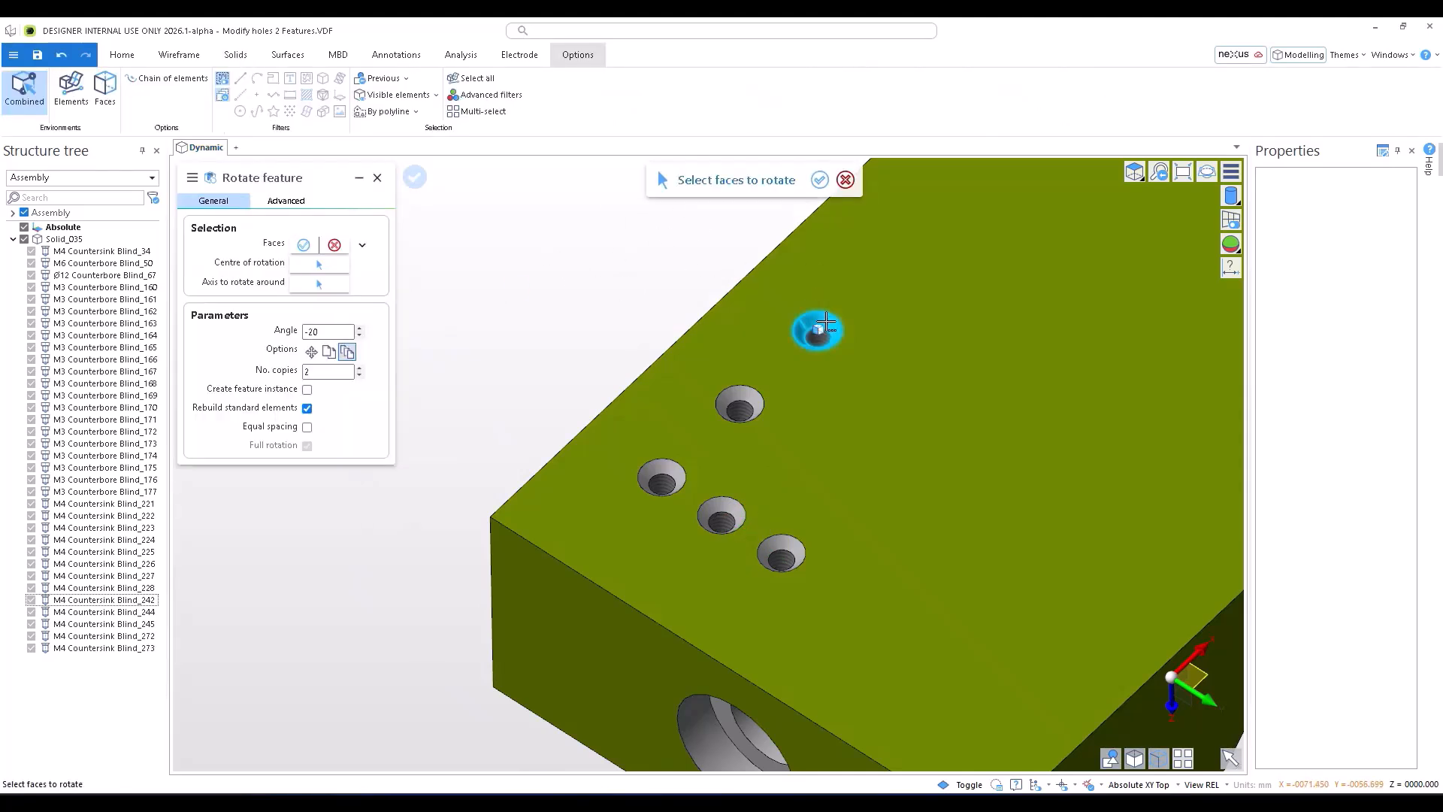
key("Return")
left_click(490, 516)
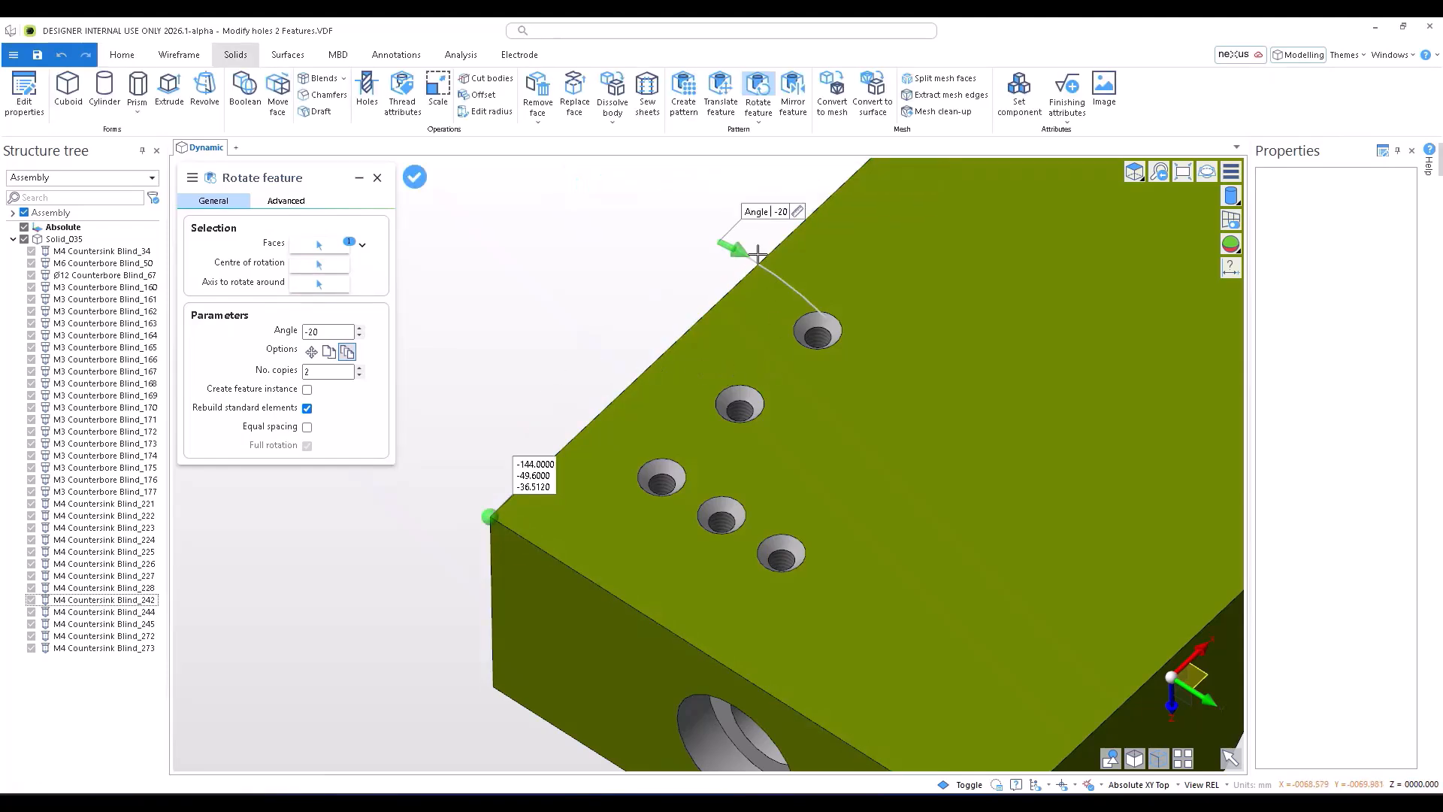
left_click_drag(746, 260, 720, 615)
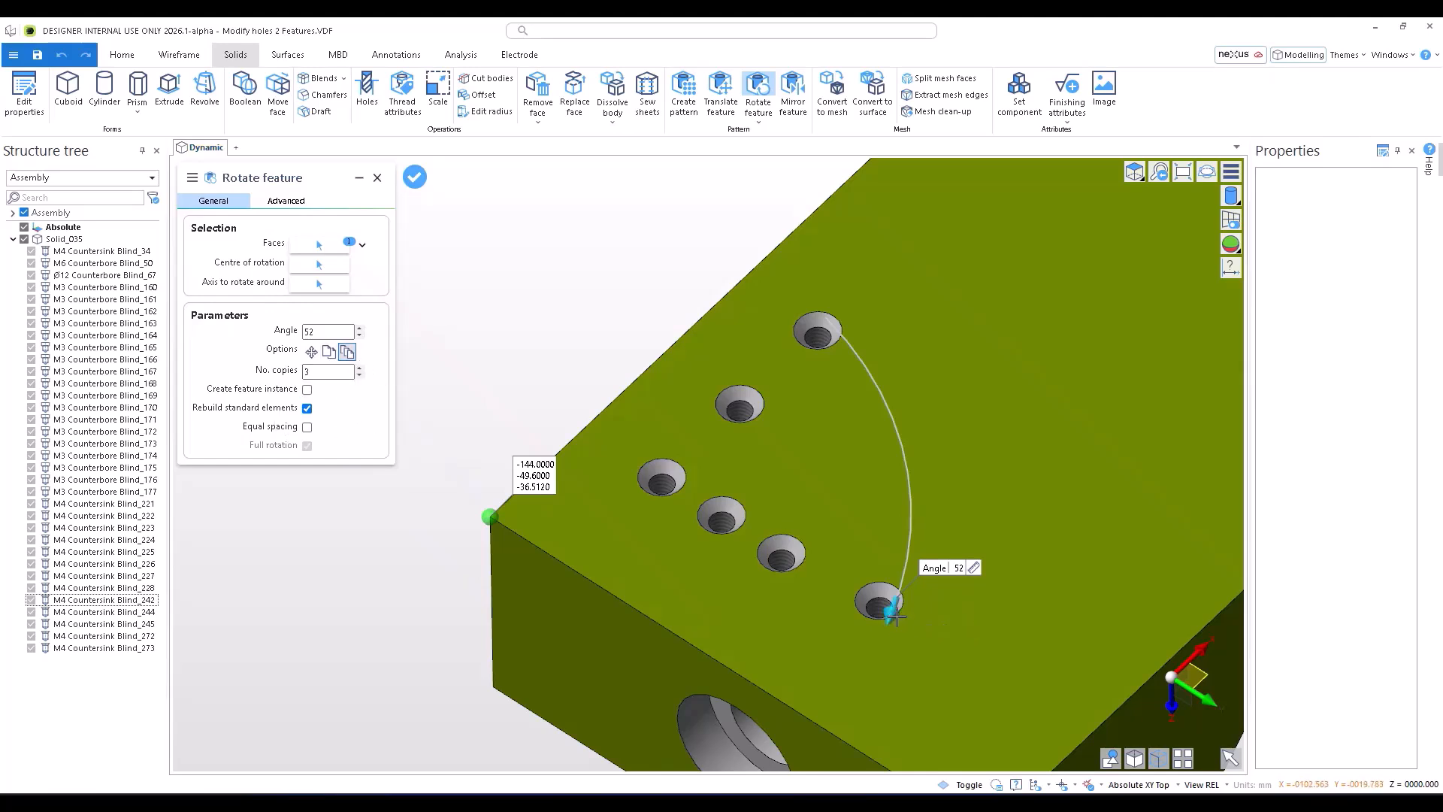
left_click_drag(894, 610, 870, 374)
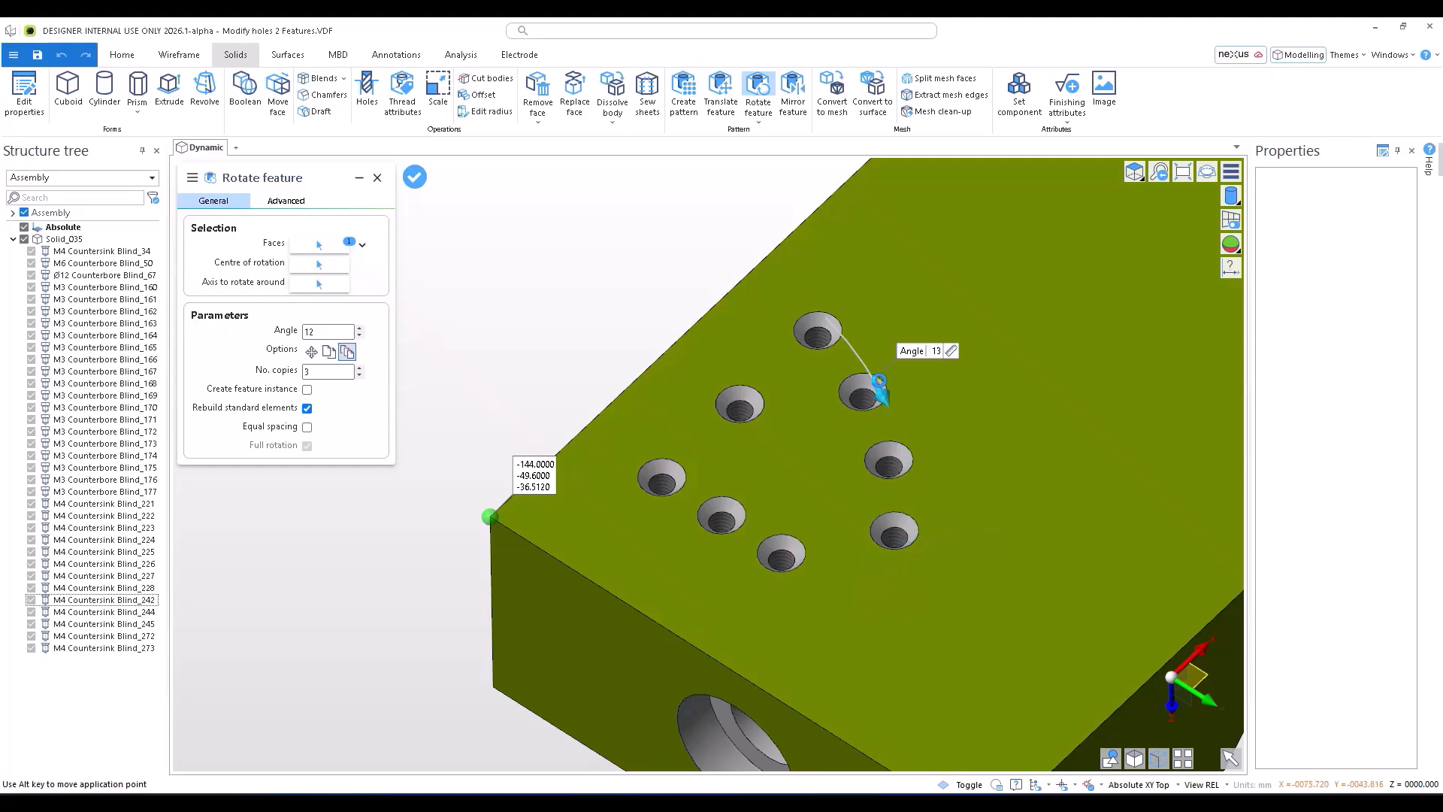
left_click(348, 333)
scroll(349, 333, "up", 2)
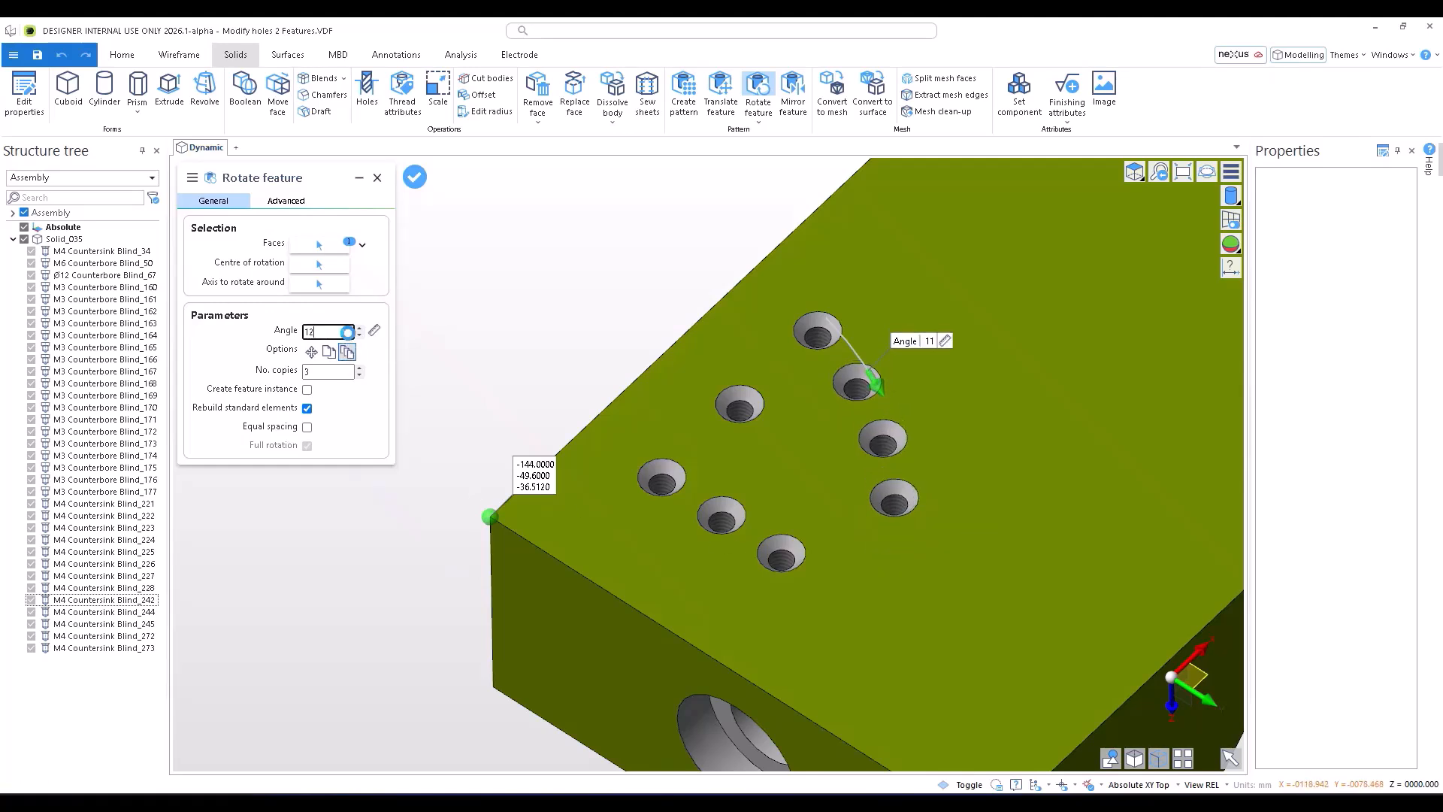
right_click(602, 243)
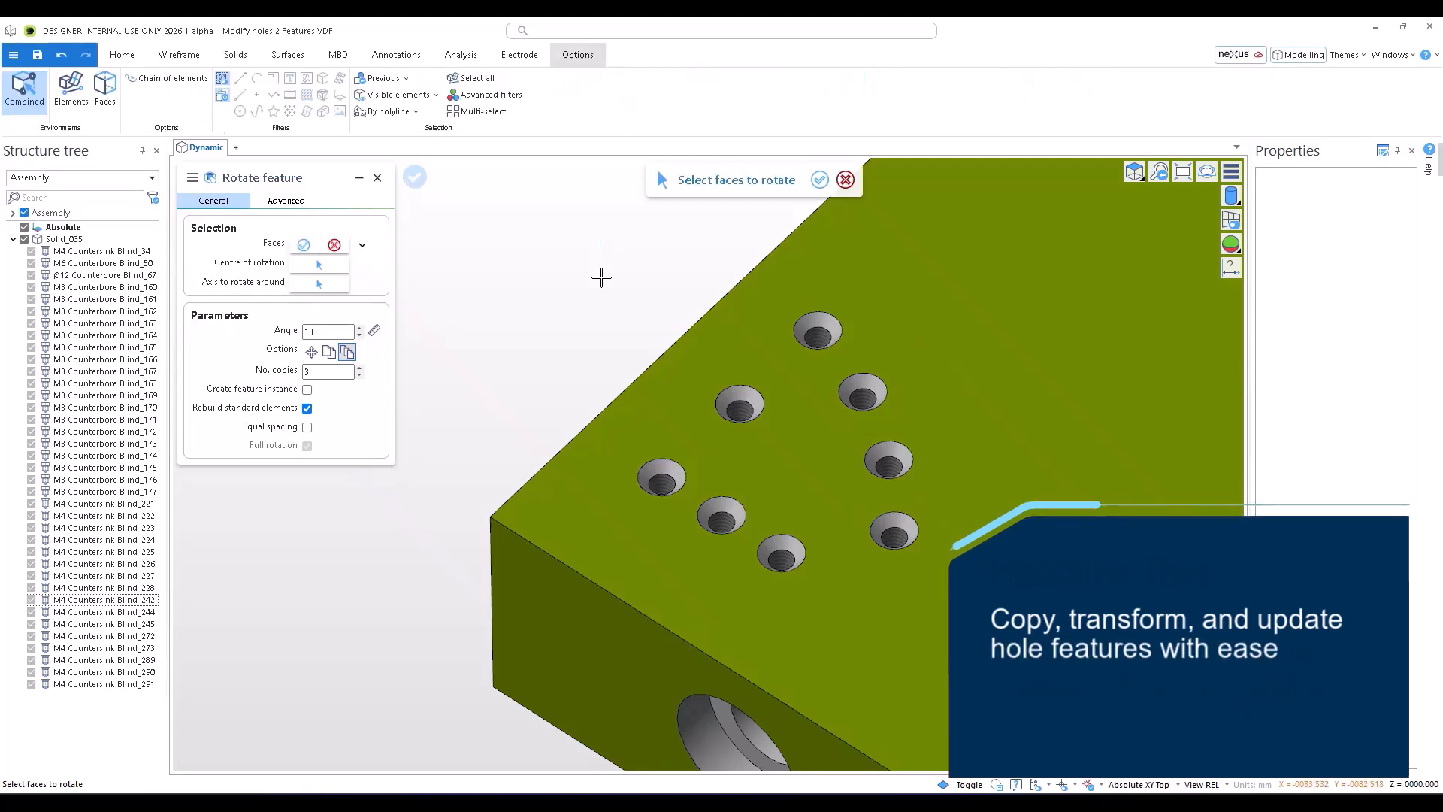
Step: Highlight the last translated hole and the three rotated copies from the structure tree to check them, and clear the selection
left_click(97, 684)
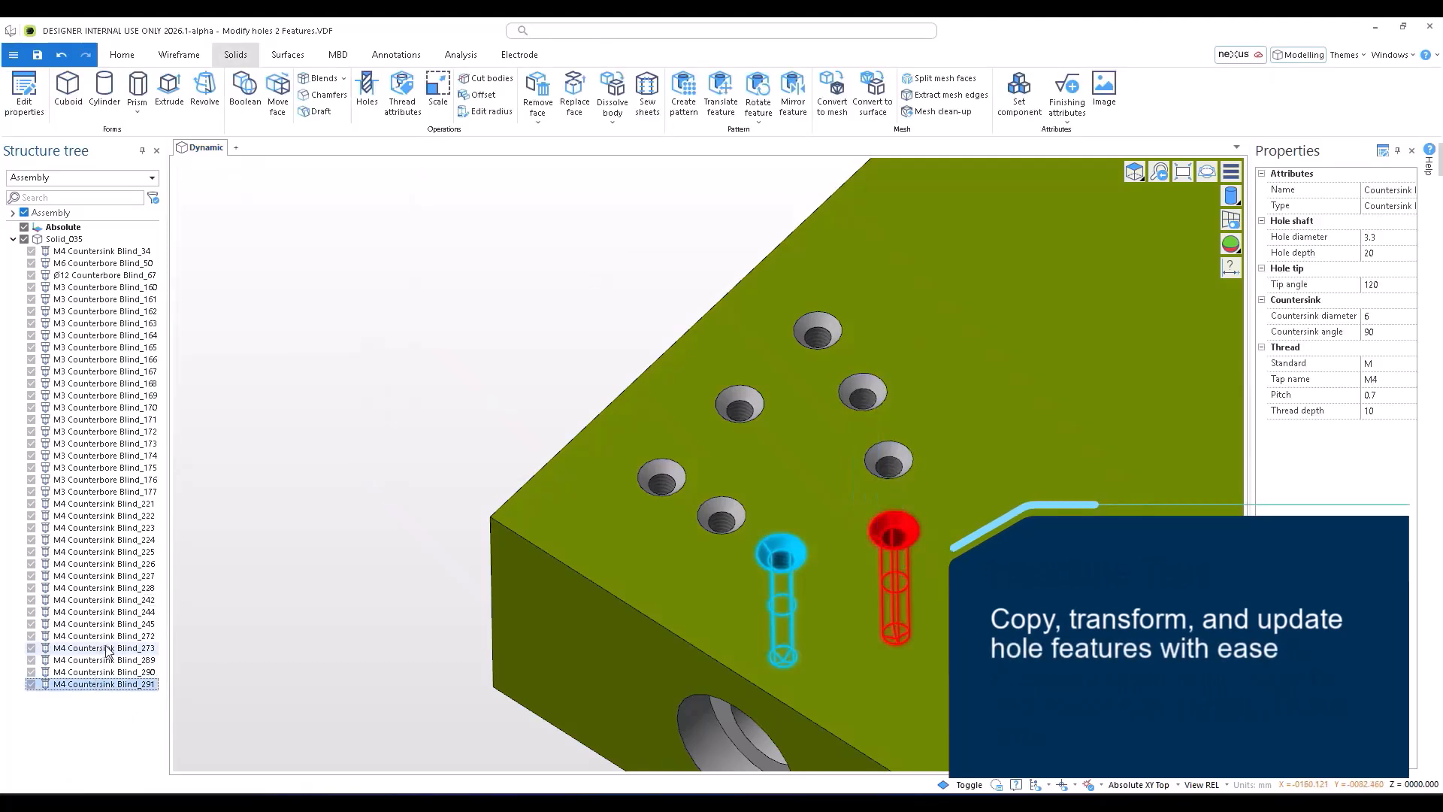
left_click(103, 648, "shift")
left_click(278, 390)
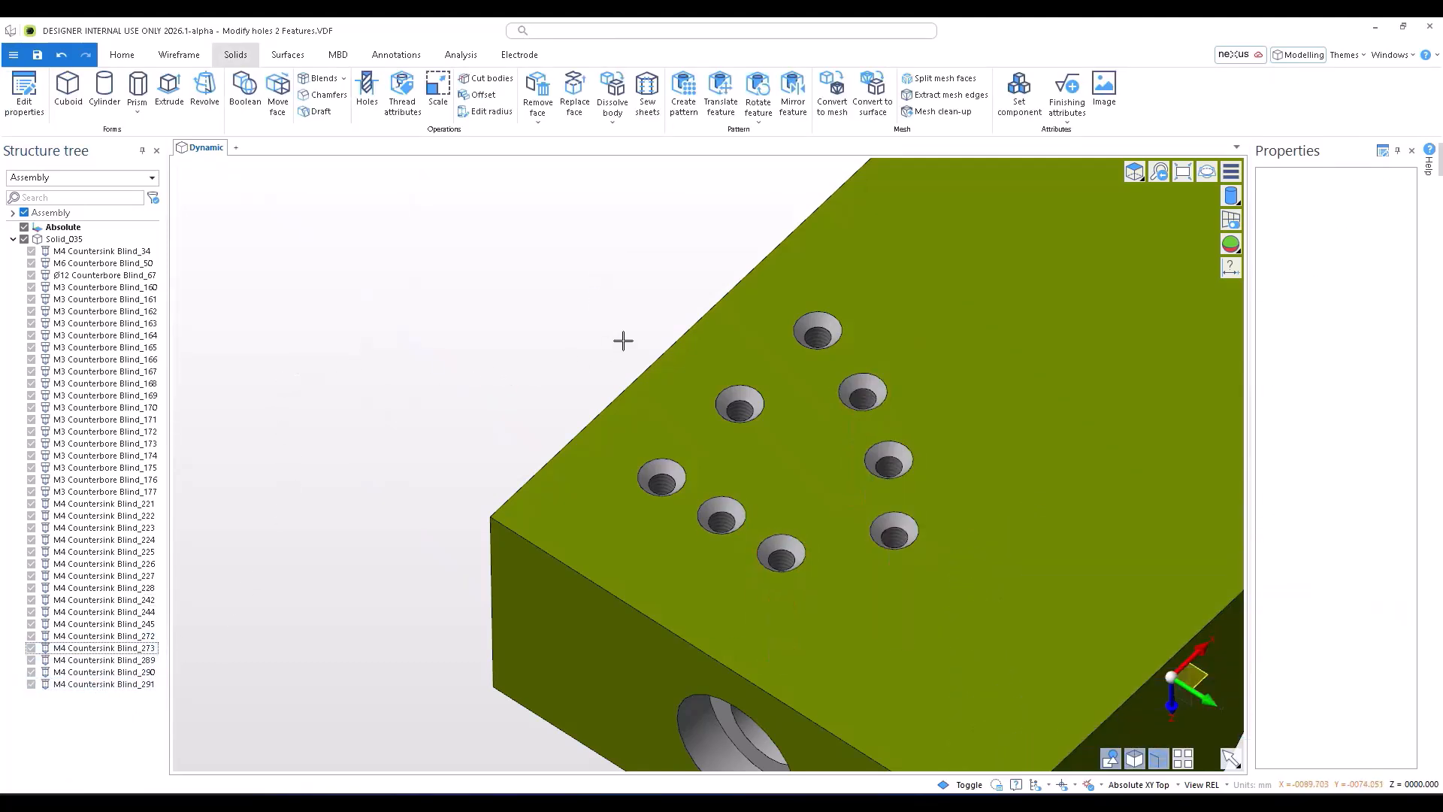
Step: Highlight the corner hole and all its translated and rotated copies from the structure tree to check them, and clear the selection
left_click(102, 684)
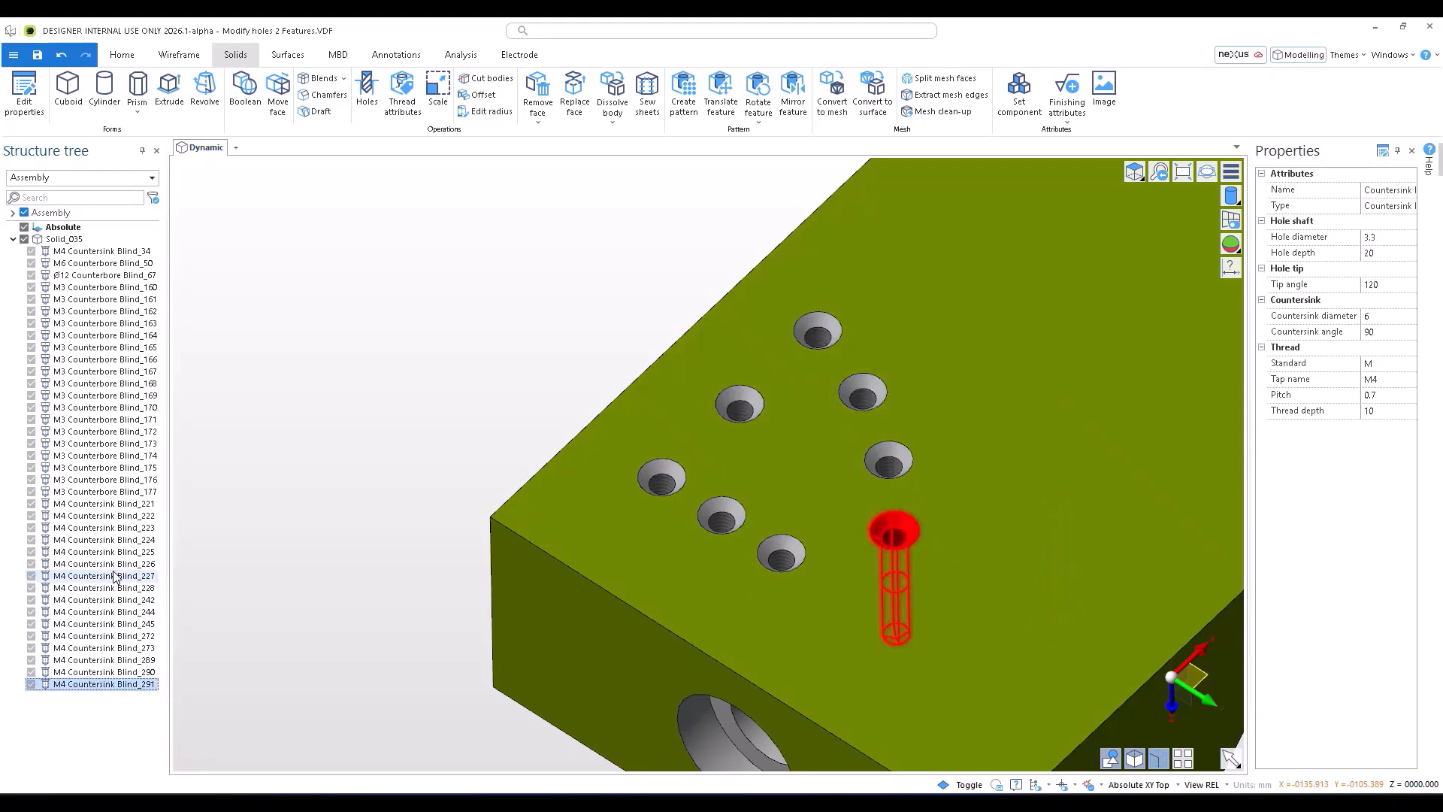
left_click(103, 576, "shift")
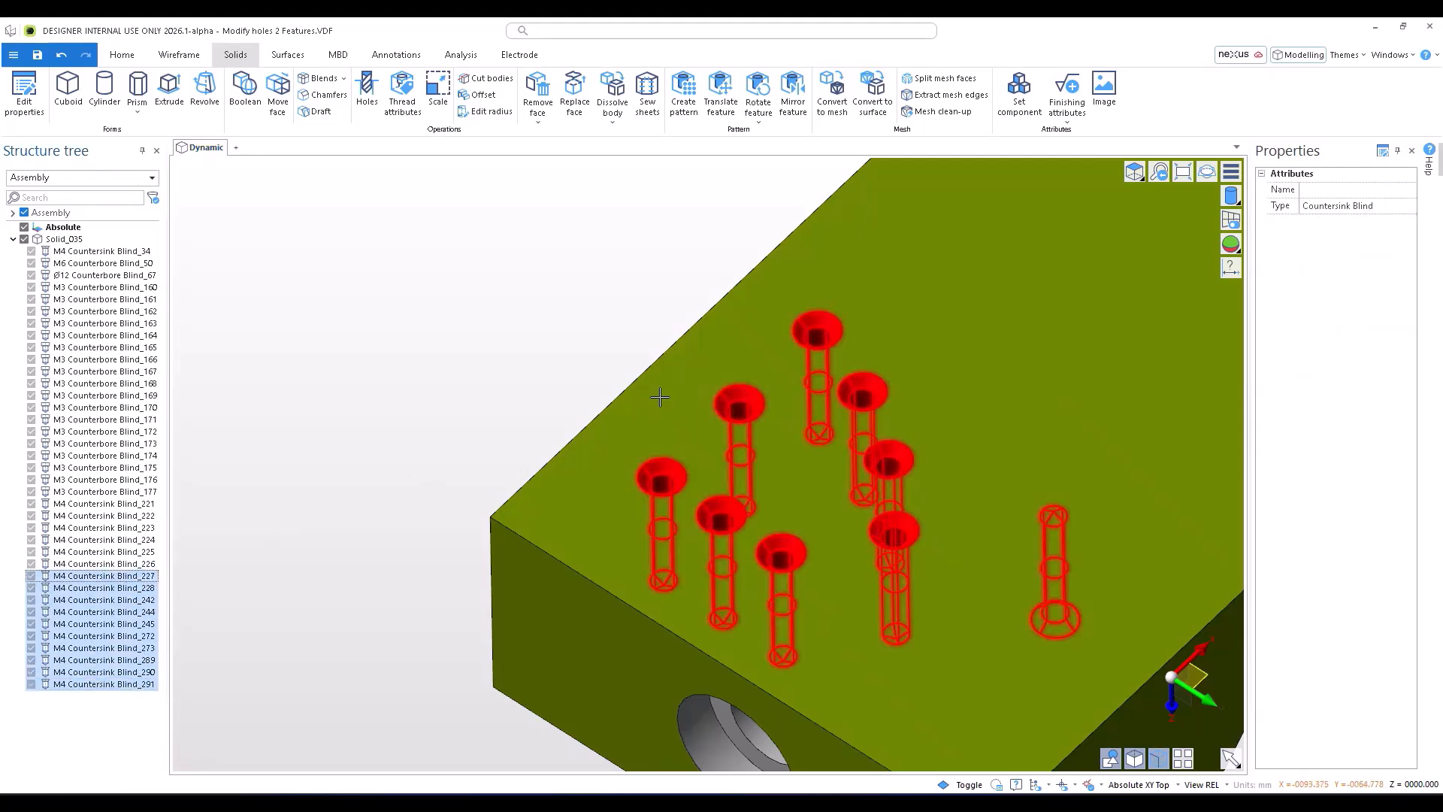
middle_click_drag(660, 396, 641, 481)
key("Escape")
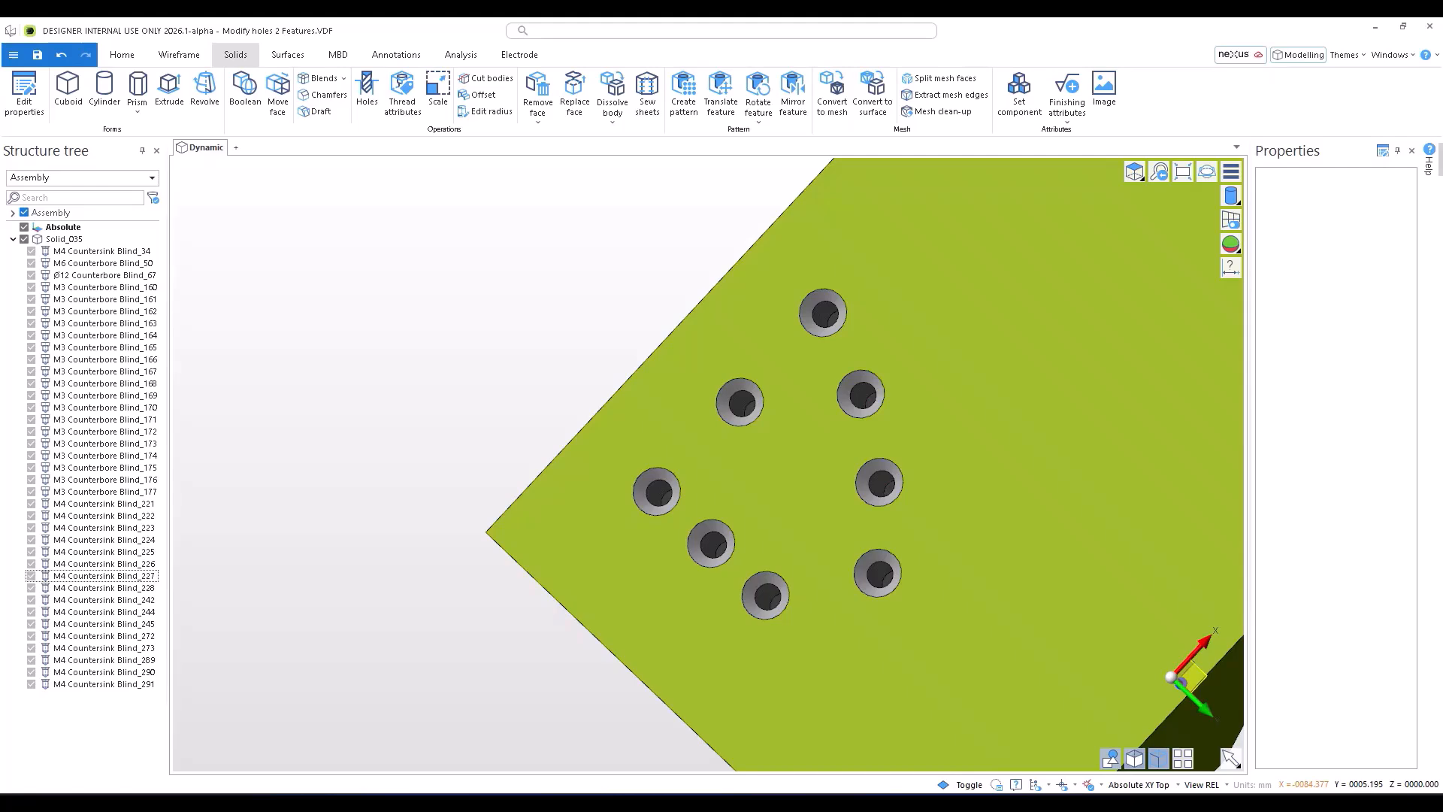
middle_click_drag(793, 306, 787, 272)
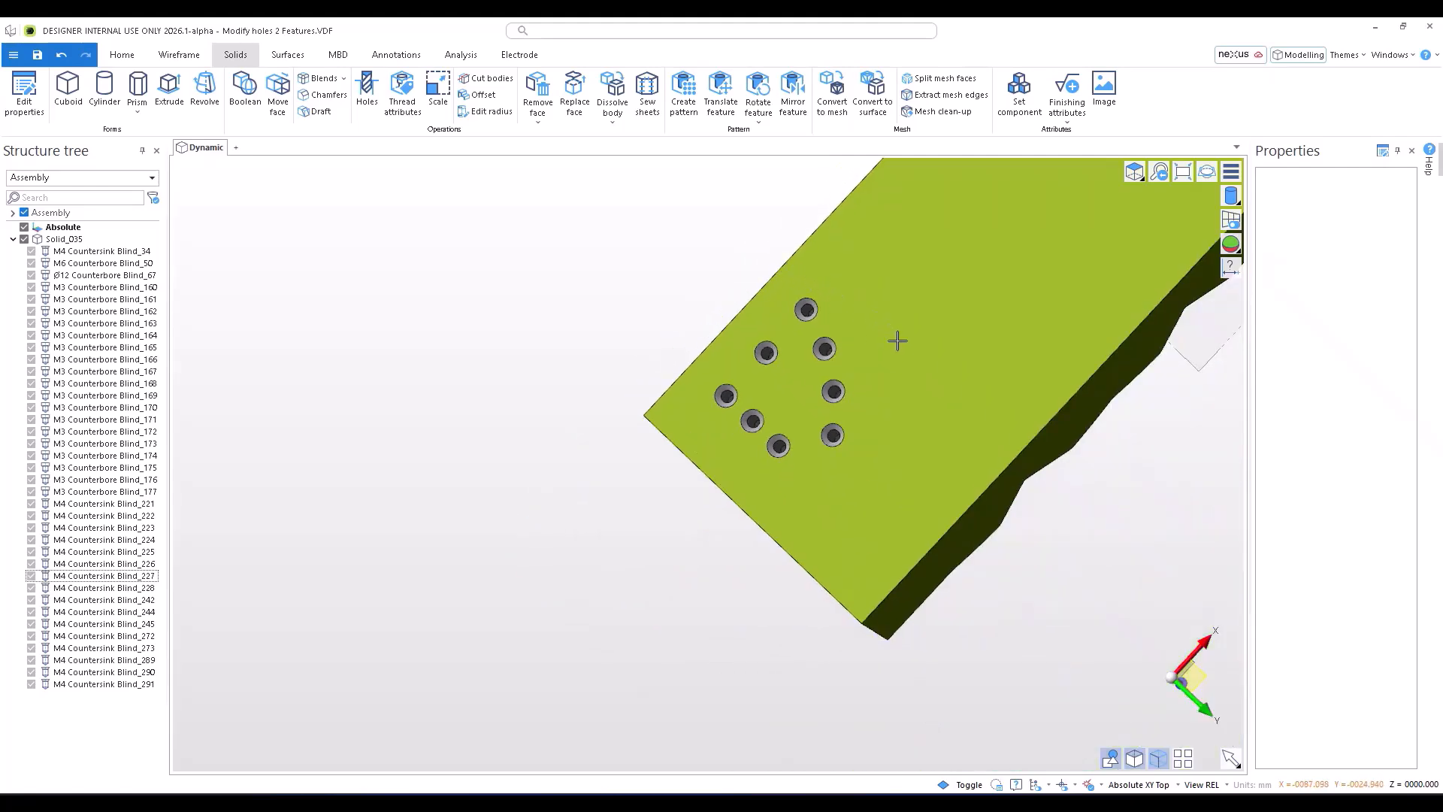
middle_click_drag(828, 341, 843, 225)
scroll(856, 241, "up", 5)
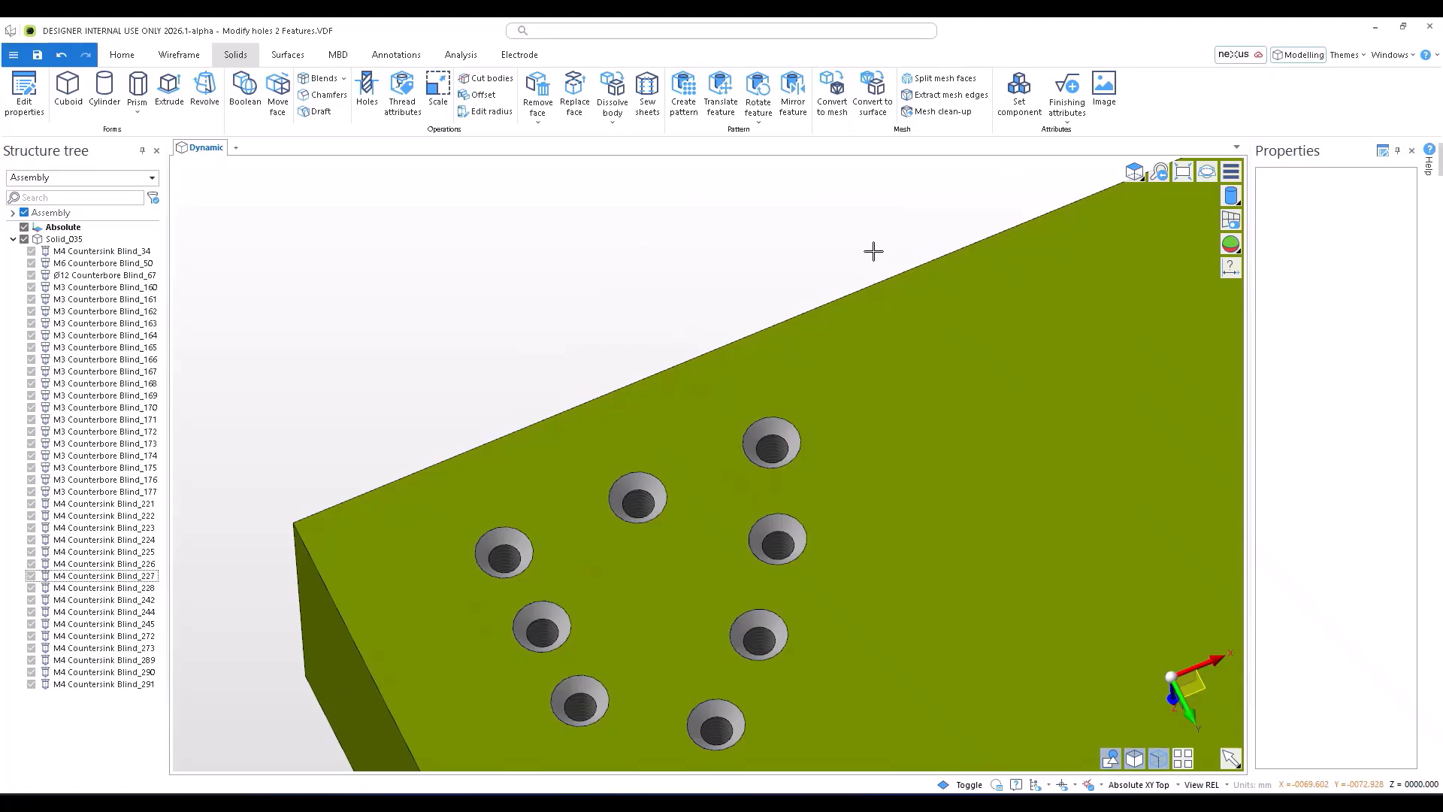
left_click(735, 100)
left_click(728, 526)
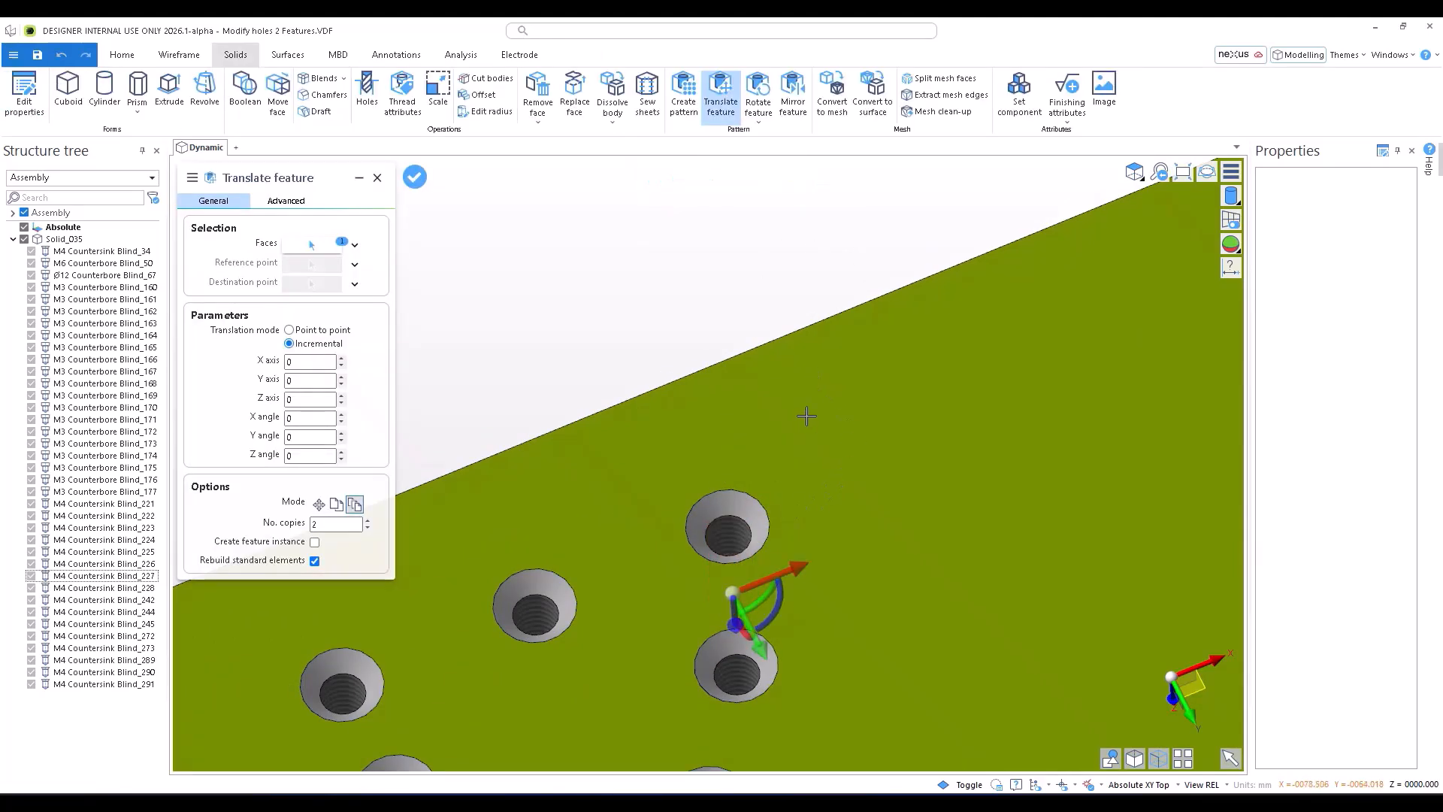
left_click(802, 565)
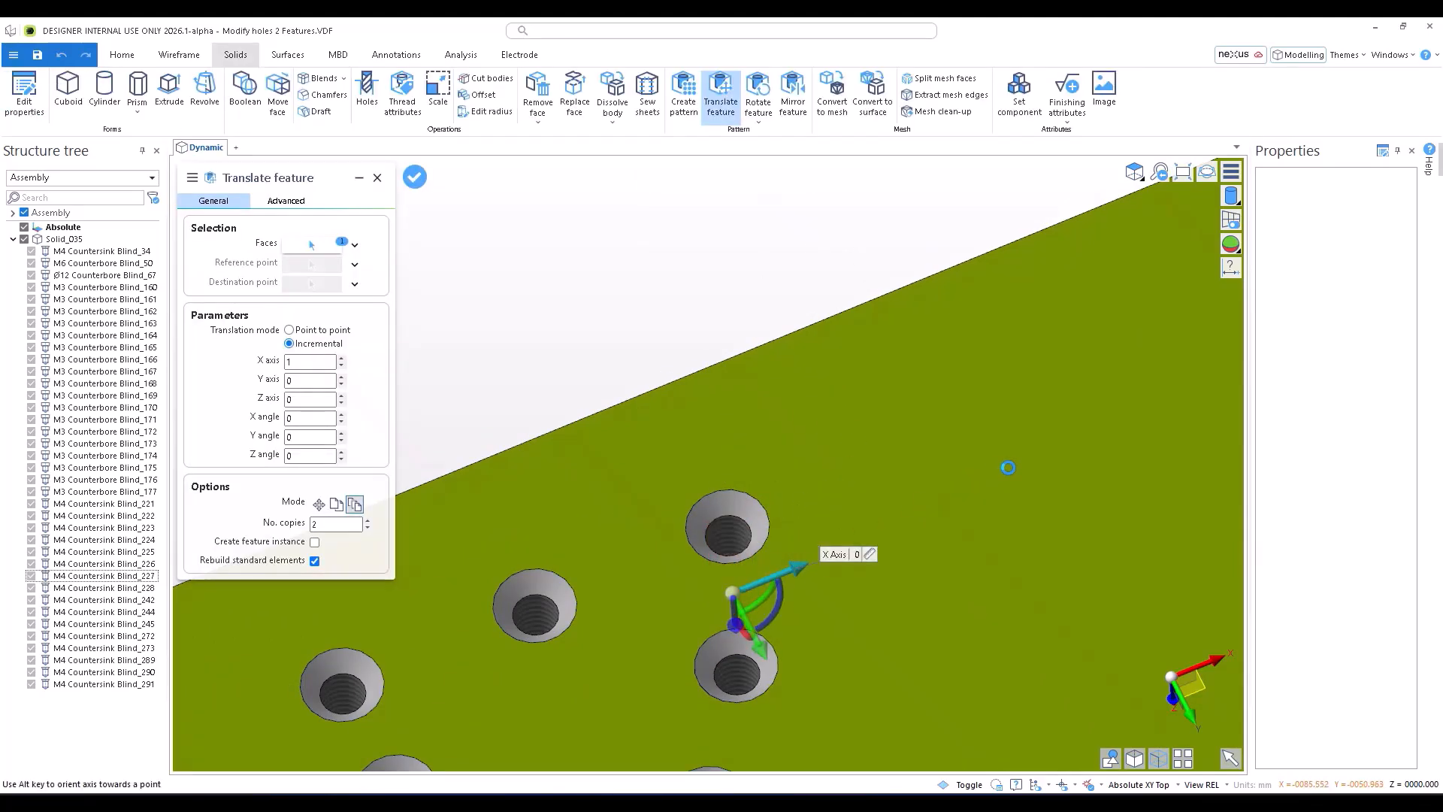
key("Return")
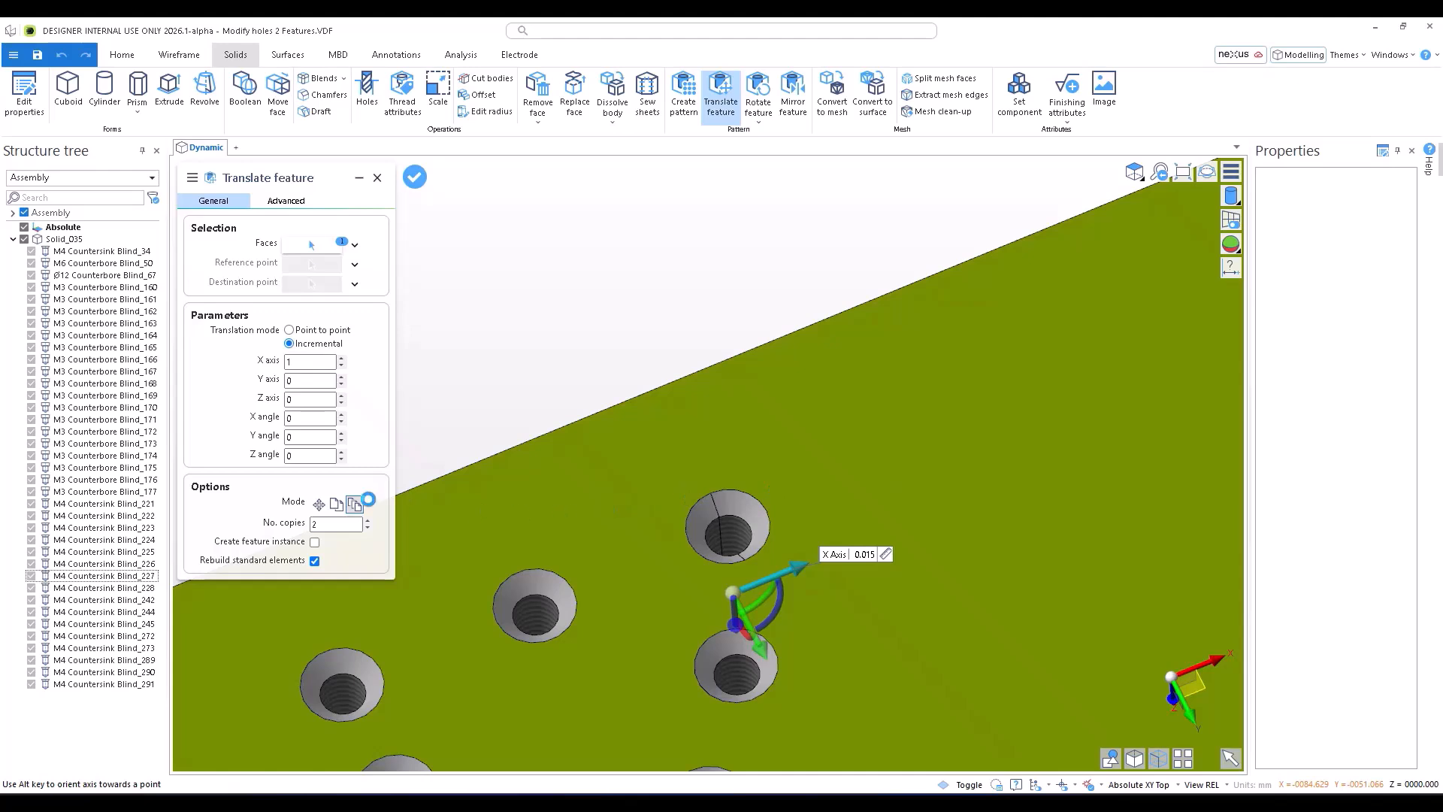
key("Escape")
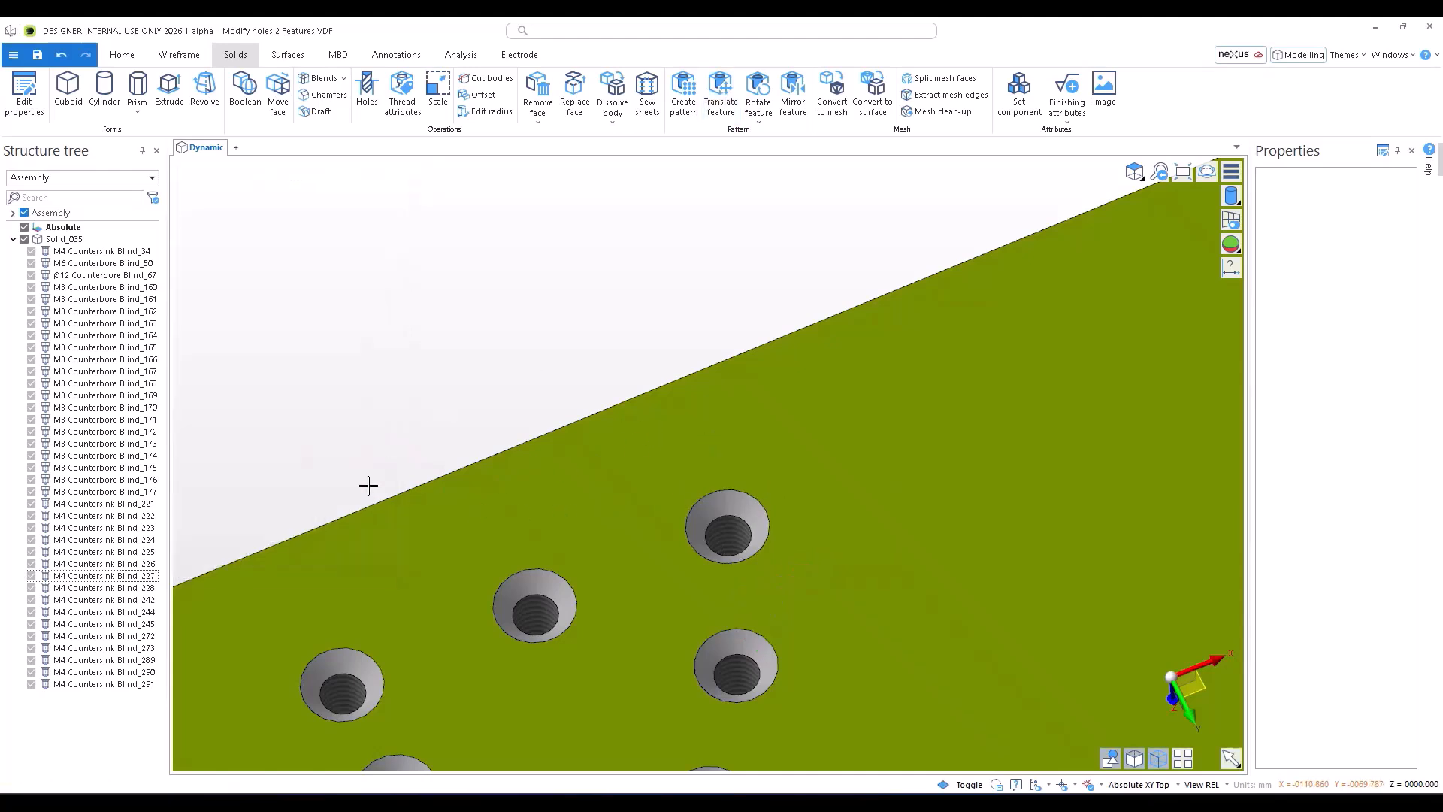
Step: Try to copy the row's farthest hole once with Translate feature at an X-axis increment of 50
left_click(720, 94)
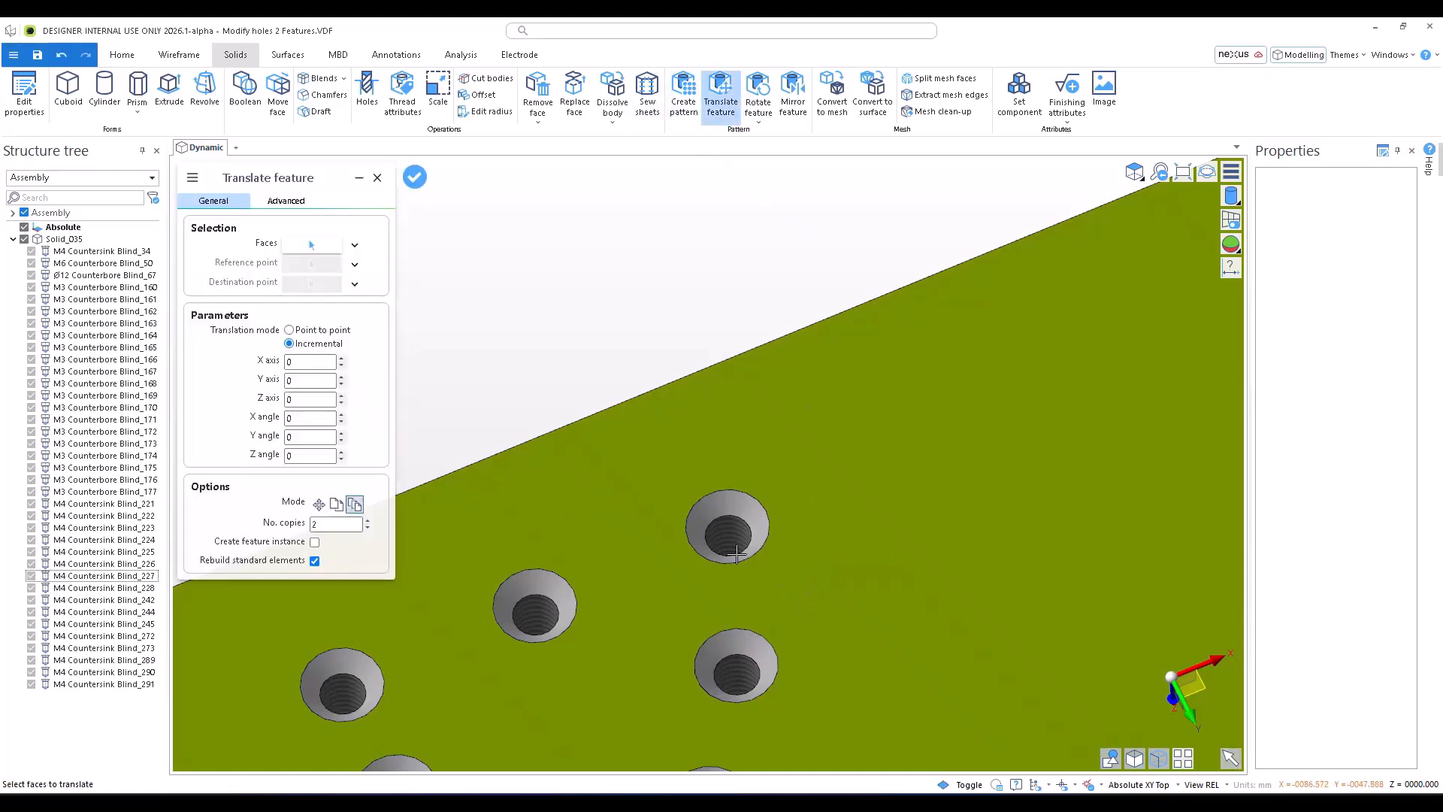
left_click(724, 534)
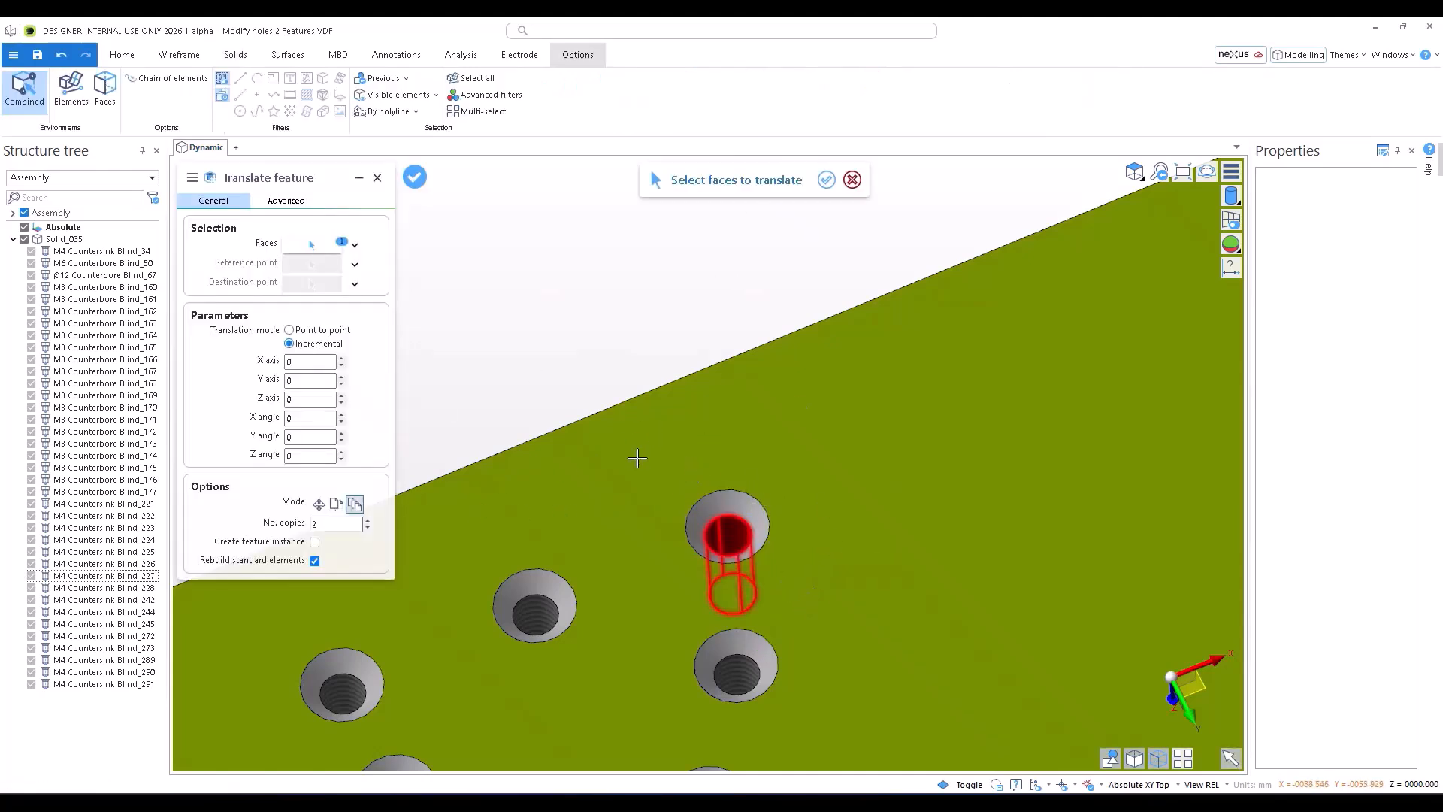
left_click(337, 505)
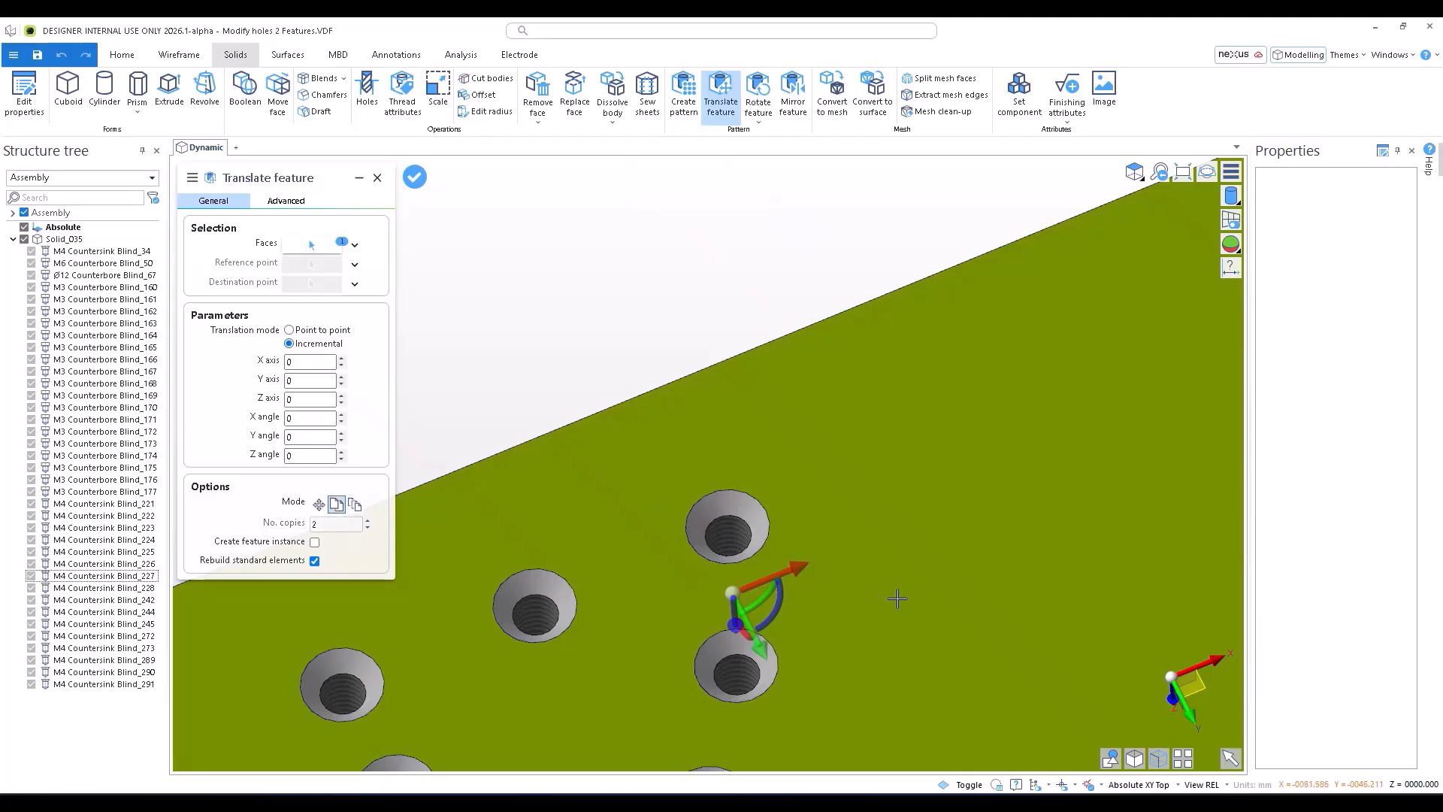
mouse_move(795, 570)
left_click(855, 553)
key("Return")
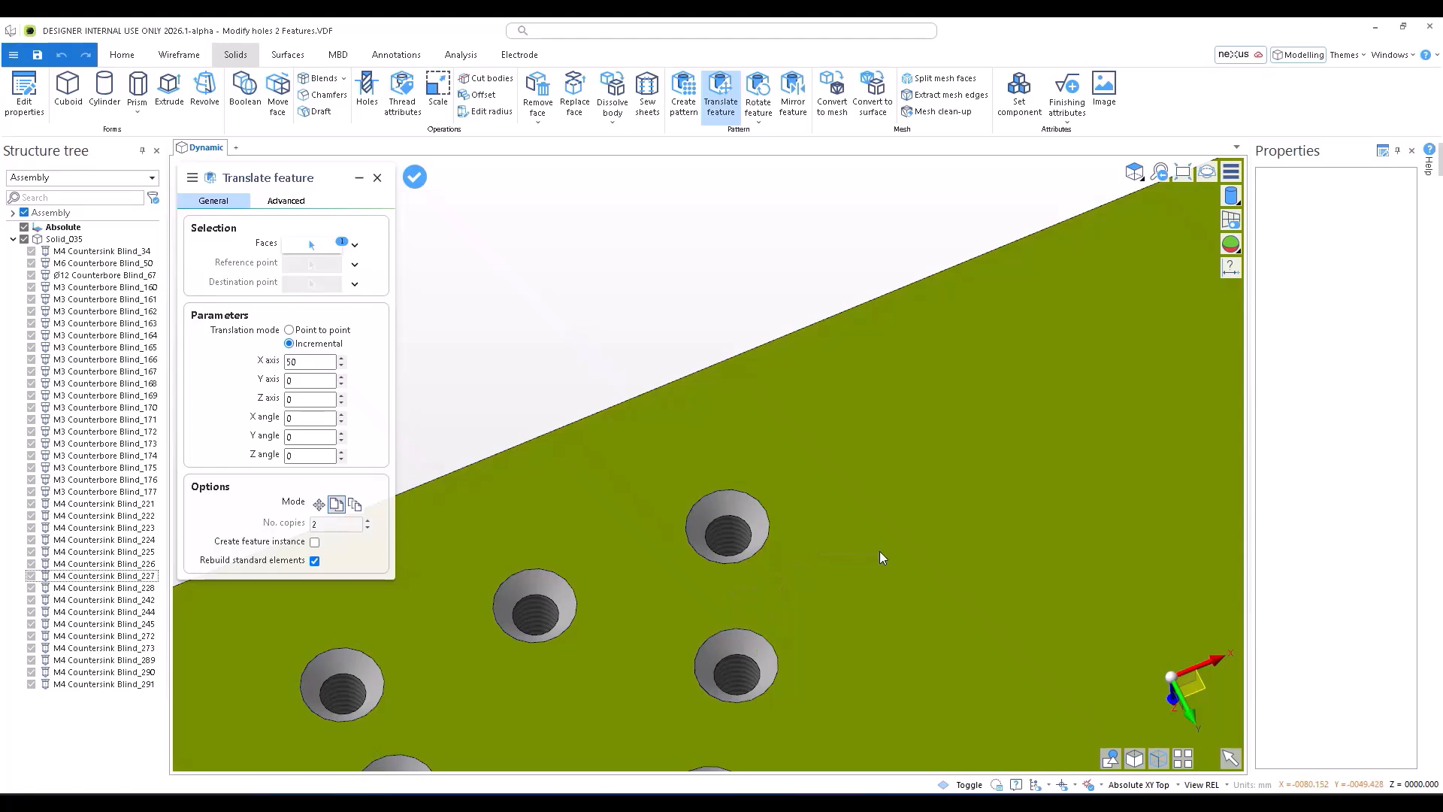
middle_click_drag(538, 418, 431, 578)
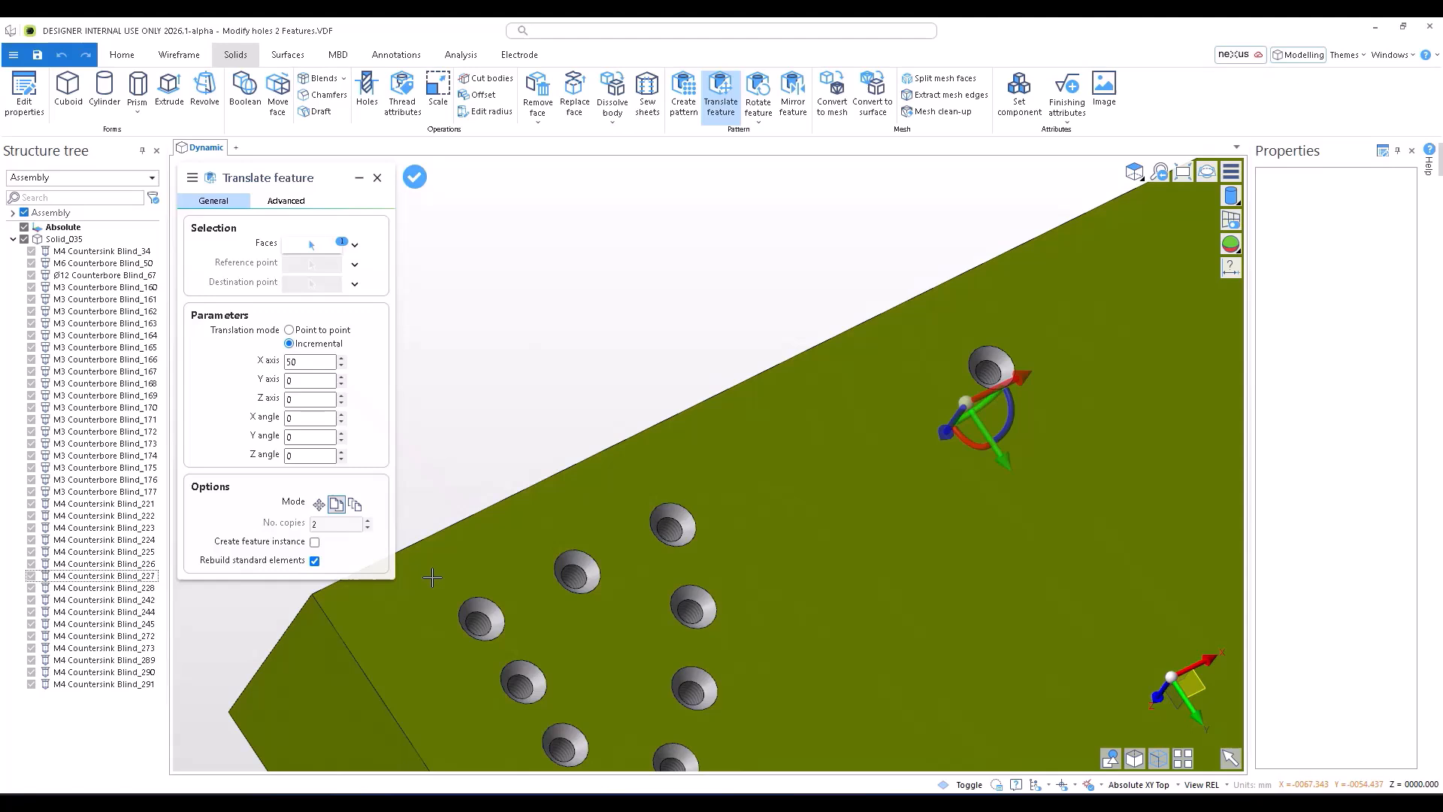
Step: Try the Create feature instance option on the translated hole copy, turn it off again, and cancel the command
left_click(315, 543)
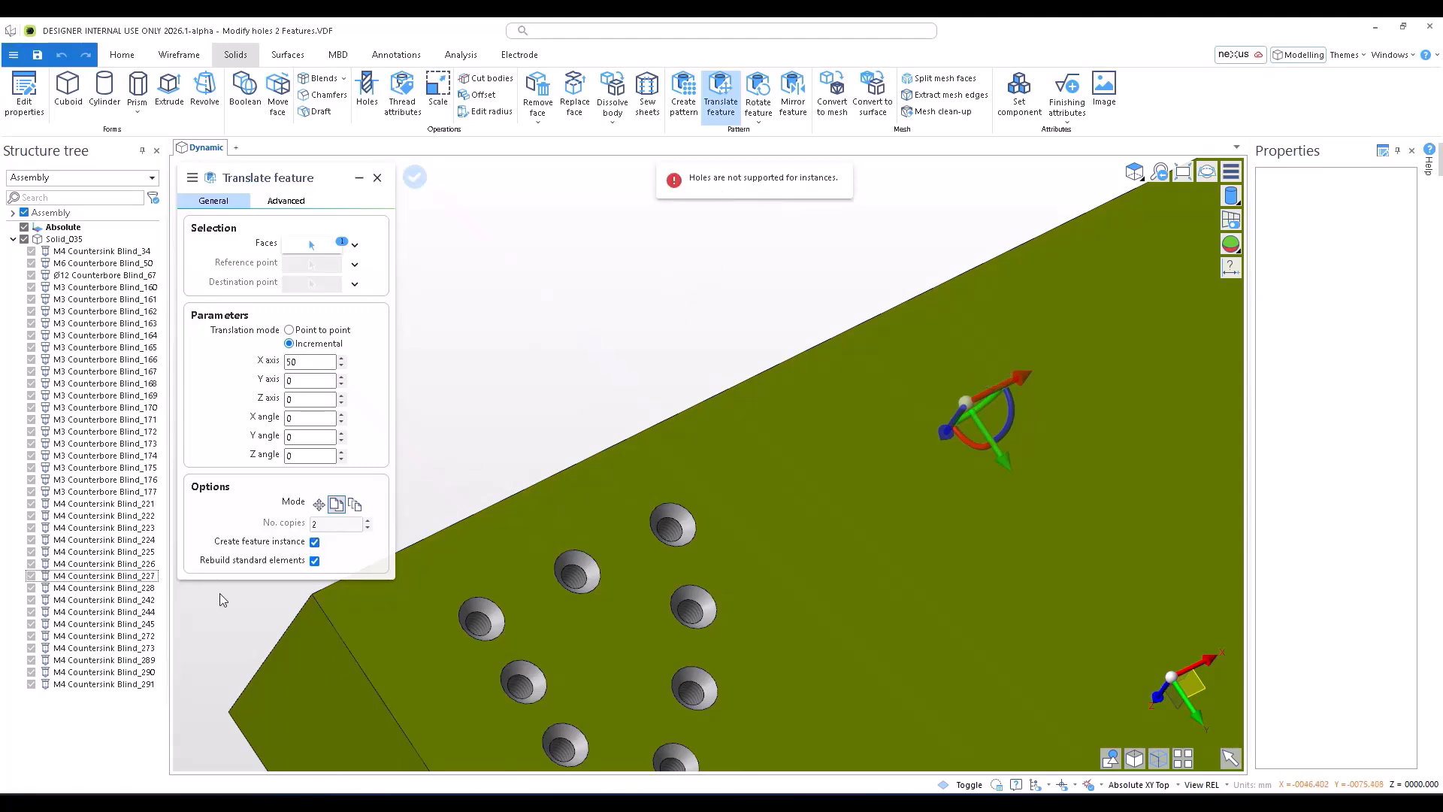
left_click(315, 542)
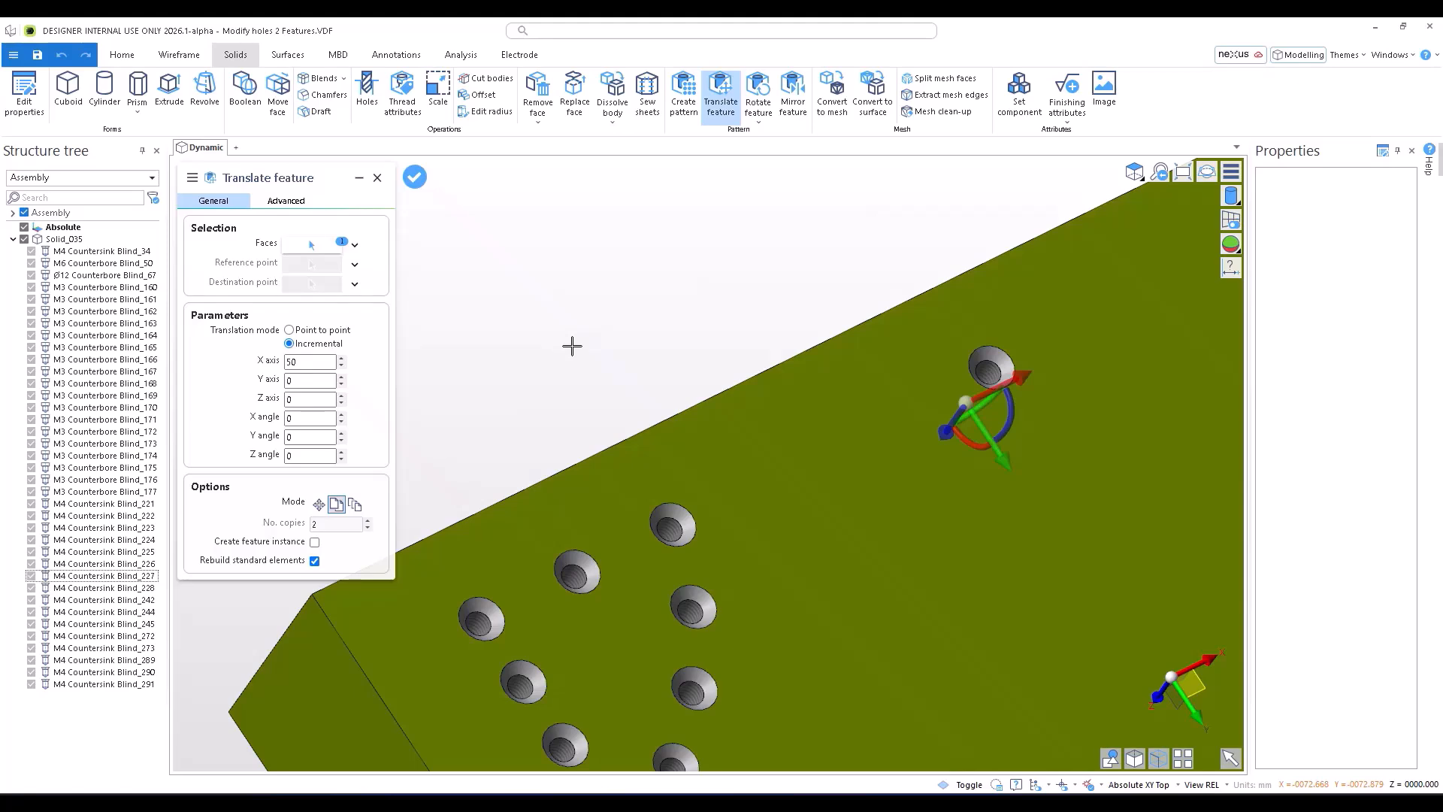
key("Escape")
Step: Modify the countersunk hole beside the filleted pocket with the Holes command, orienting it along the pocket's slanted edge in the reversed direction
scroll(646, 334, "down", 5)
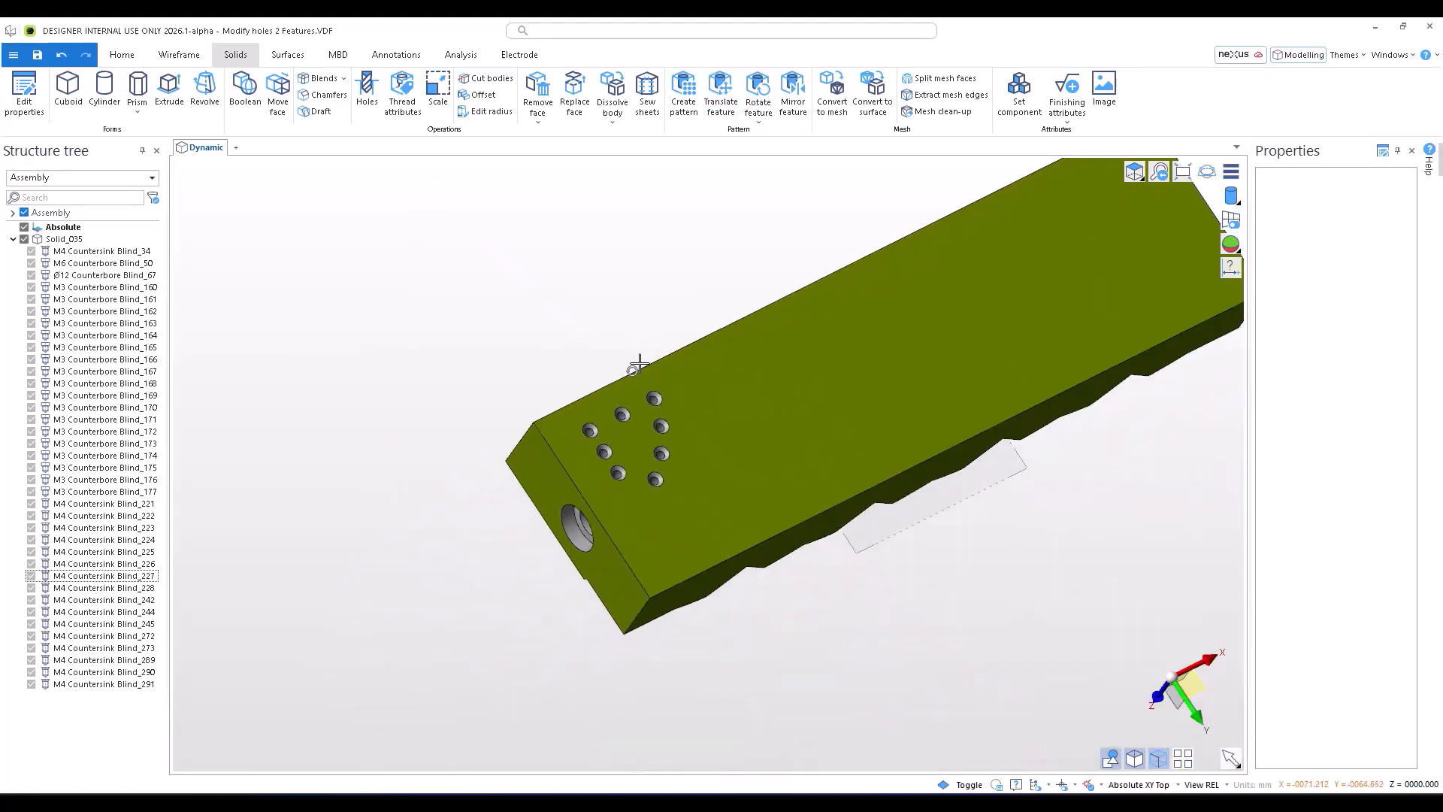
middle_click_drag(637, 365, 904, 667)
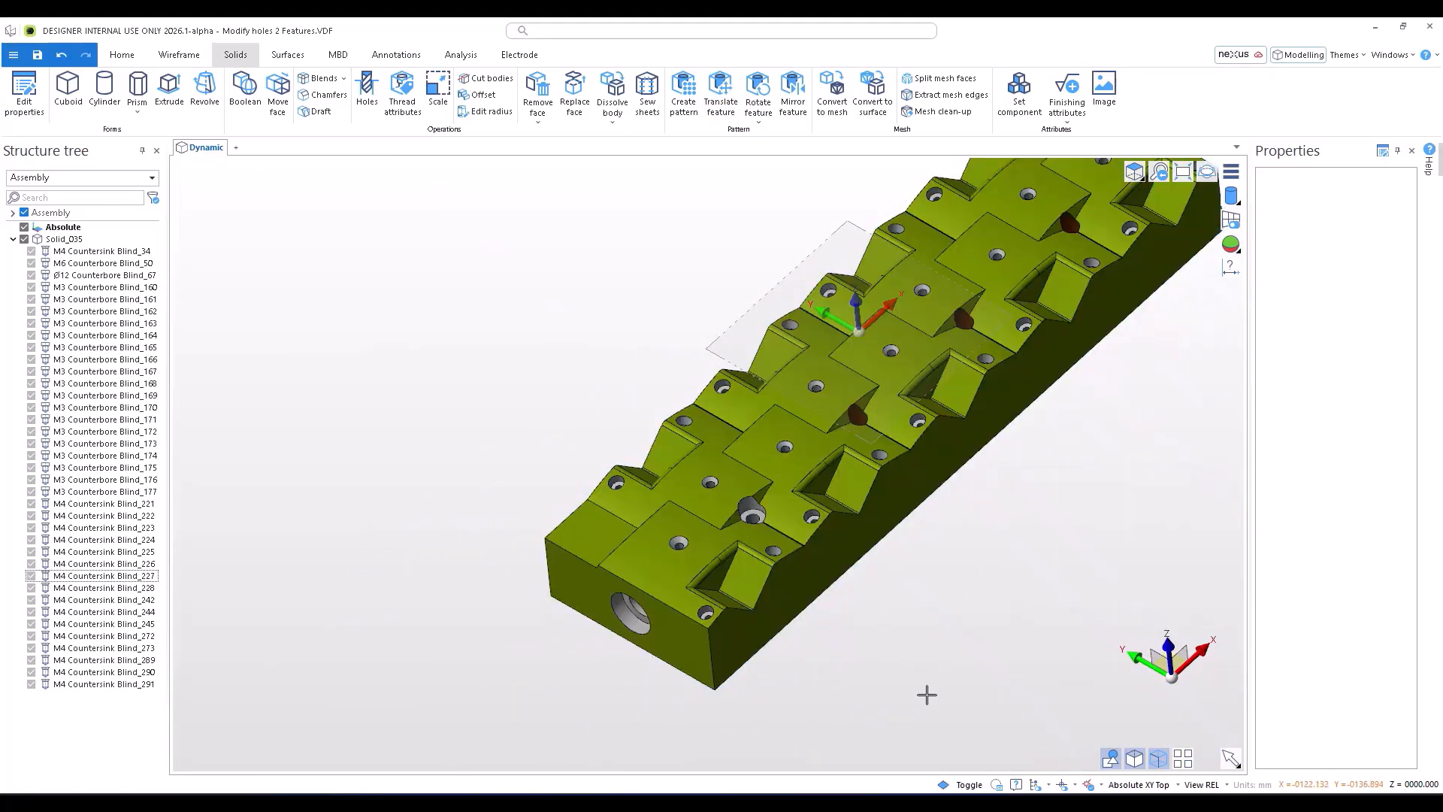
scroll(660, 357, "up", 10)
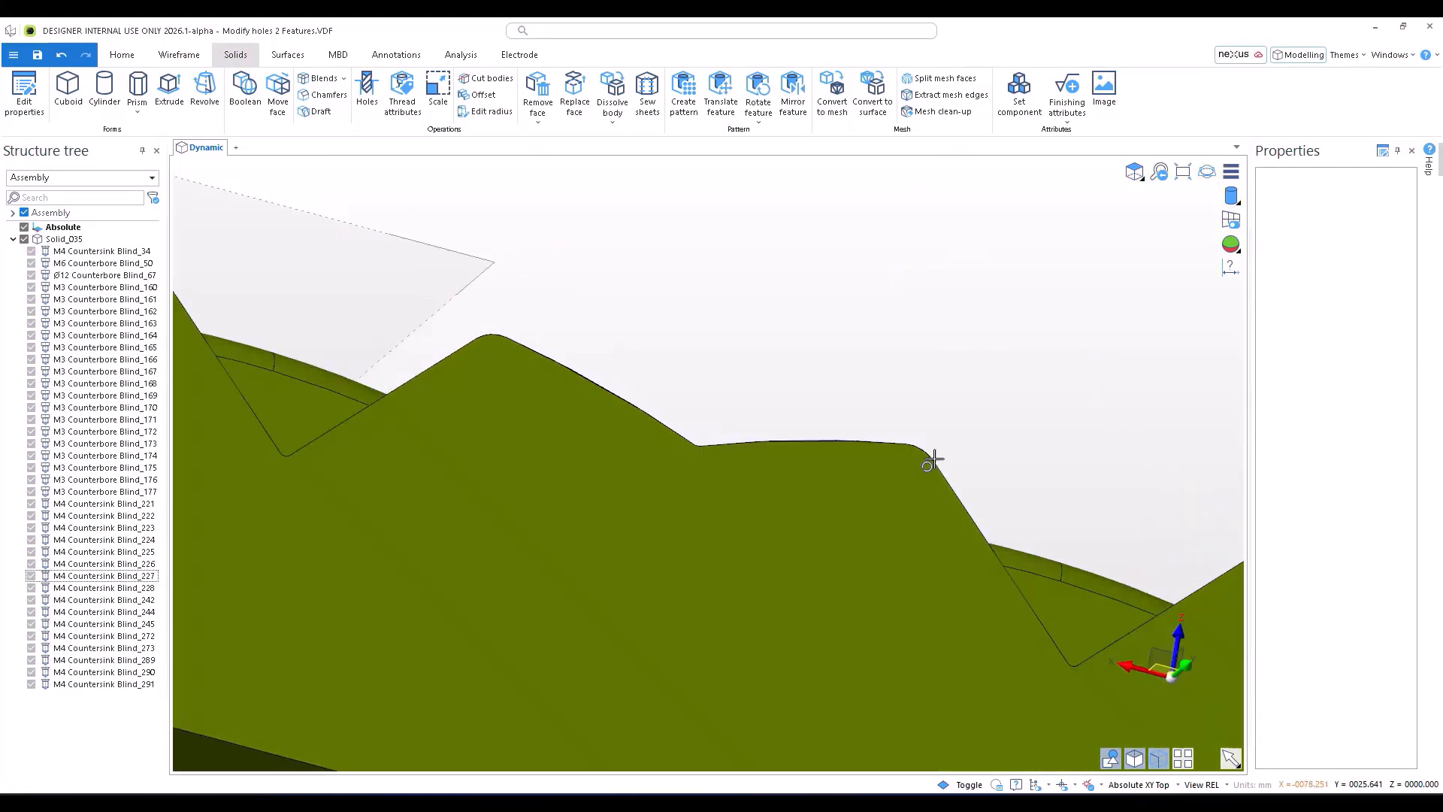
middle_click_drag(934, 458, 934, 525)
scroll(934, 525, "down", 2)
middle_click_drag(810, 431, 503, 428)
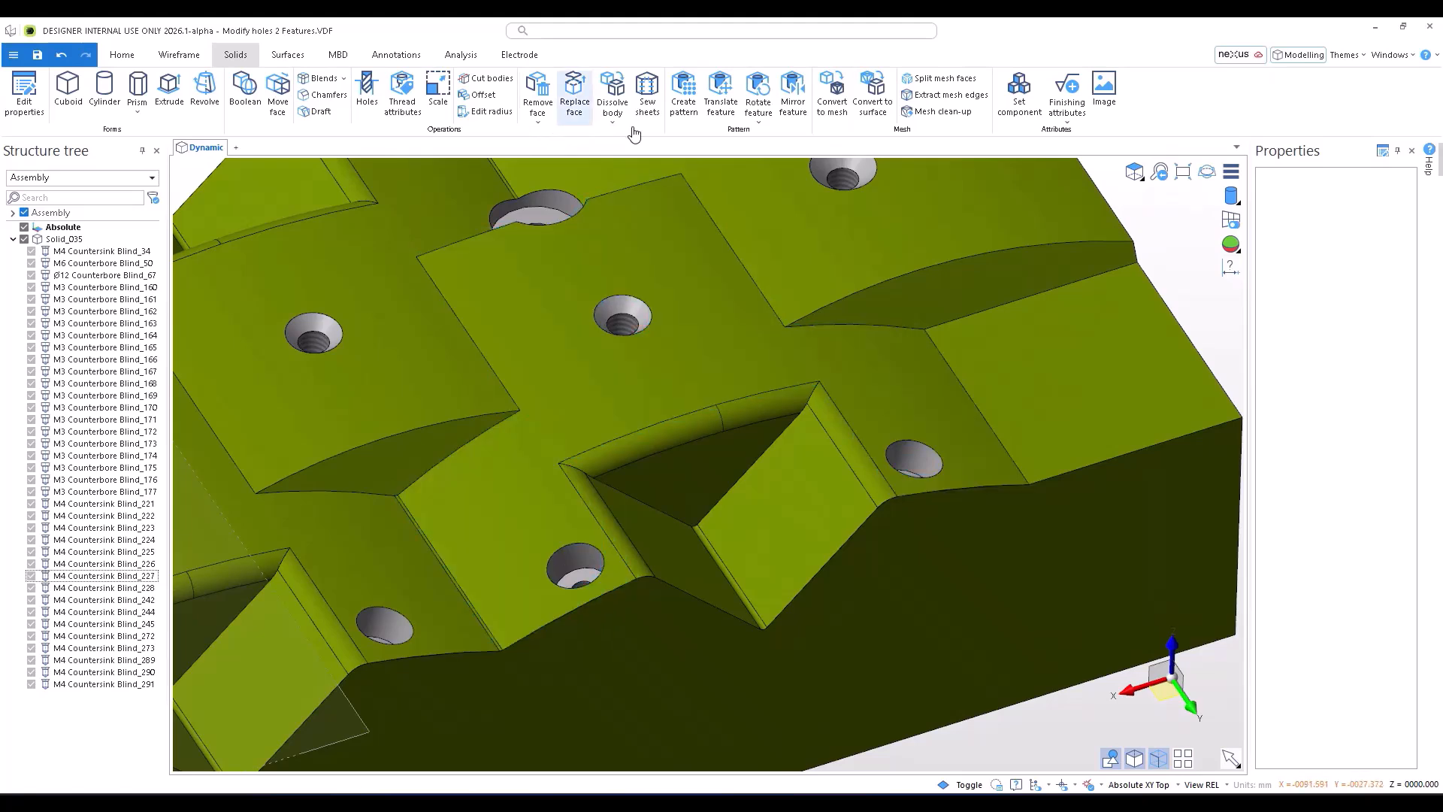
left_click(124, 56)
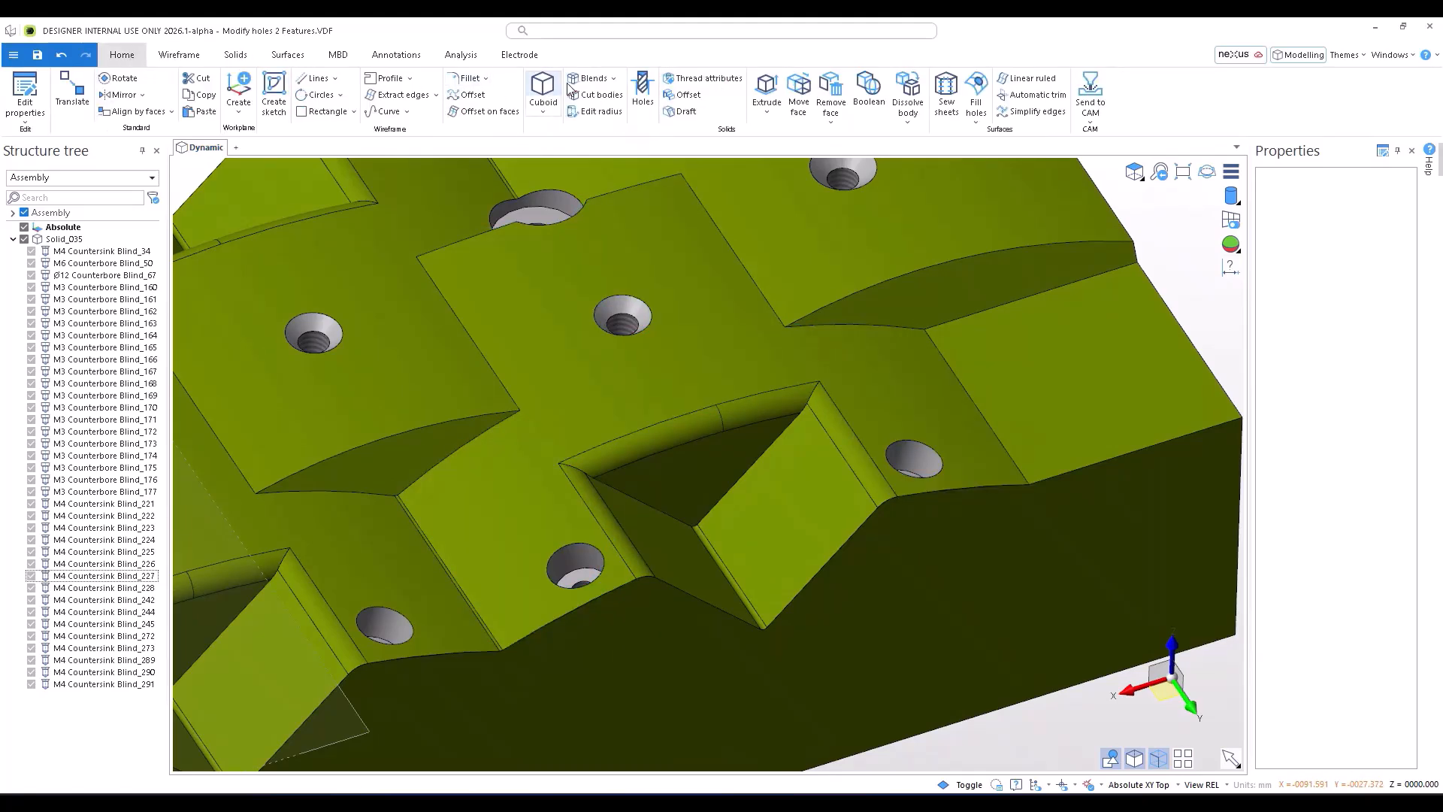
left_click(642, 94)
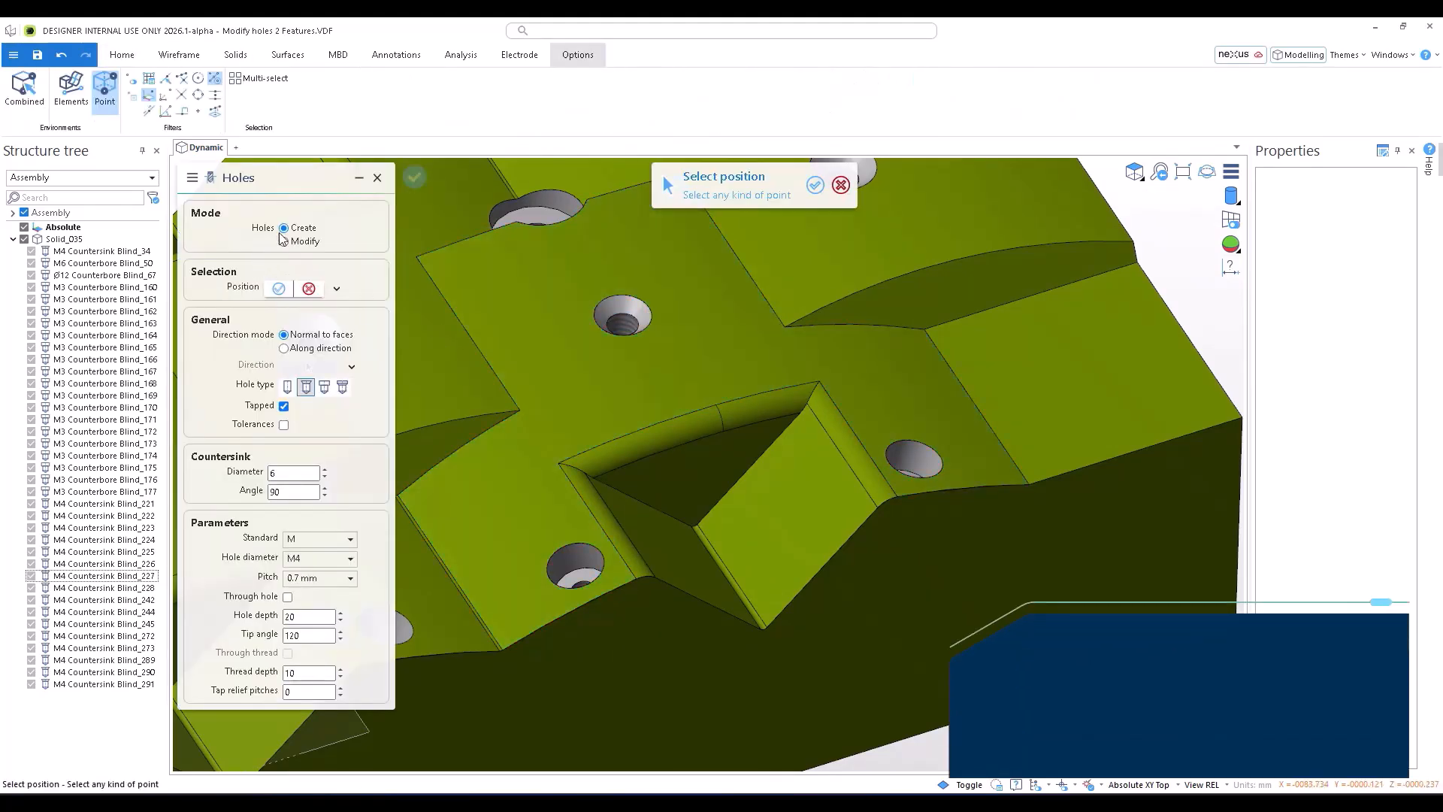
left_click(283, 242)
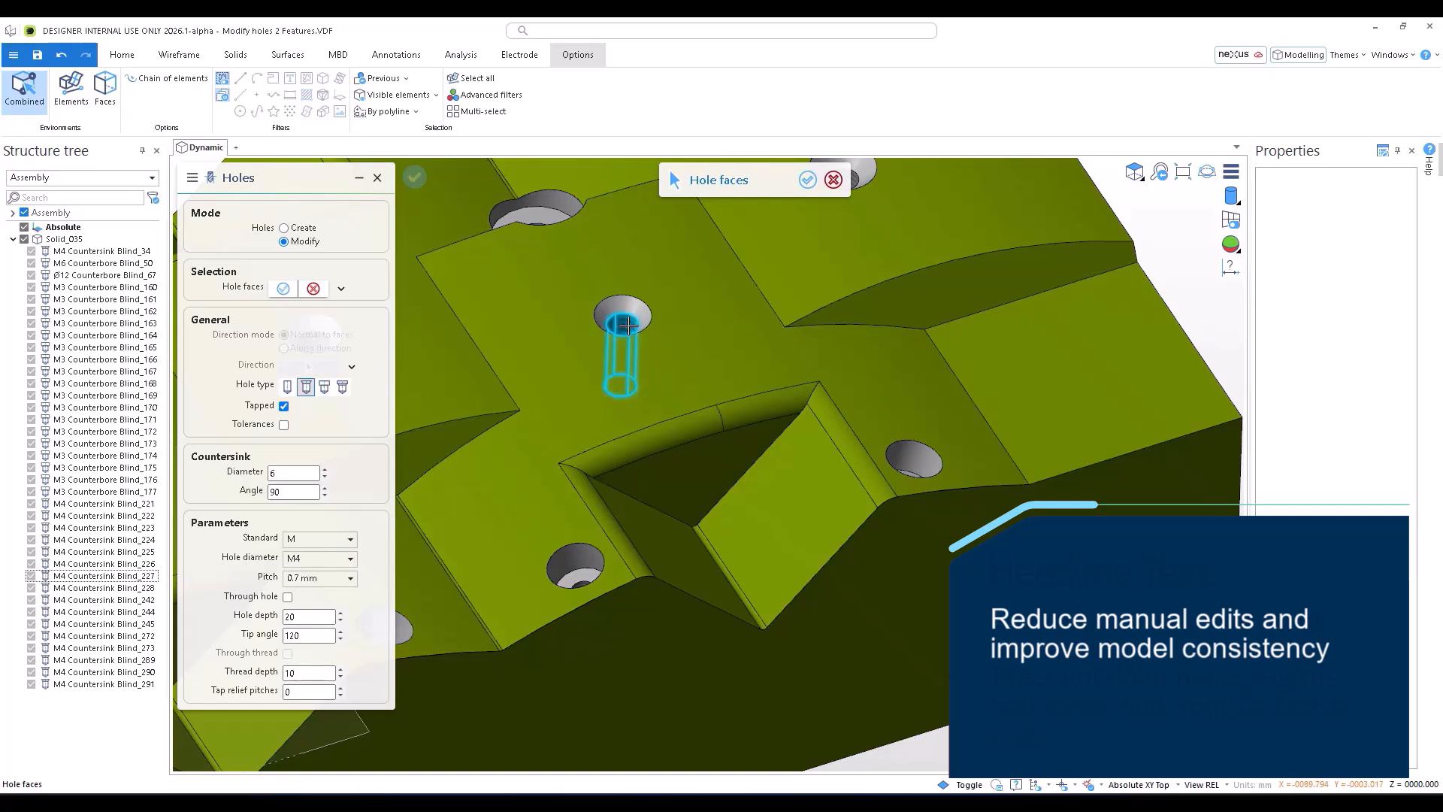
left_click(626, 325)
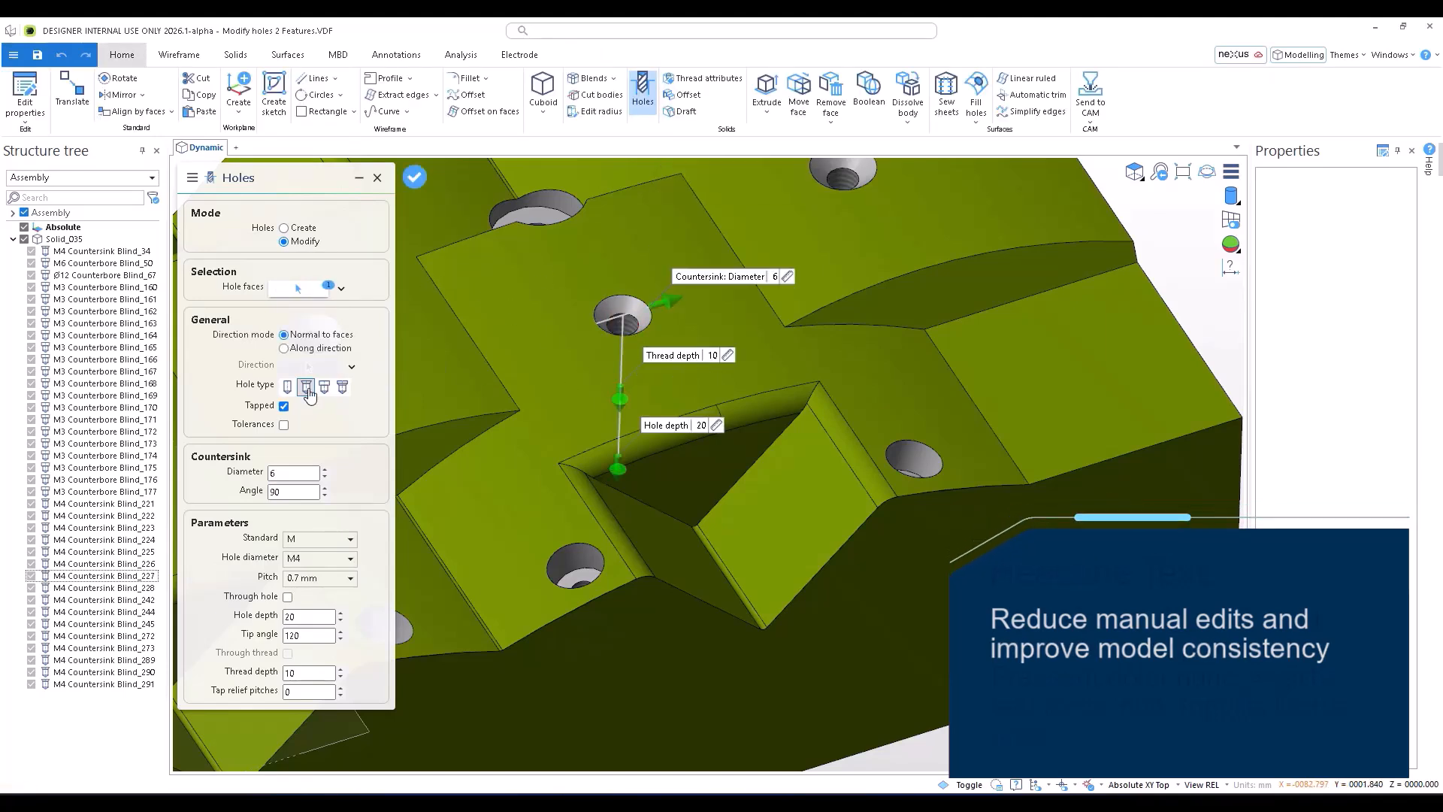
left_click(334, 347)
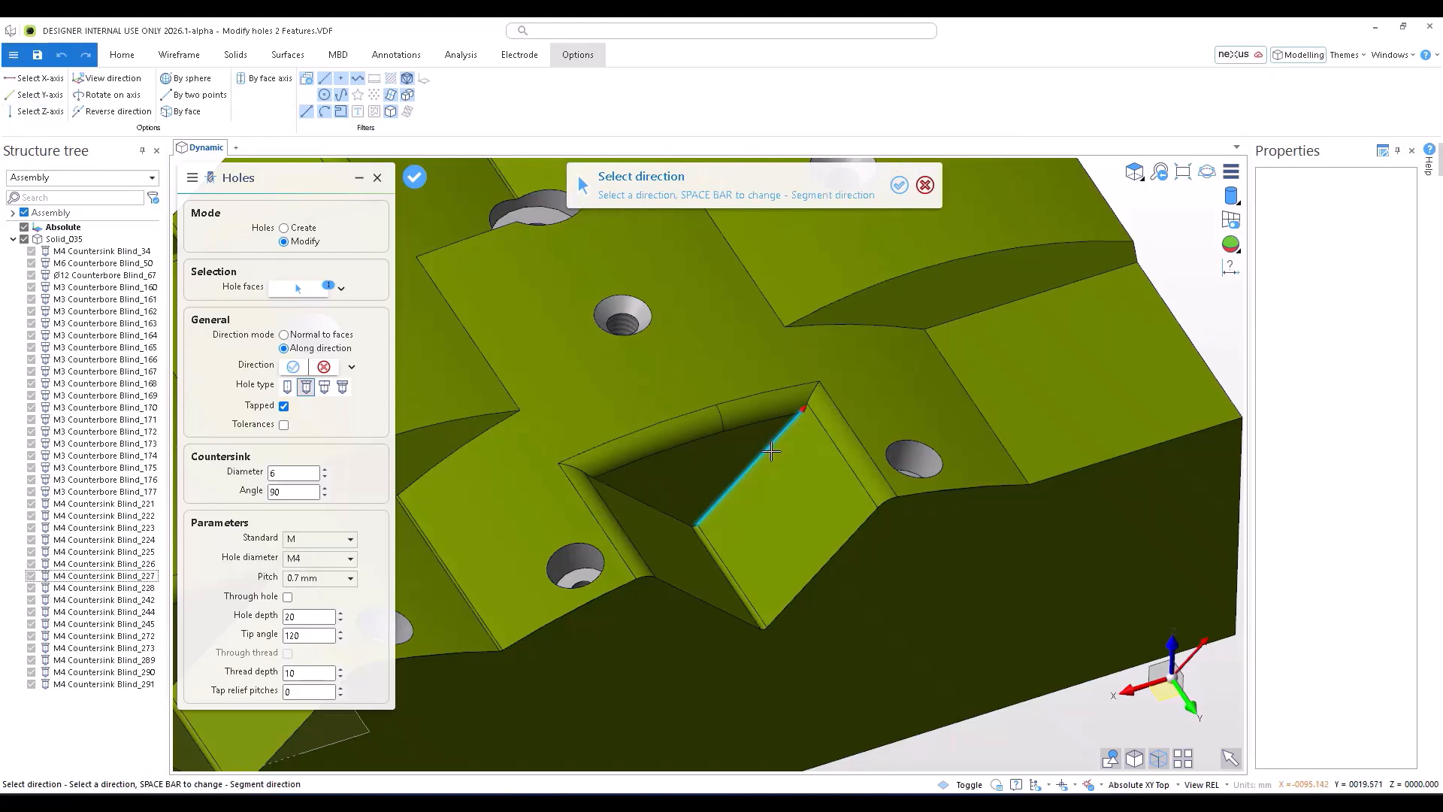
left_click(113, 110)
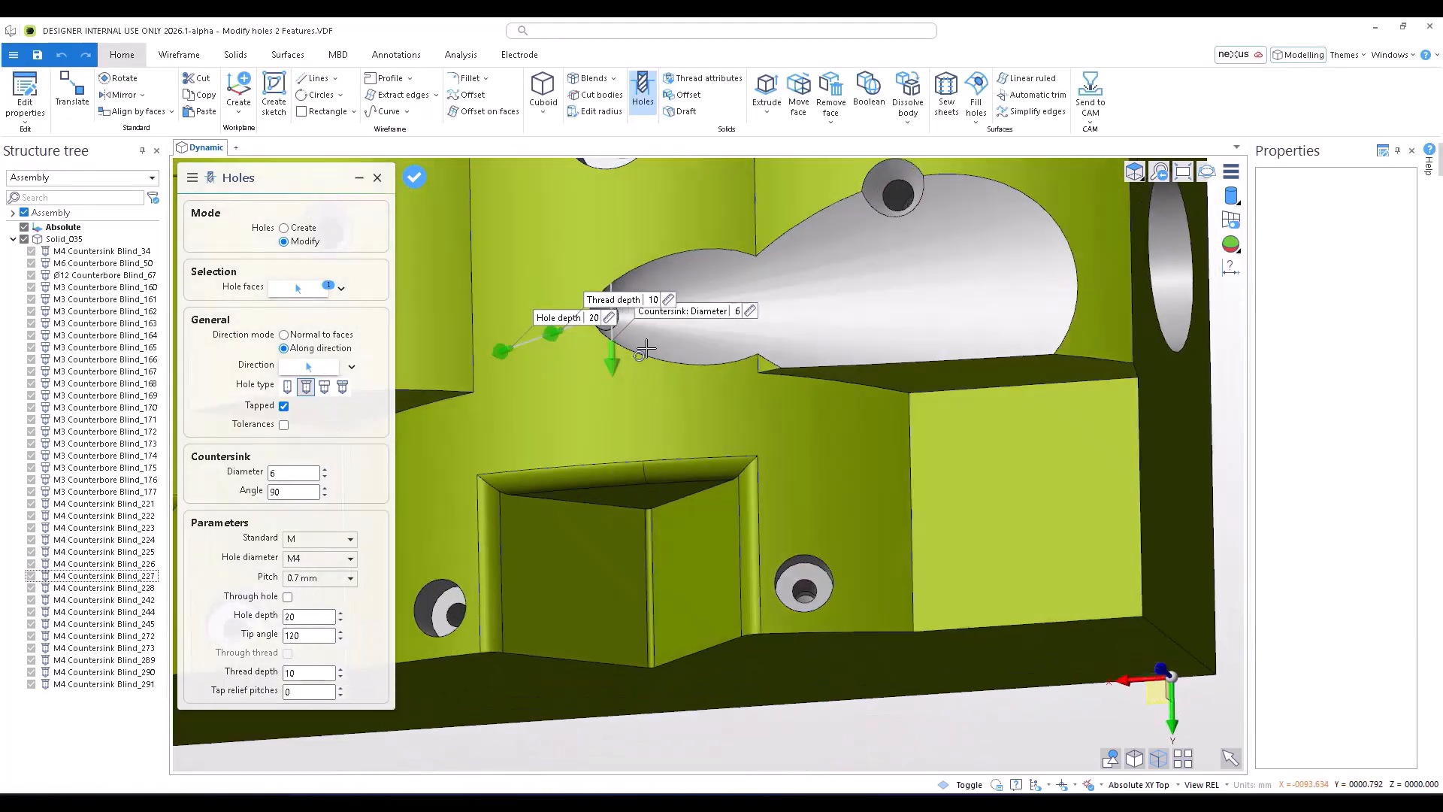
Step: Change the tilted hole to a counterbore type with a counterbore depth of 6, apply it, and leave the command
left_click(324, 386)
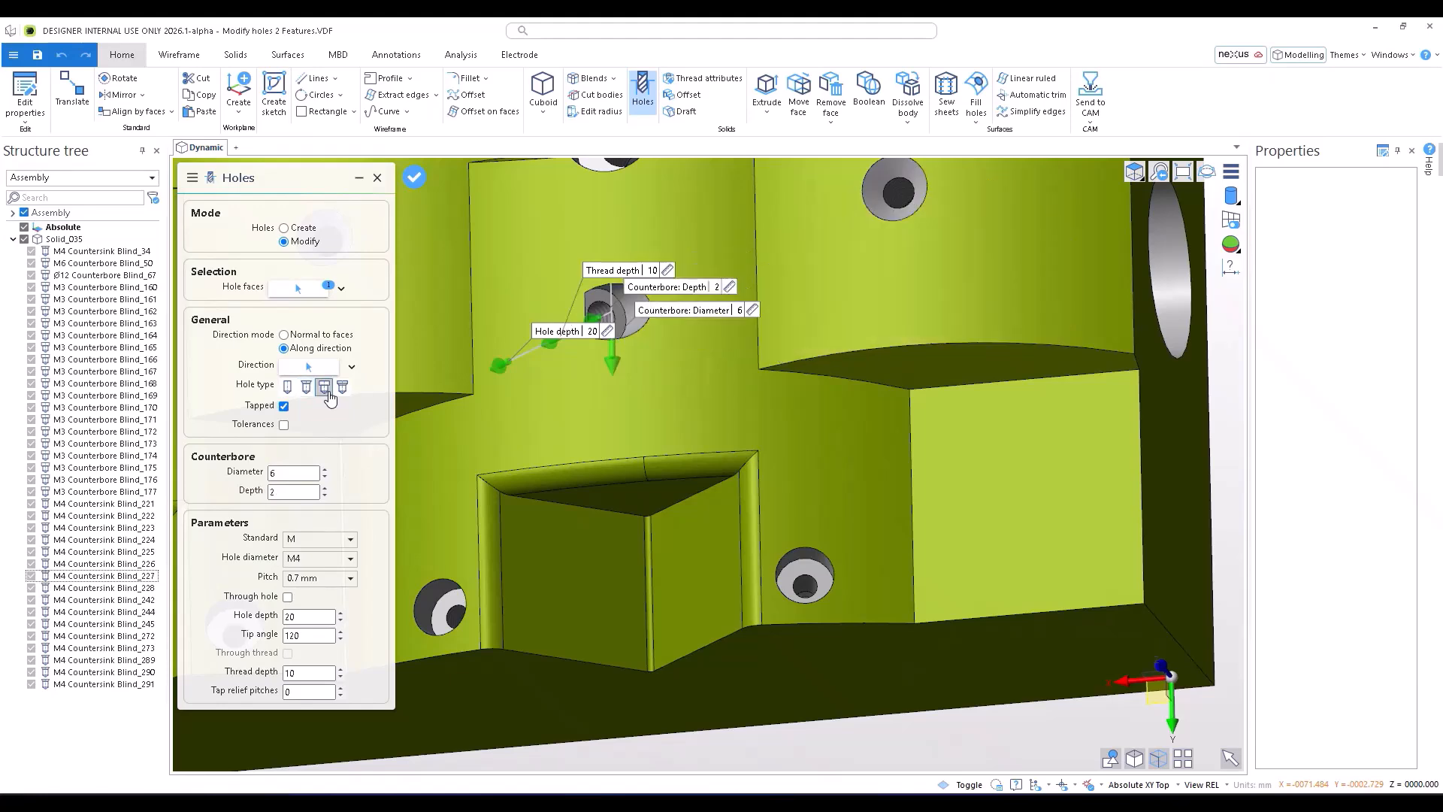
scroll(479, 254, "up", 3)
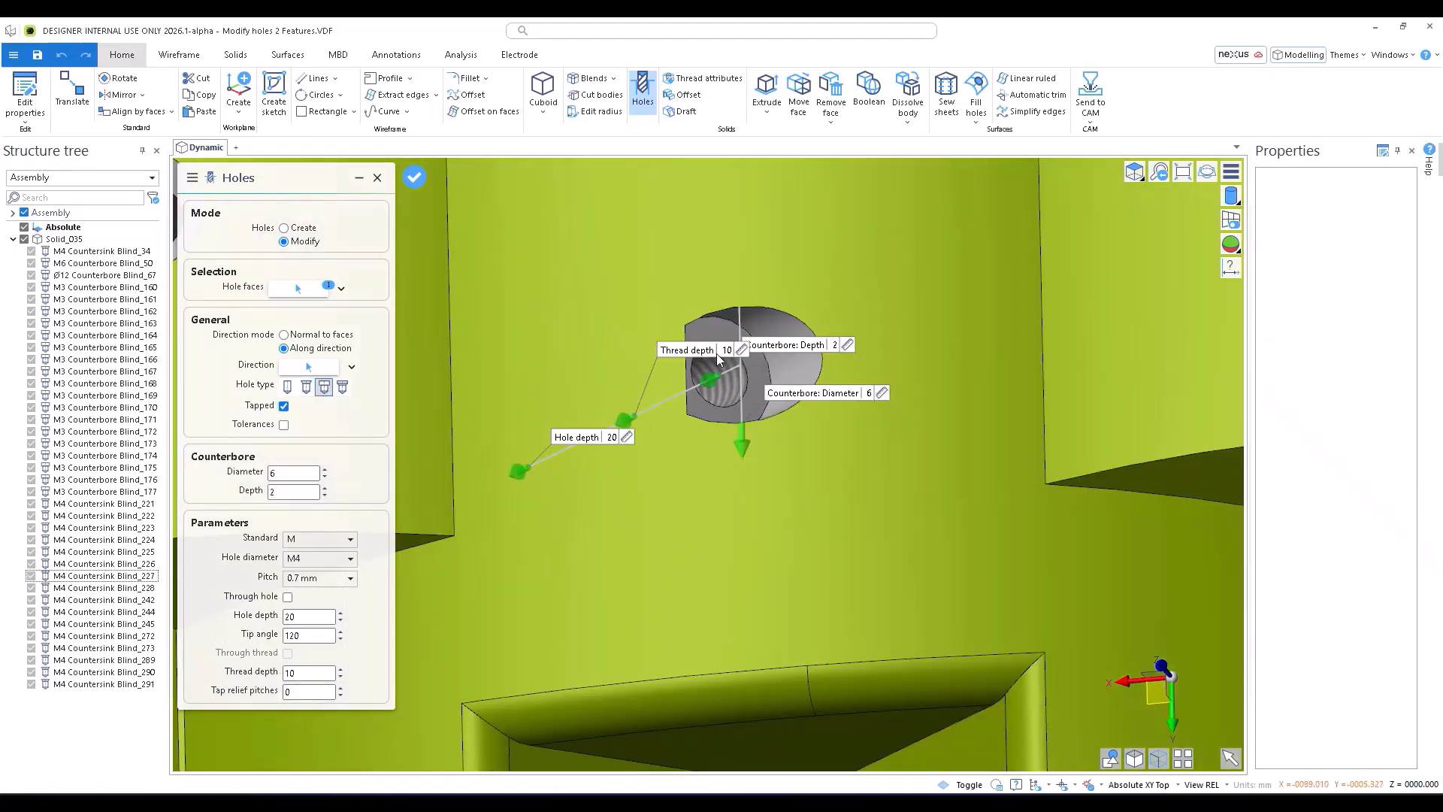
left_click(836, 346)
scroll(841, 341, "up", 2)
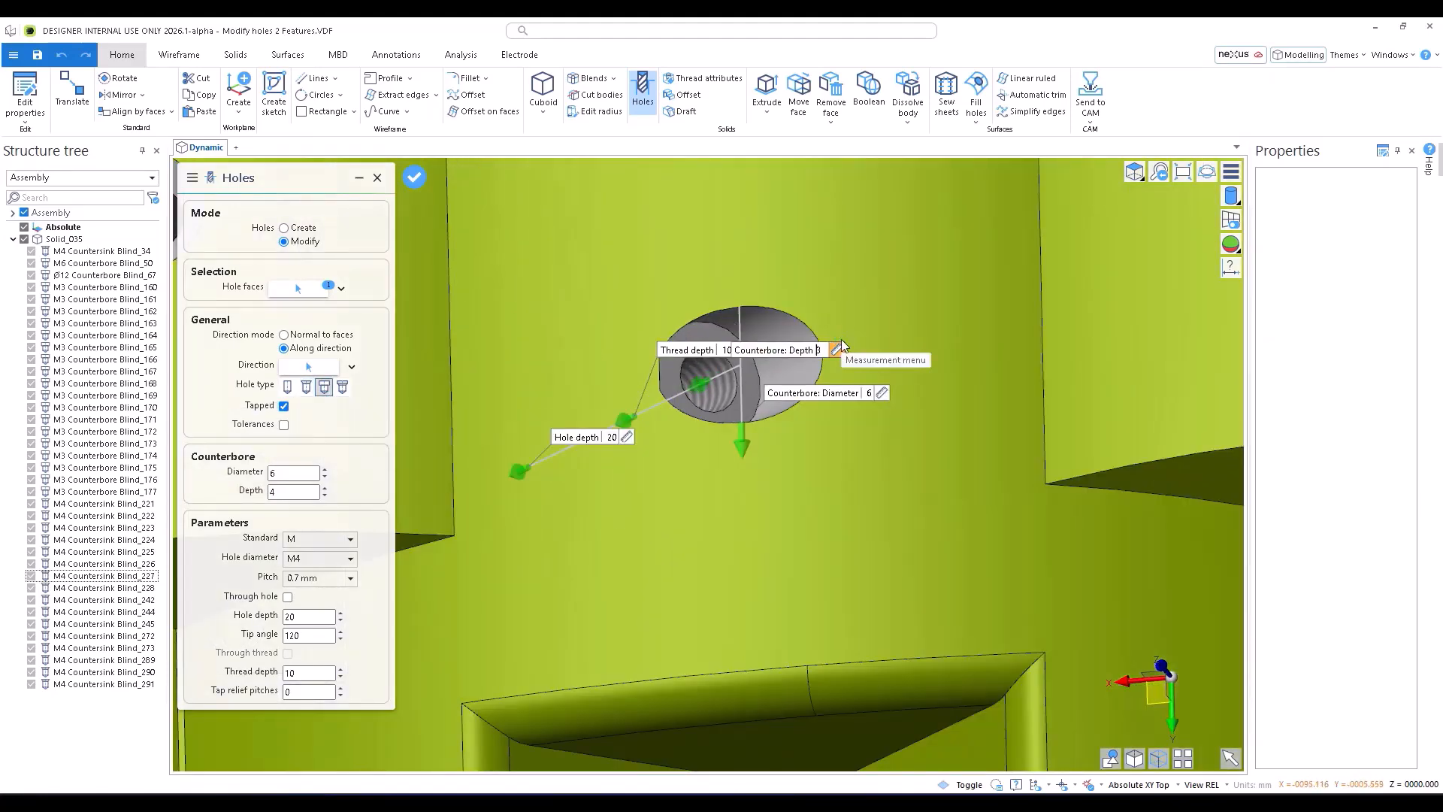
scroll(841, 339, "up", 2)
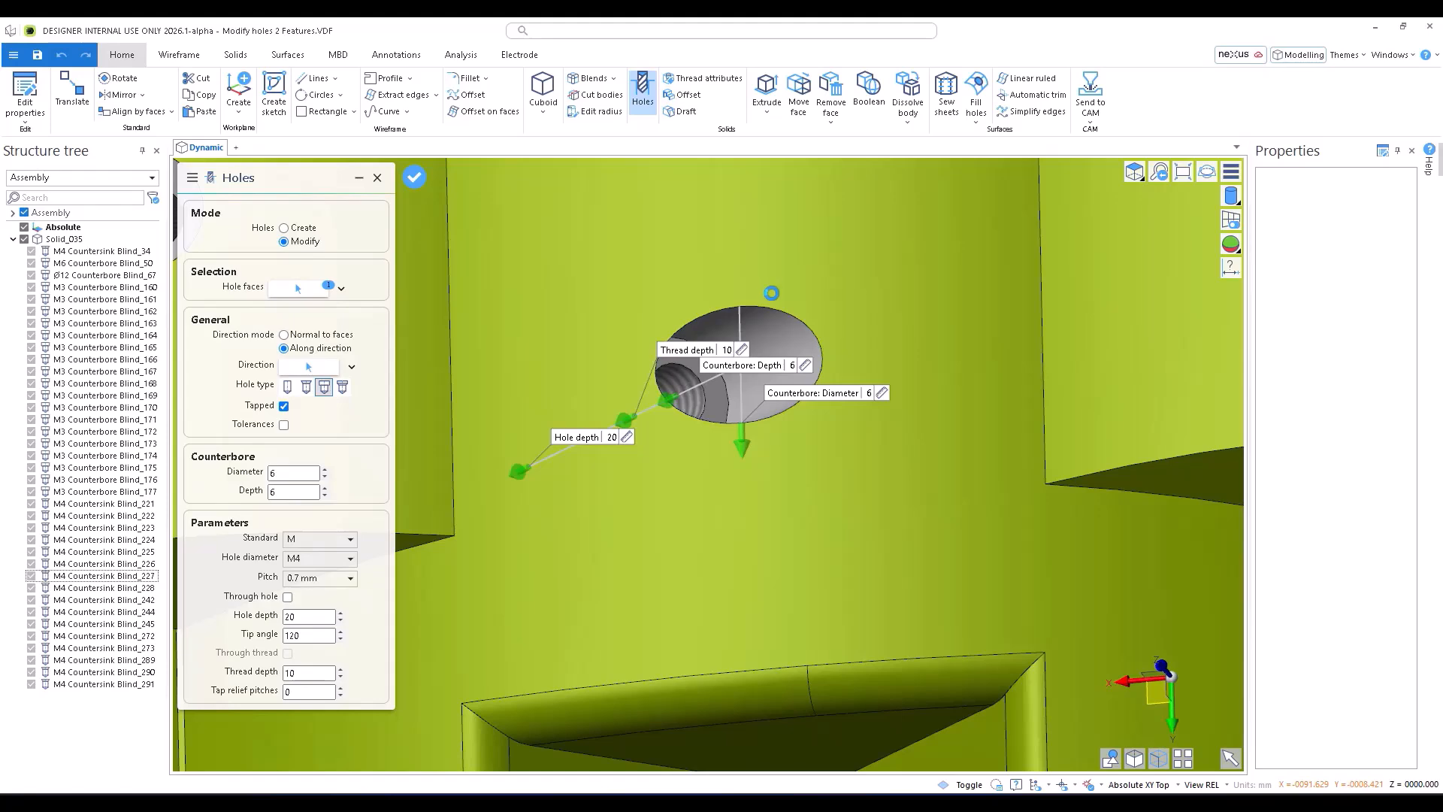
scroll(772, 296, "down", 1)
middle_click_drag(772, 296, 751, 319)
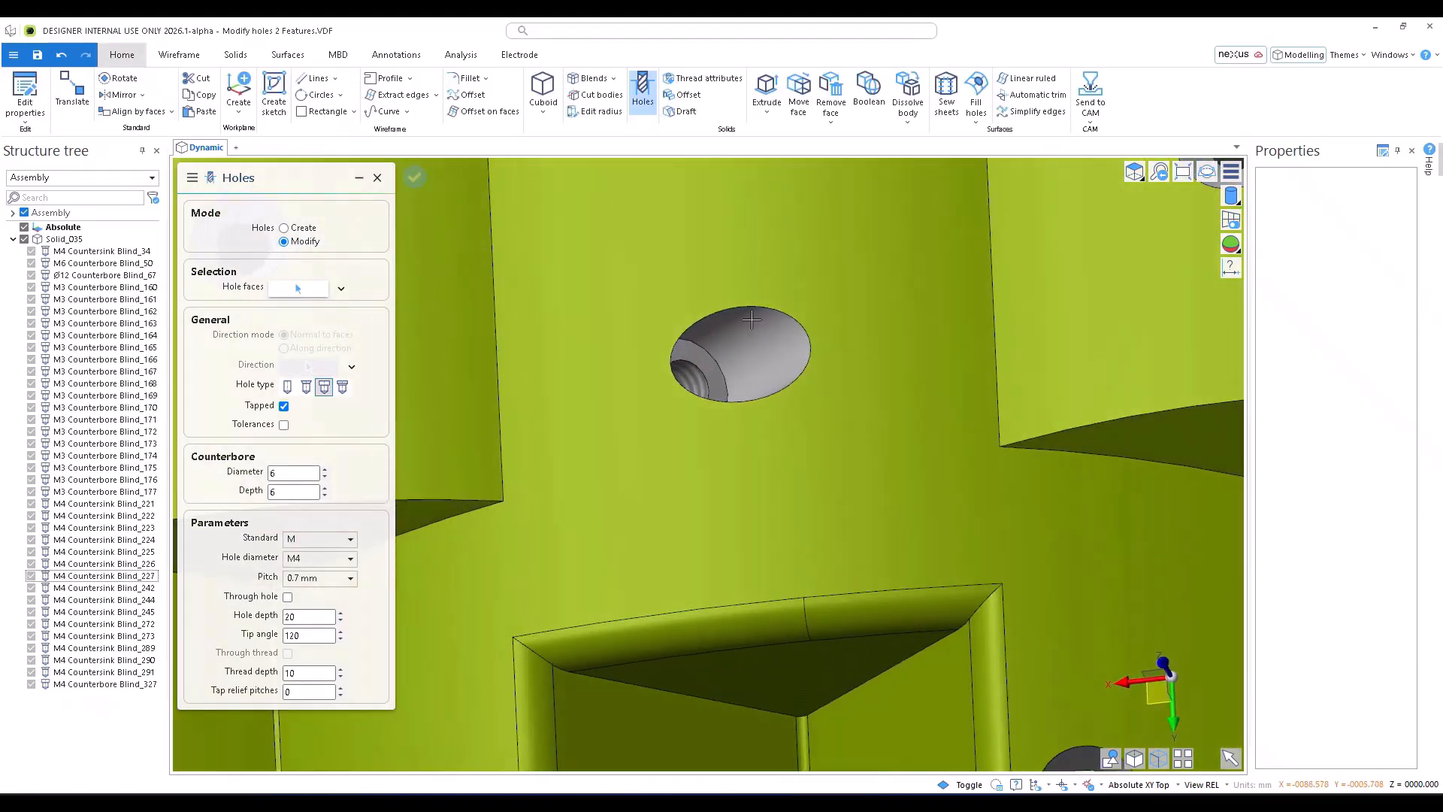
key("Escape")
left_click(741, 325)
scroll(736, 331, "down", 5)
middle_click_drag(698, 564, 650, 589)
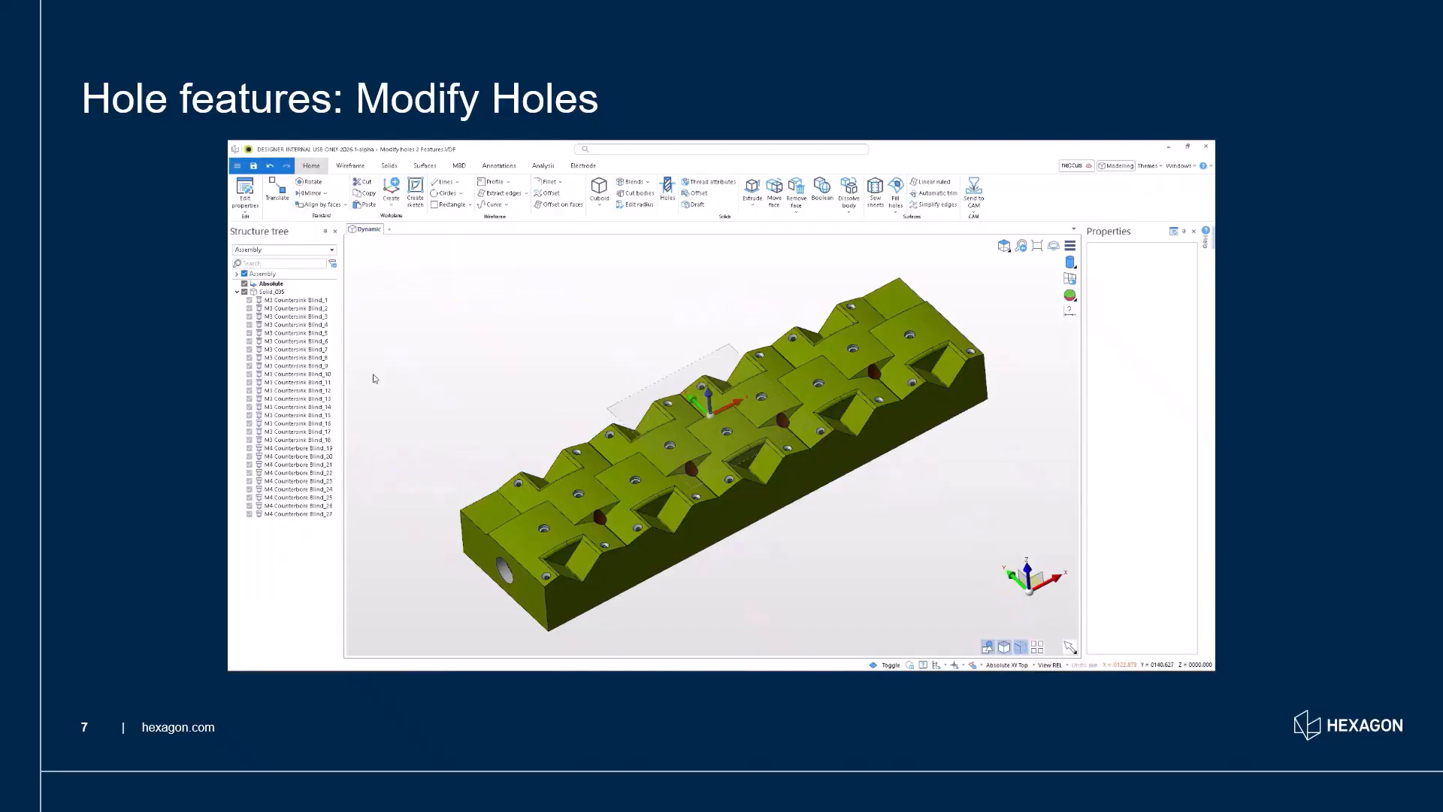